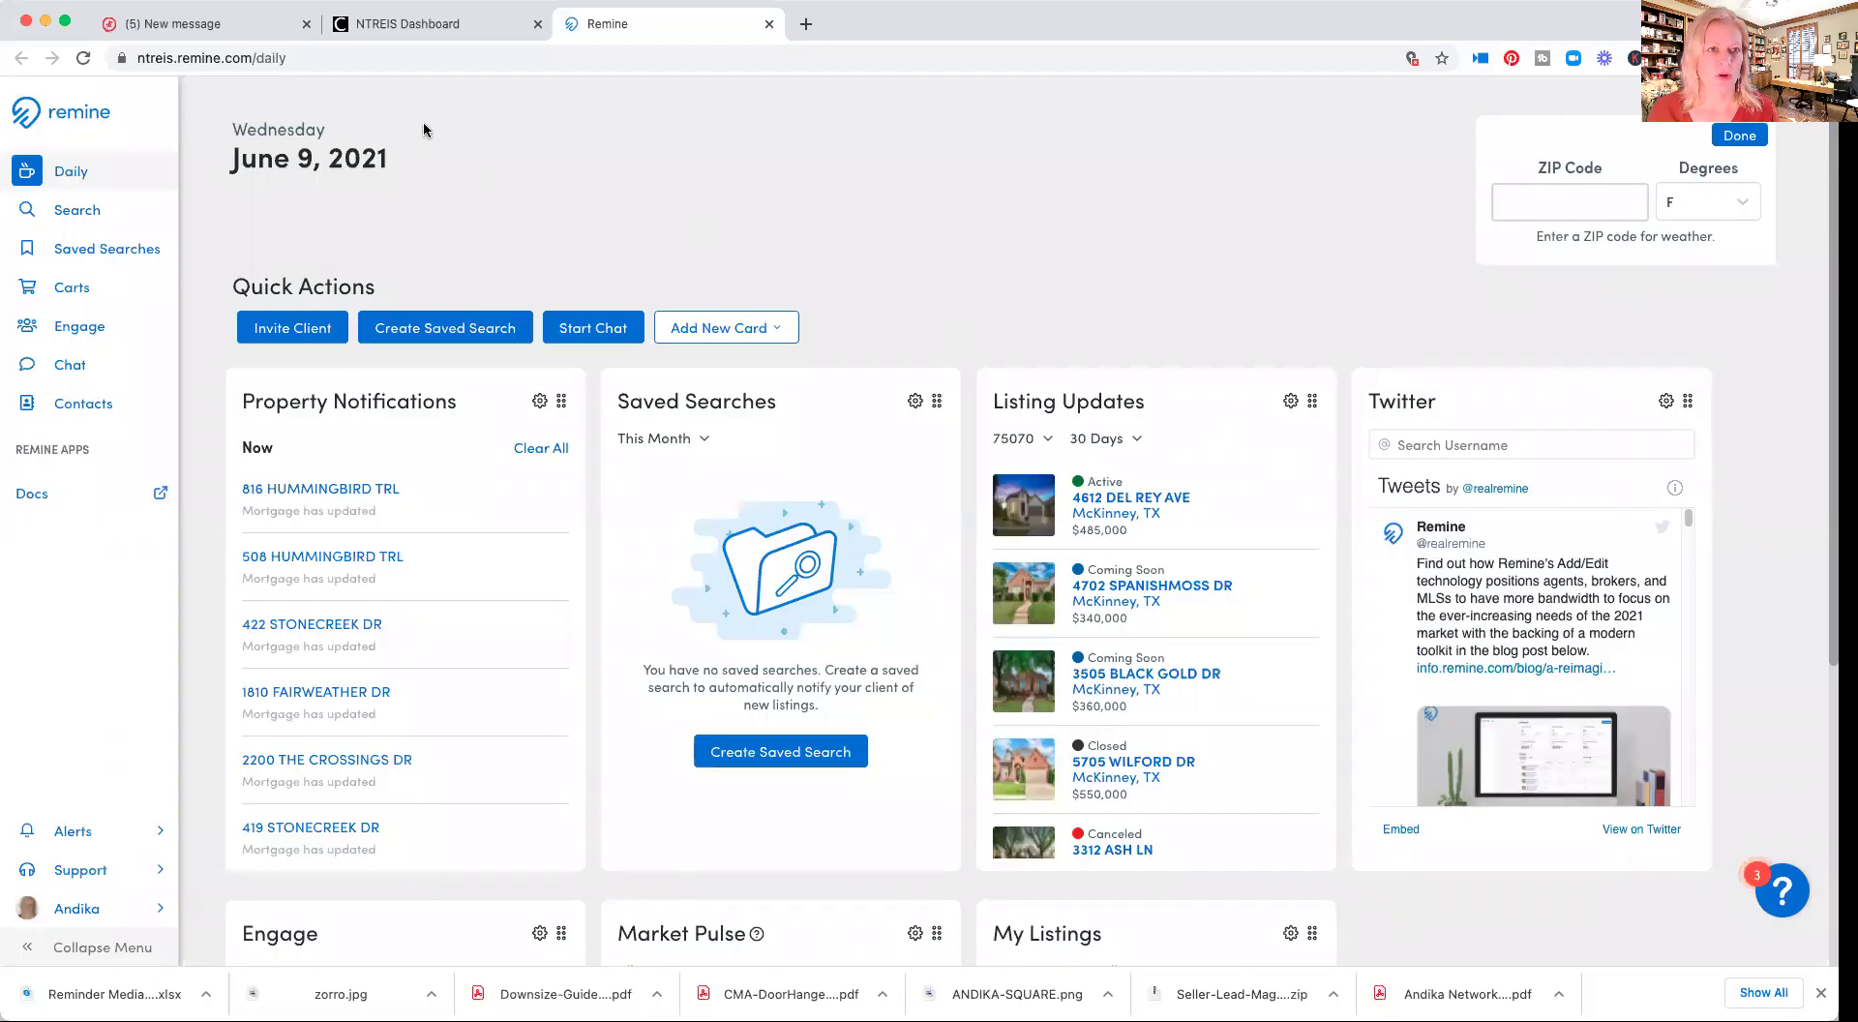
Open the Remine property search and clear the Status, Residential Sale and 250+ price filters
{"action": "left_click", "coordinate": [427, 25]}
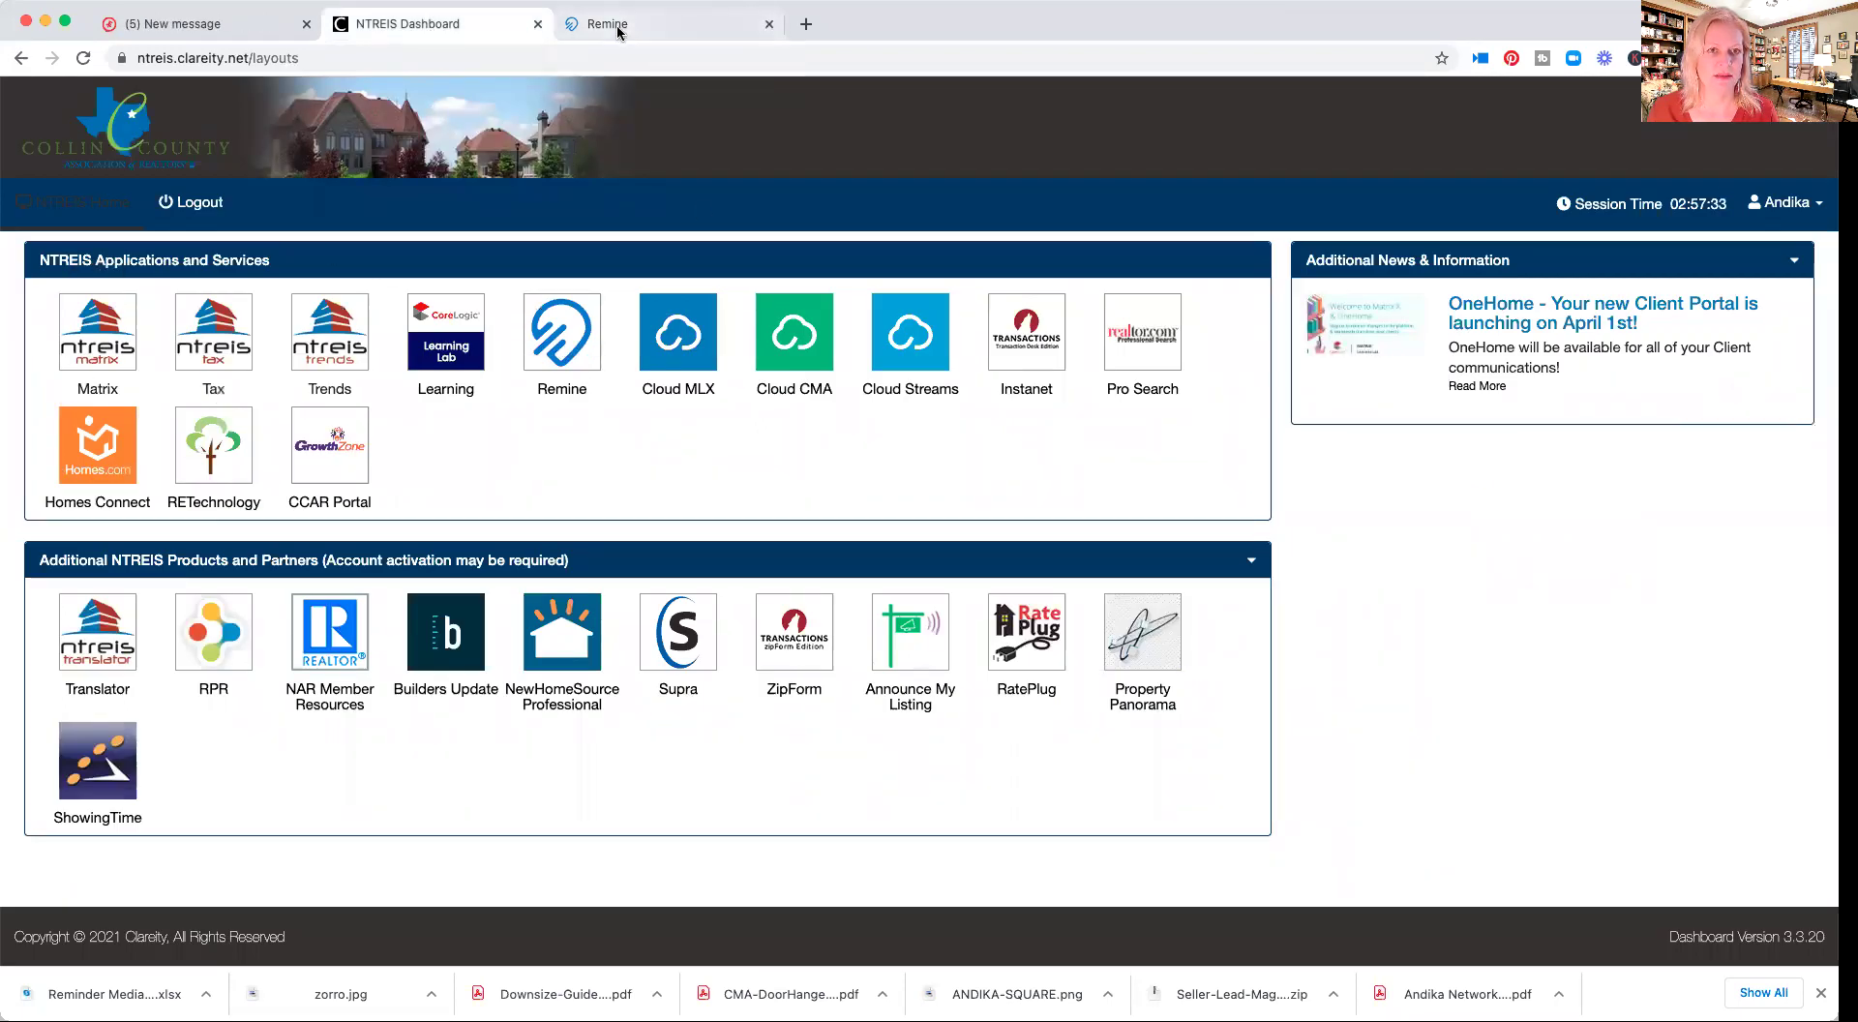
{"action": "left_click", "coordinate": [574, 27]}
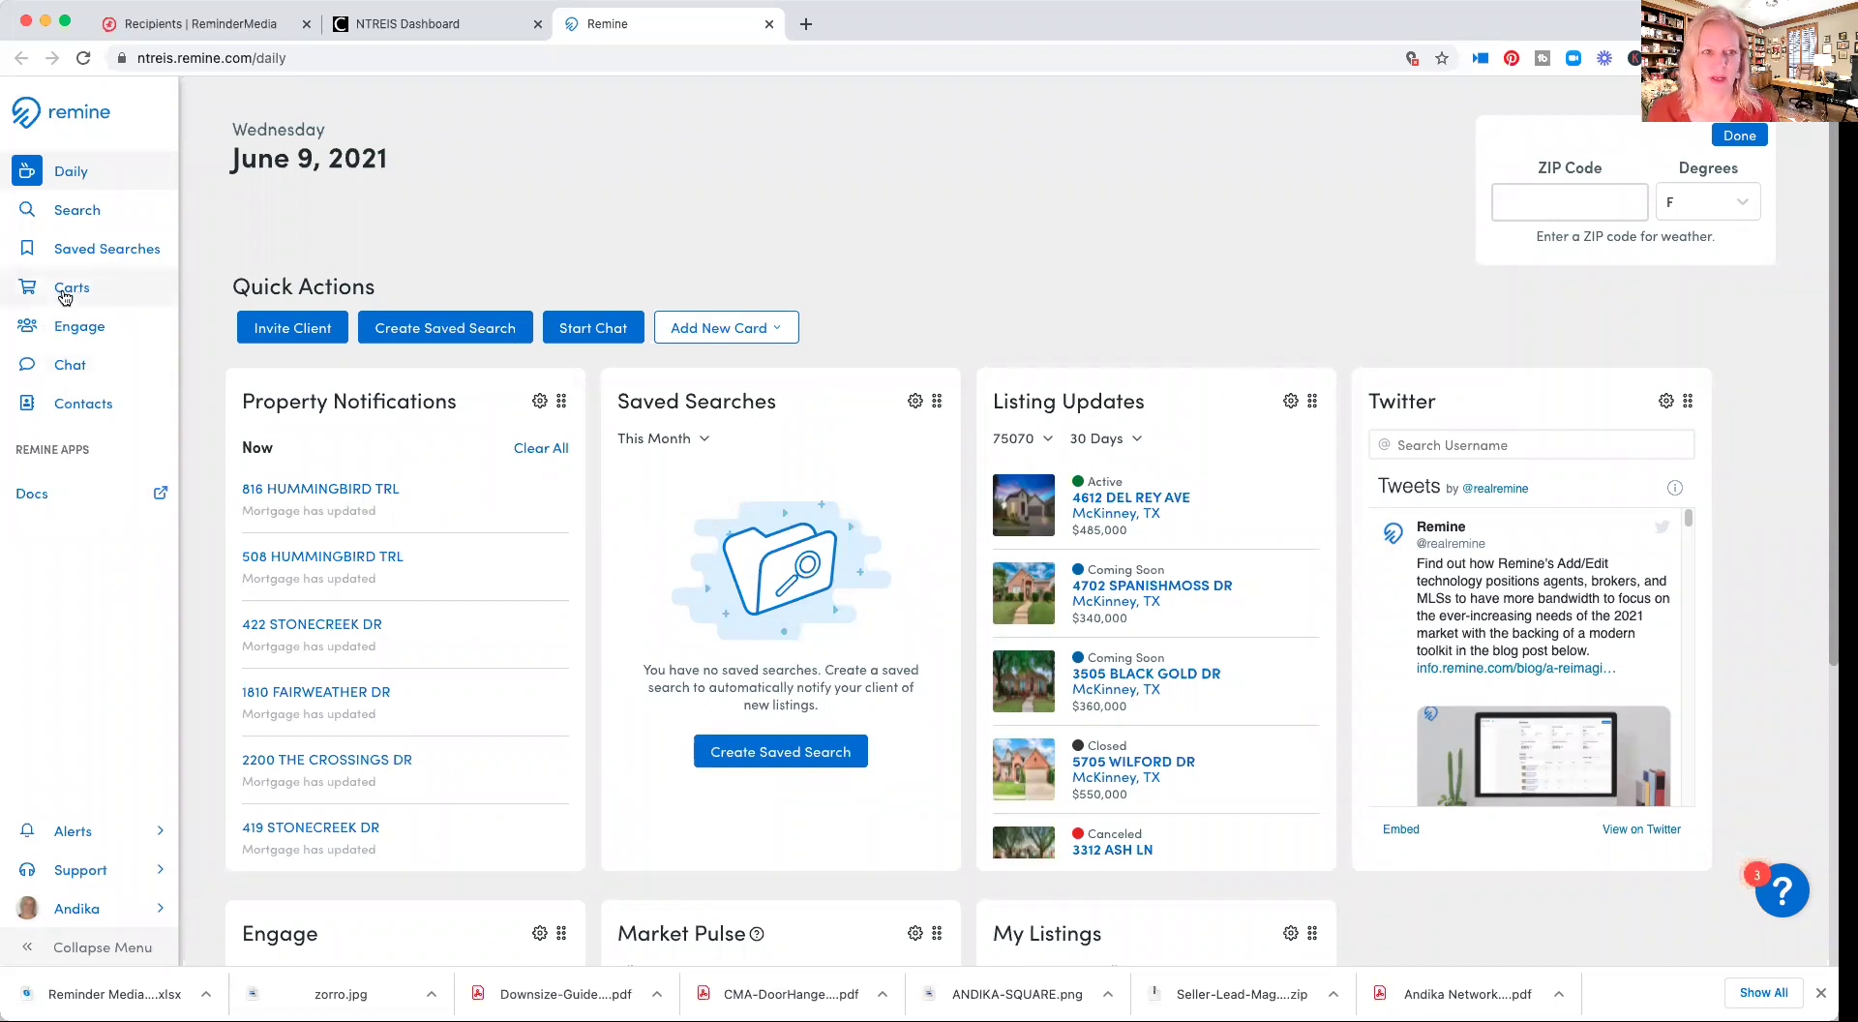
{"action": "left_click", "coordinate": [83, 217]}
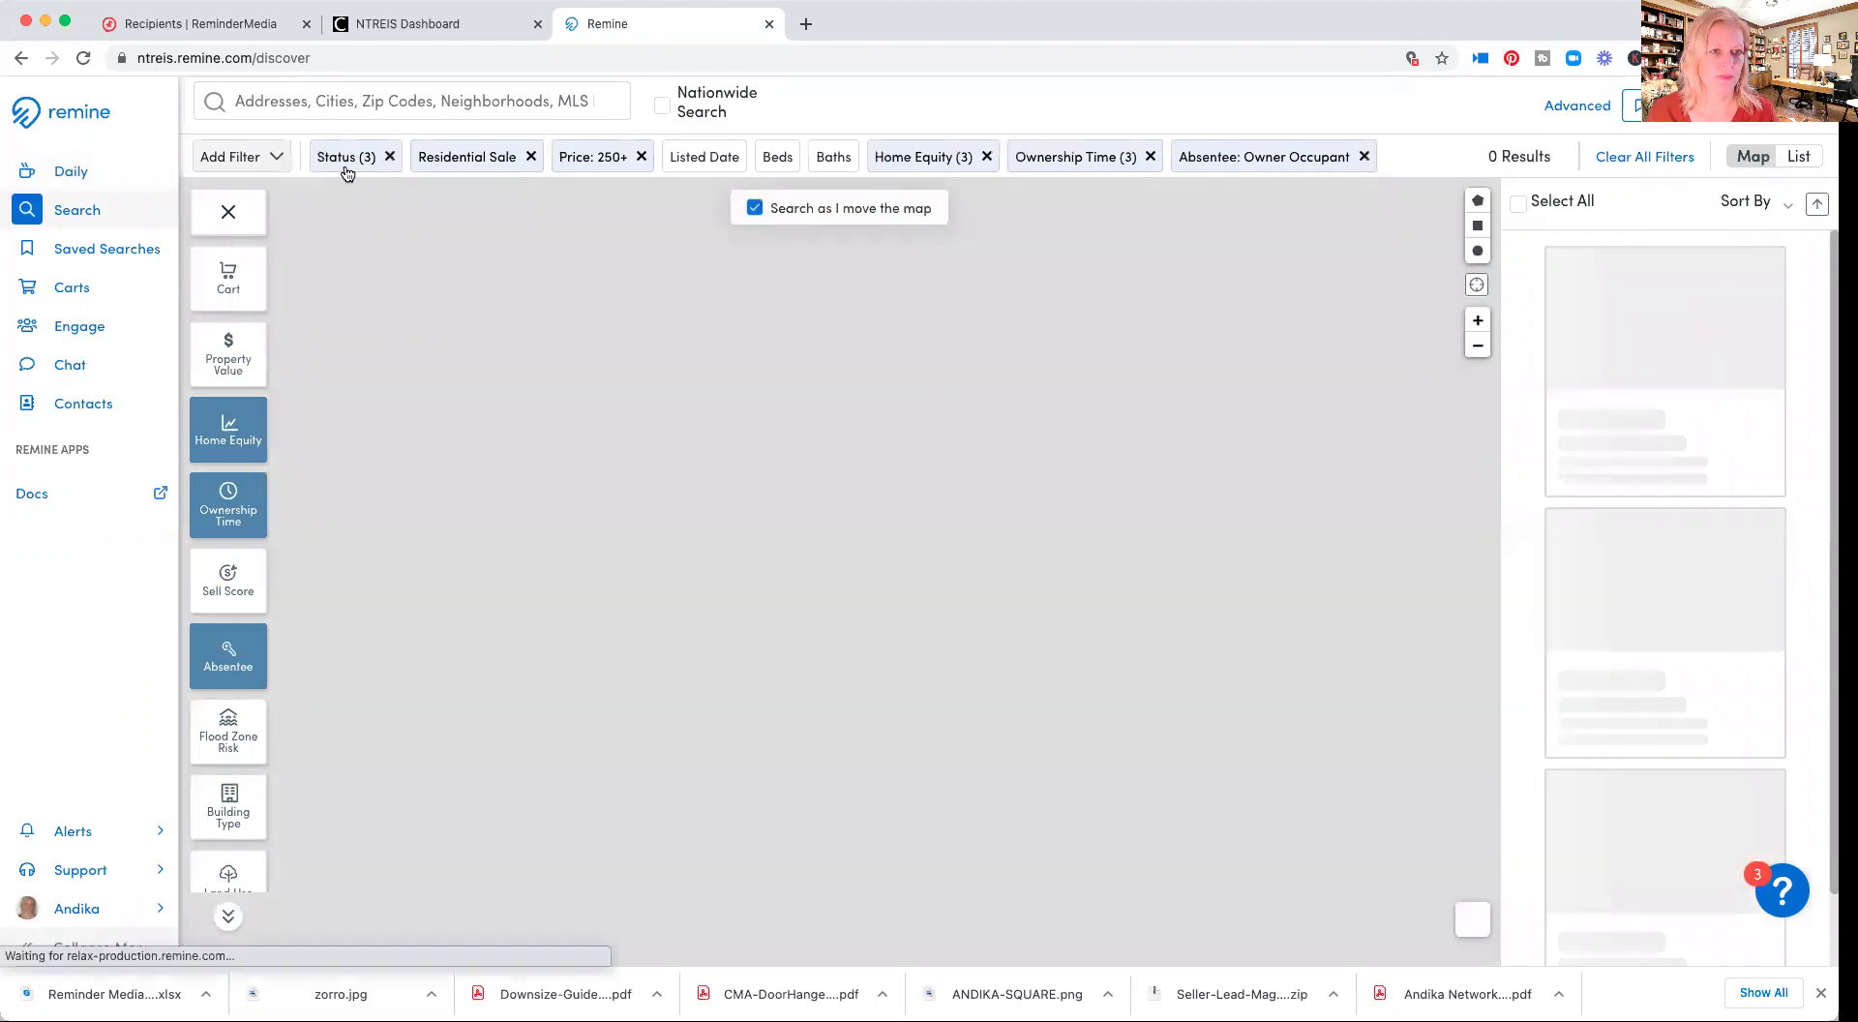
{"action": "left_click", "coordinate": [390, 156]}
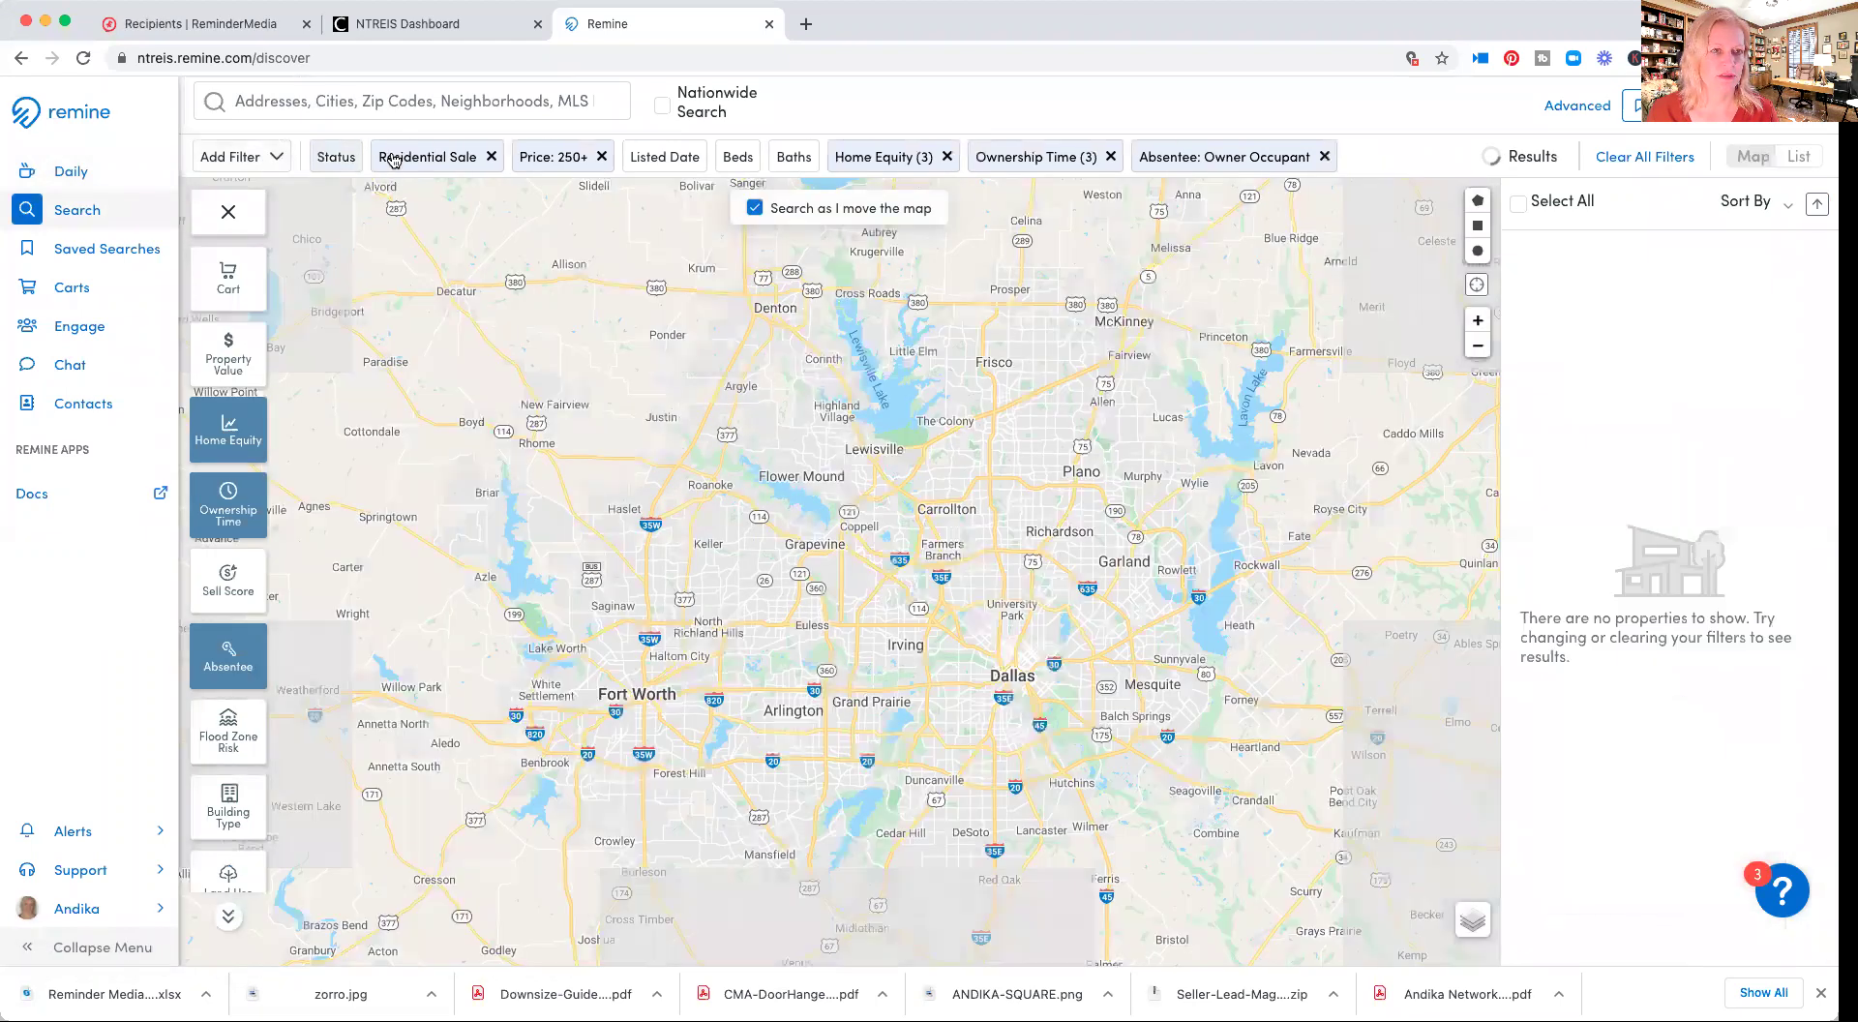
{"action": "left_click", "coordinate": [495, 157]}
{"action": "left_click", "coordinate": [545, 158]}
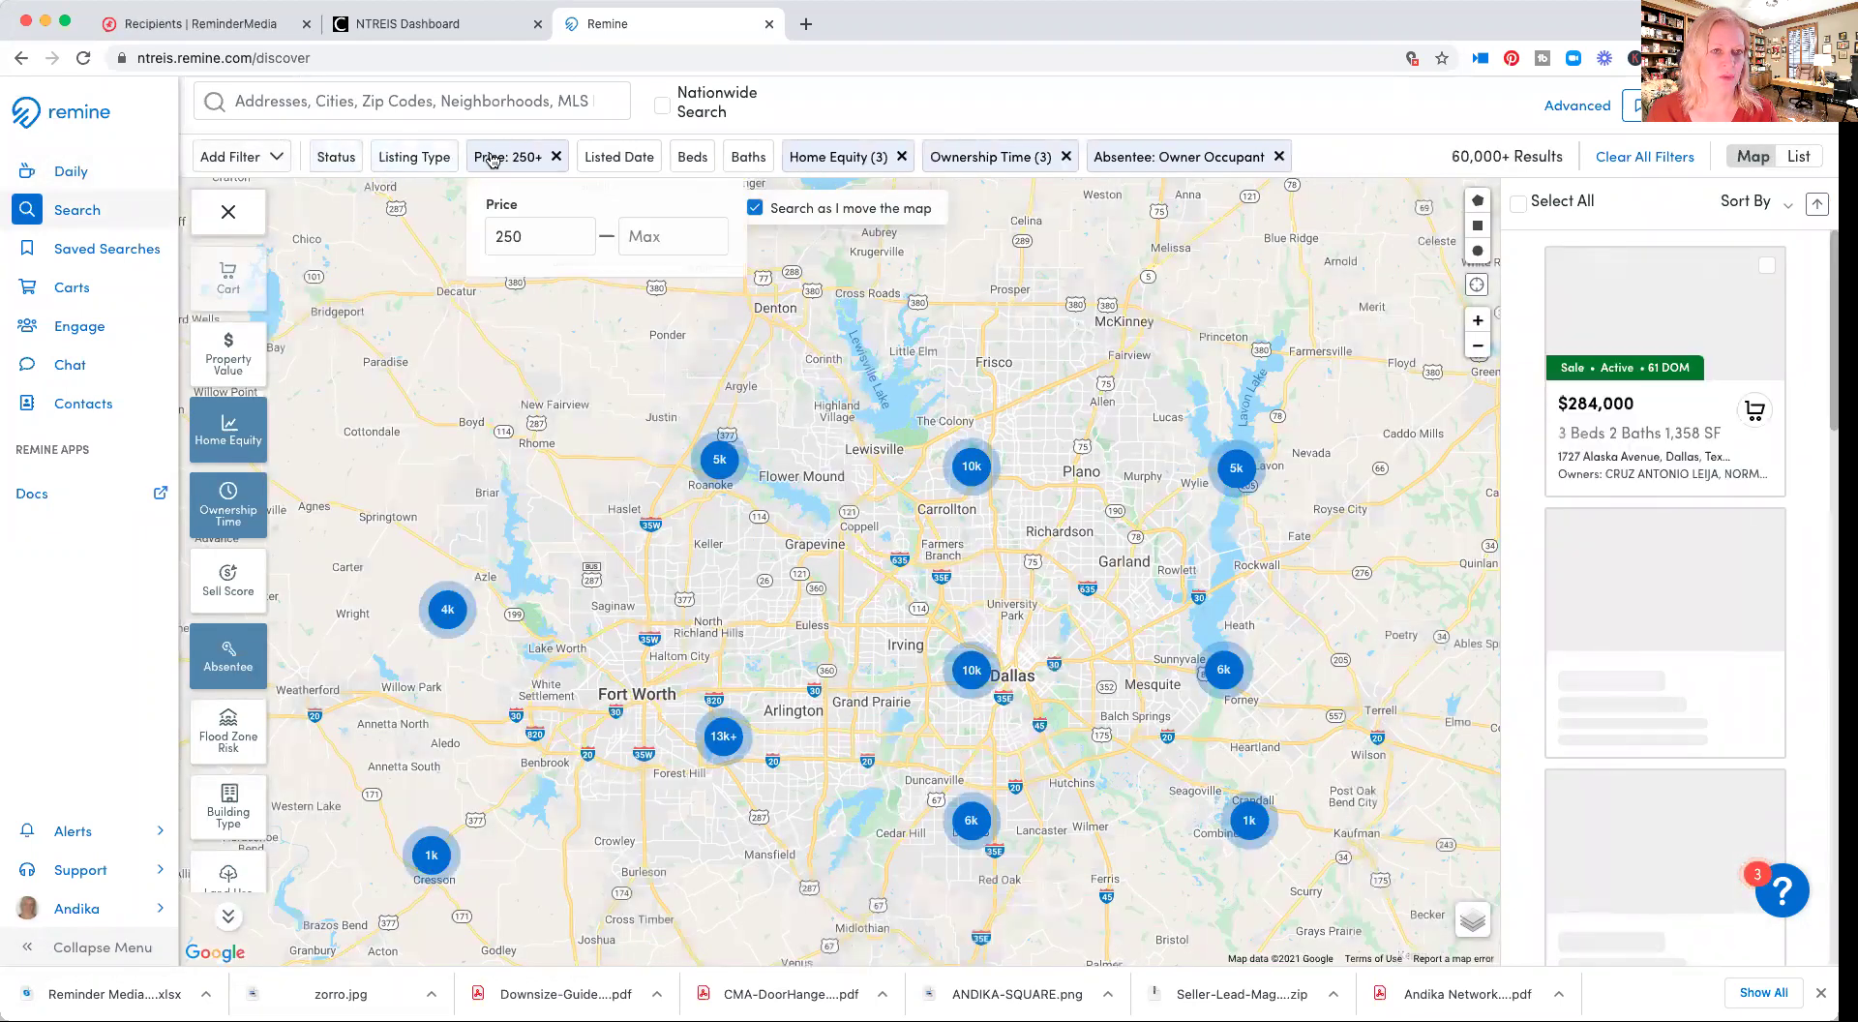
{"action": "left_click", "coordinate": [555, 158]}
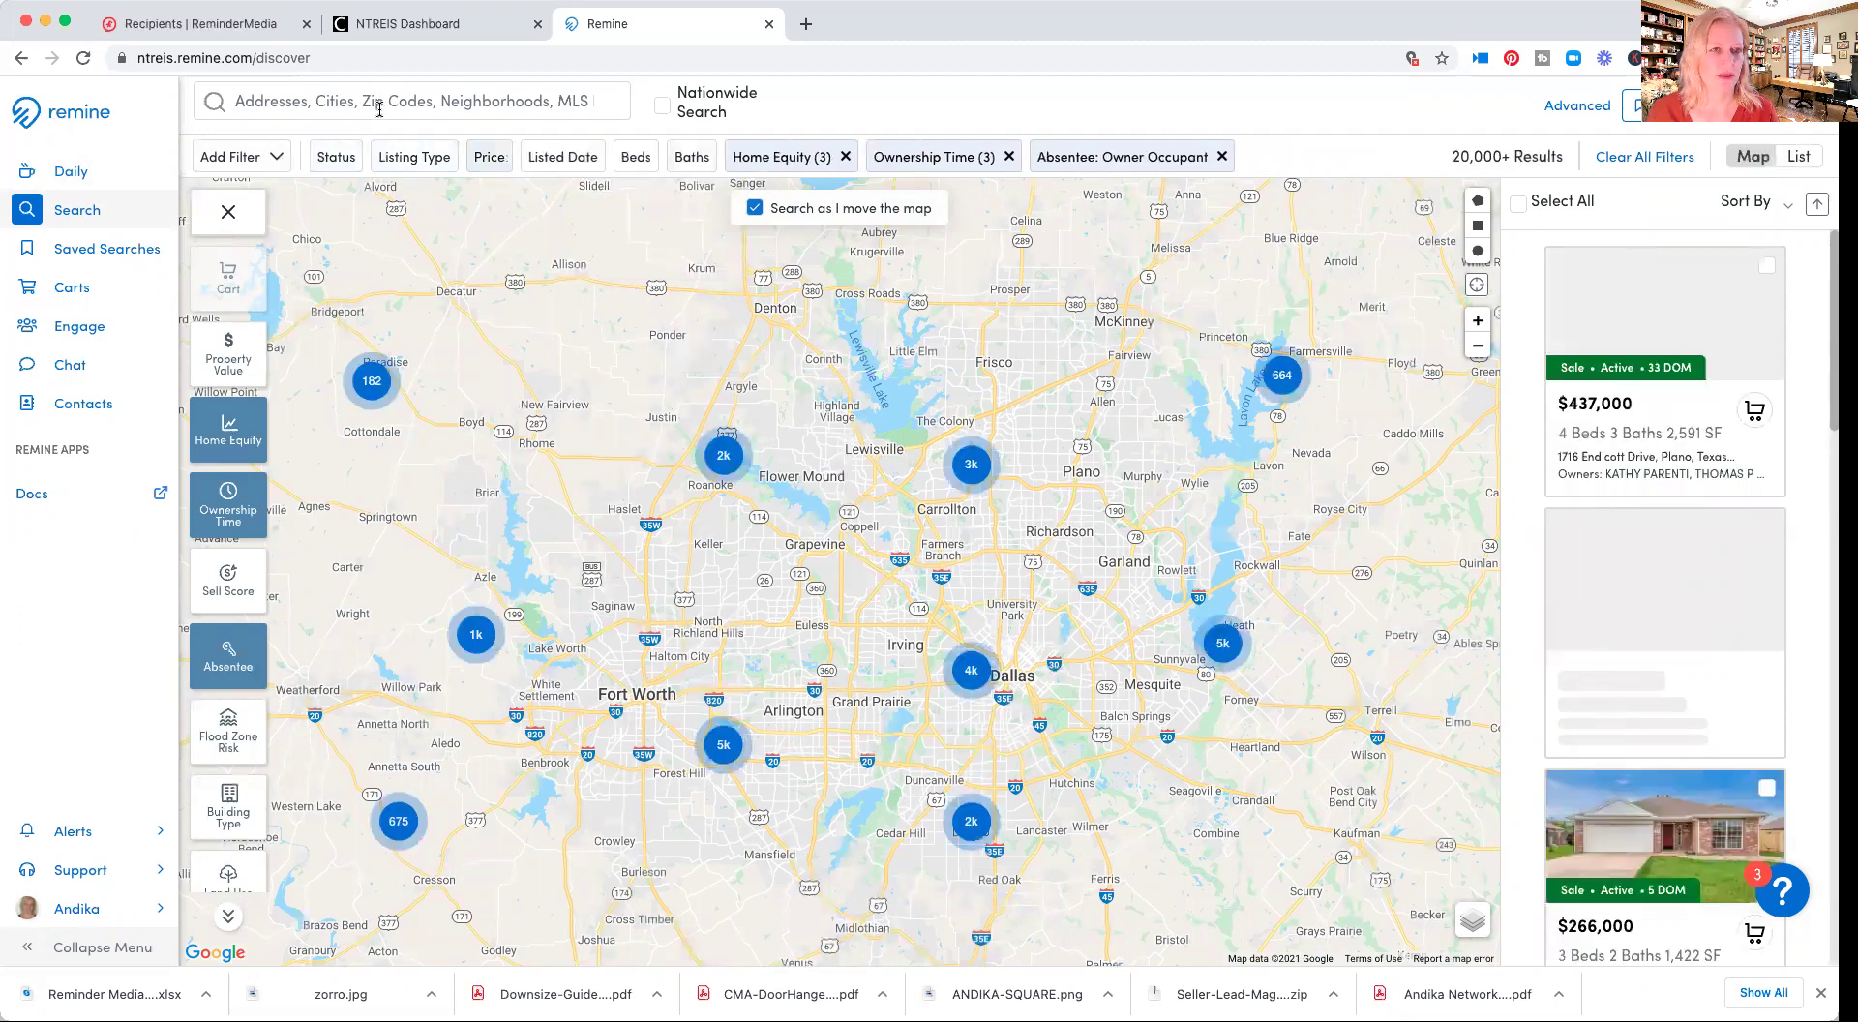
Limit the search to zip code 75069 in McKinney
{"action": "left_click", "coordinate": [387, 112]}
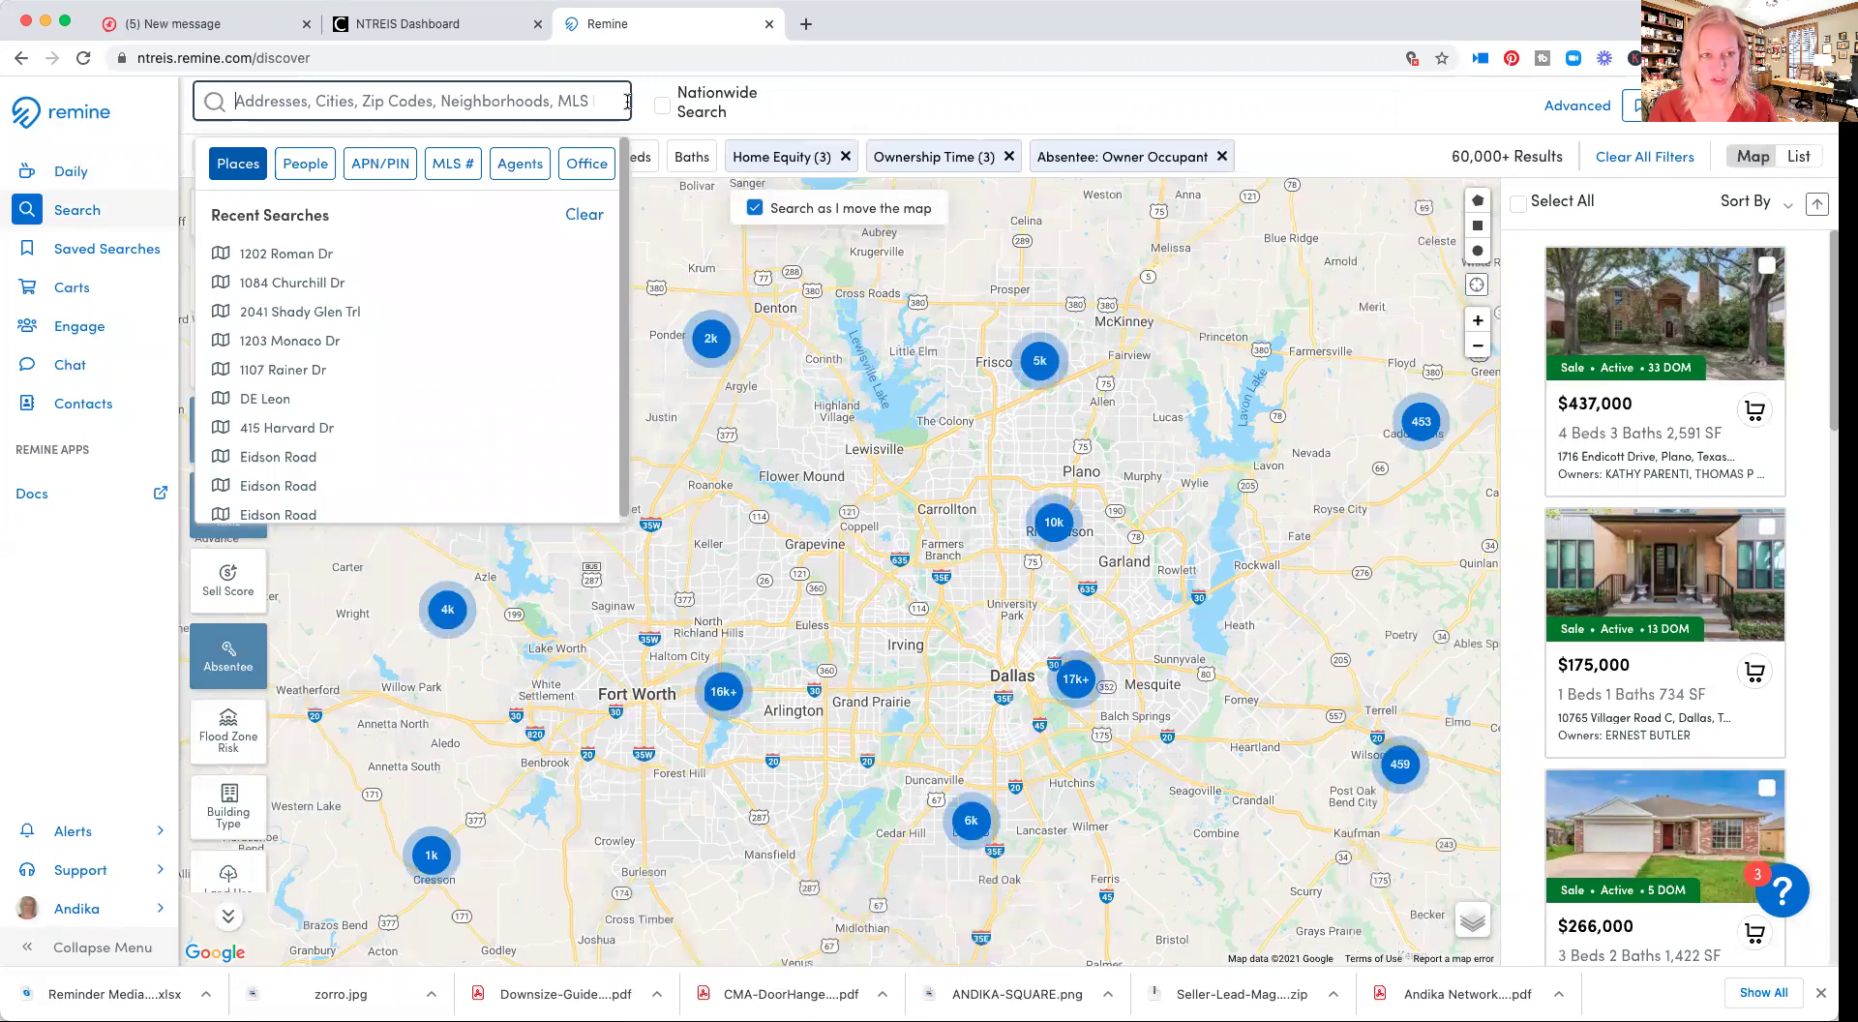
{"action": "type", "text": "75"}
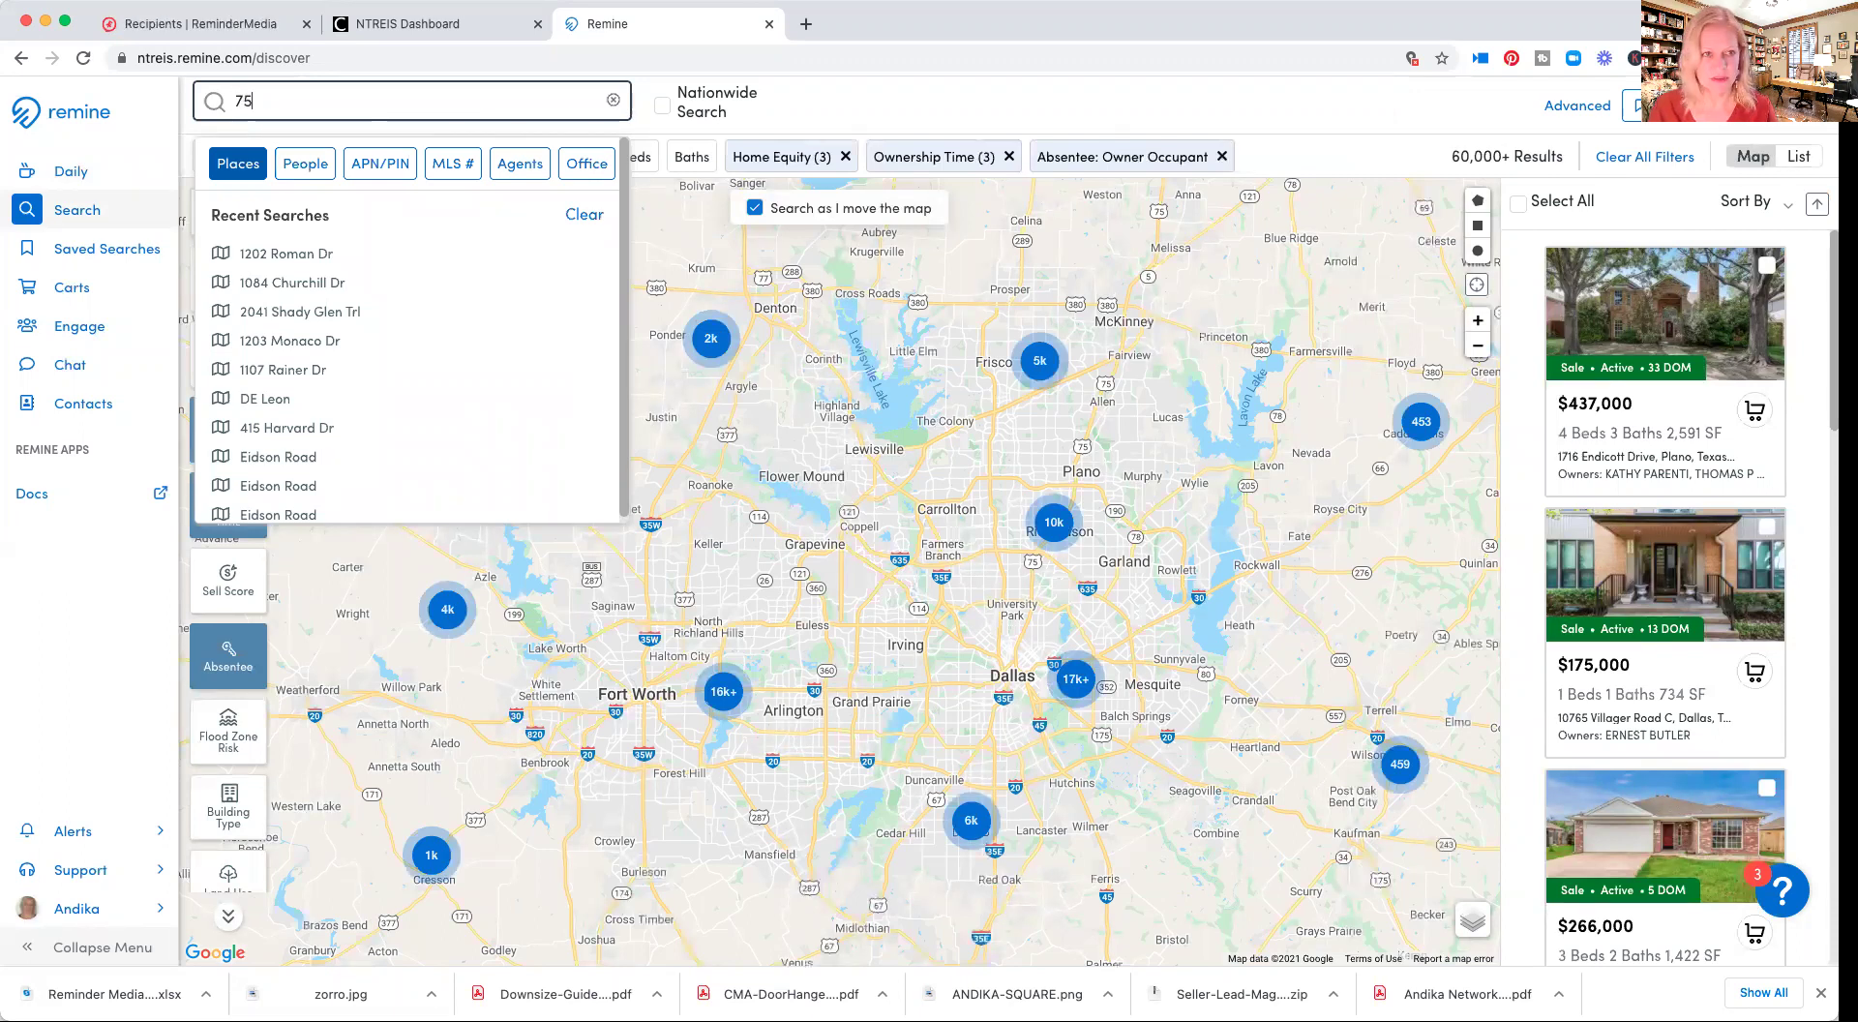
{"action": "type", "text": "069"}
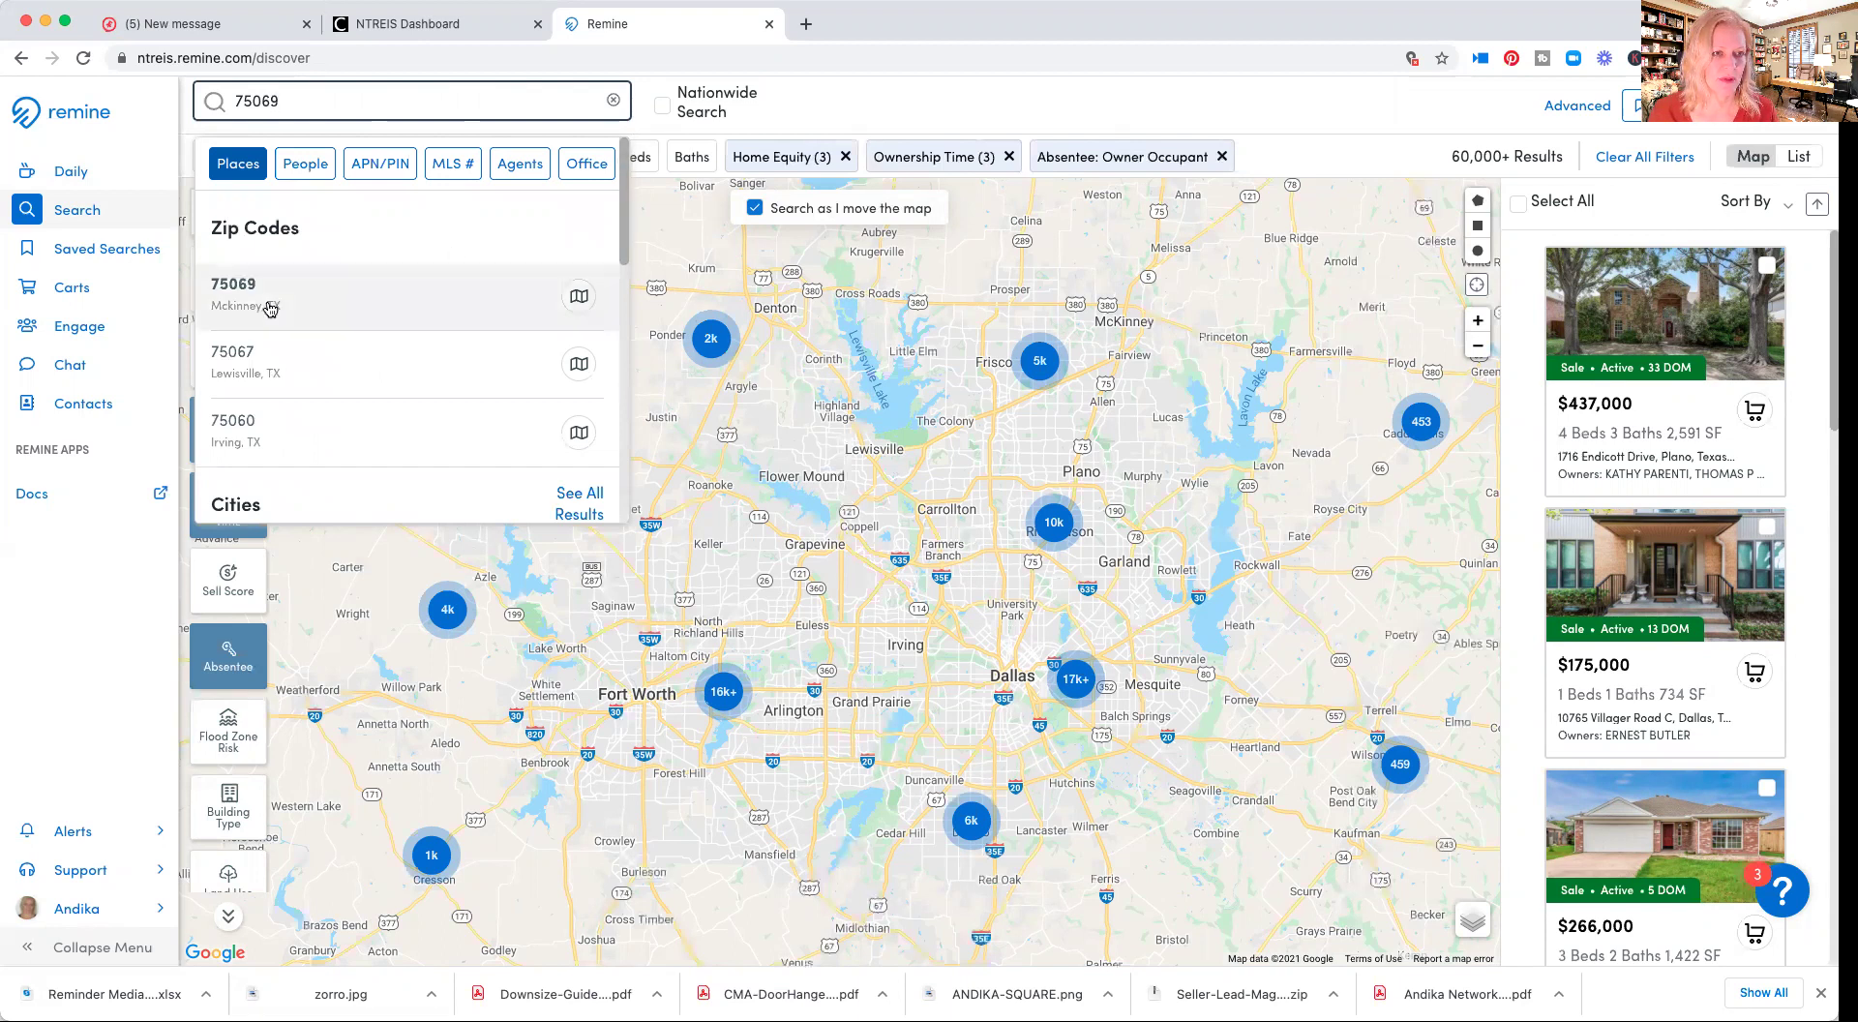
{"action": "left_click", "coordinate": [254, 290]}
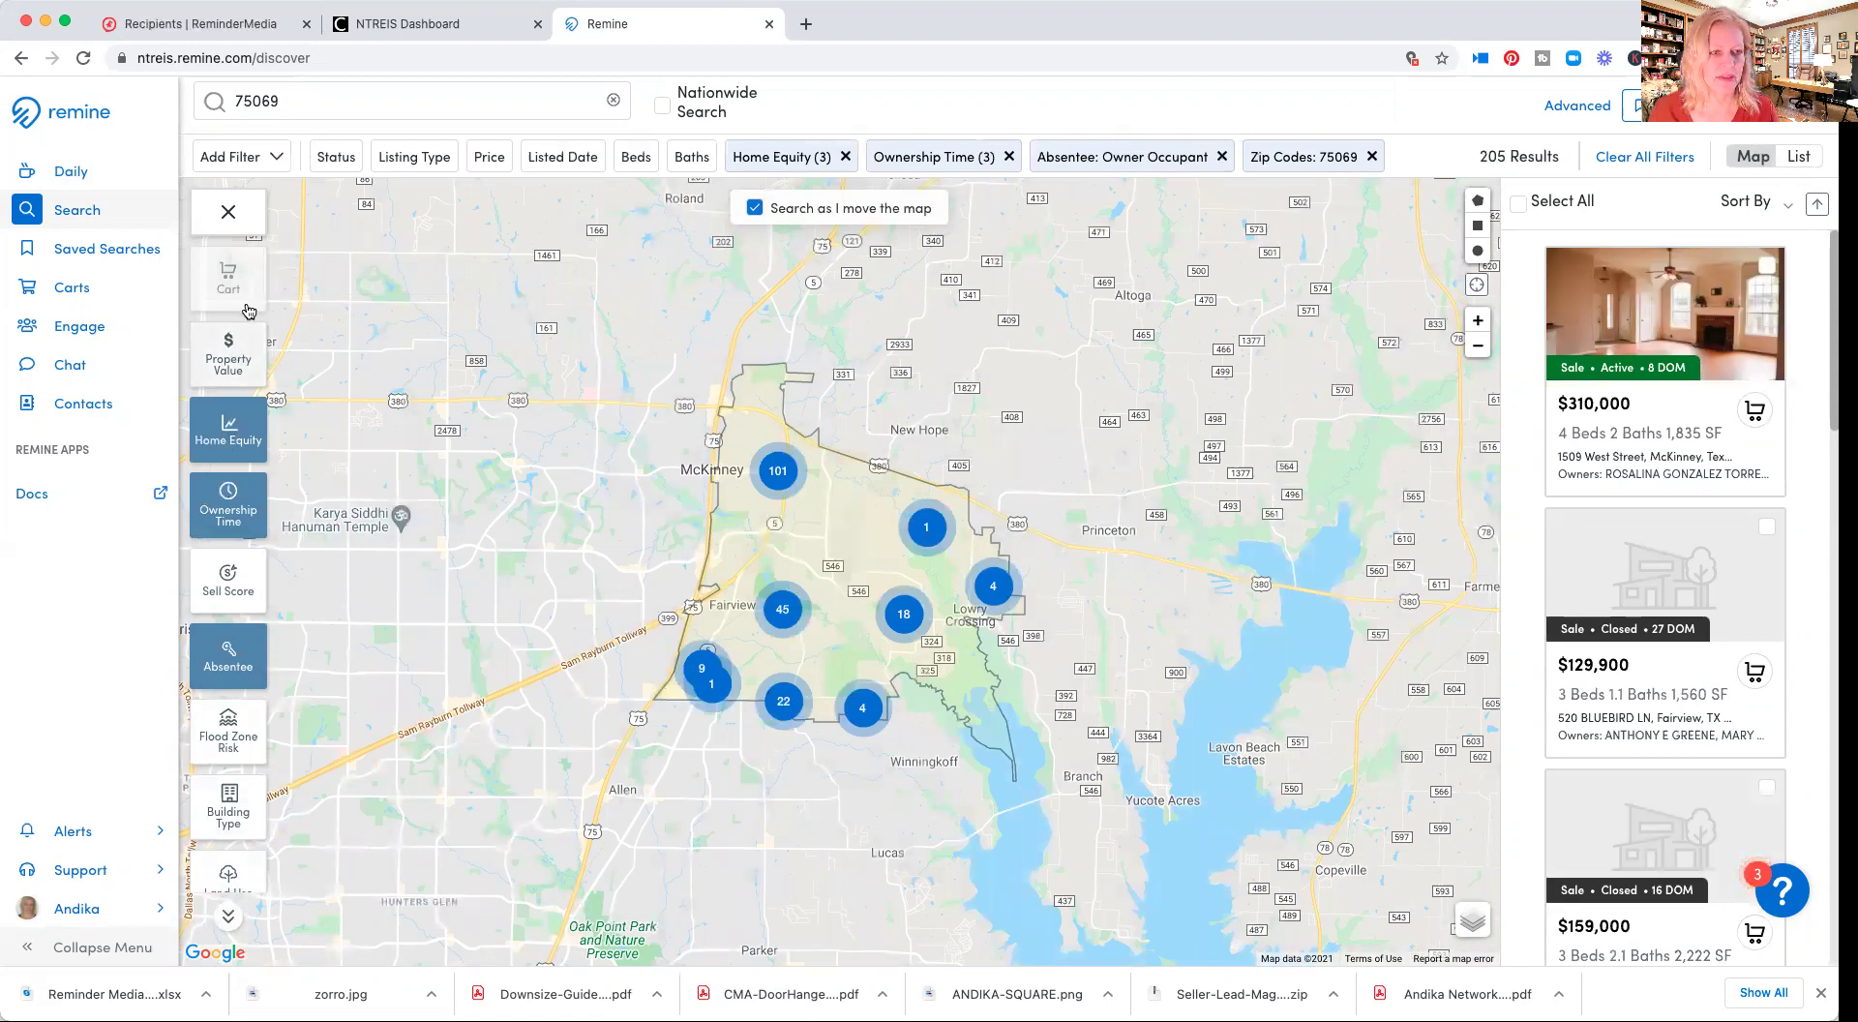
Filter property value to a custom range of $250,000 minimum and $350,000 maximum
{"action": "left_click", "coordinate": [230, 356]}
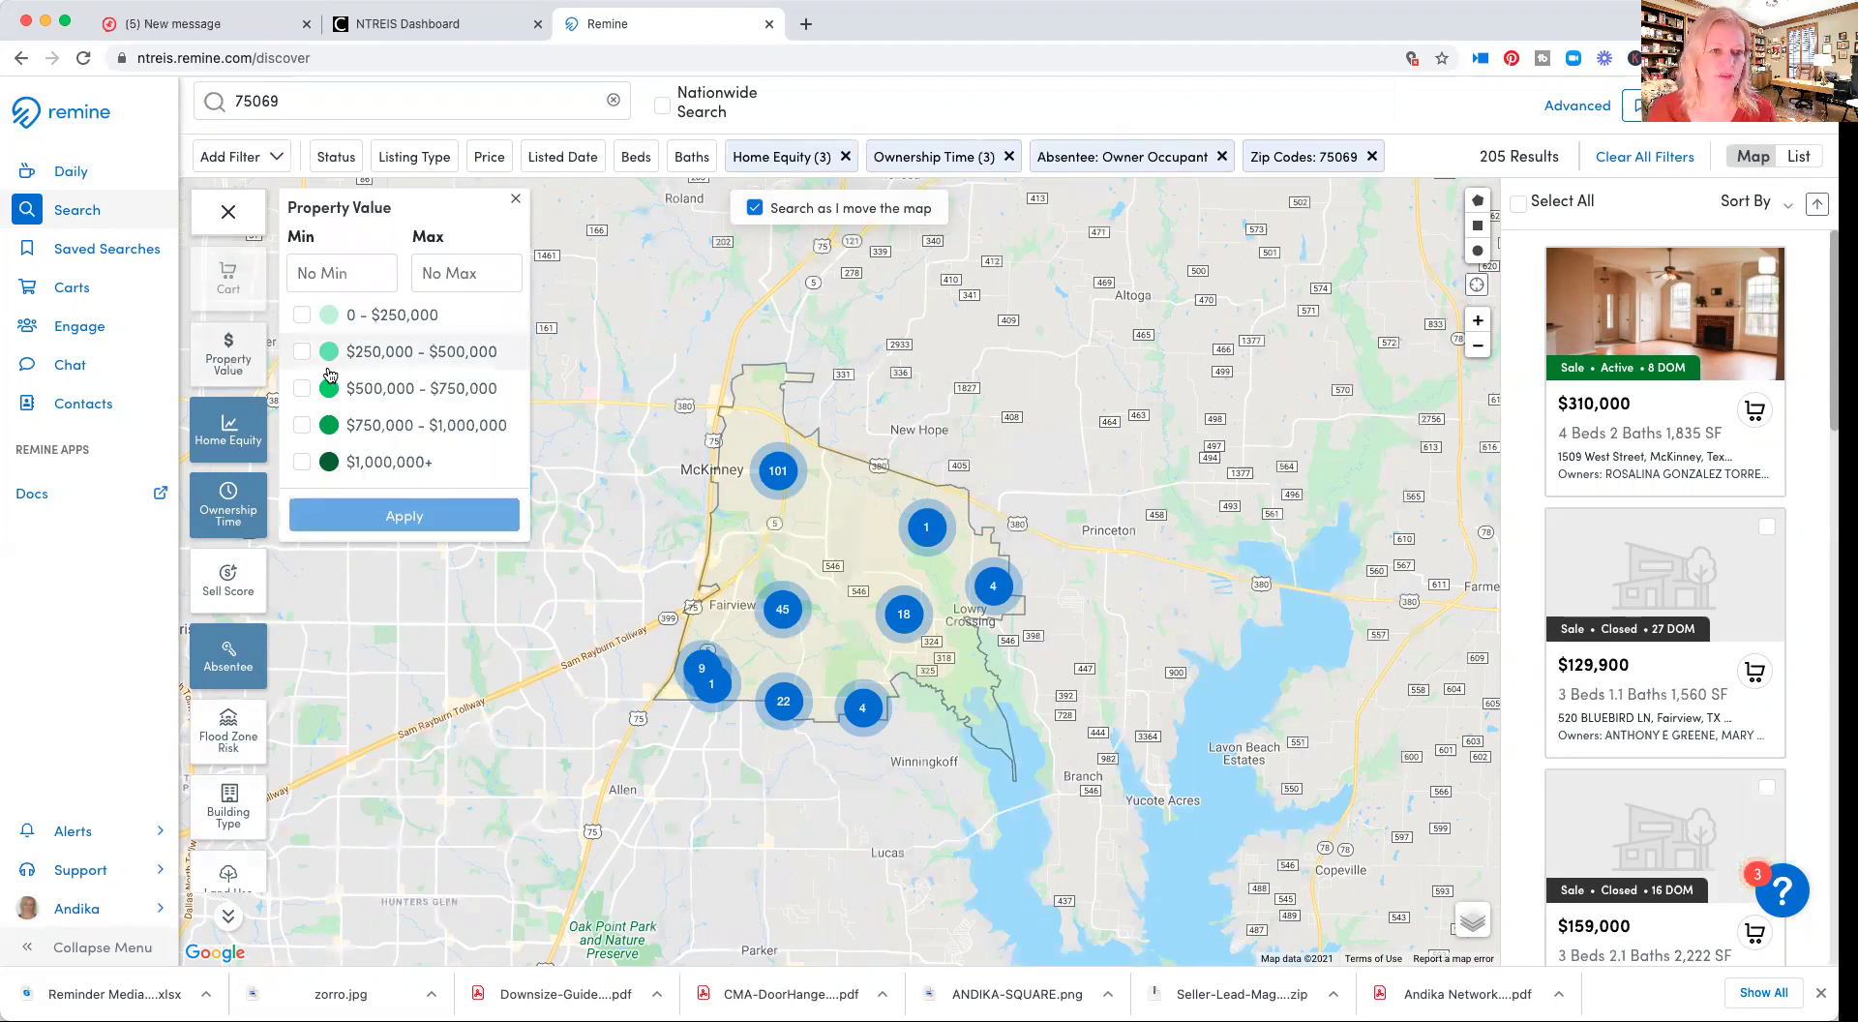
{"action": "left_click", "coordinate": [302, 353]}
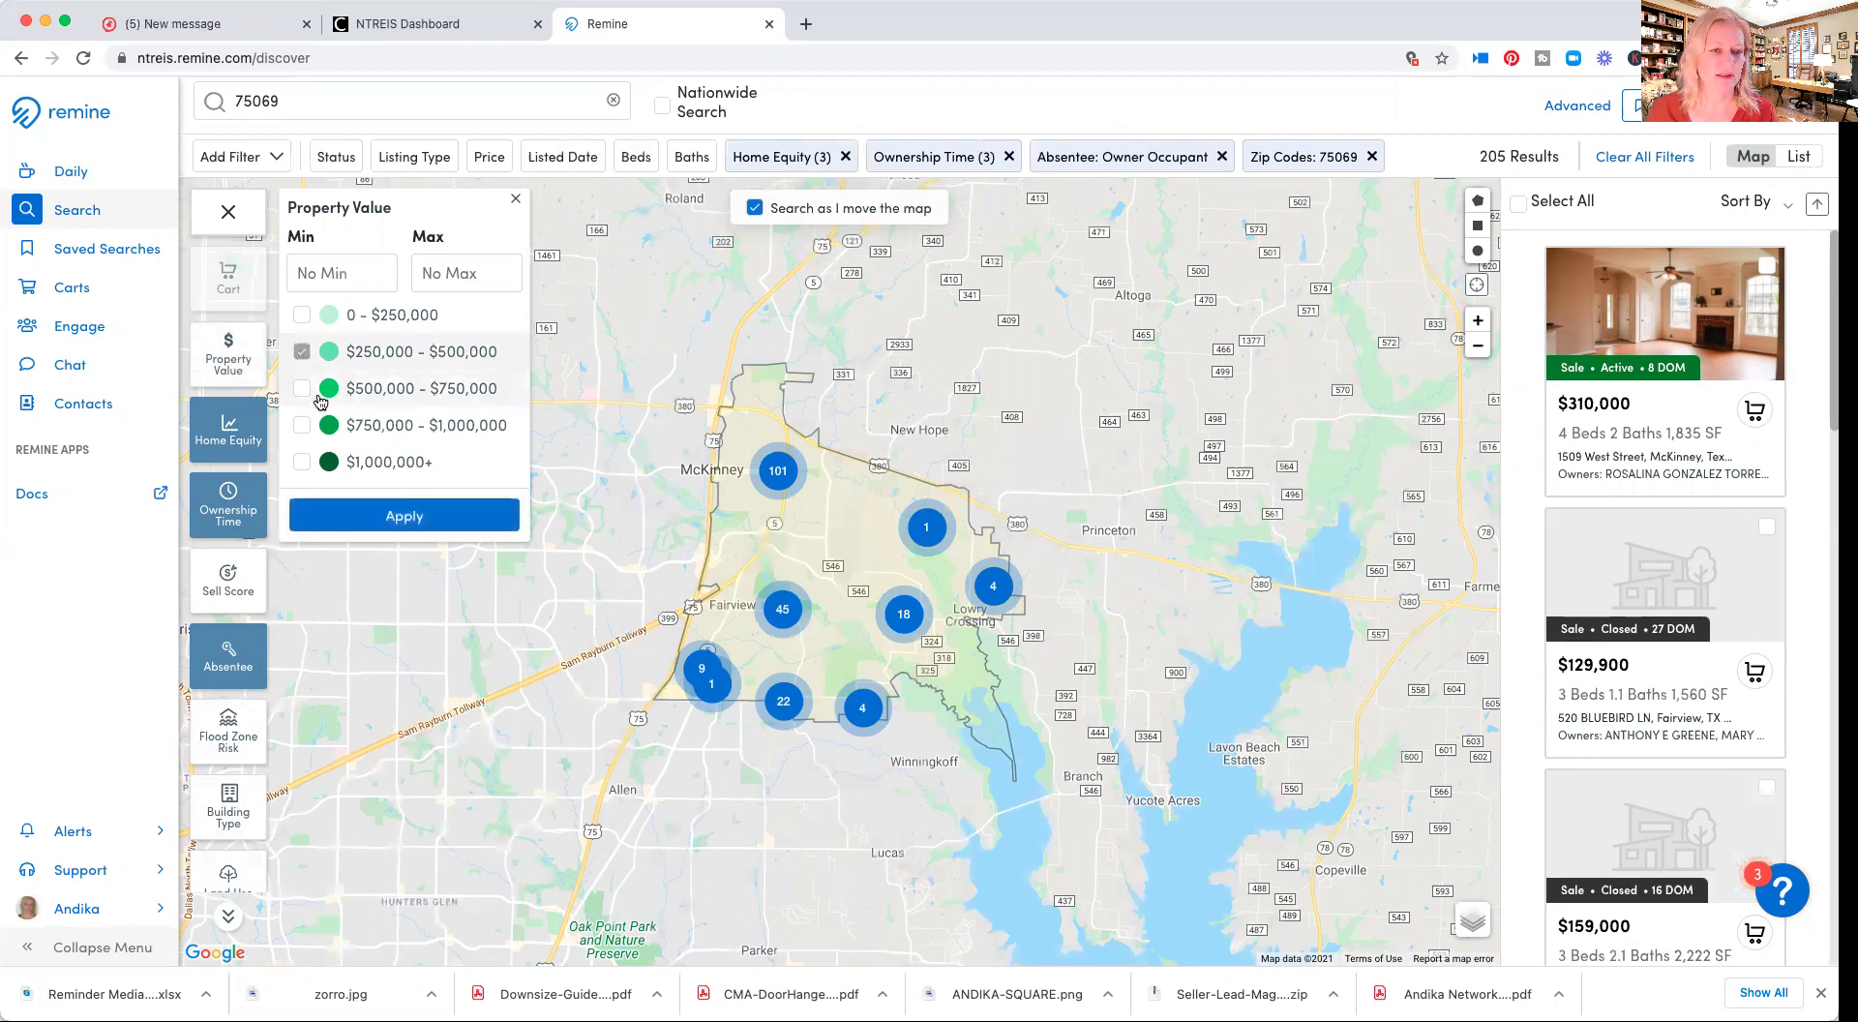
{"action": "left_click", "coordinate": [347, 274]}
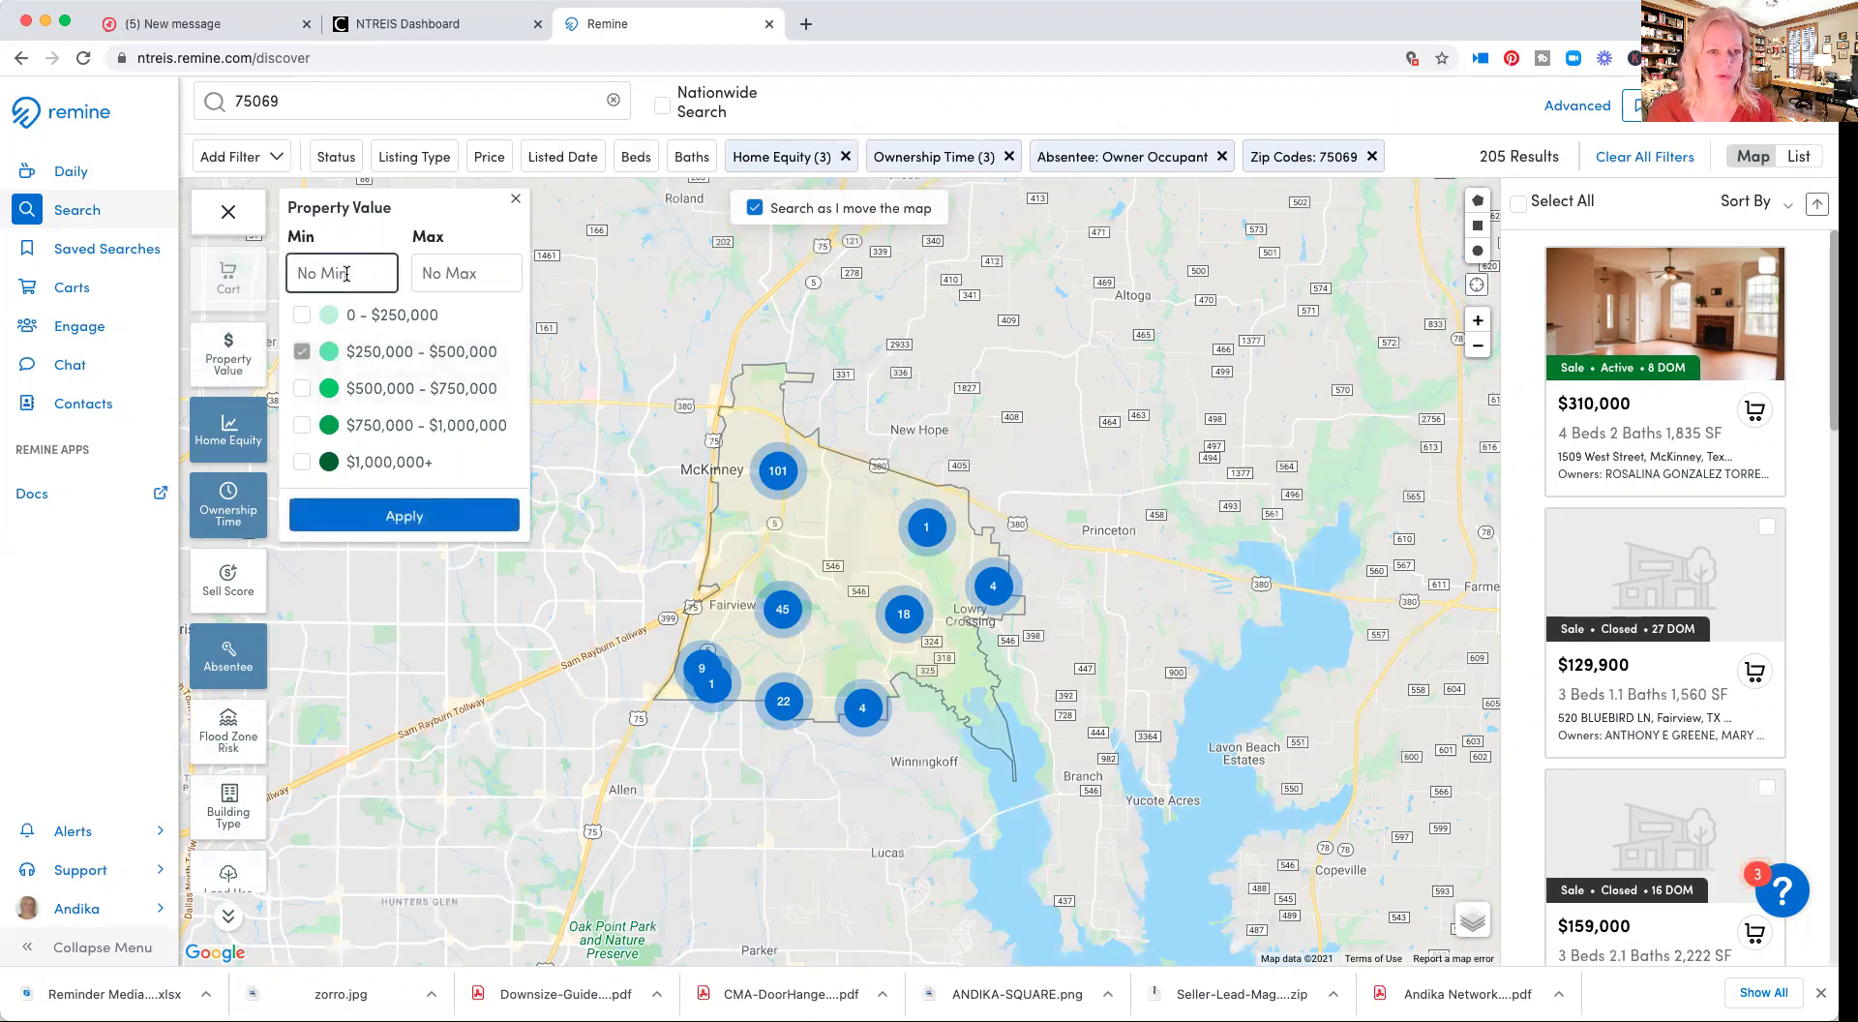
{"action": "type", "text": "2500"}
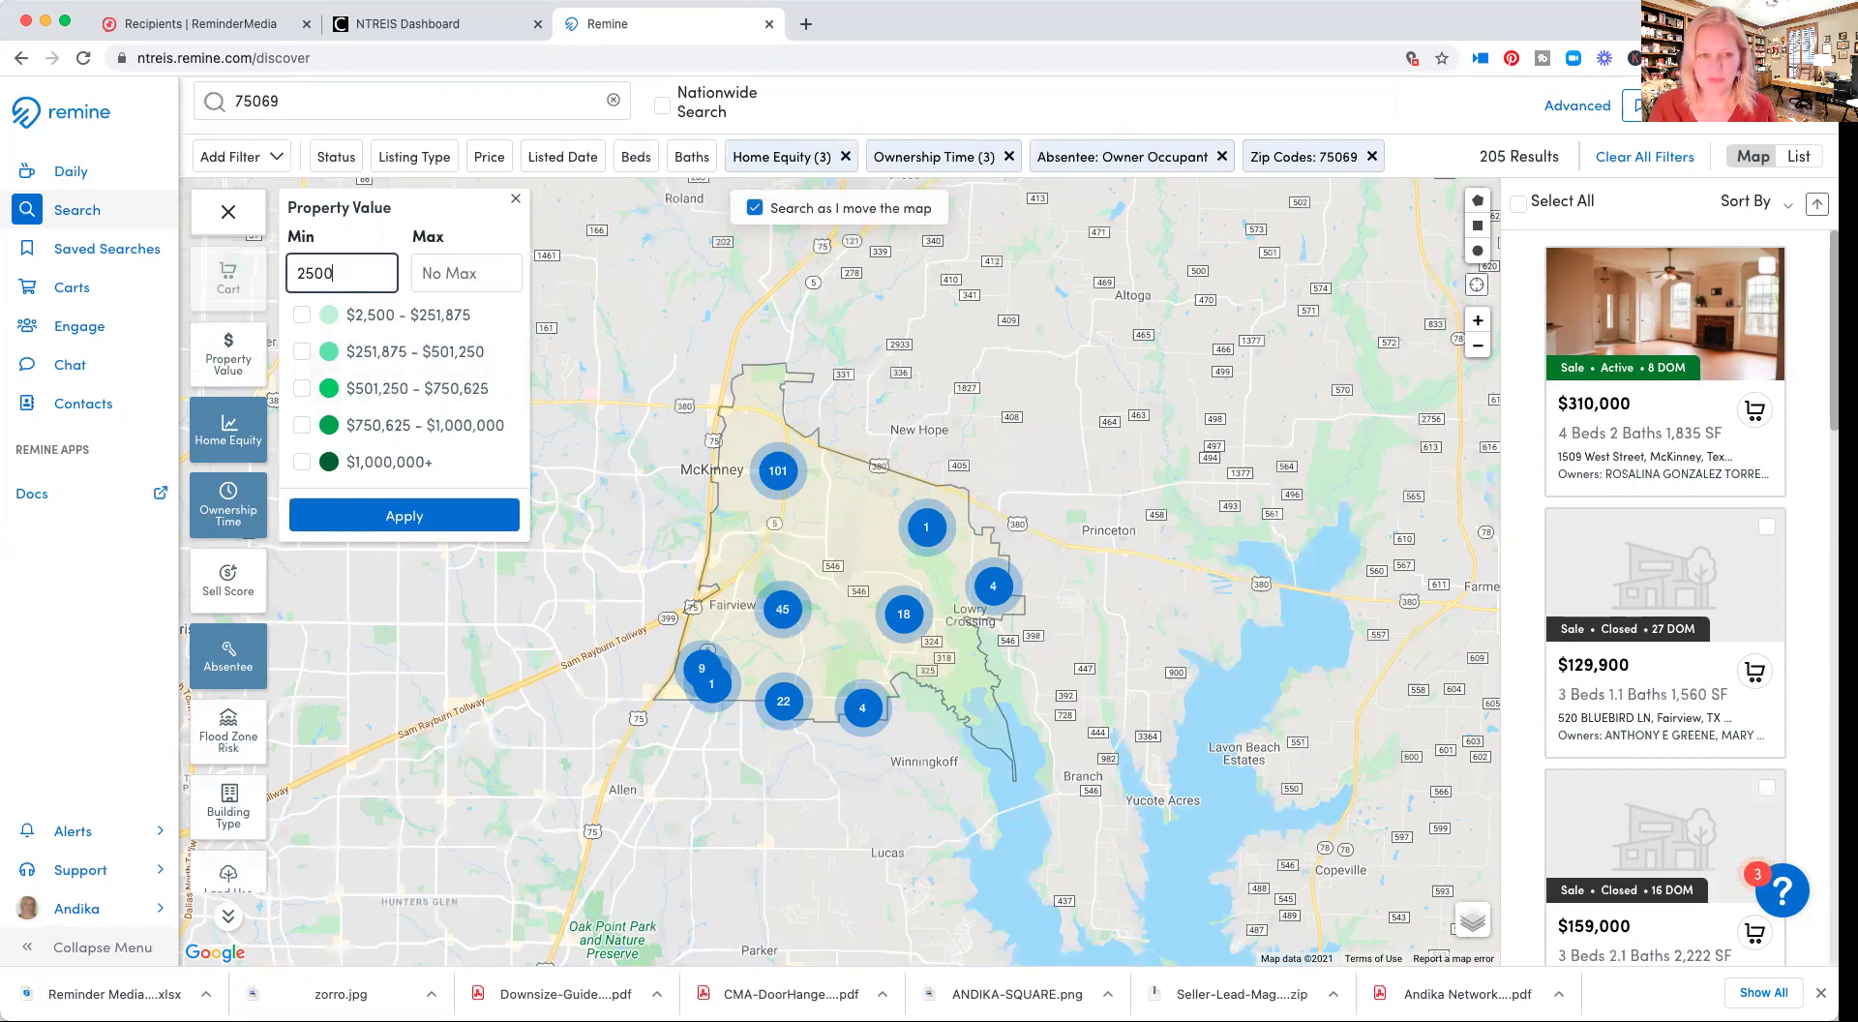
{"action": "type", "text": "00"}
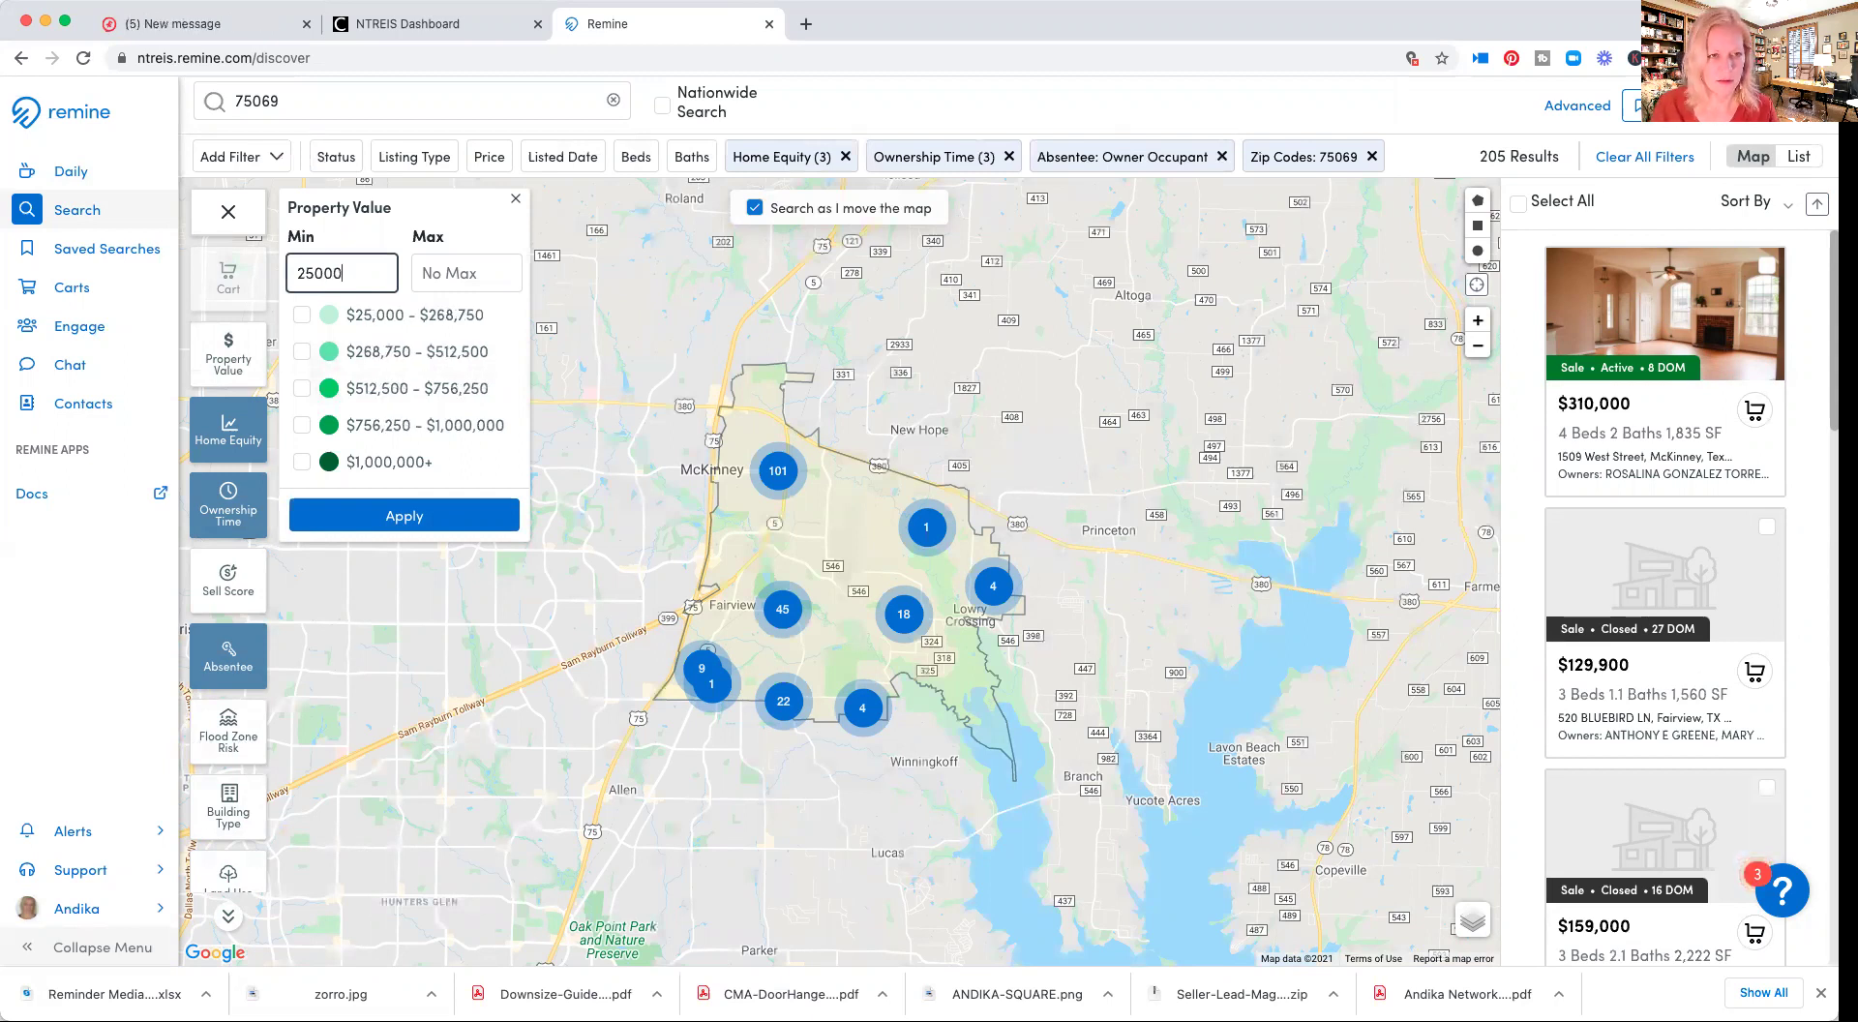
{"action": "left_click", "coordinate": [488, 262]}
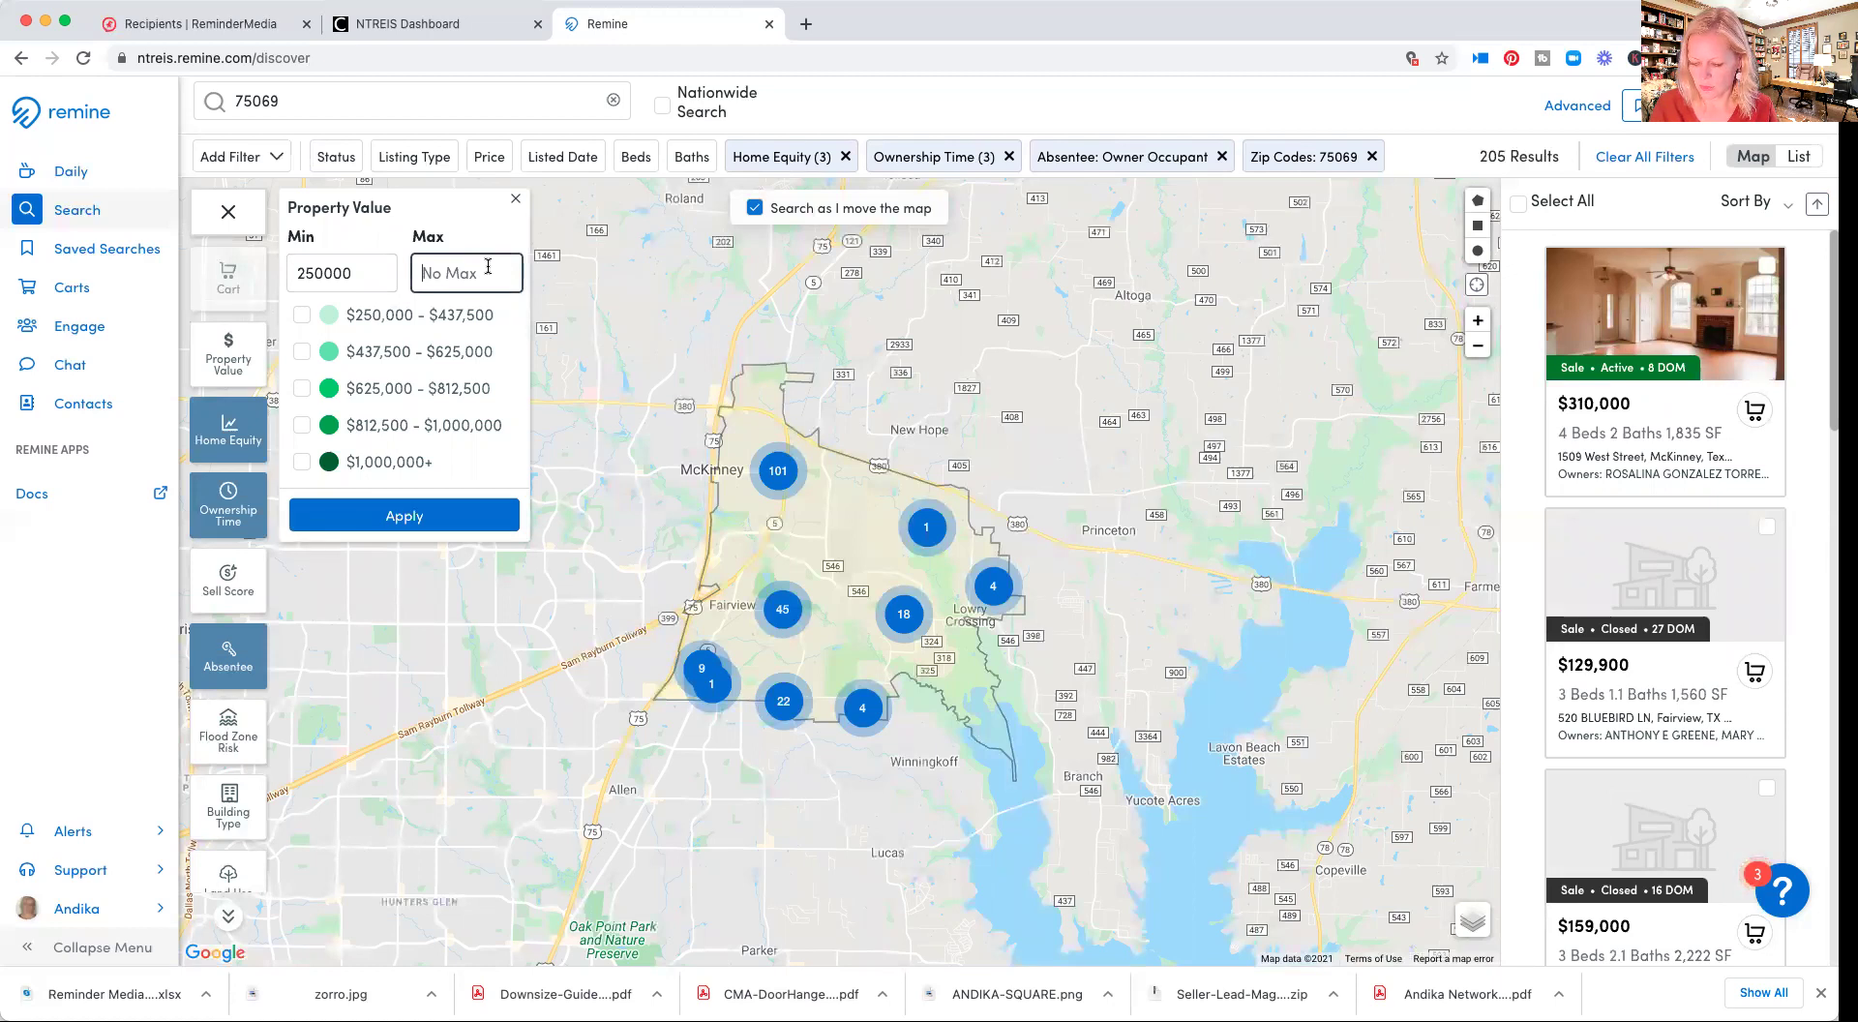
{"action": "type", "text": "350000"}
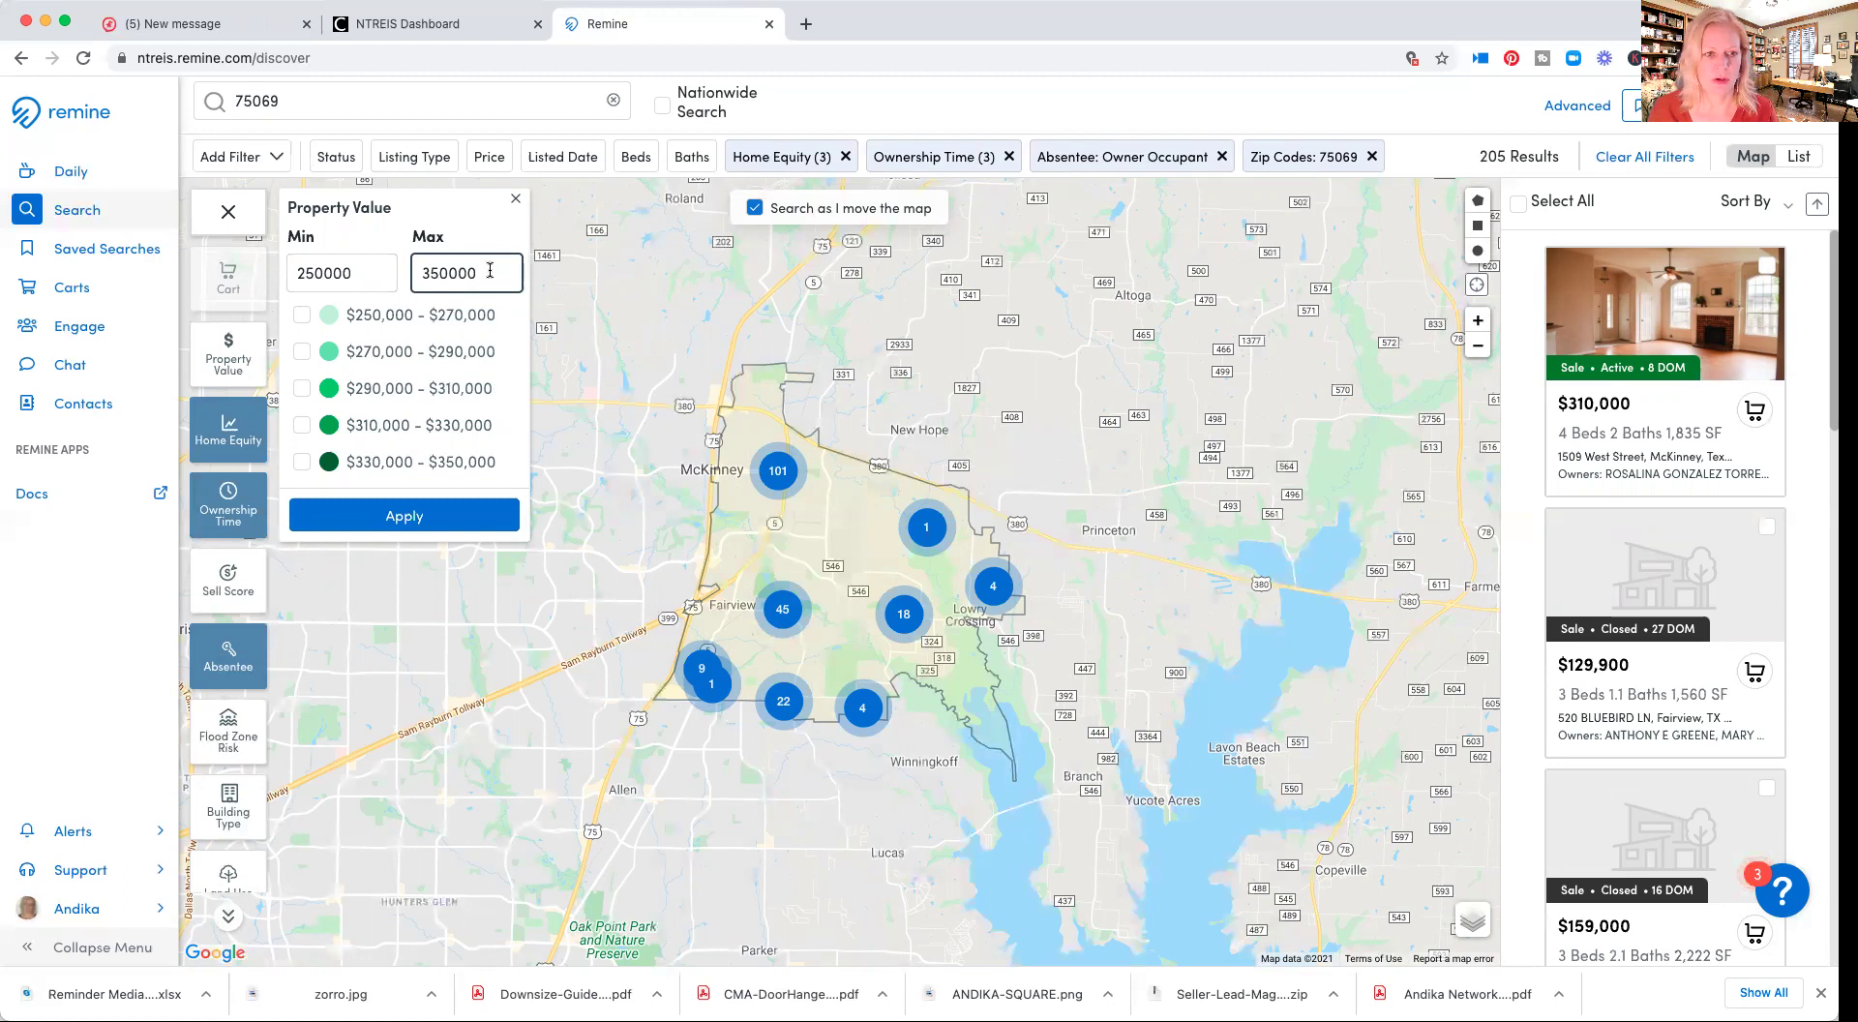
{"action": "left_click", "coordinate": [411, 513]}
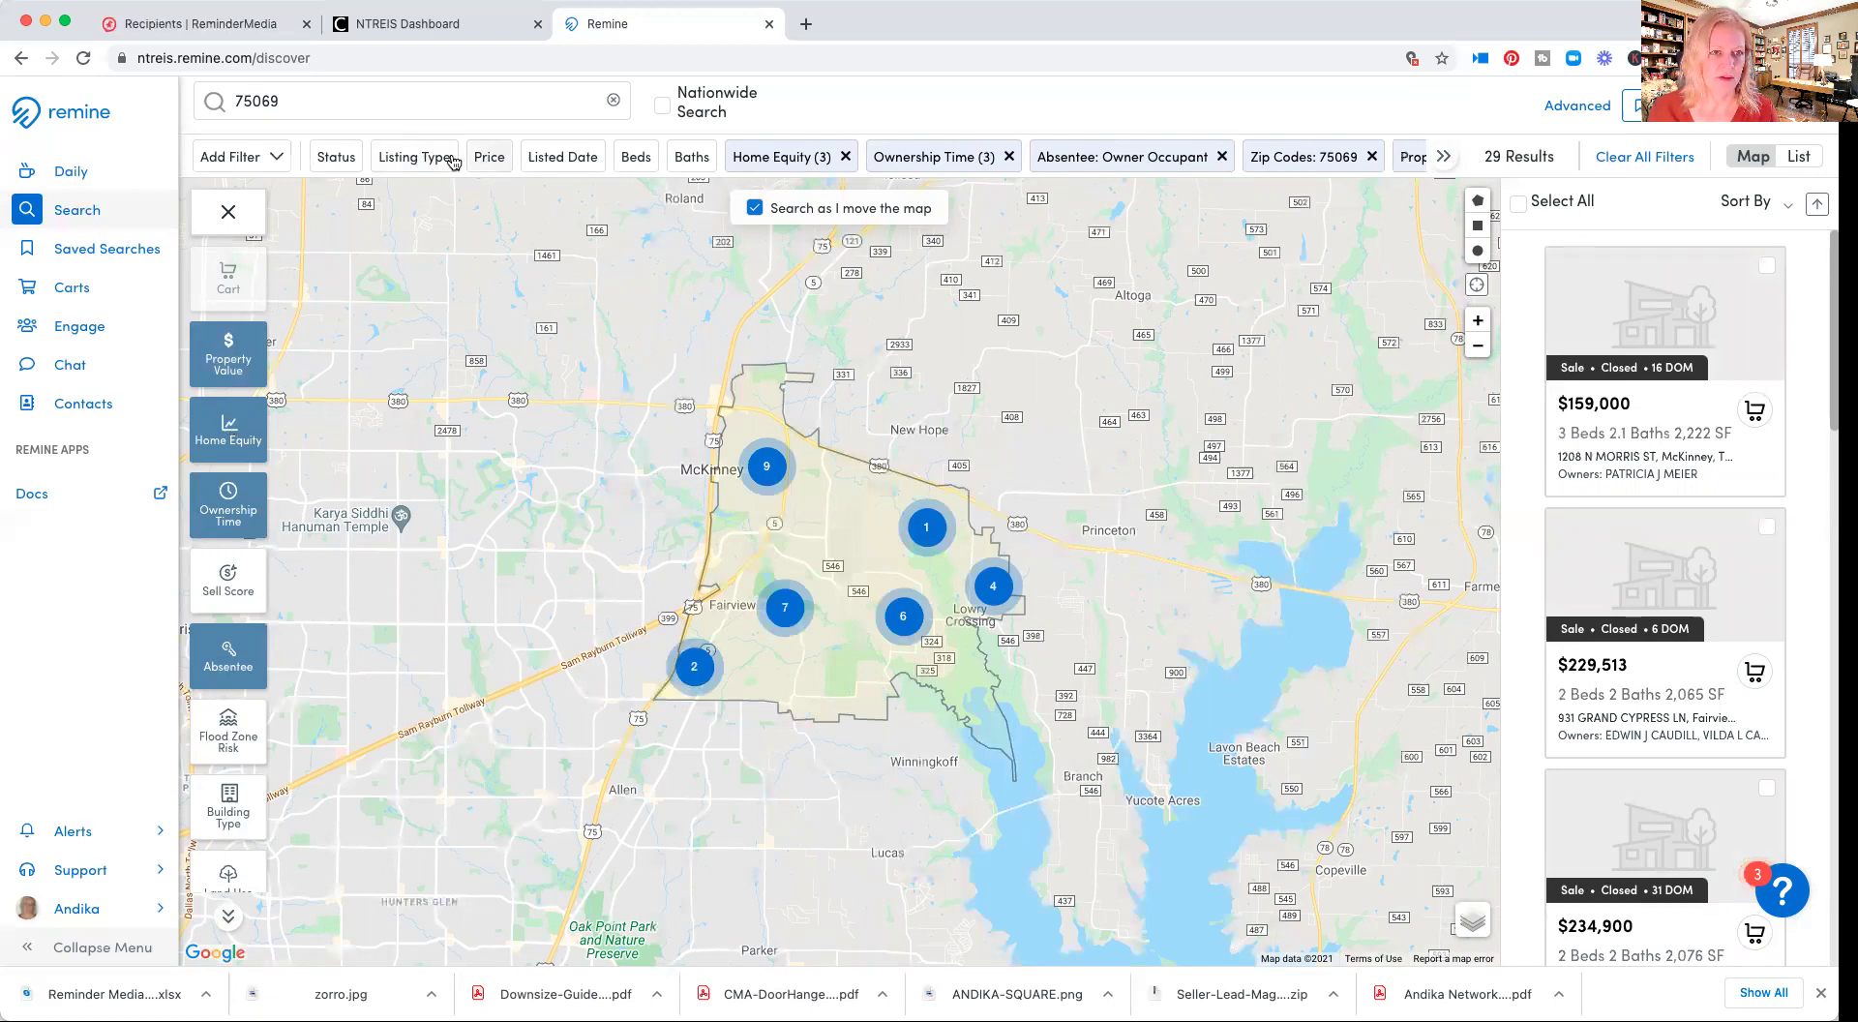
Leave Home Equity unchanged and set the ownership time filter to a minimum of 4 years
{"action": "left_click", "coordinate": [225, 435]}
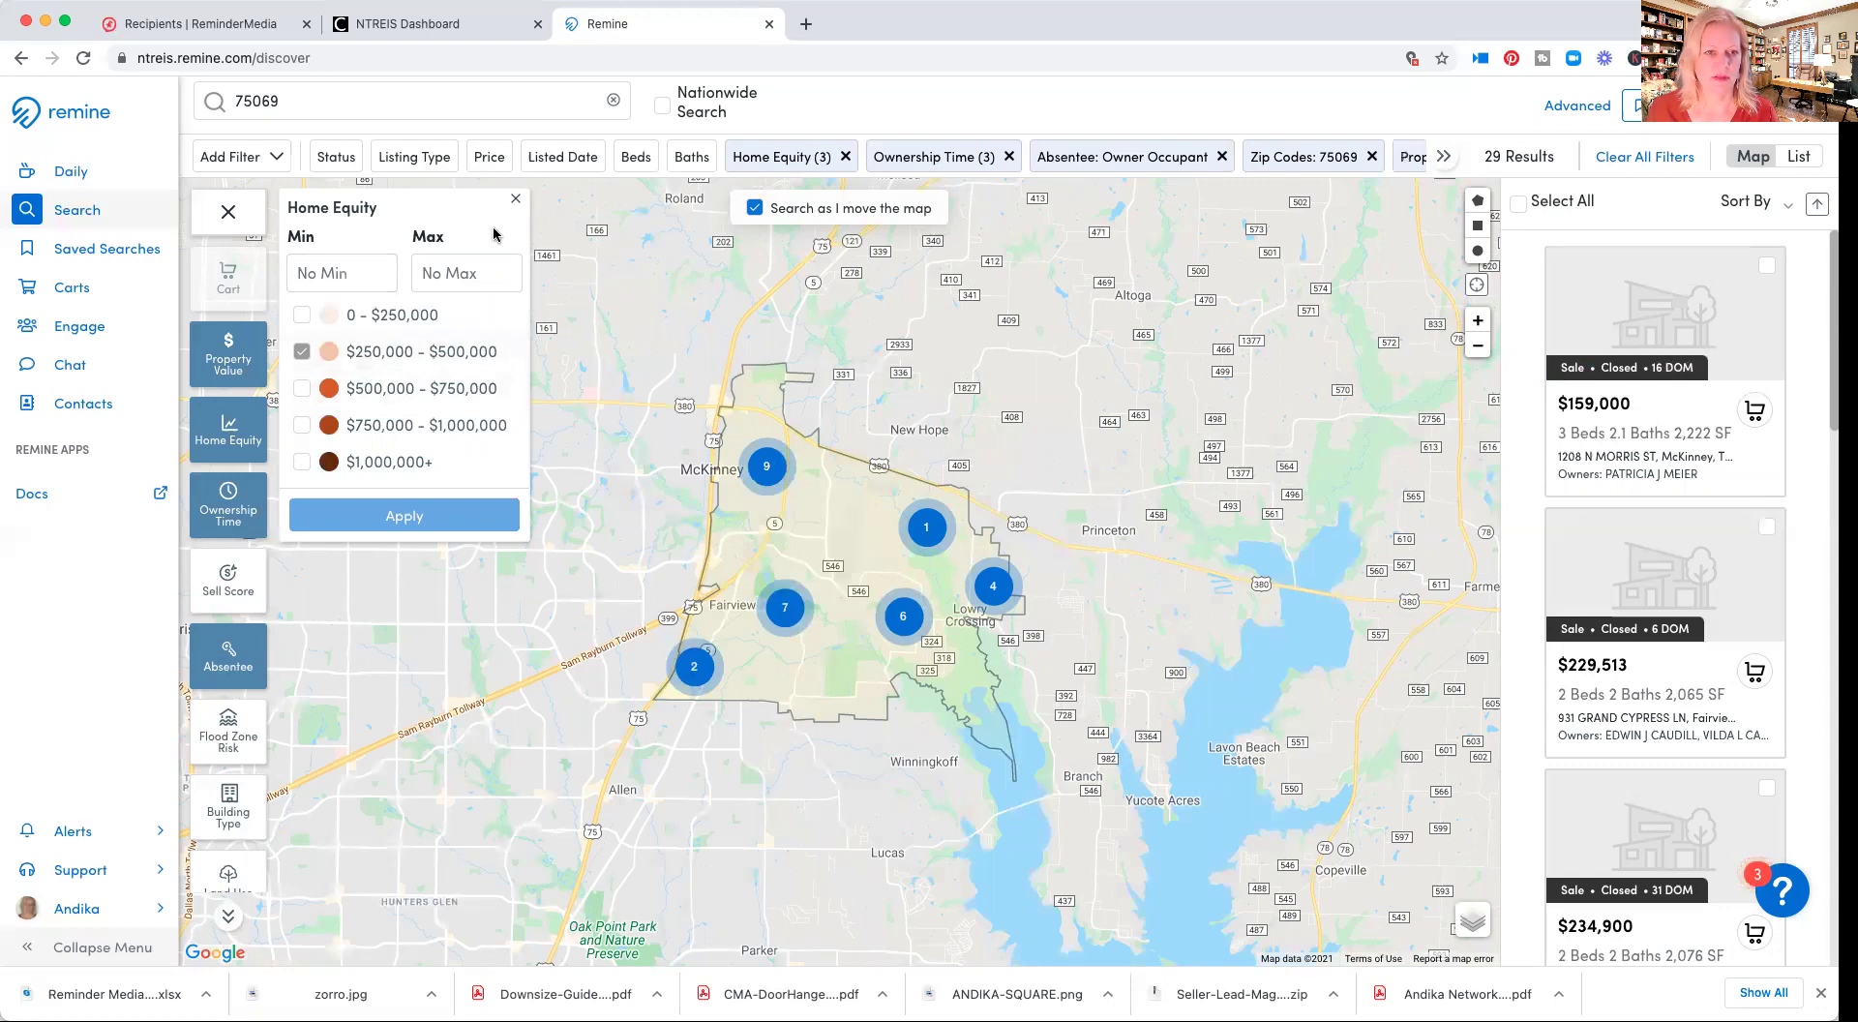
{"action": "left_click", "coordinate": [517, 204]}
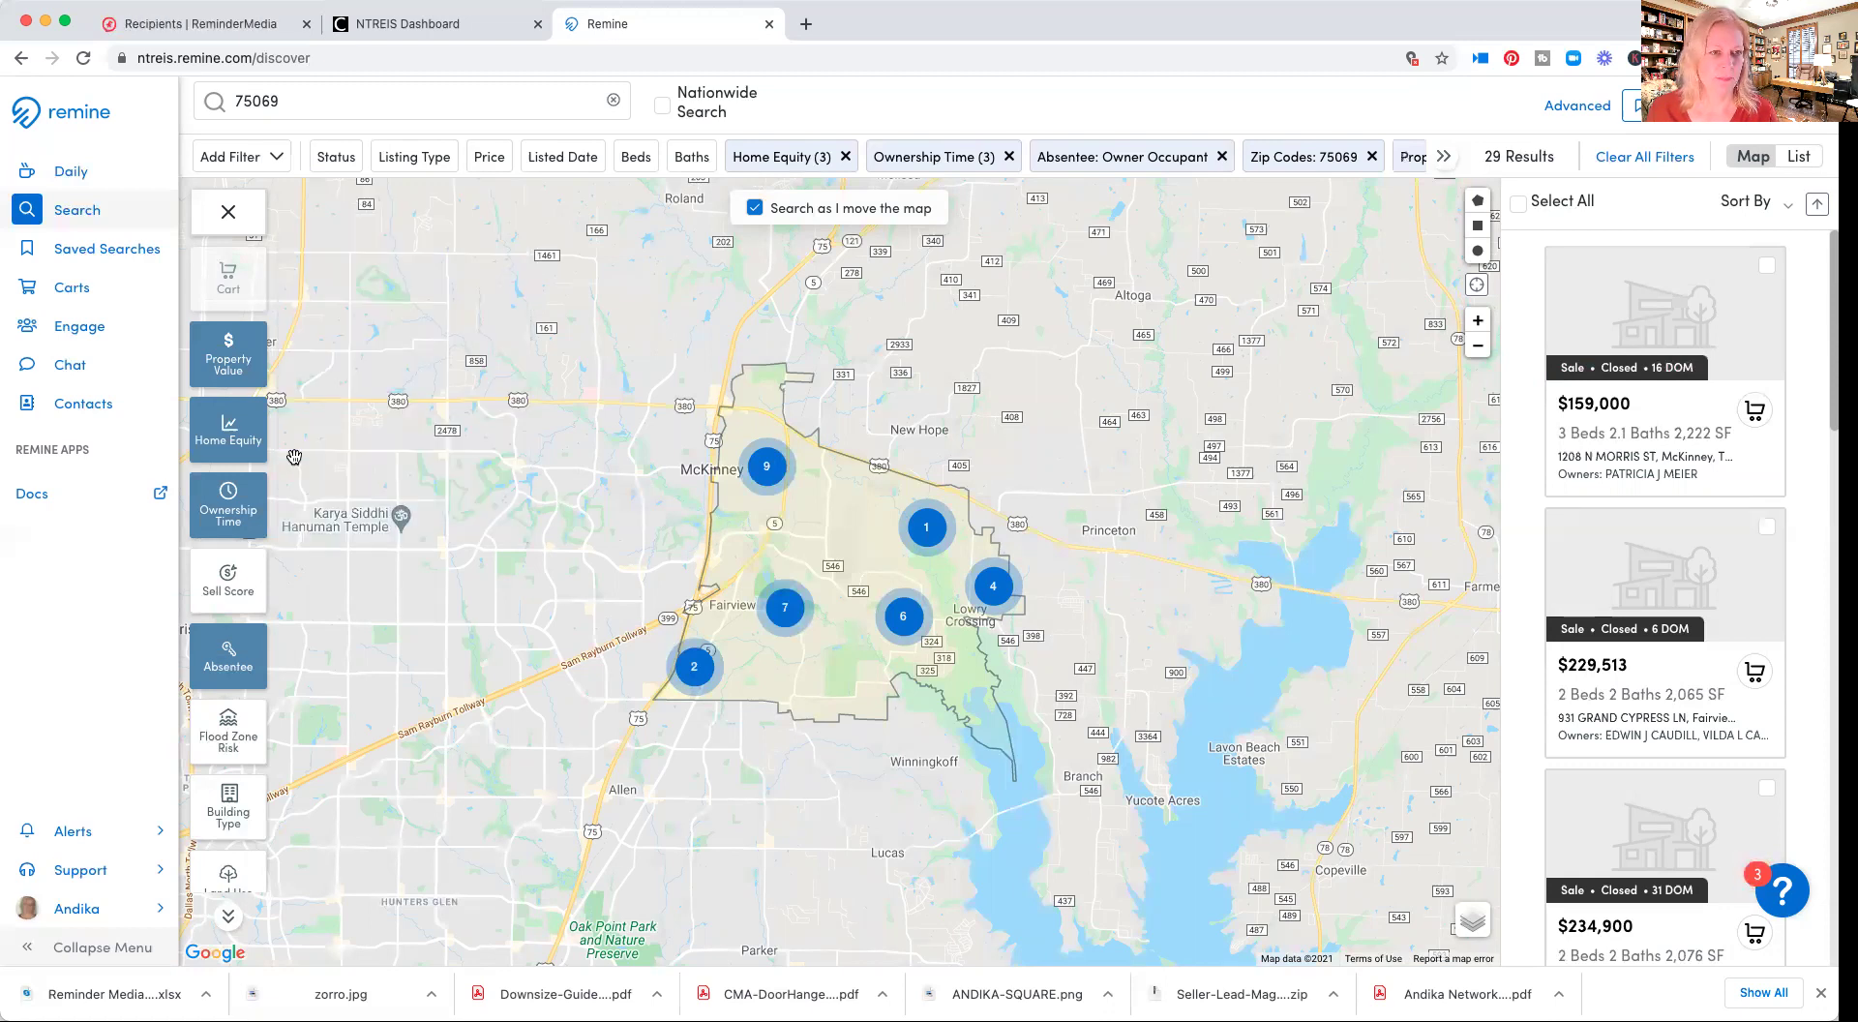
{"action": "left_click", "coordinate": [233, 503]}
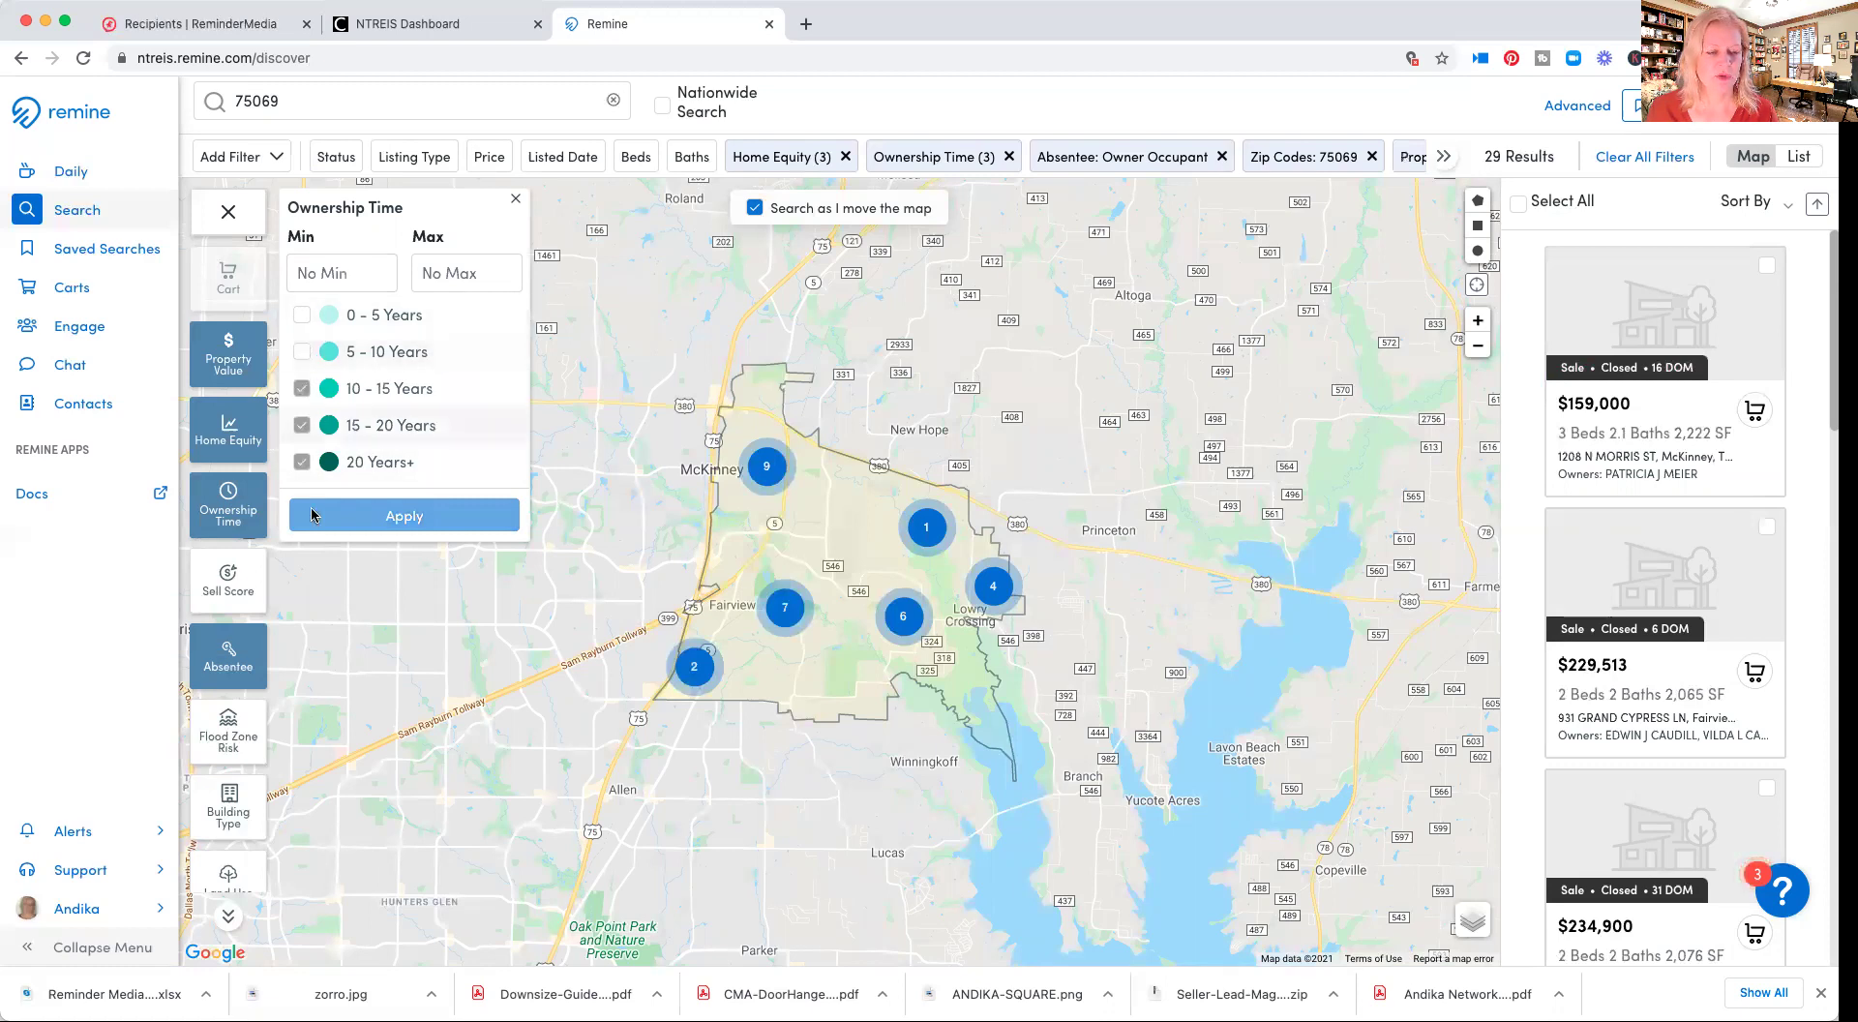
{"action": "left_click", "coordinate": [335, 269]}
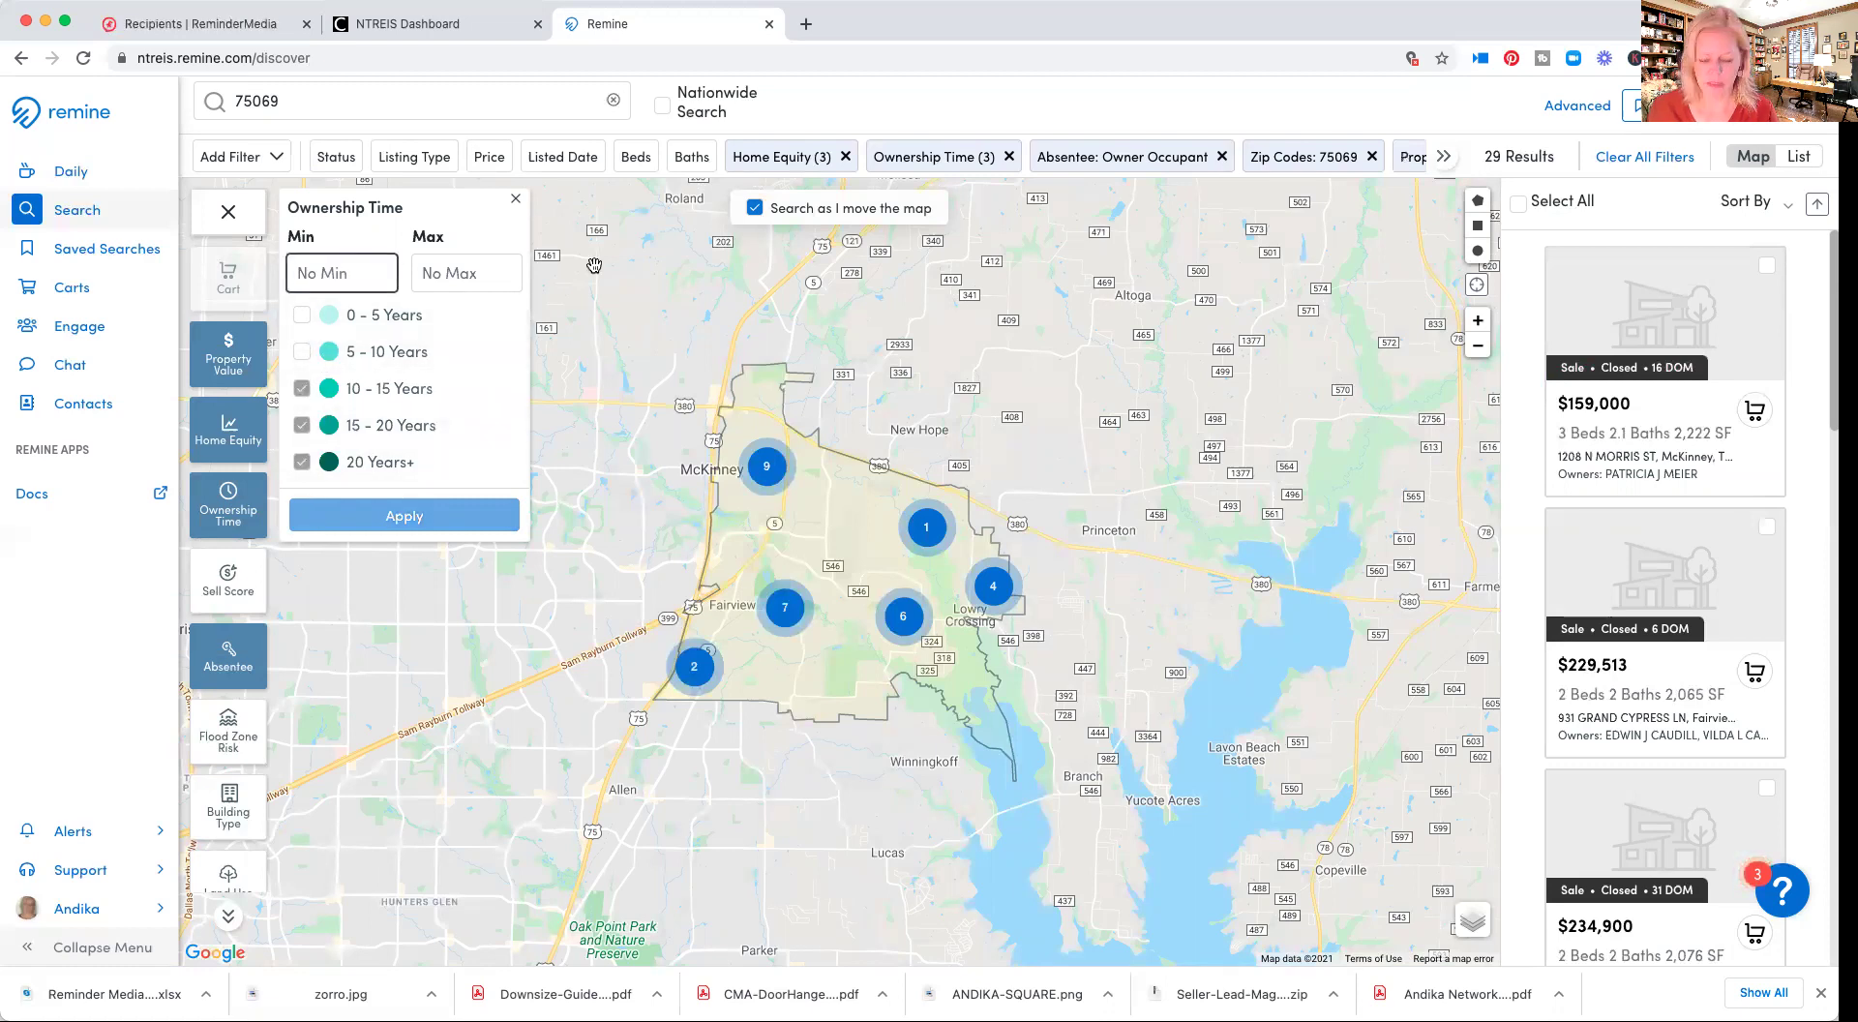
{"action": "type", "text": "4"}
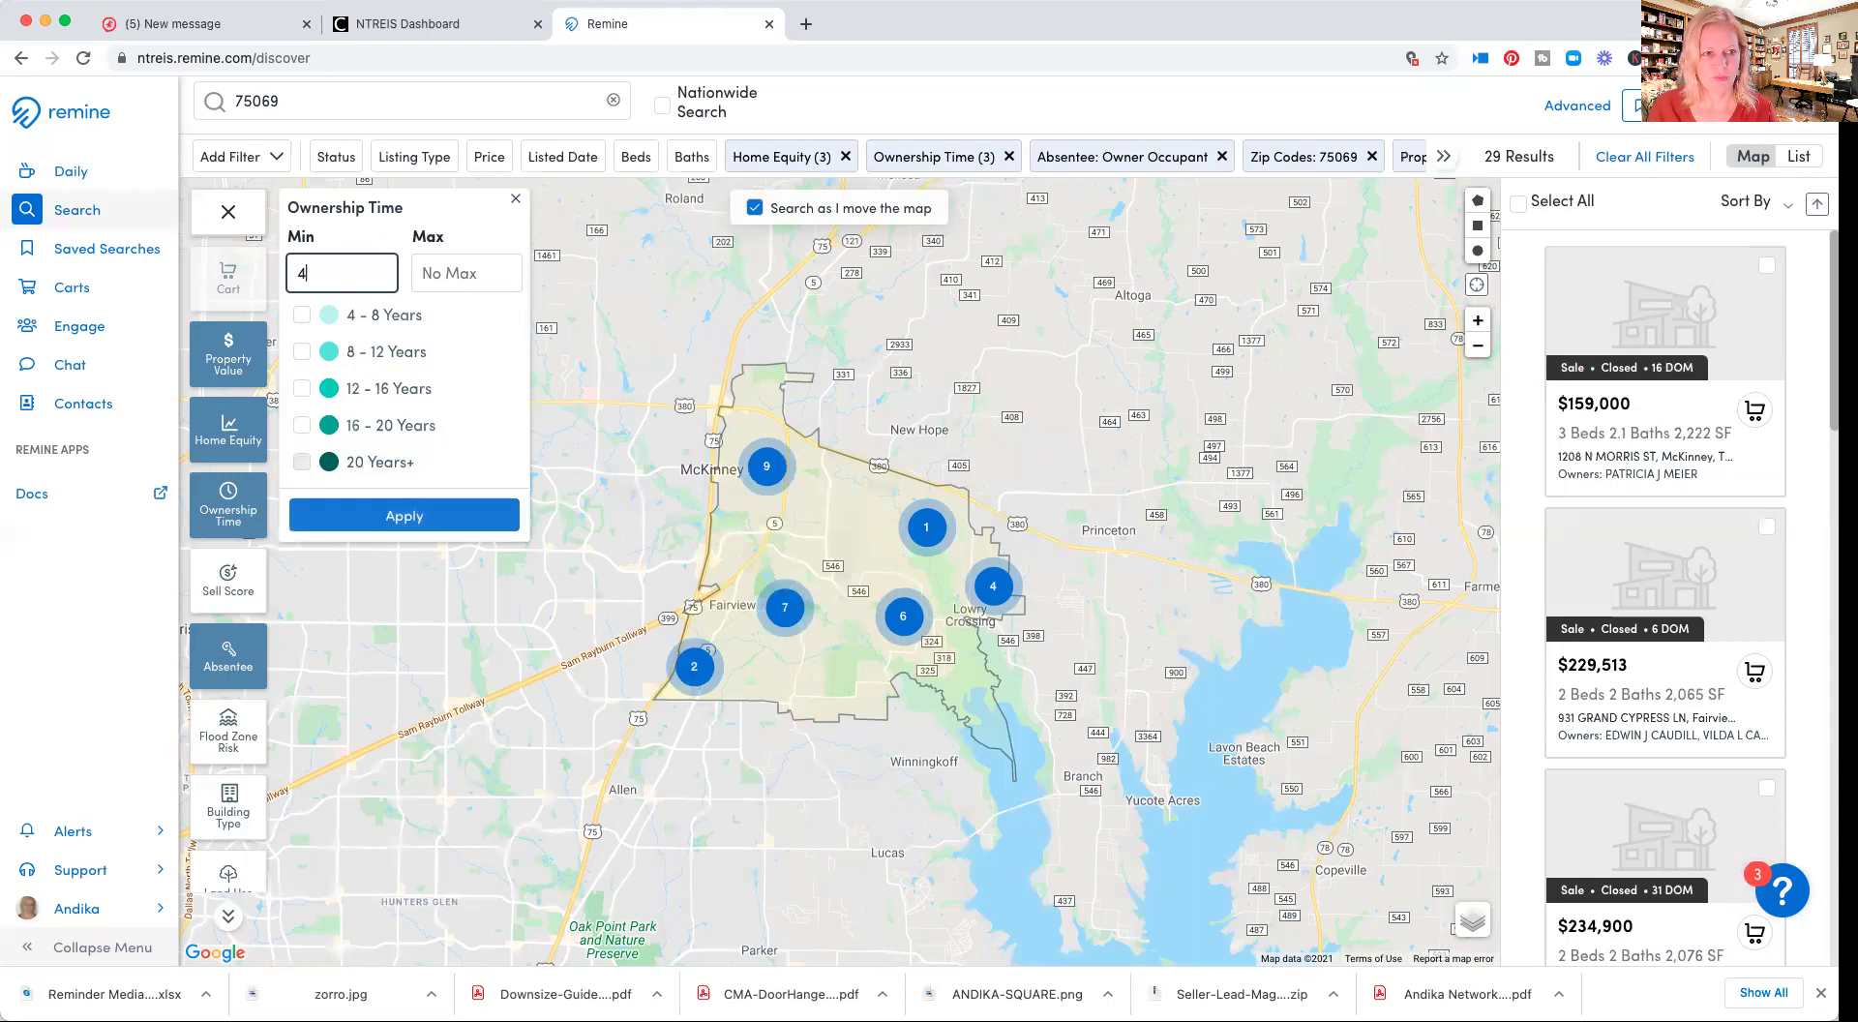
{"action": "left_click", "coordinate": [435, 516]}
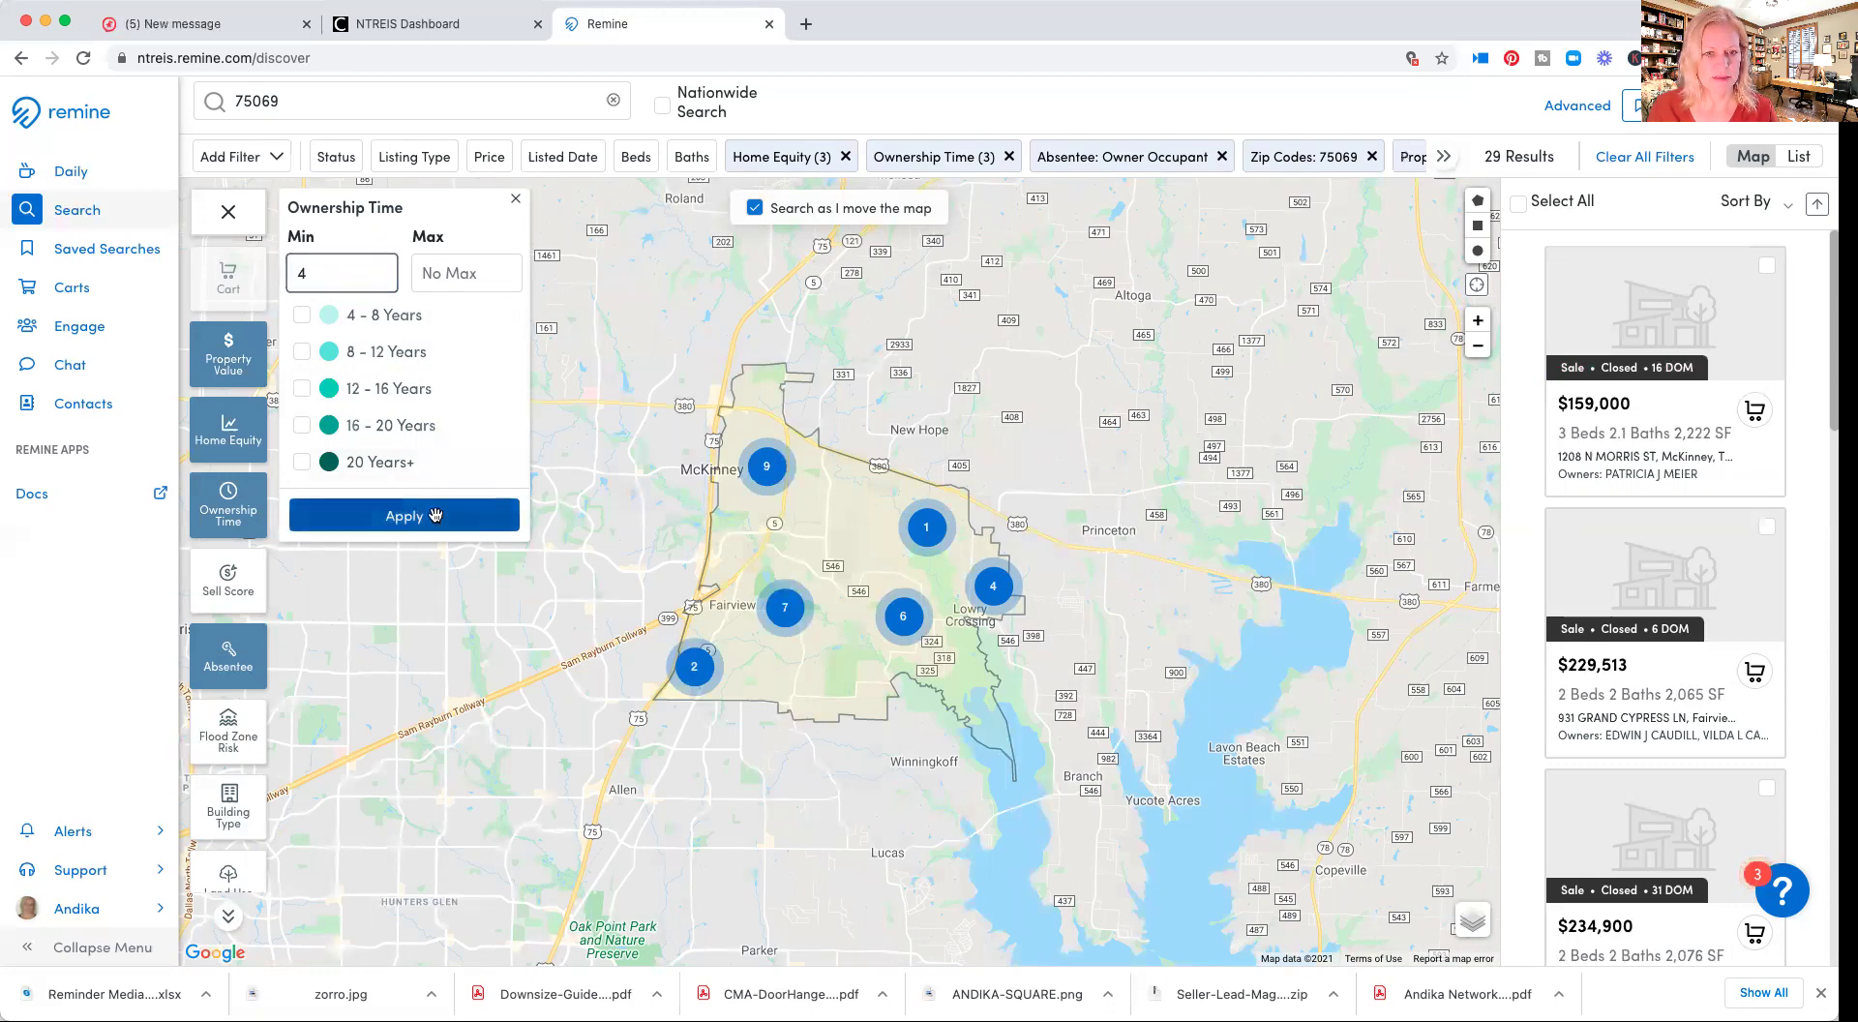
Restrict the sell score filter to High and Medium levels
{"action": "left_click", "coordinate": [223, 589]}
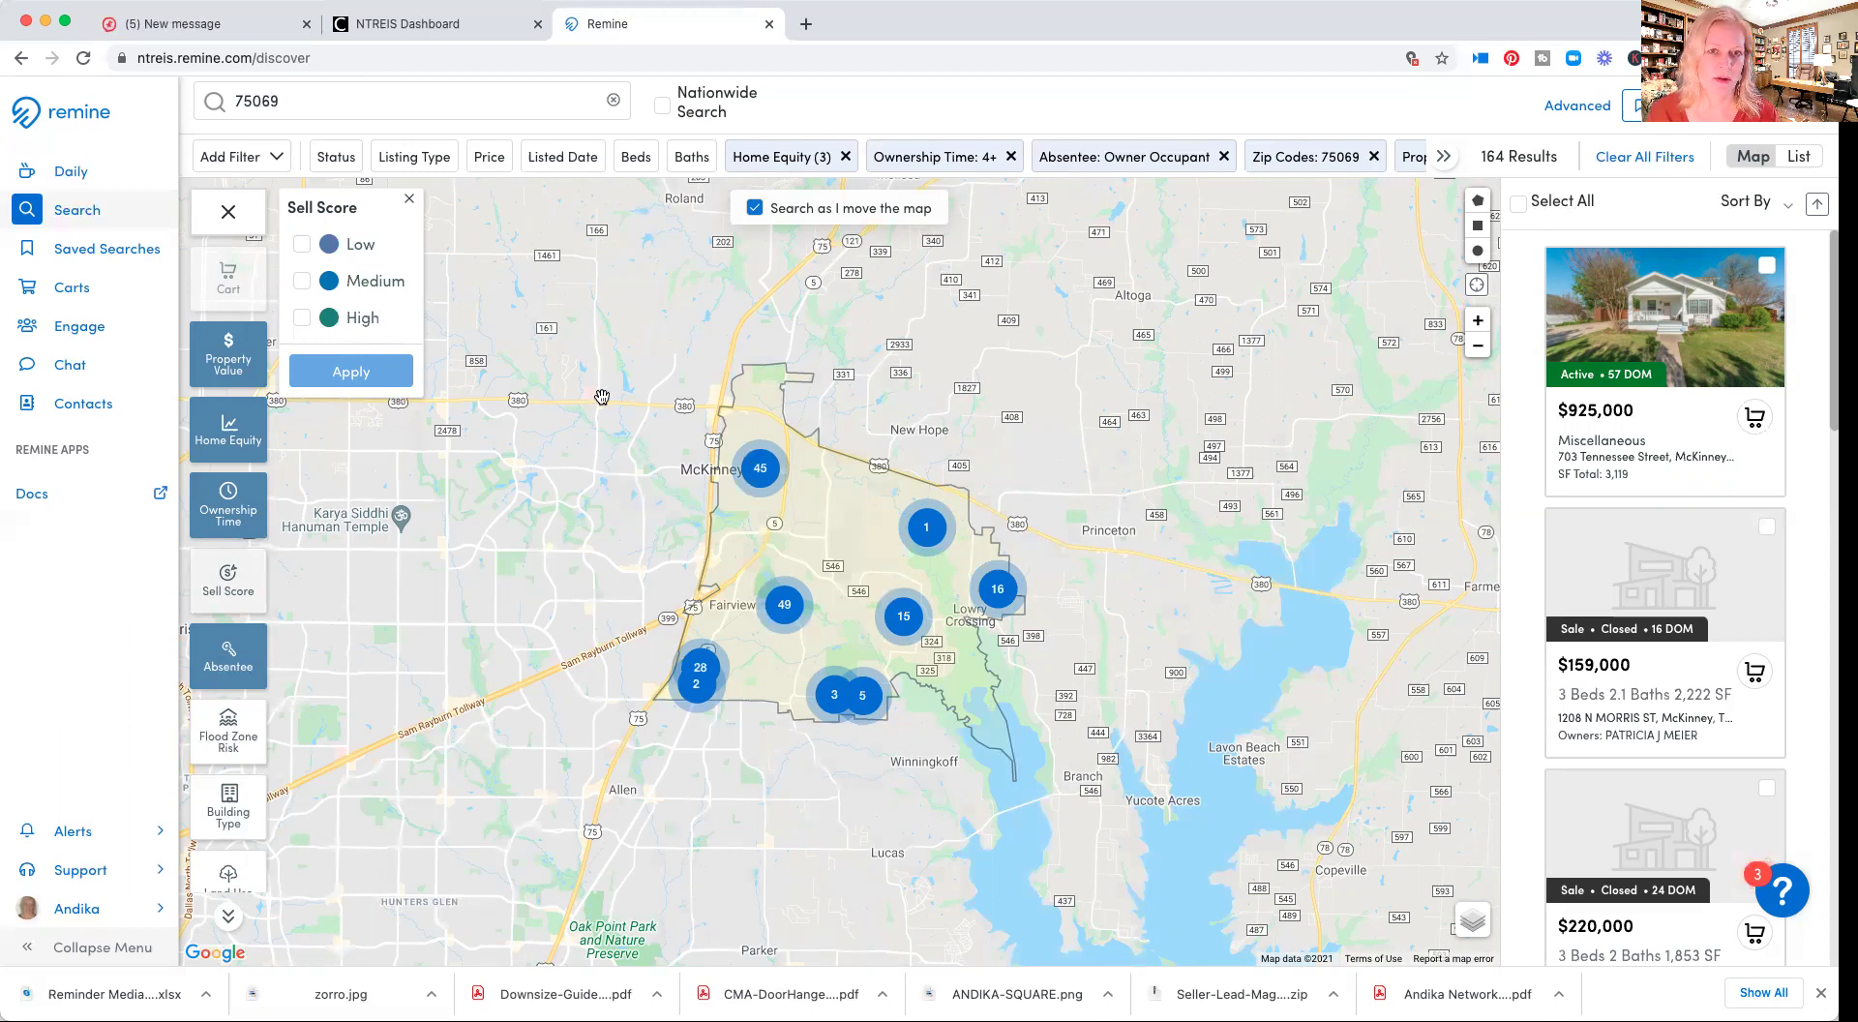
{"action": "left_click", "coordinate": [302, 319]}
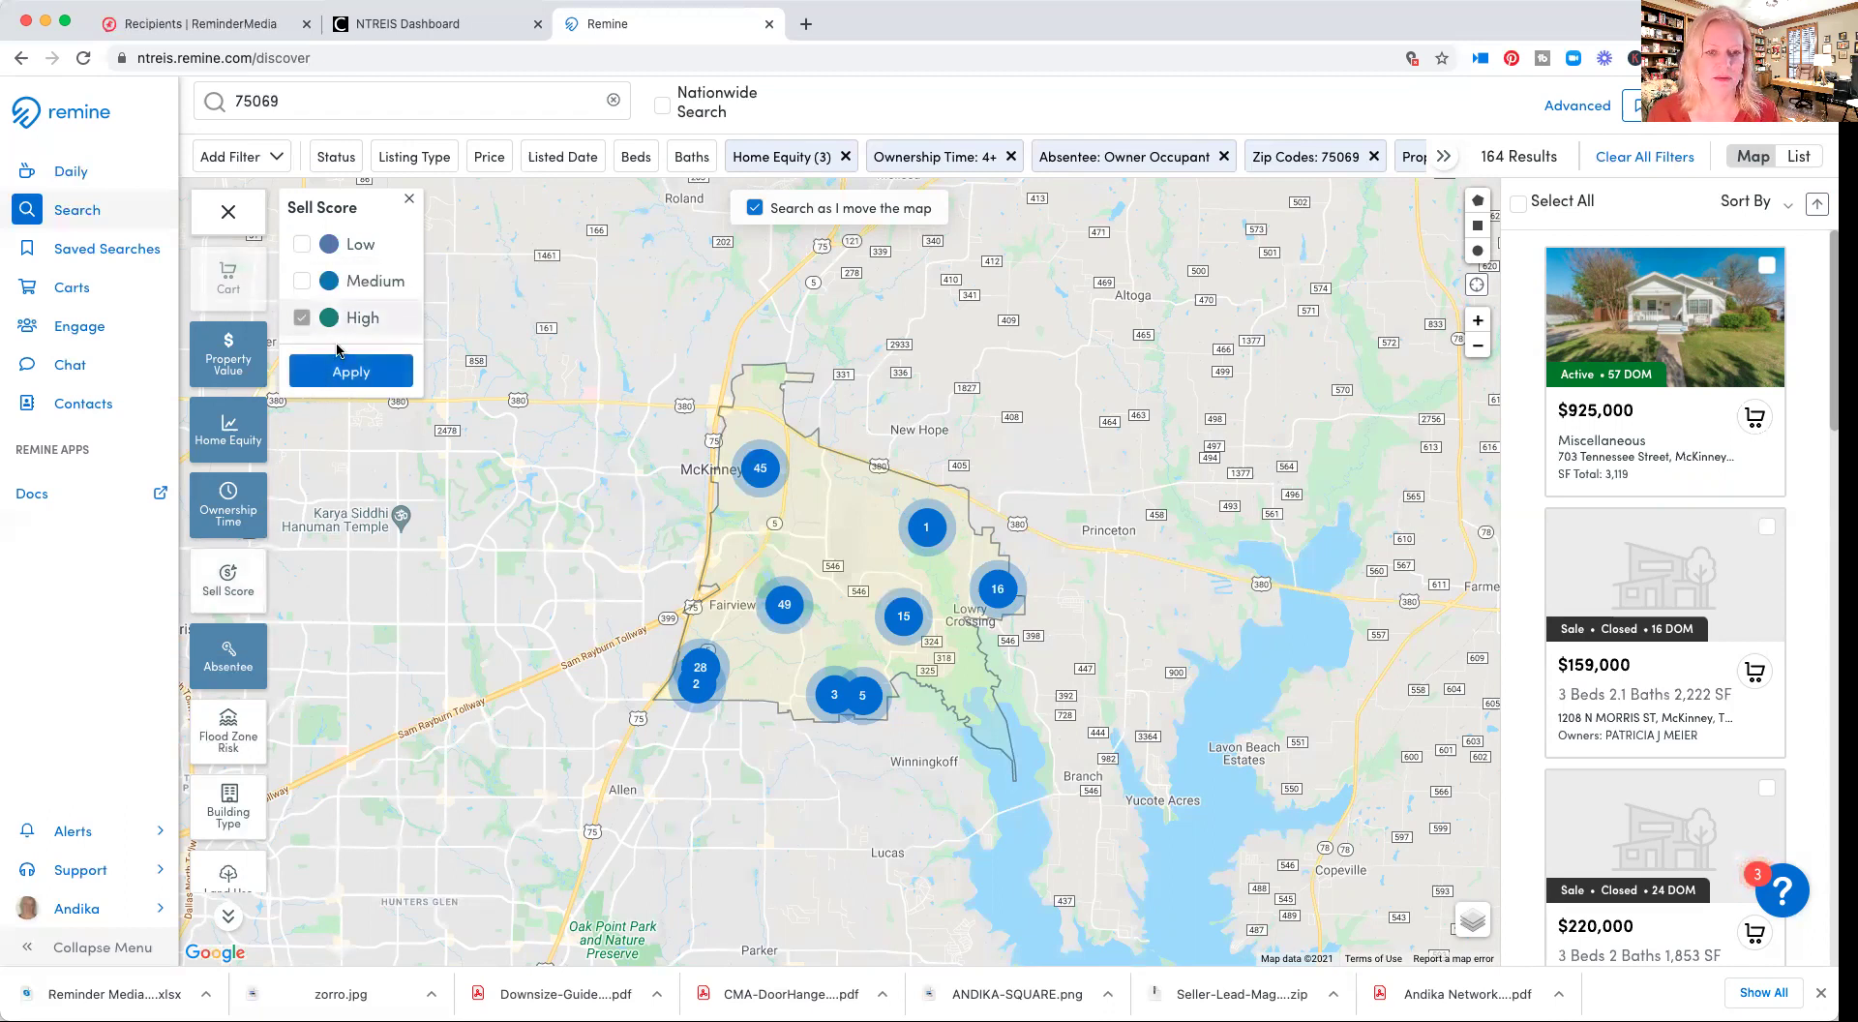
{"action": "left_click", "coordinate": [302, 281]}
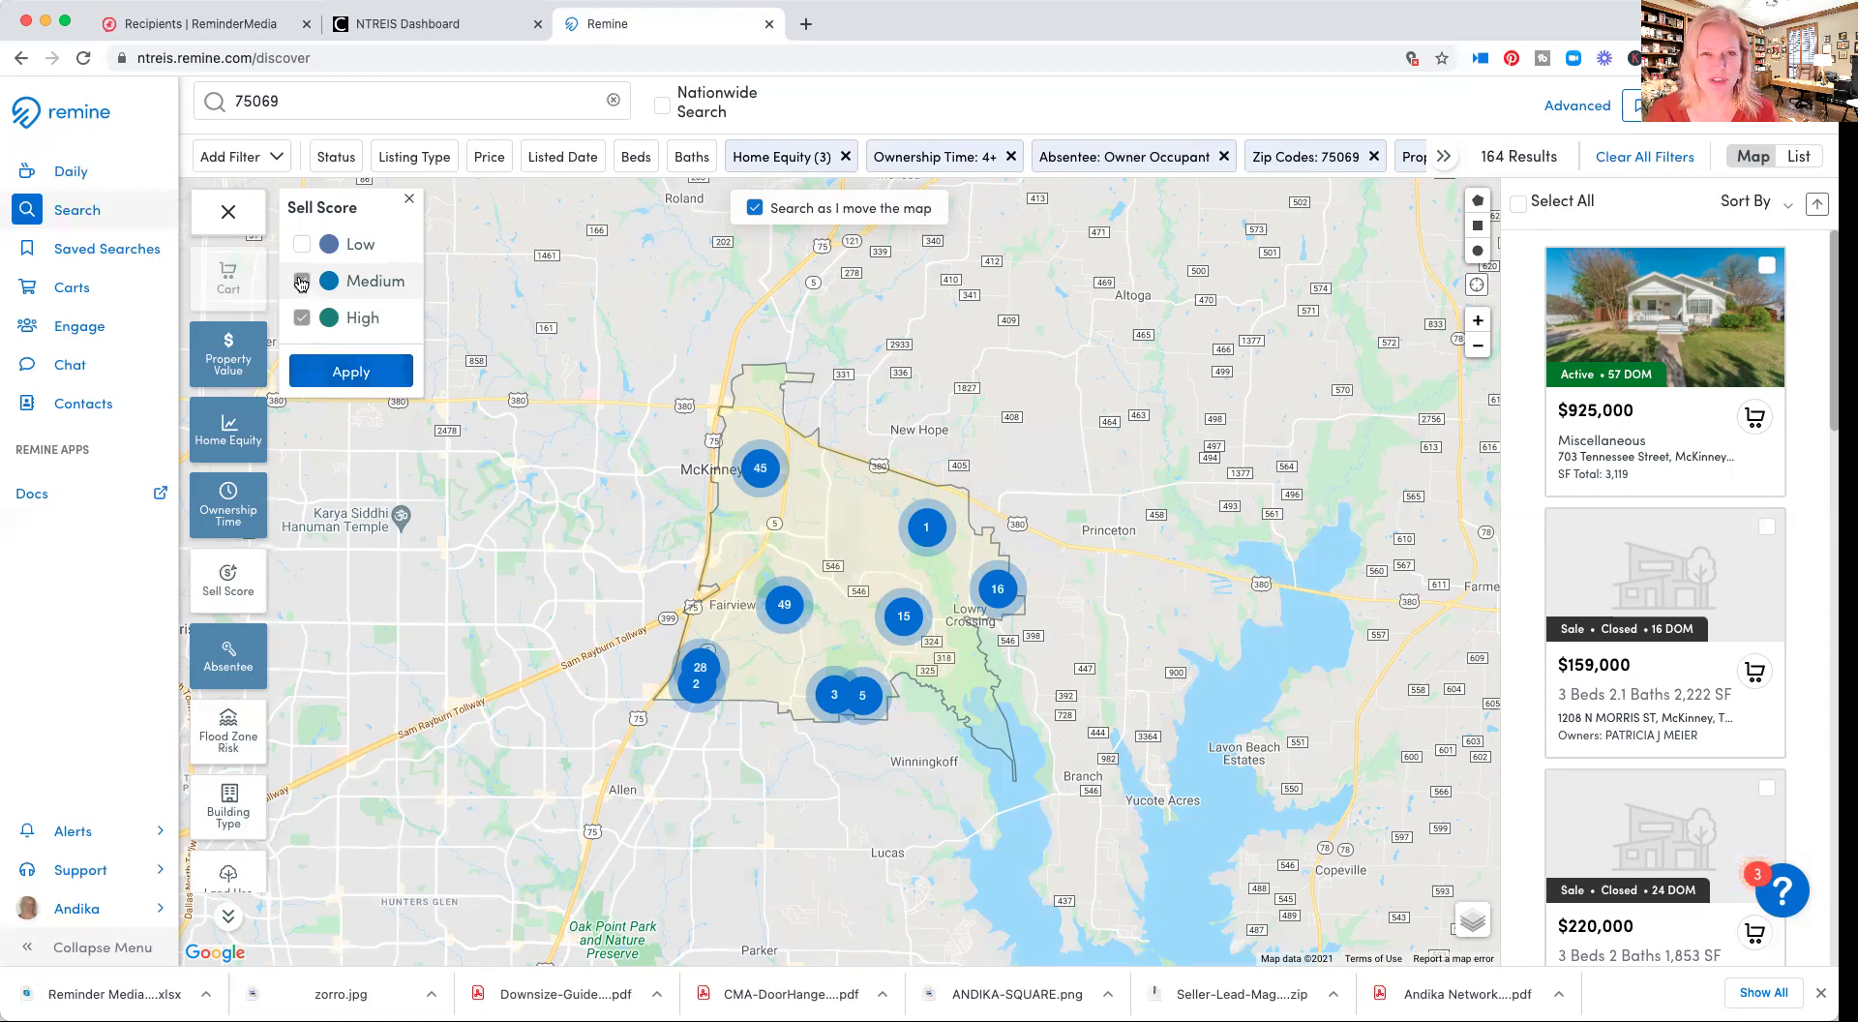
{"action": "left_click", "coordinate": [346, 371]}
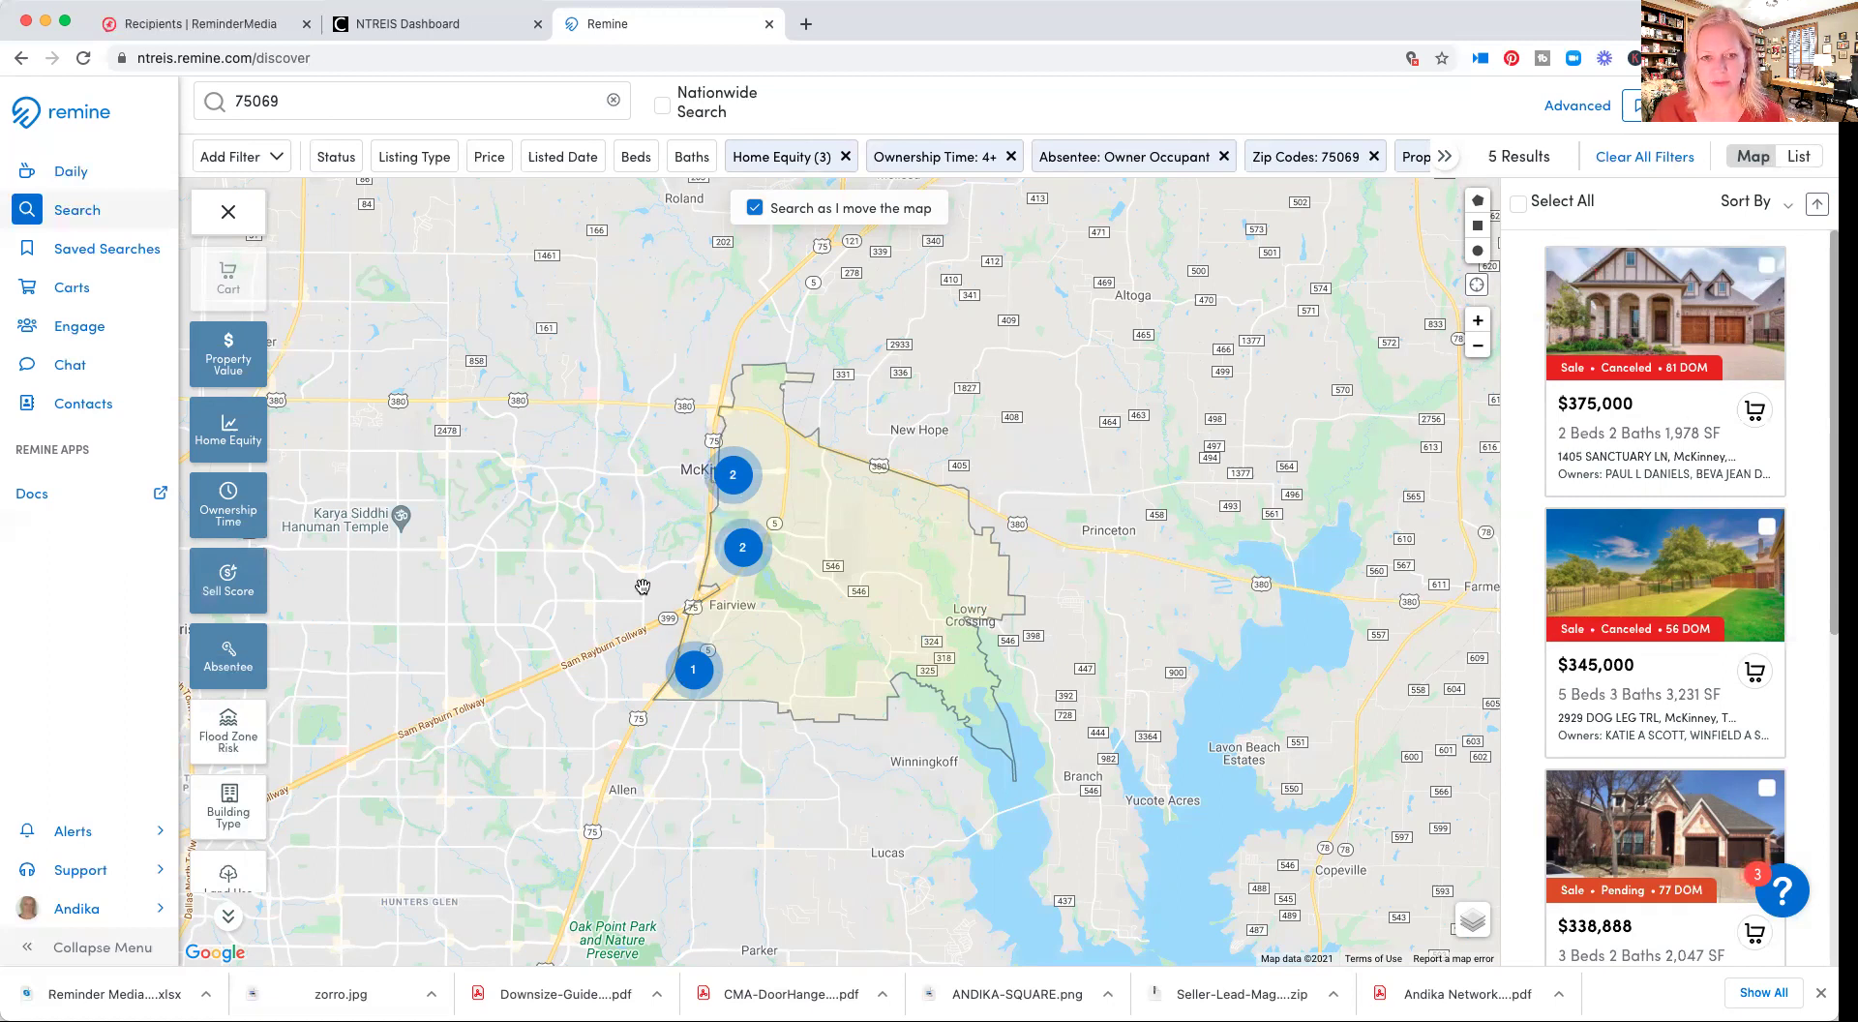
{"action": "scroll", "coordinate": [1679, 548], "scroll_direction": "down", "scroll_amount": 5}
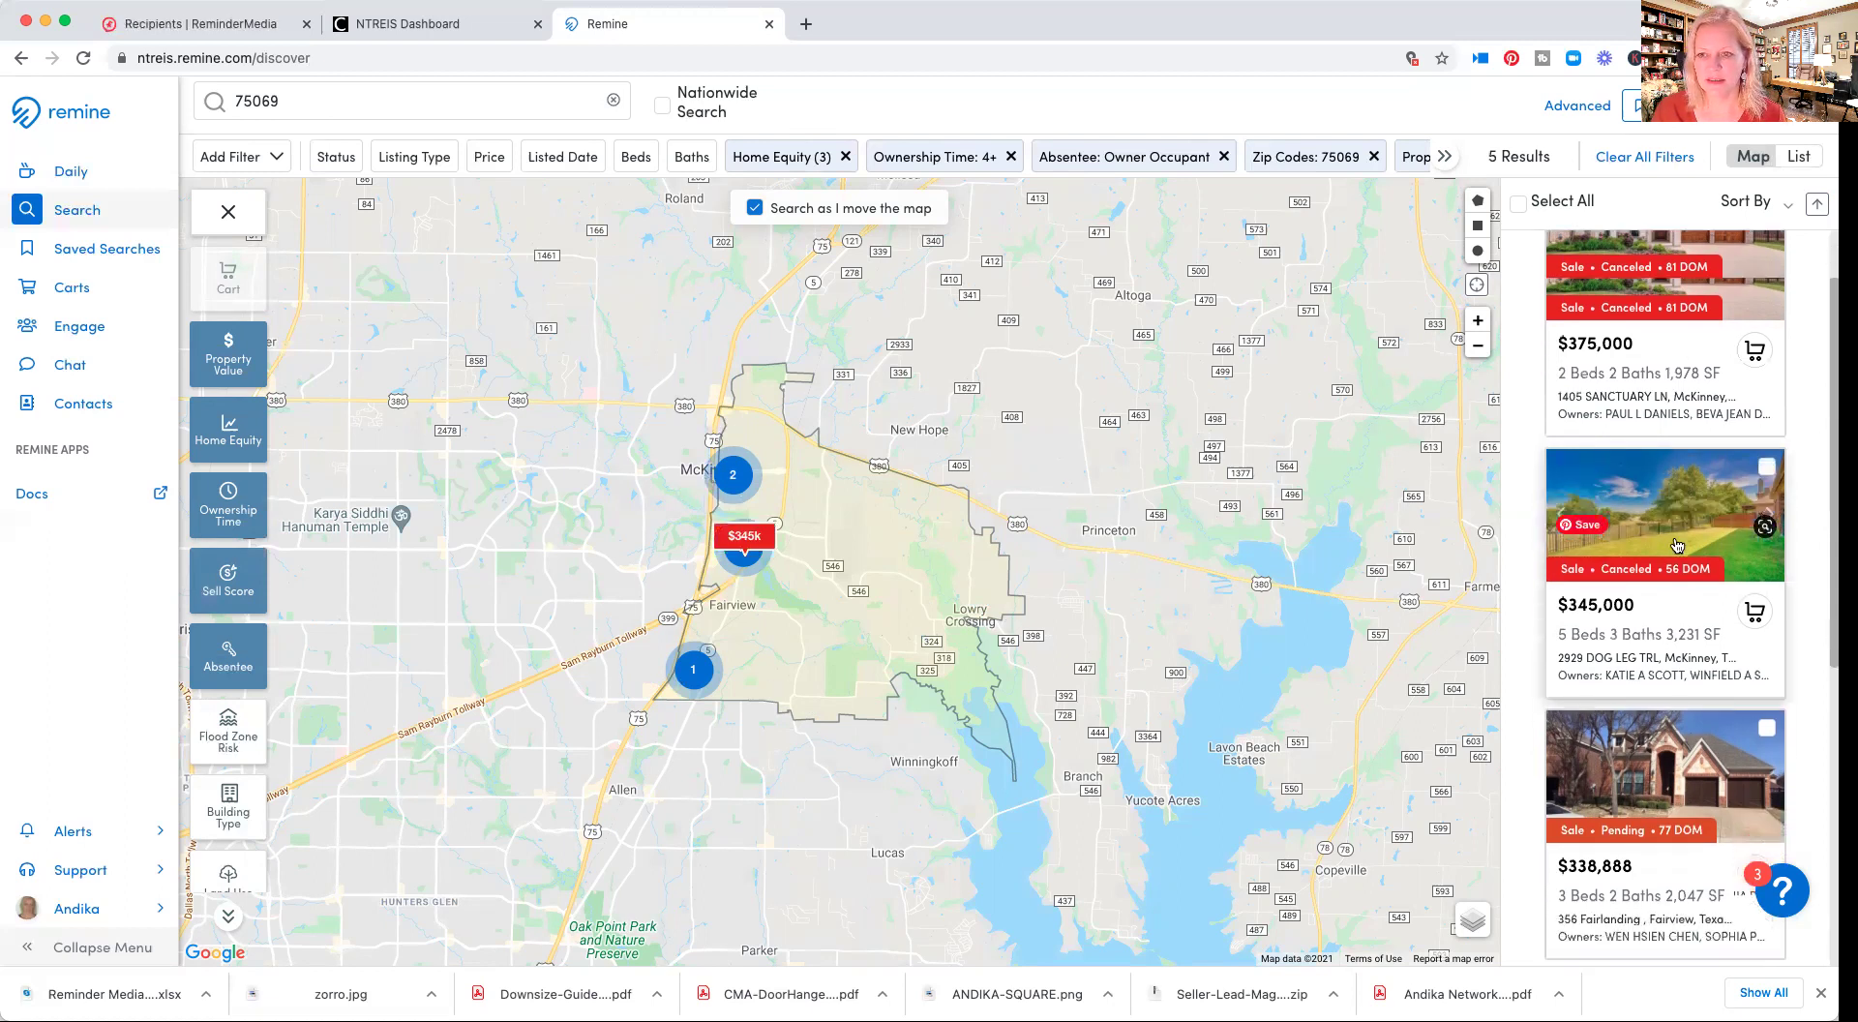
{"action": "scroll", "coordinate": [1678, 548], "scroll_direction": "down", "scroll_amount": 2}
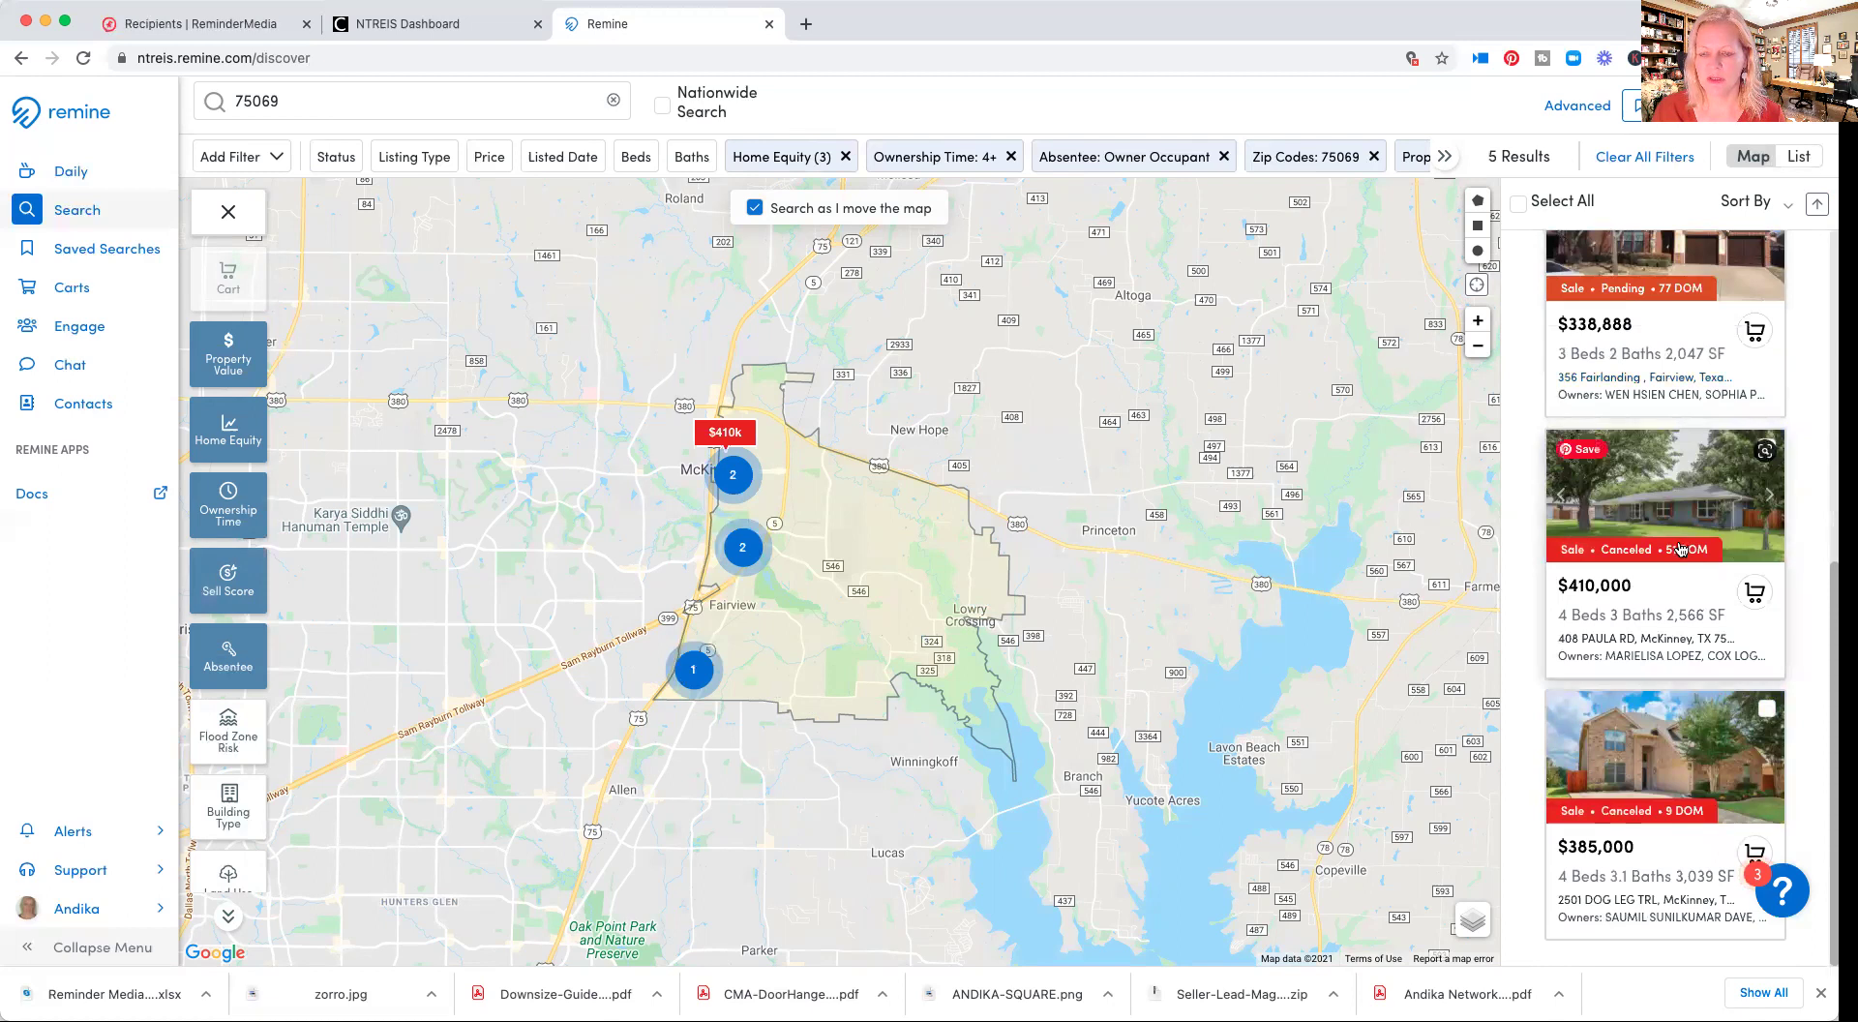
{"action": "scroll", "coordinate": [1660, 608], "scroll_direction": "up", "scroll_amount": 2}
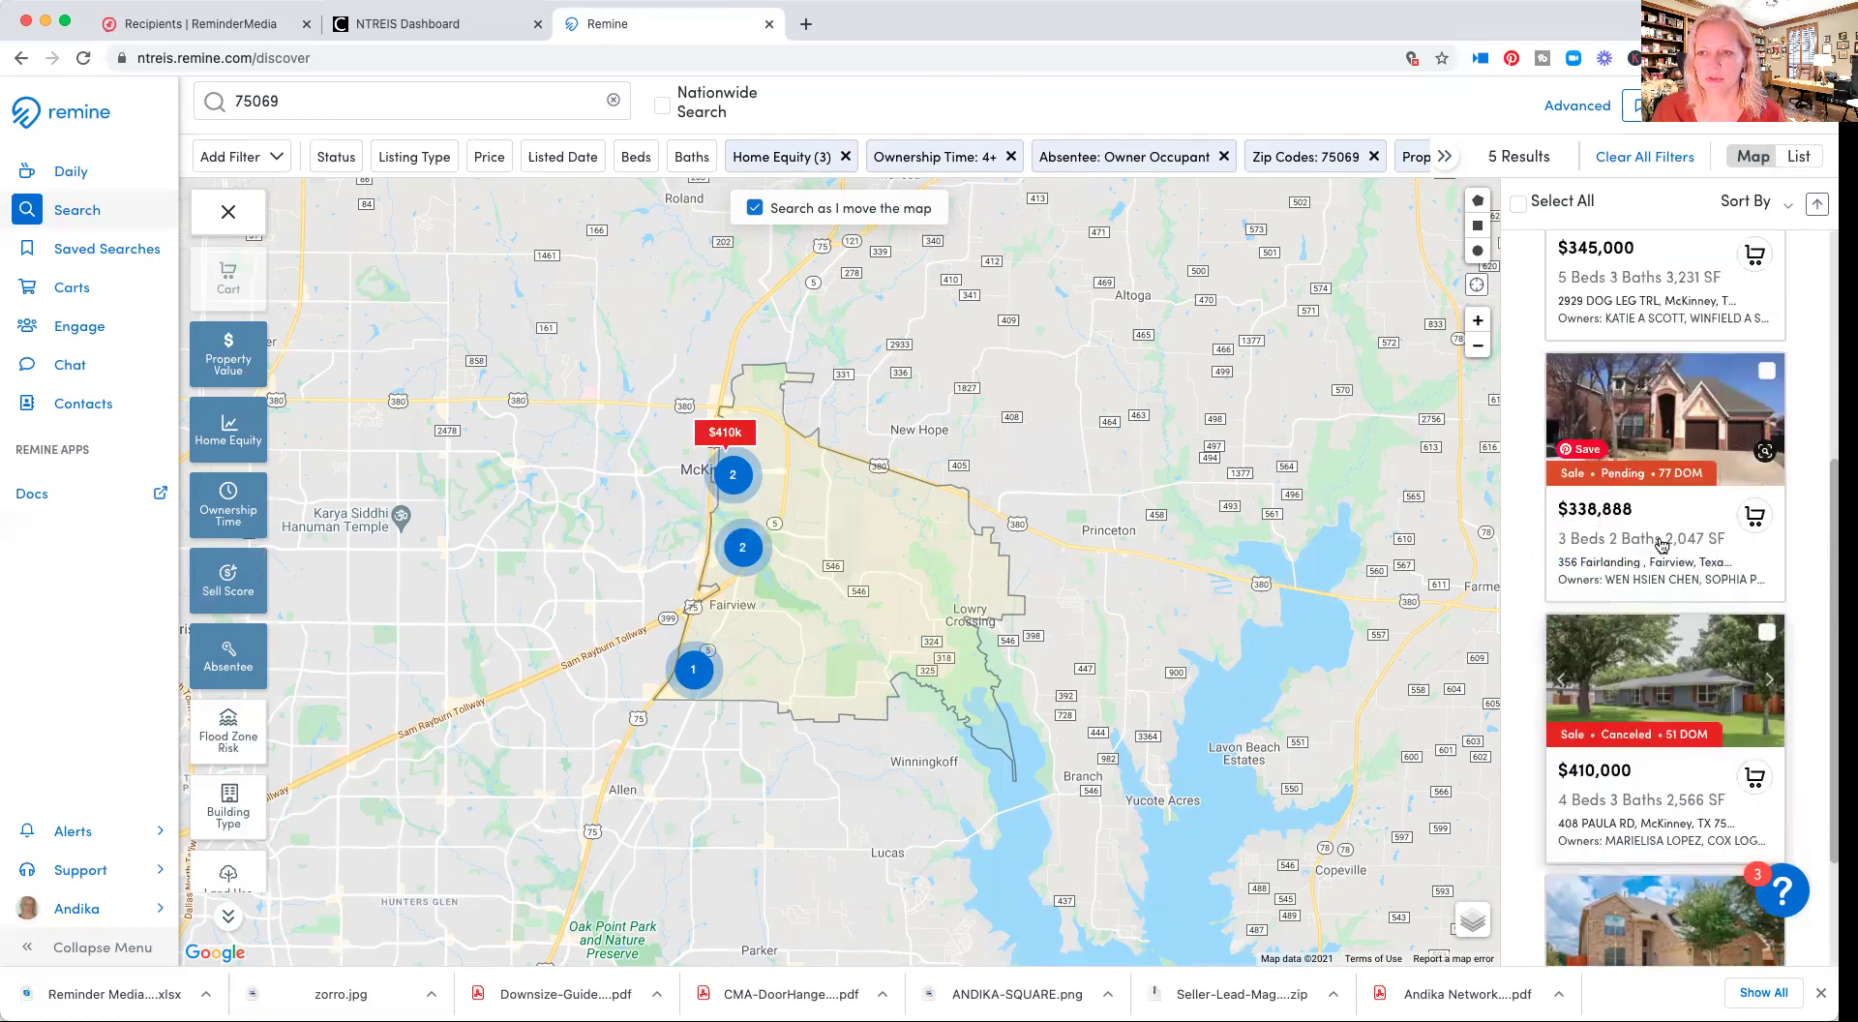
{"action": "scroll", "coordinate": [1645, 537], "scroll_direction": "up", "scroll_amount": 2}
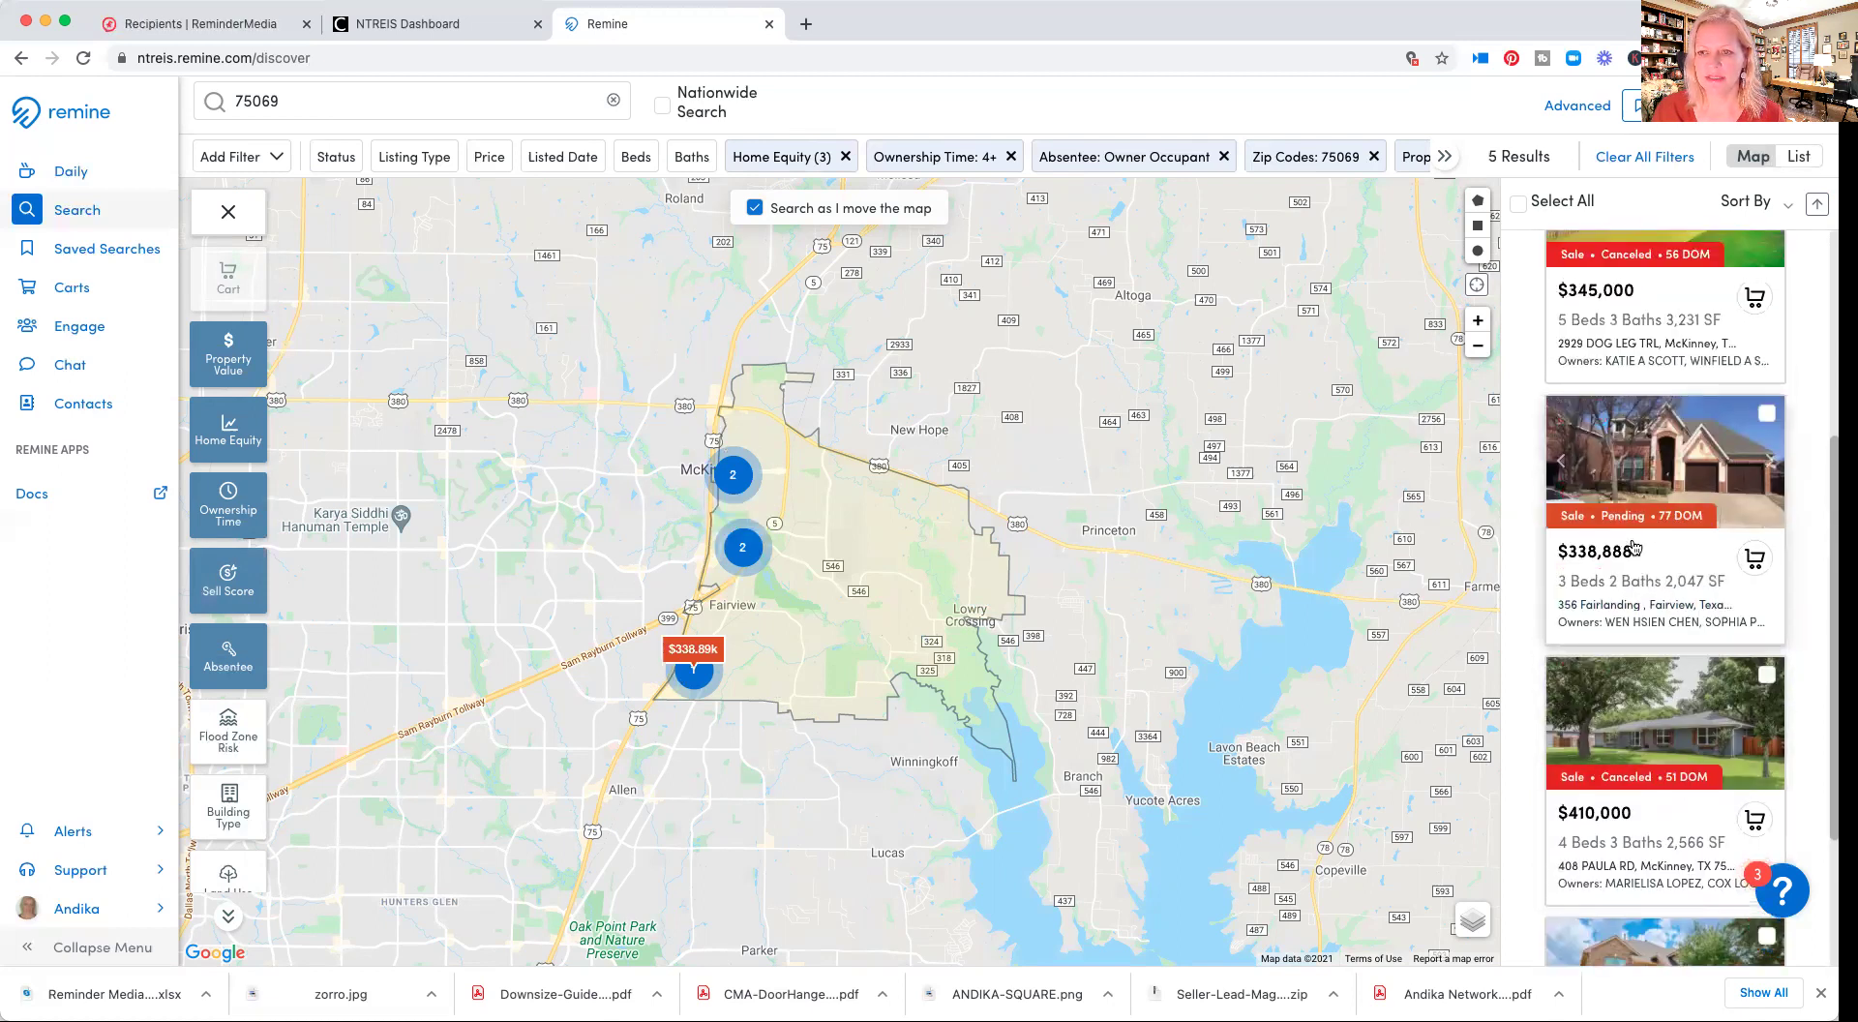
{"action": "scroll", "coordinate": [1635, 528], "scroll_direction": "up", "scroll_amount": 1}
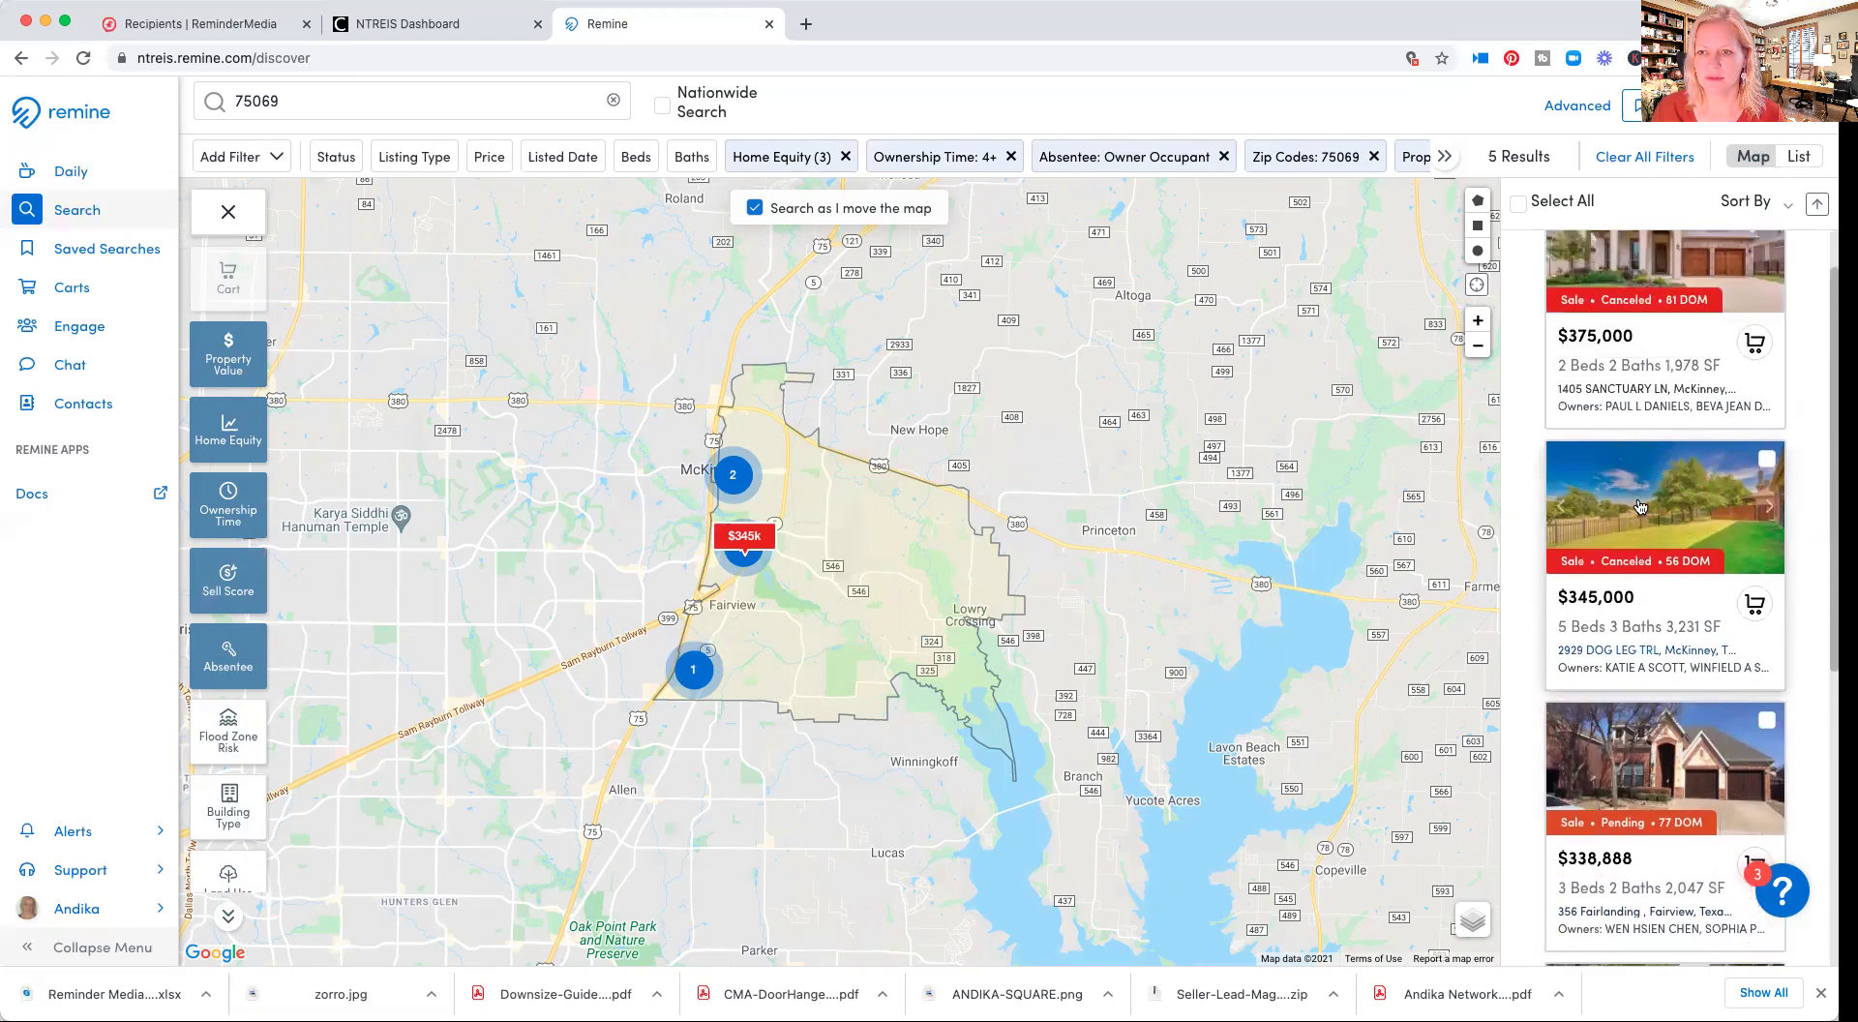
{"action": "scroll", "coordinate": [1642, 436], "scroll_direction": "up", "scroll_amount": 1}
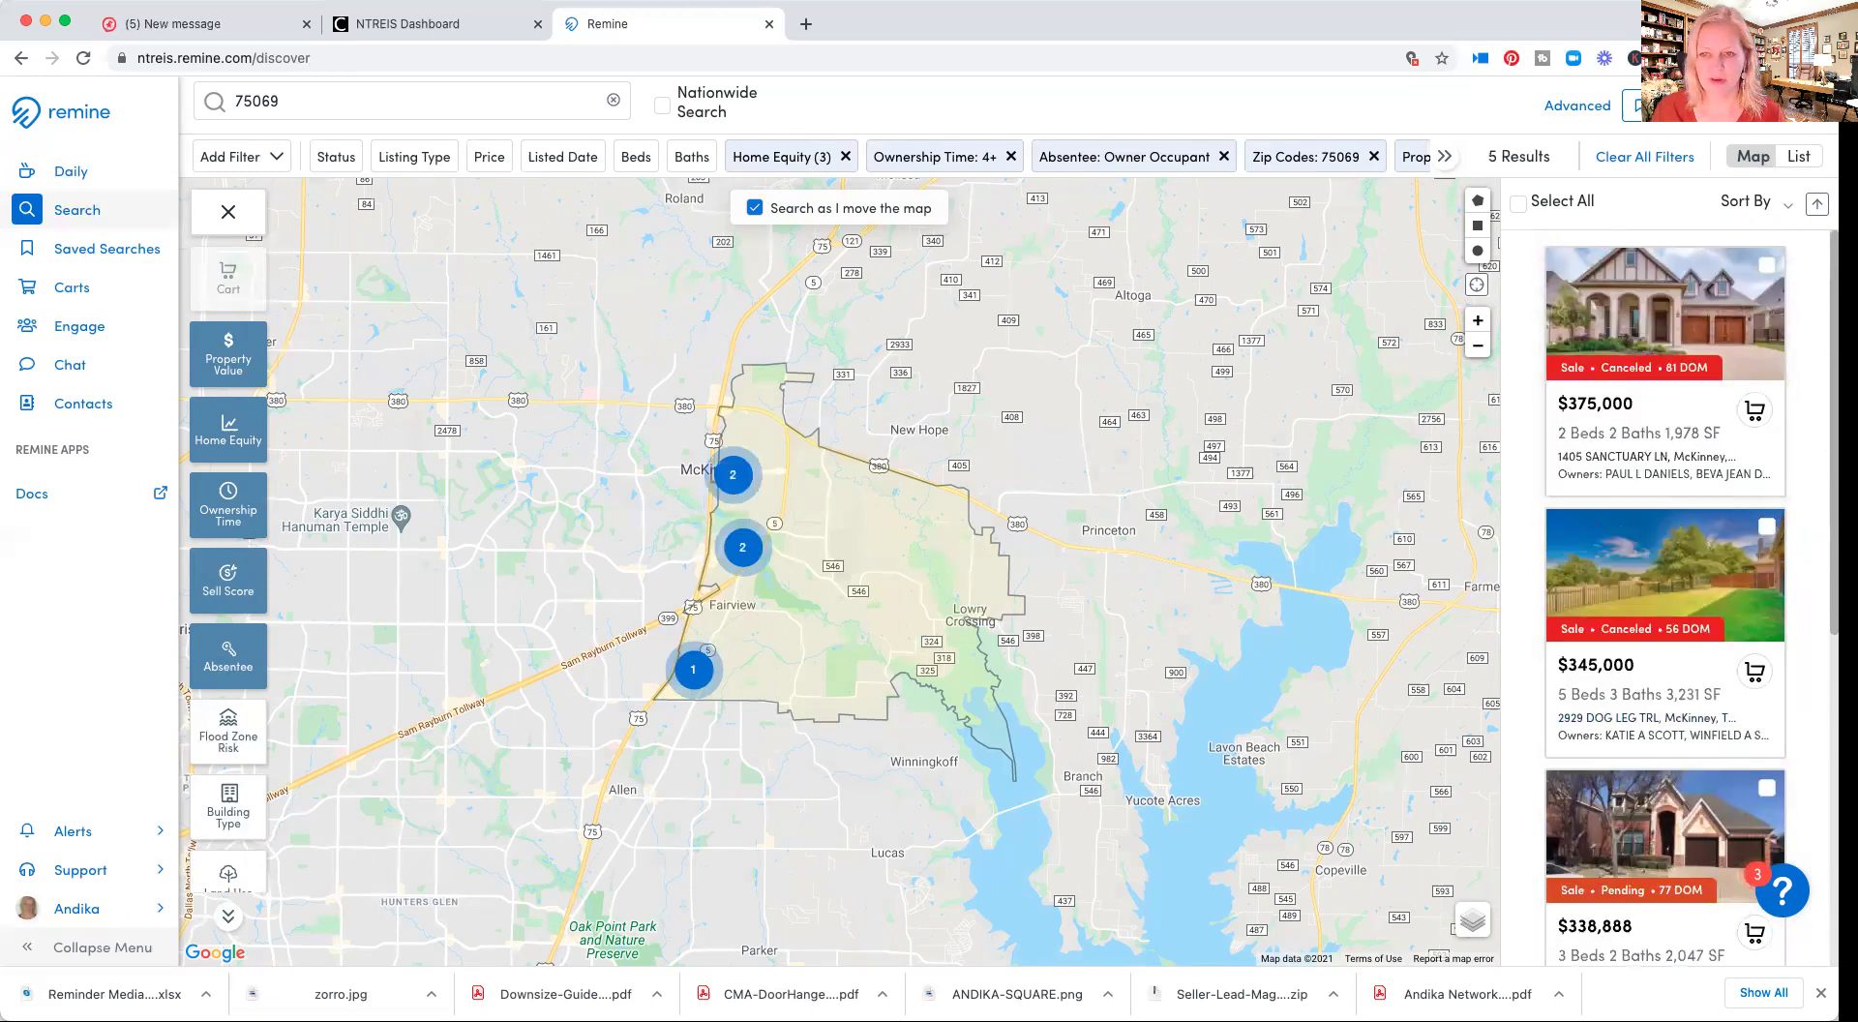
{"action": "scroll", "coordinate": [1689, 629], "scroll_direction": "down", "scroll_amount": 5}
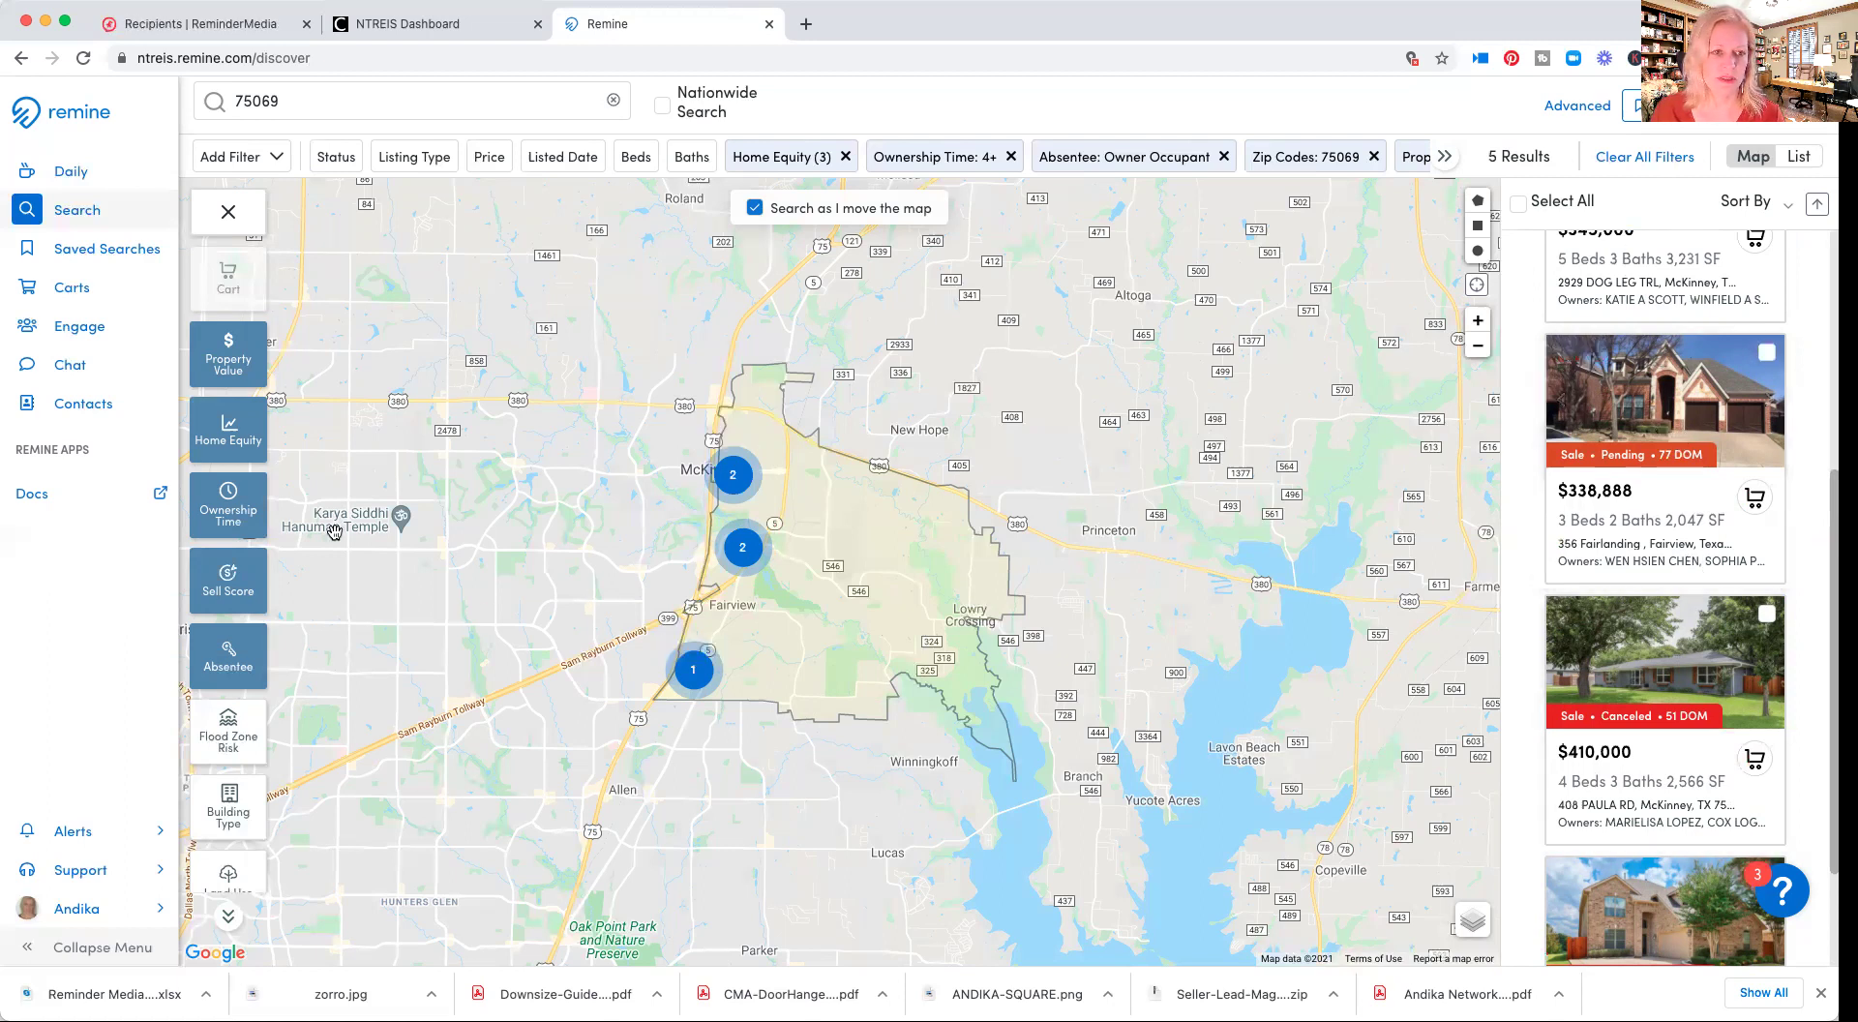
Tick Medium in the sell score filter and apply it, widening results to 25
{"action": "left_click", "coordinate": [245, 578]}
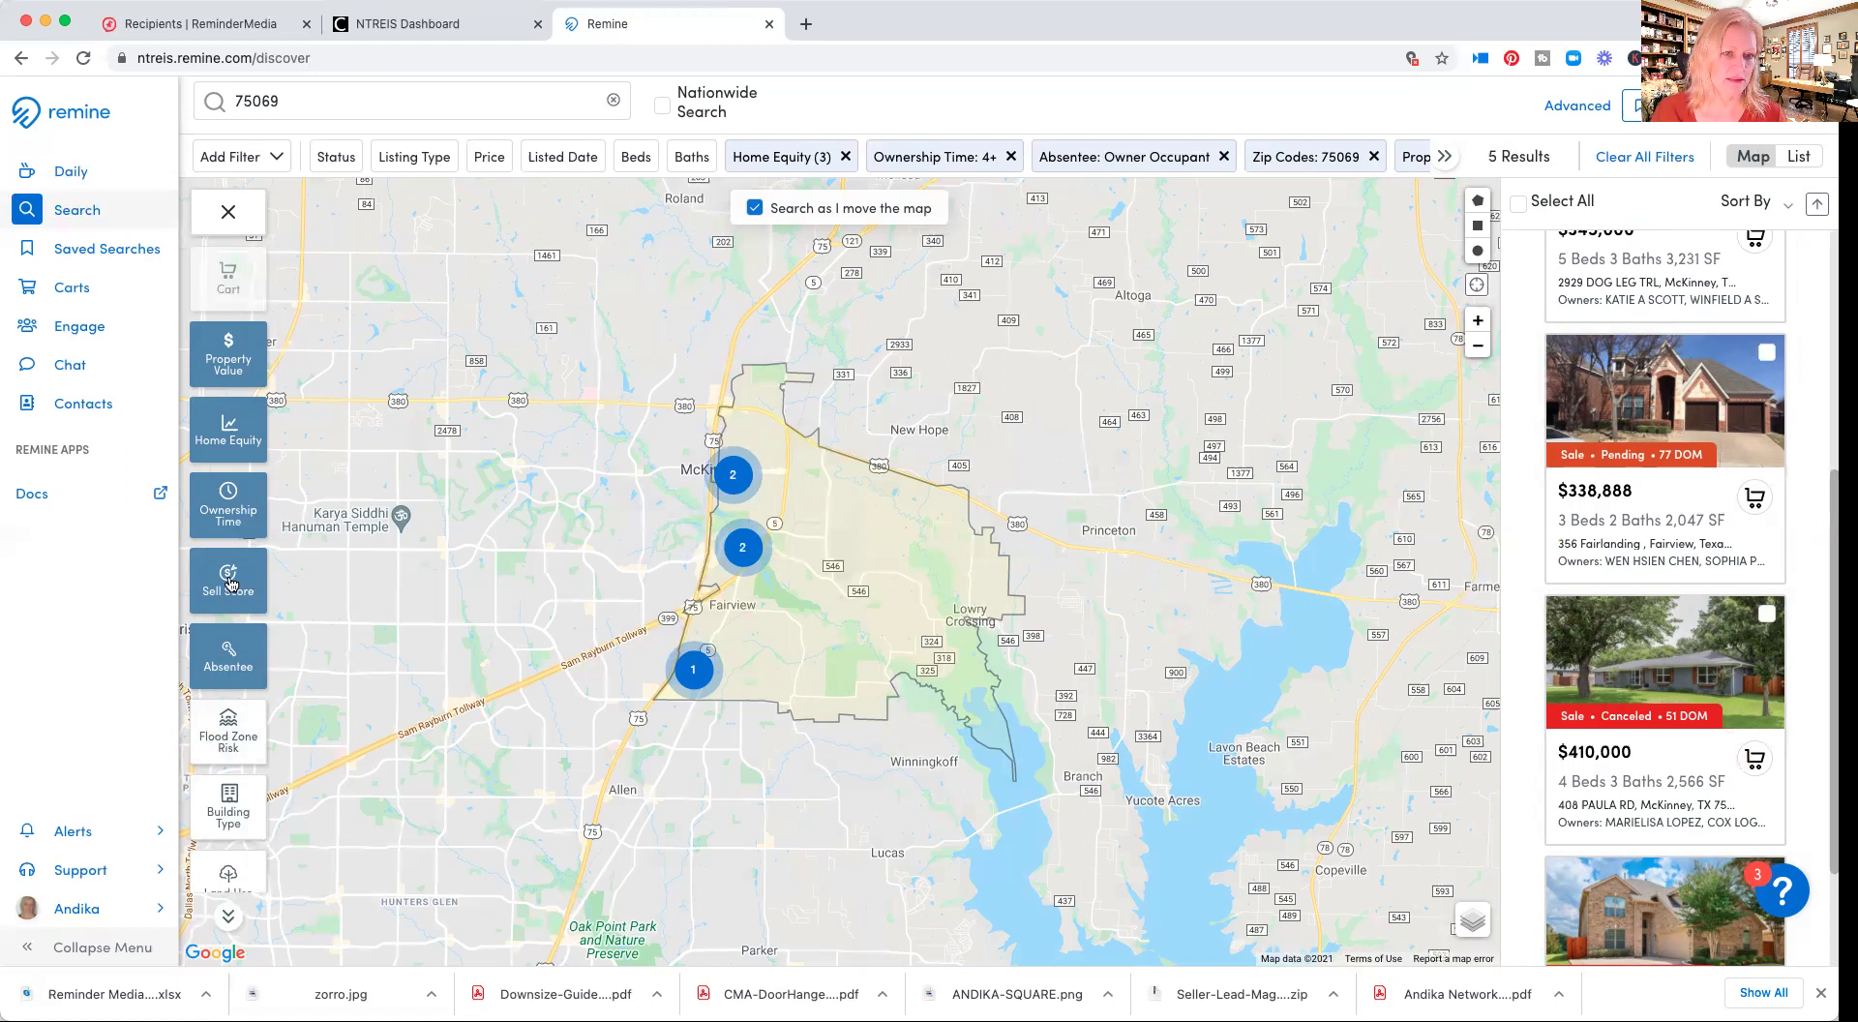
{"action": "left_click", "coordinate": [302, 282]}
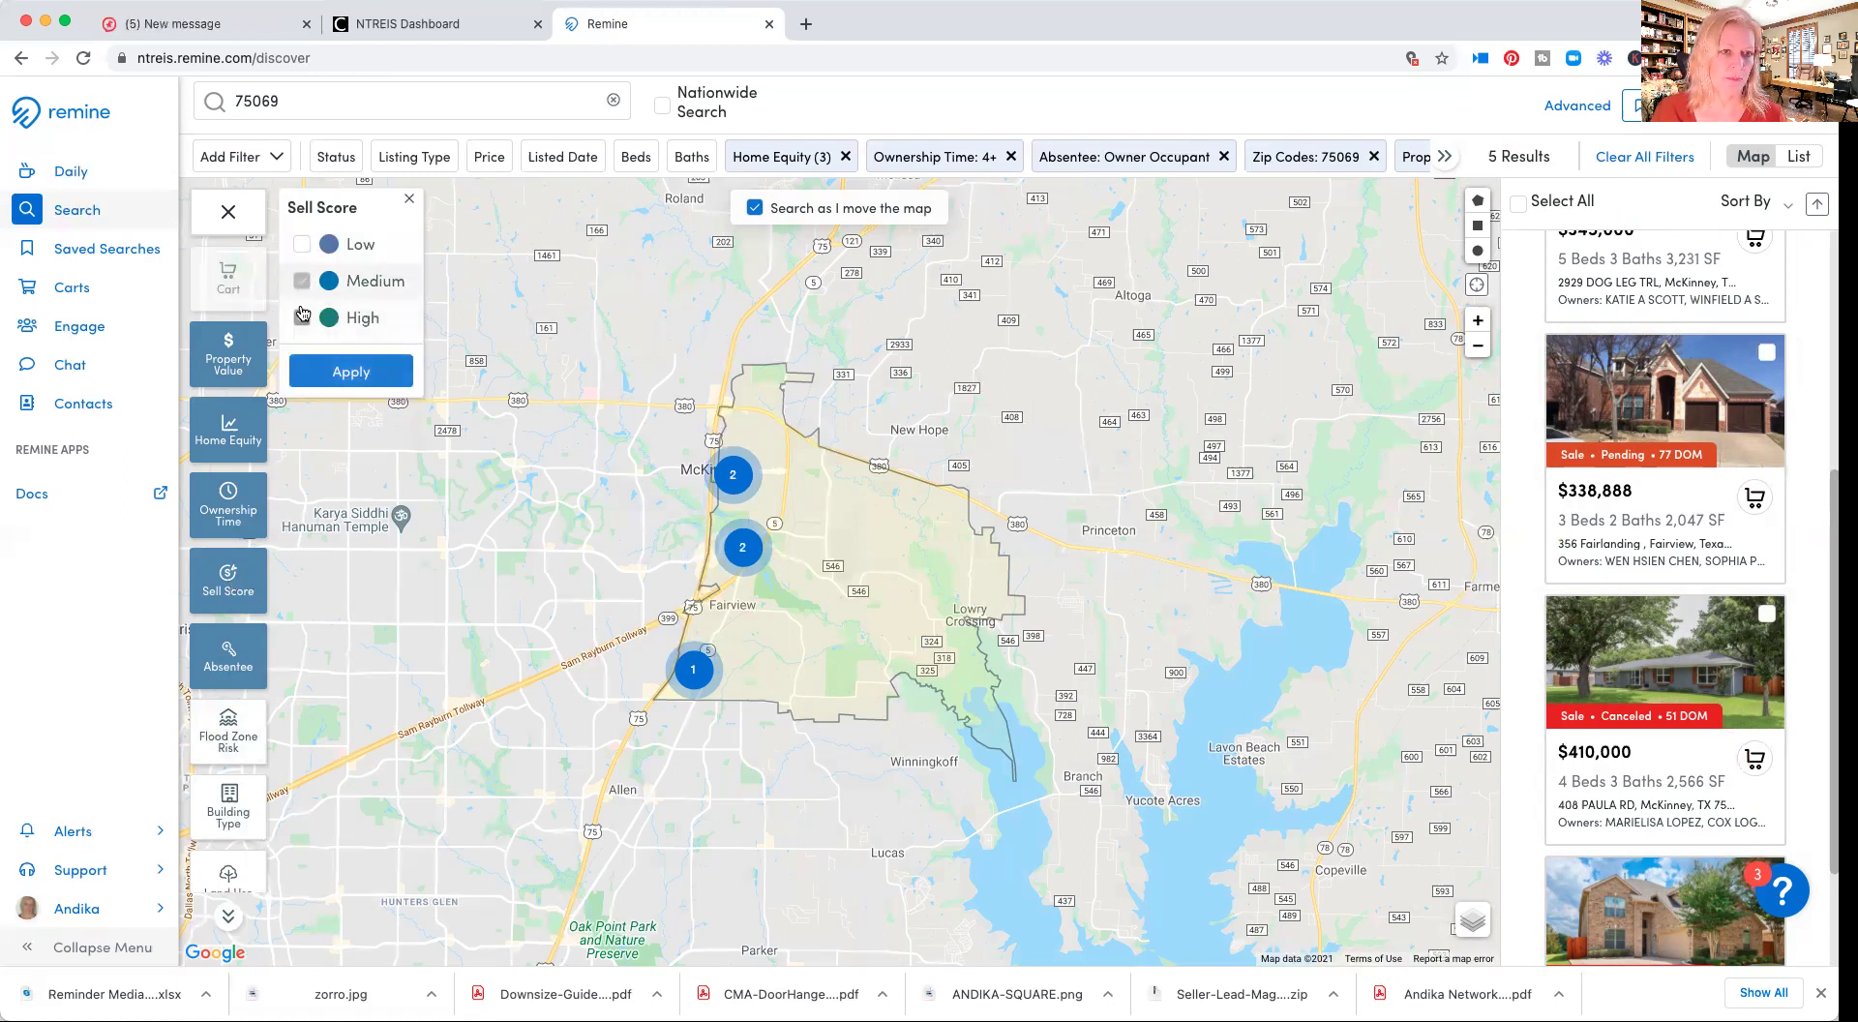
{"action": "left_click", "coordinate": [352, 370]}
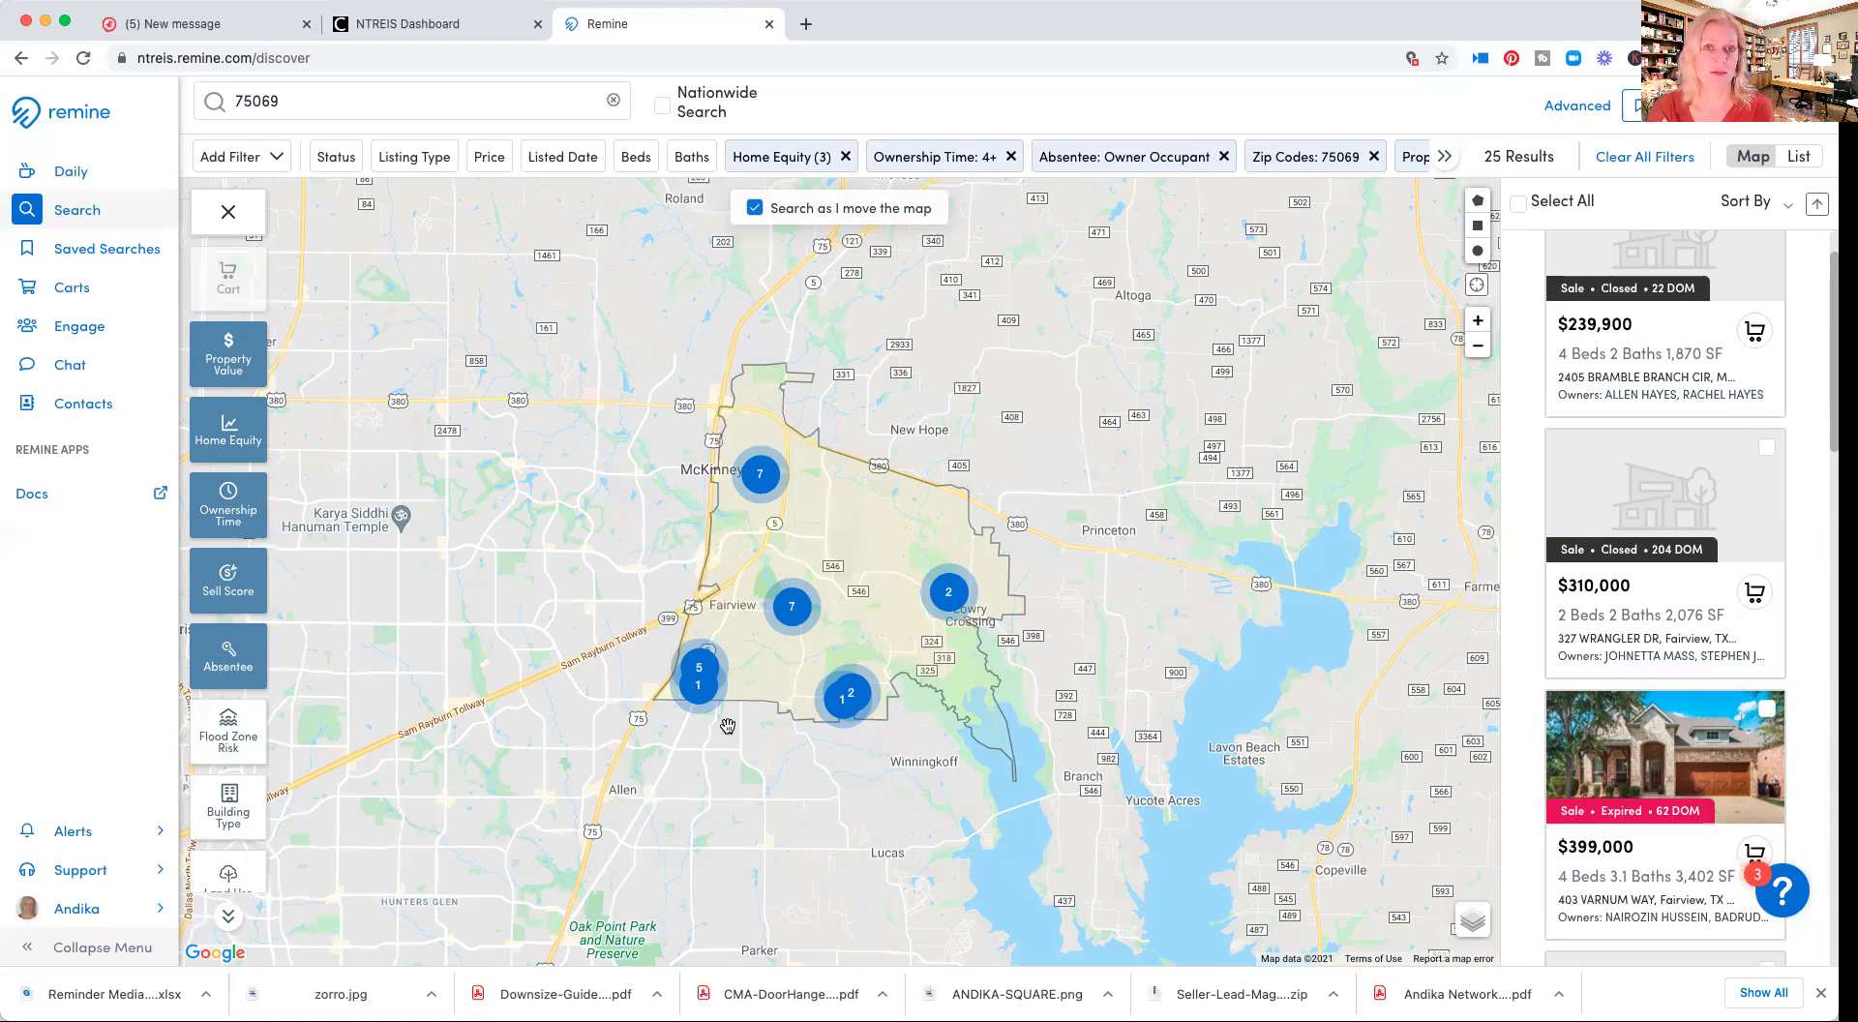
Leave Absentee unchanged, restrict building type to Single-Family, and browse the 22 results
{"action": "left_click", "coordinate": [229, 663]}
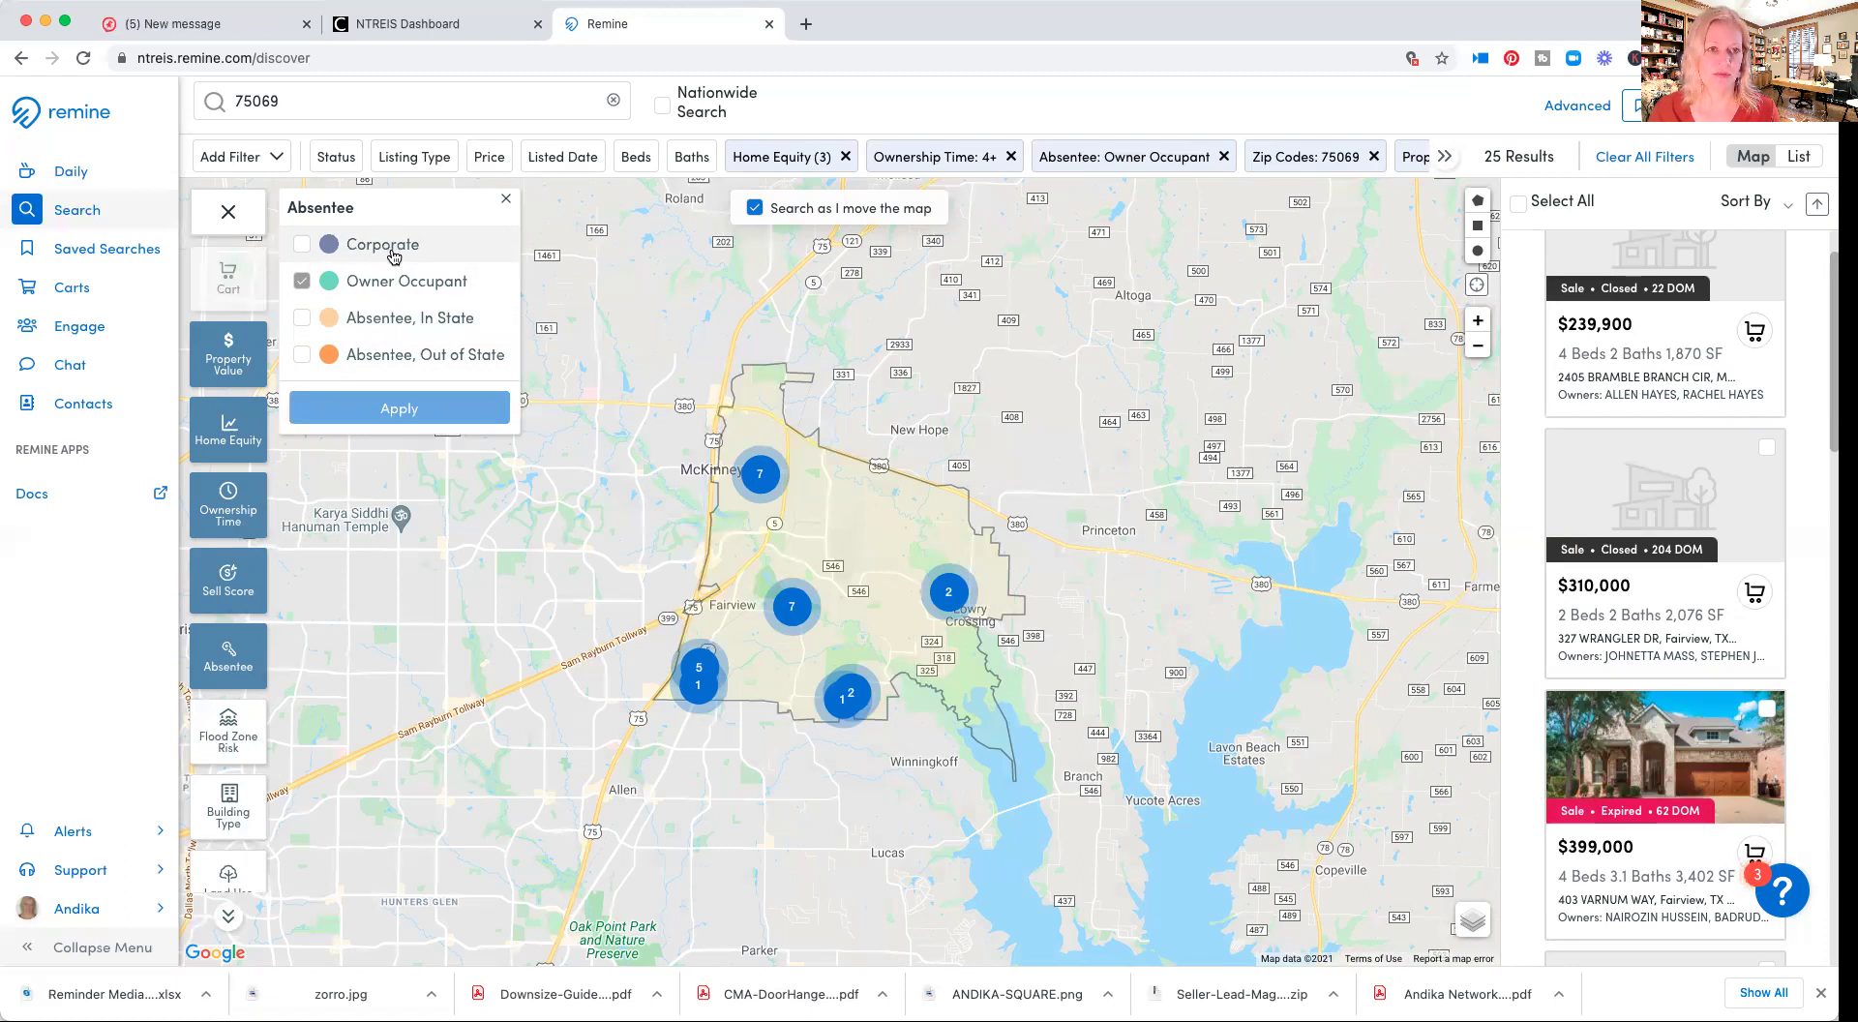
{"action": "left_click", "coordinate": [505, 198]}
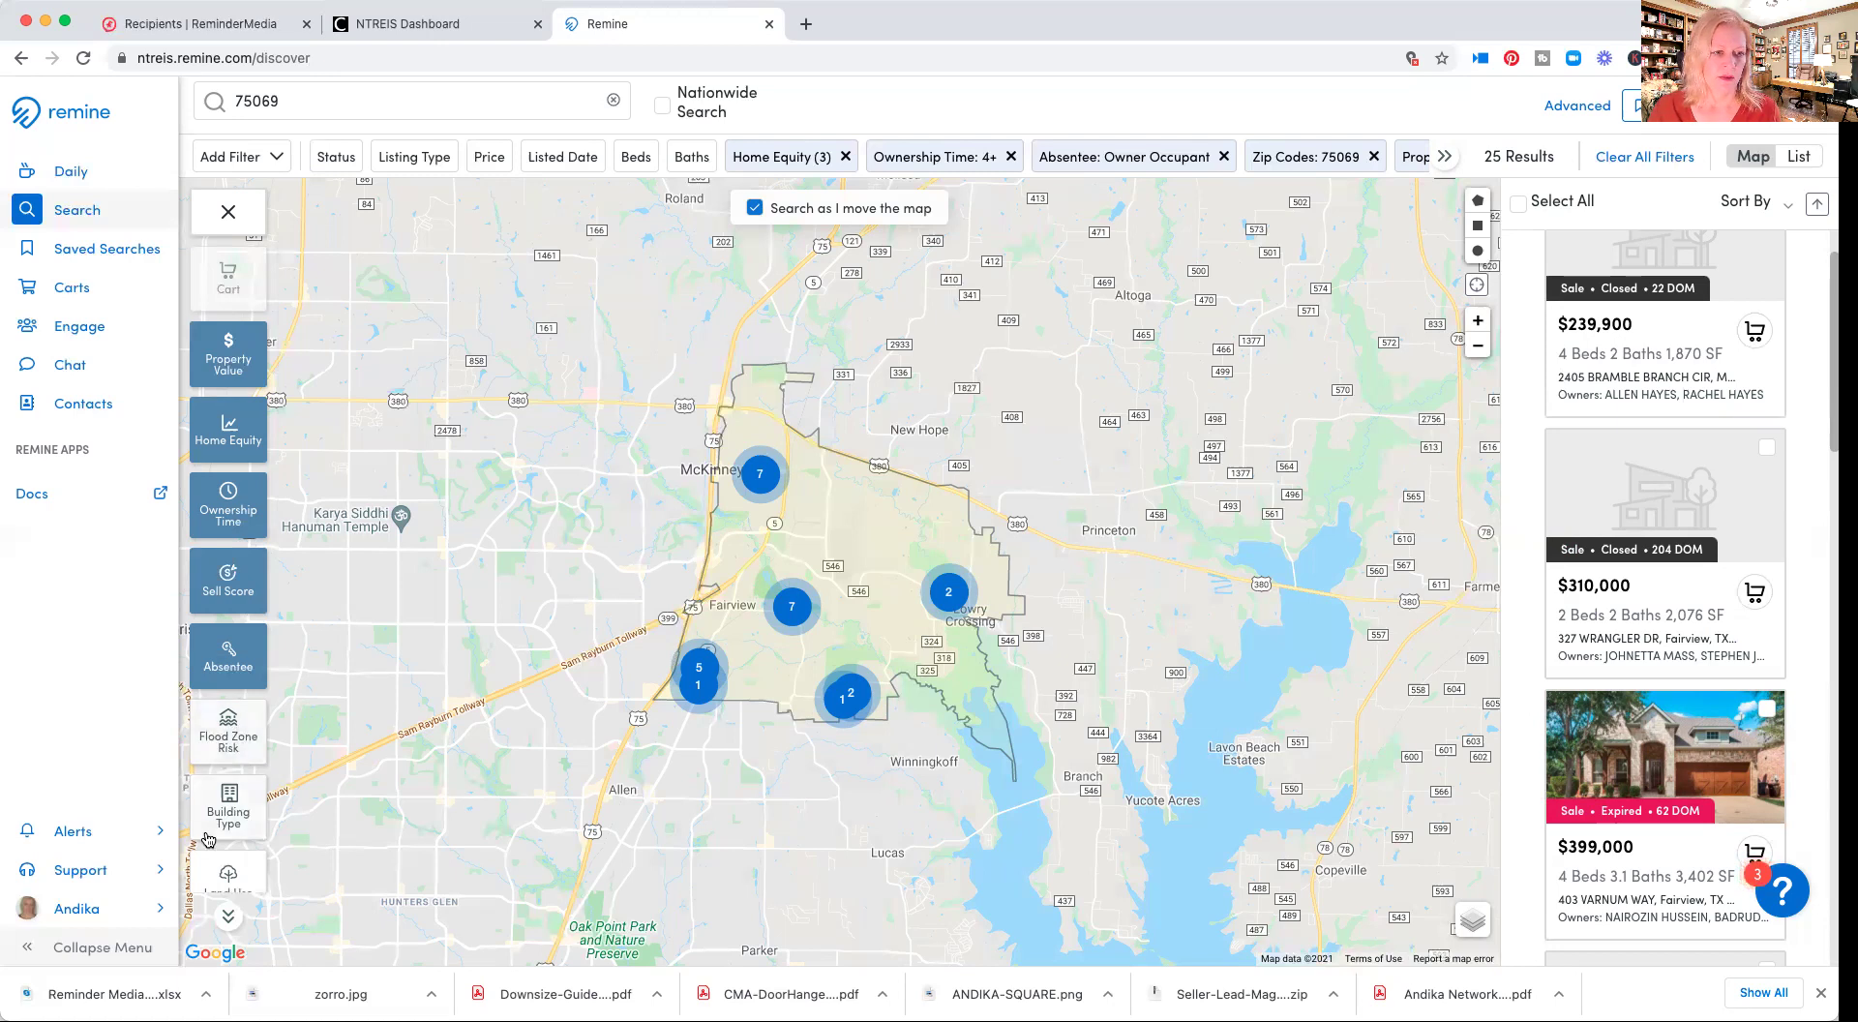
{"action": "left_click", "coordinate": [241, 825]}
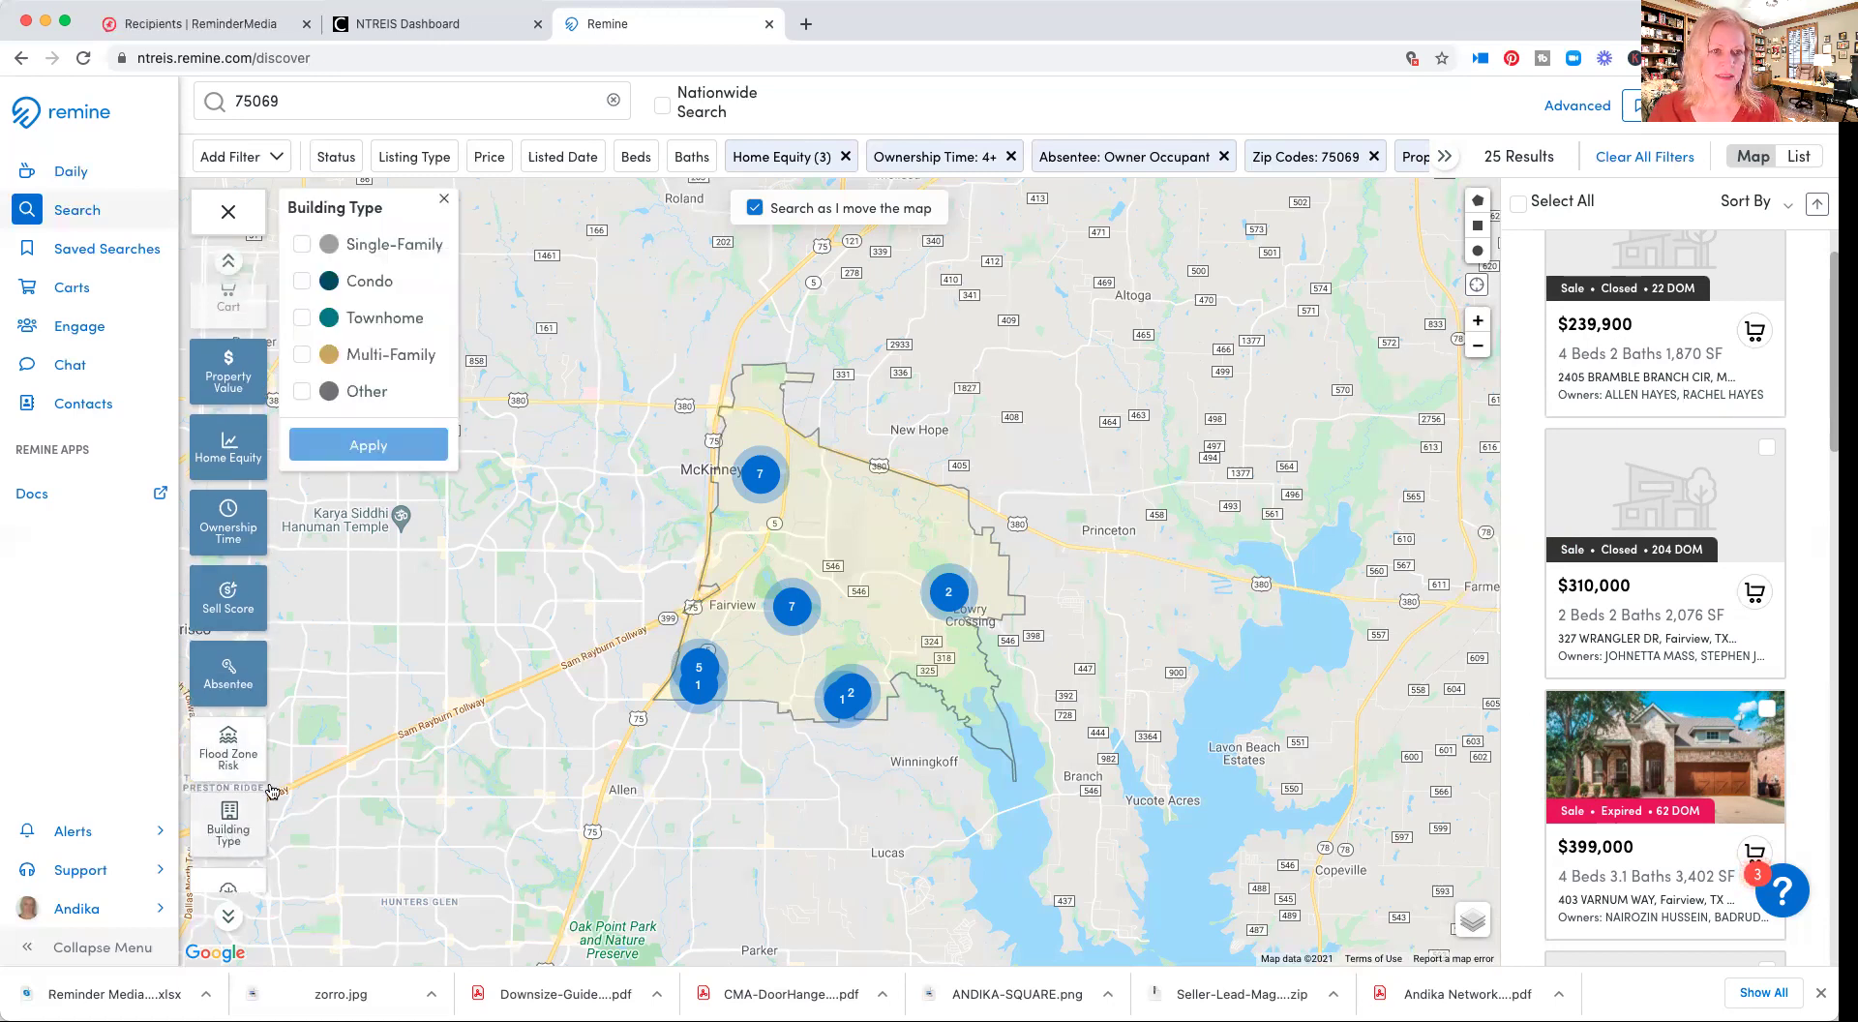
{"action": "left_click", "coordinate": [301, 243]}
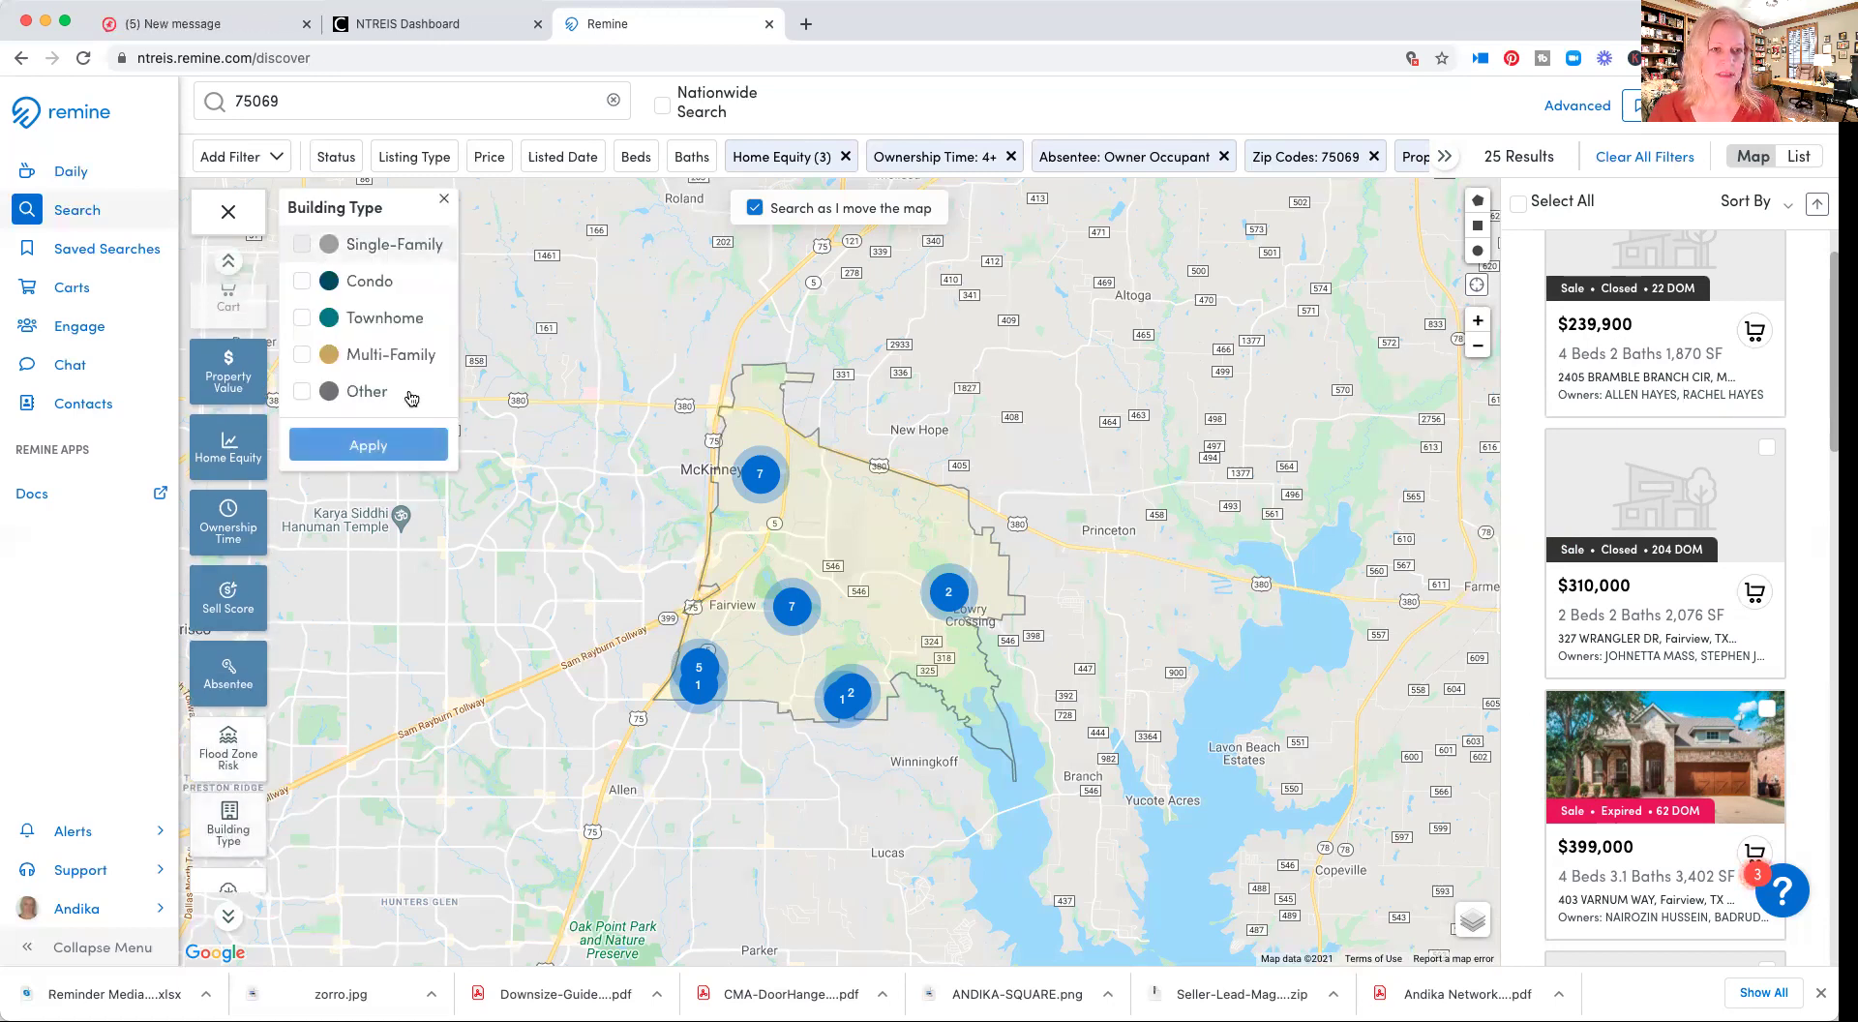
{"action": "left_click", "coordinate": [369, 445]}
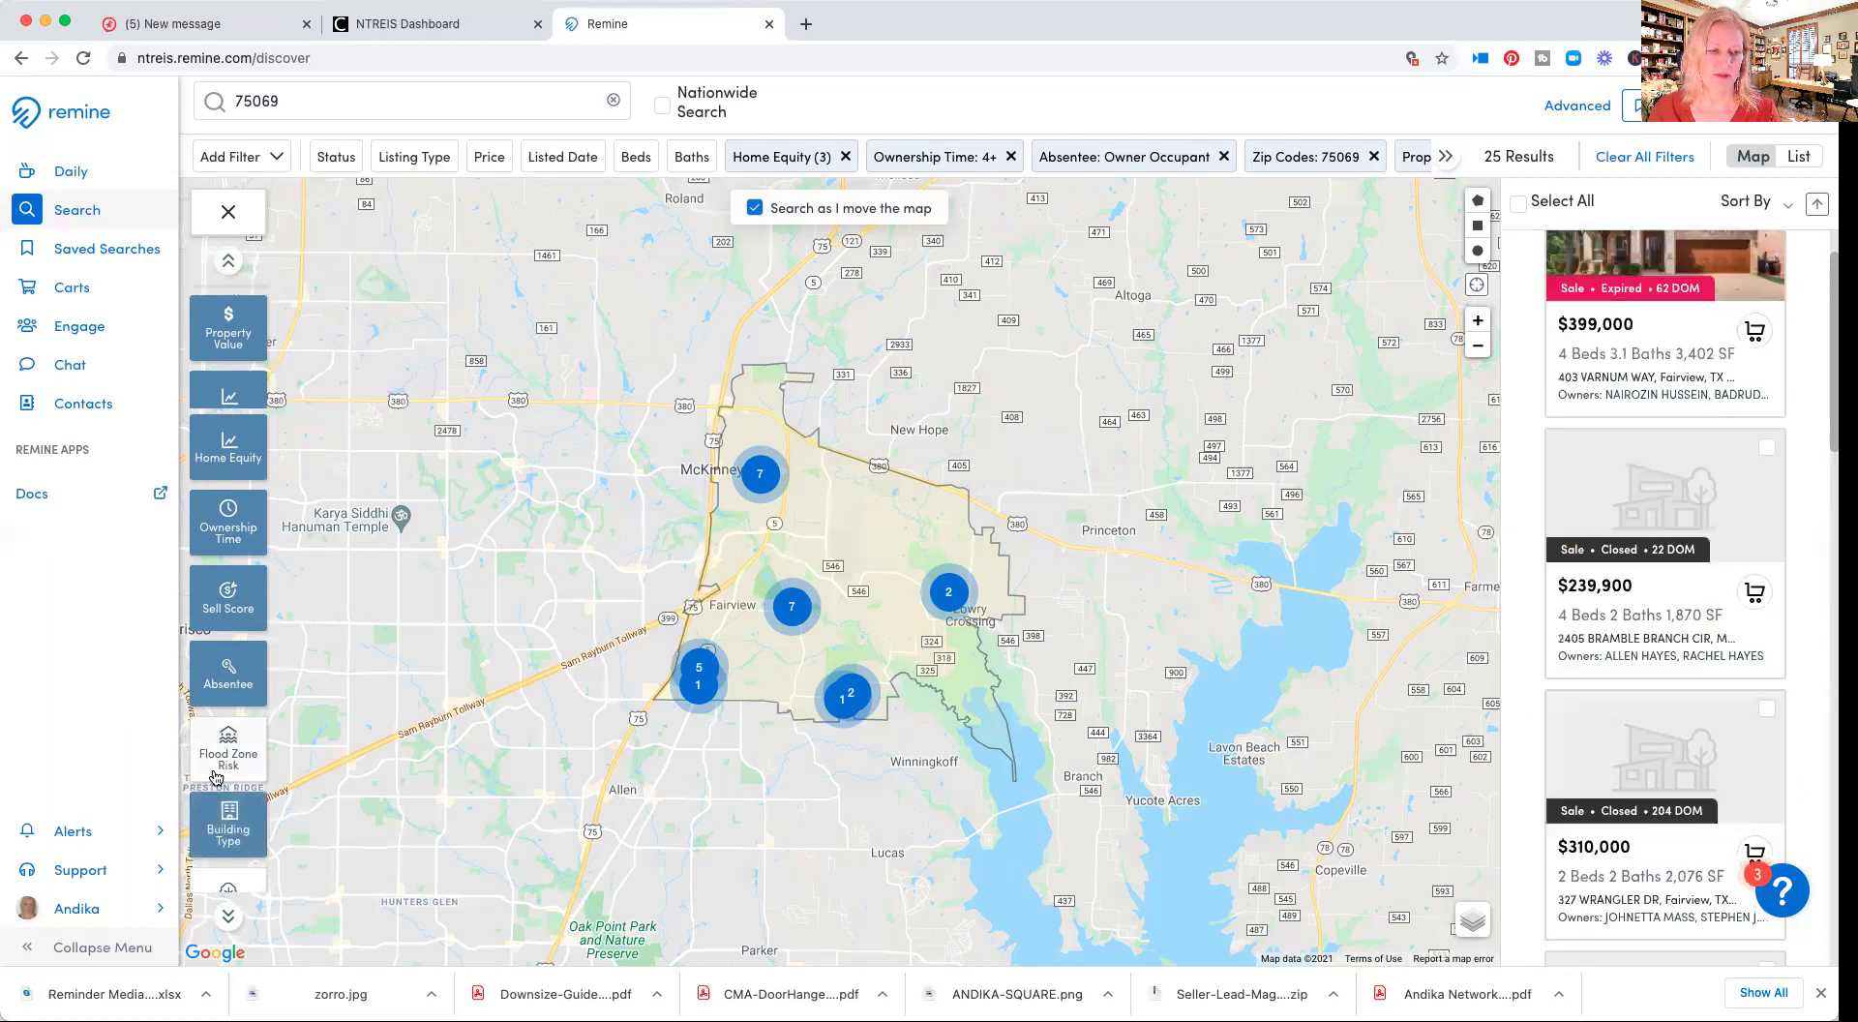
{"action": "scroll", "coordinate": [239, 864], "scroll_direction": "down", "scroll_amount": 2}
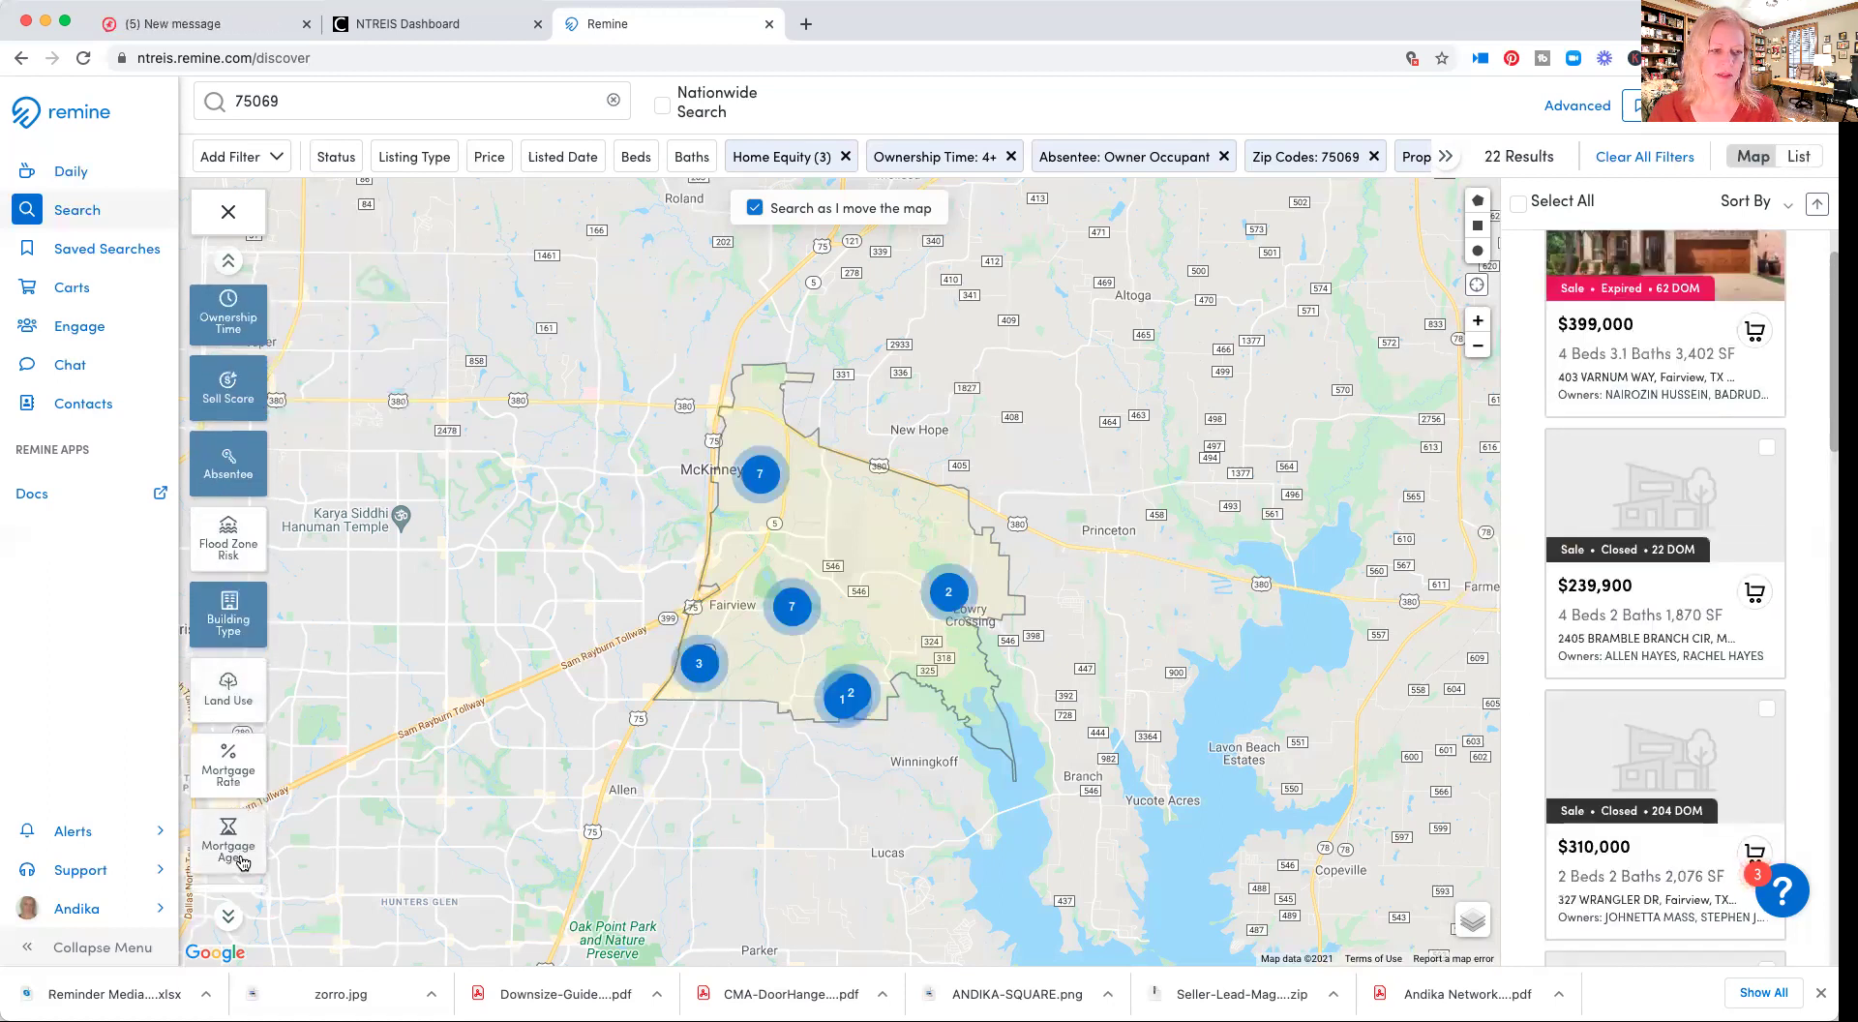
{"action": "scroll", "coordinate": [242, 799], "scroll_direction": "down", "scroll_amount": 1}
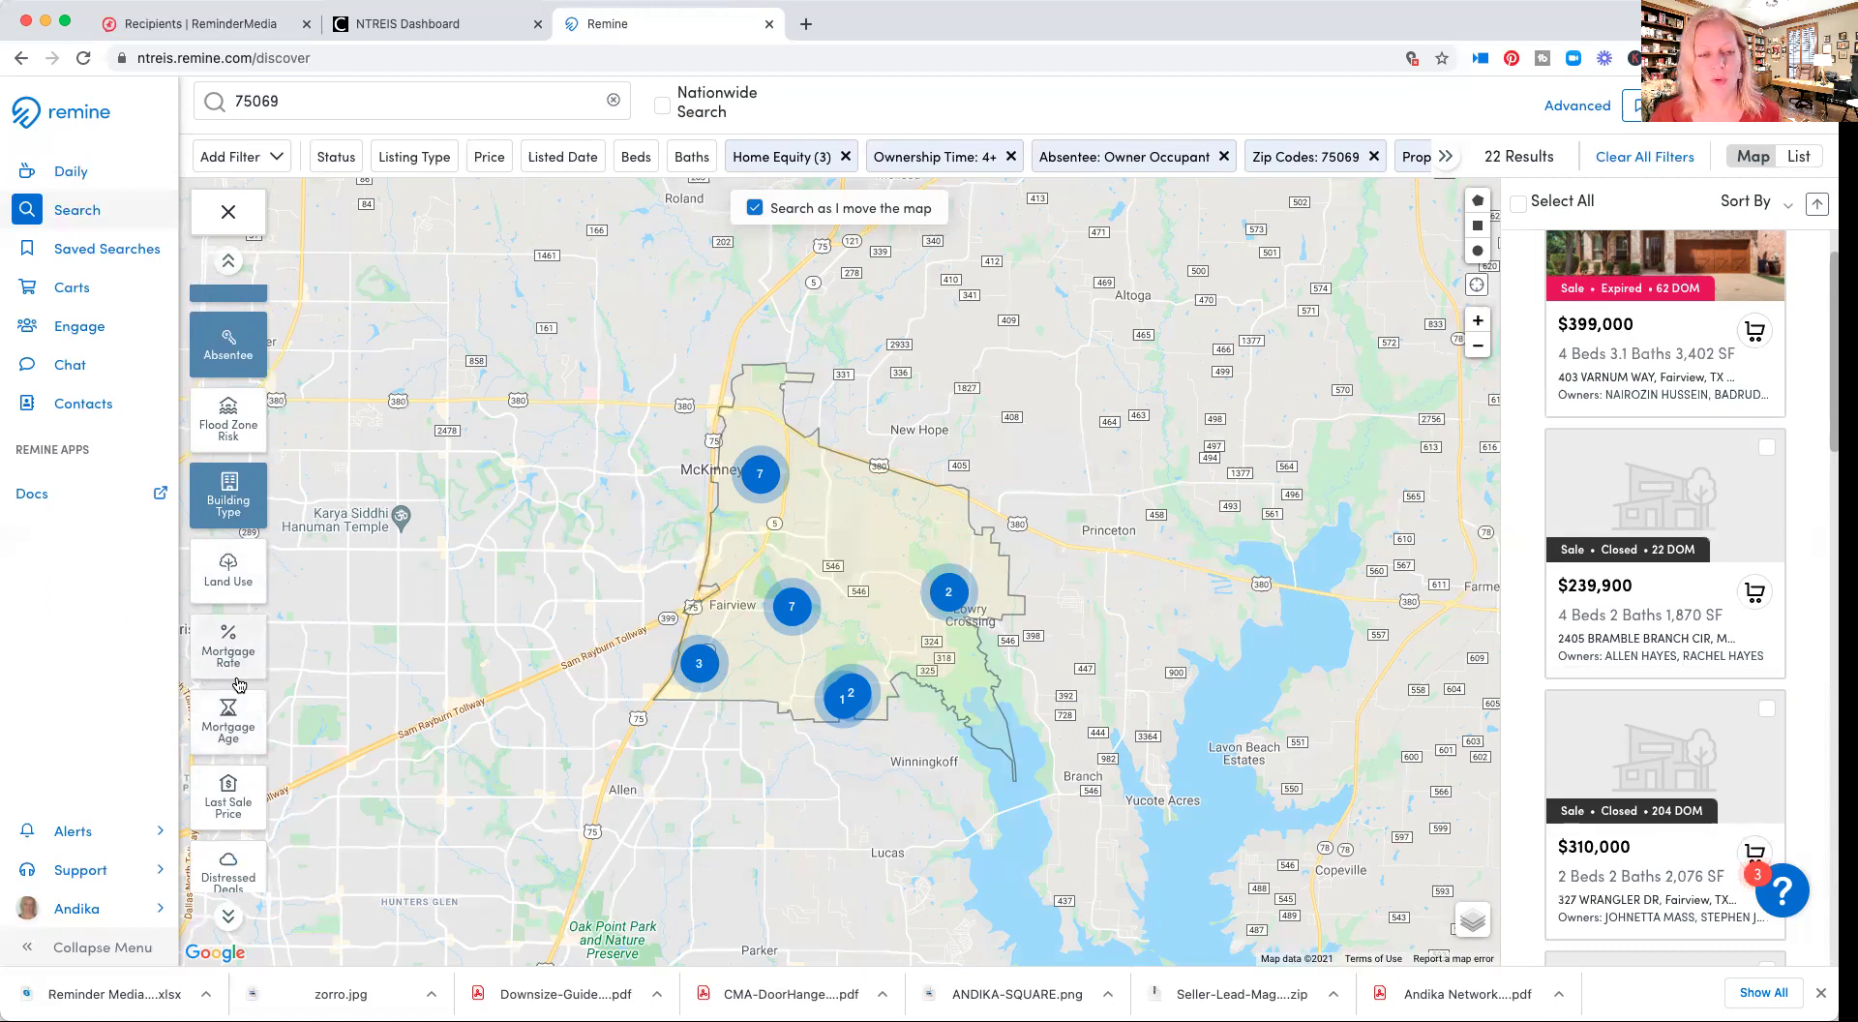
{"action": "scroll", "coordinate": [239, 684], "scroll_direction": "down", "scroll_amount": 1}
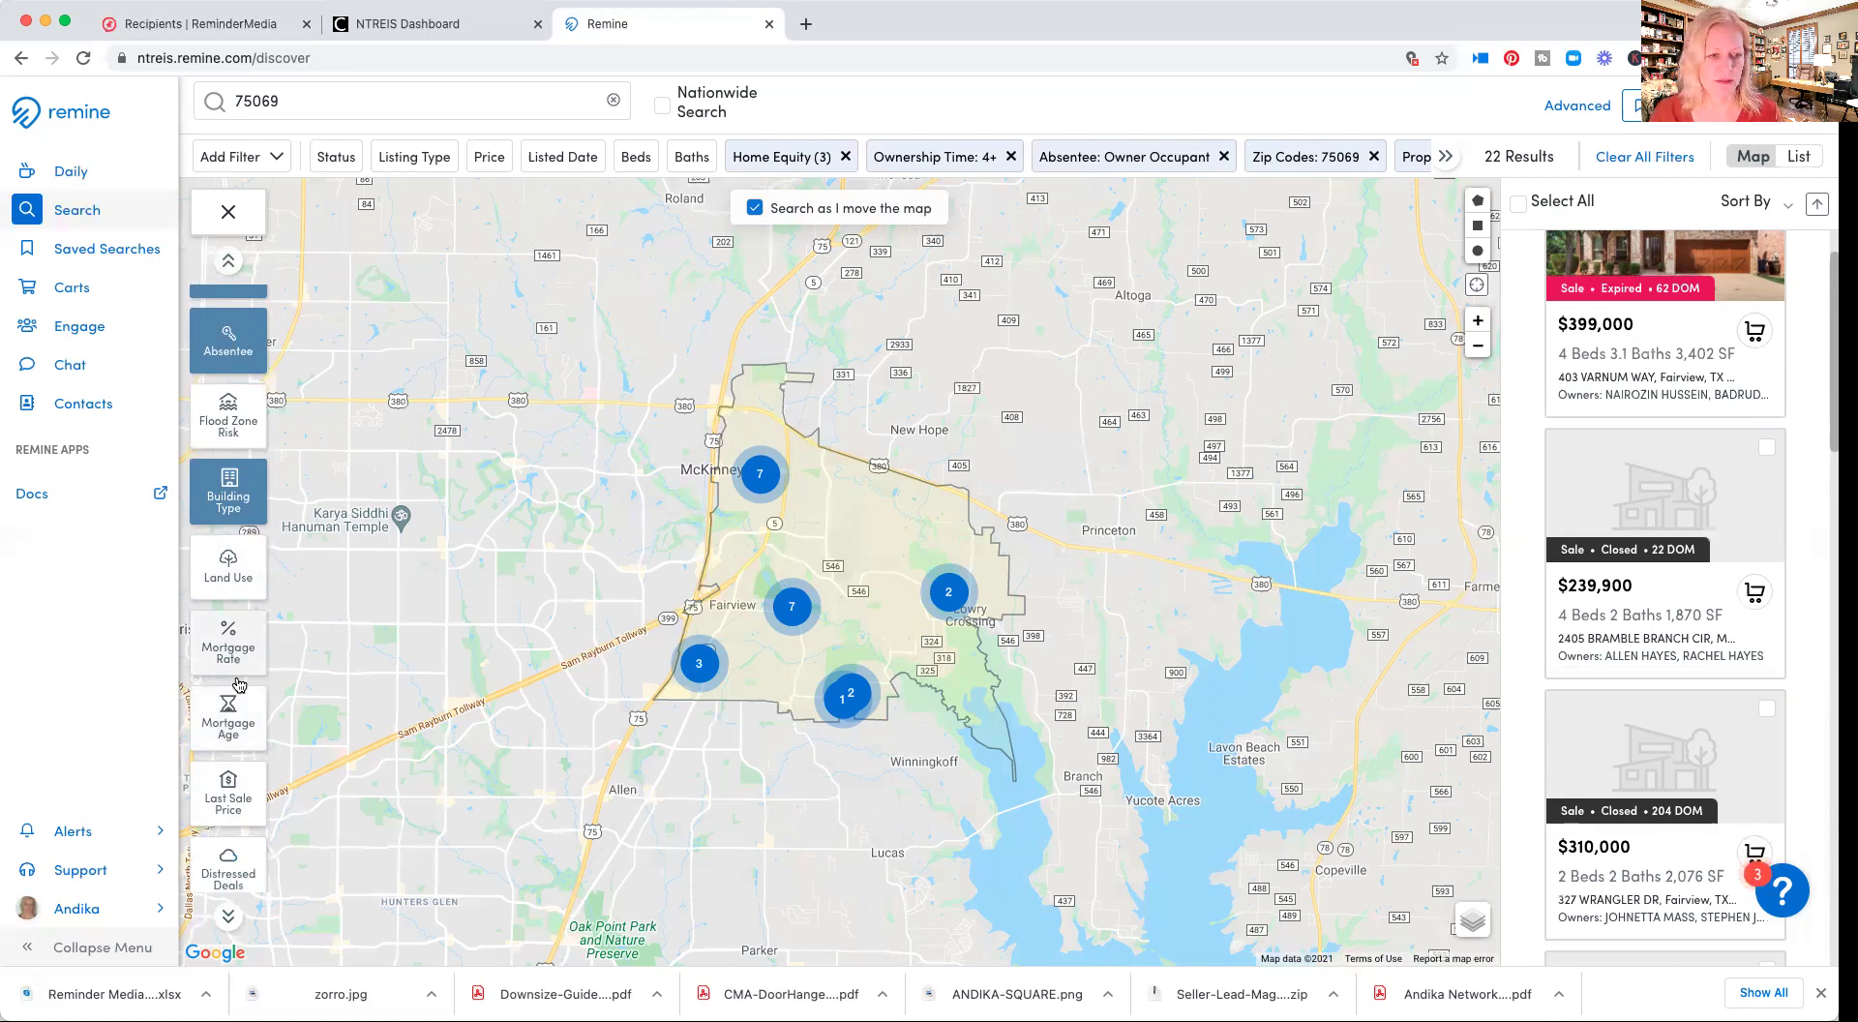
{"action": "scroll", "coordinate": [237, 683], "scroll_direction": "down", "scroll_amount": 3}
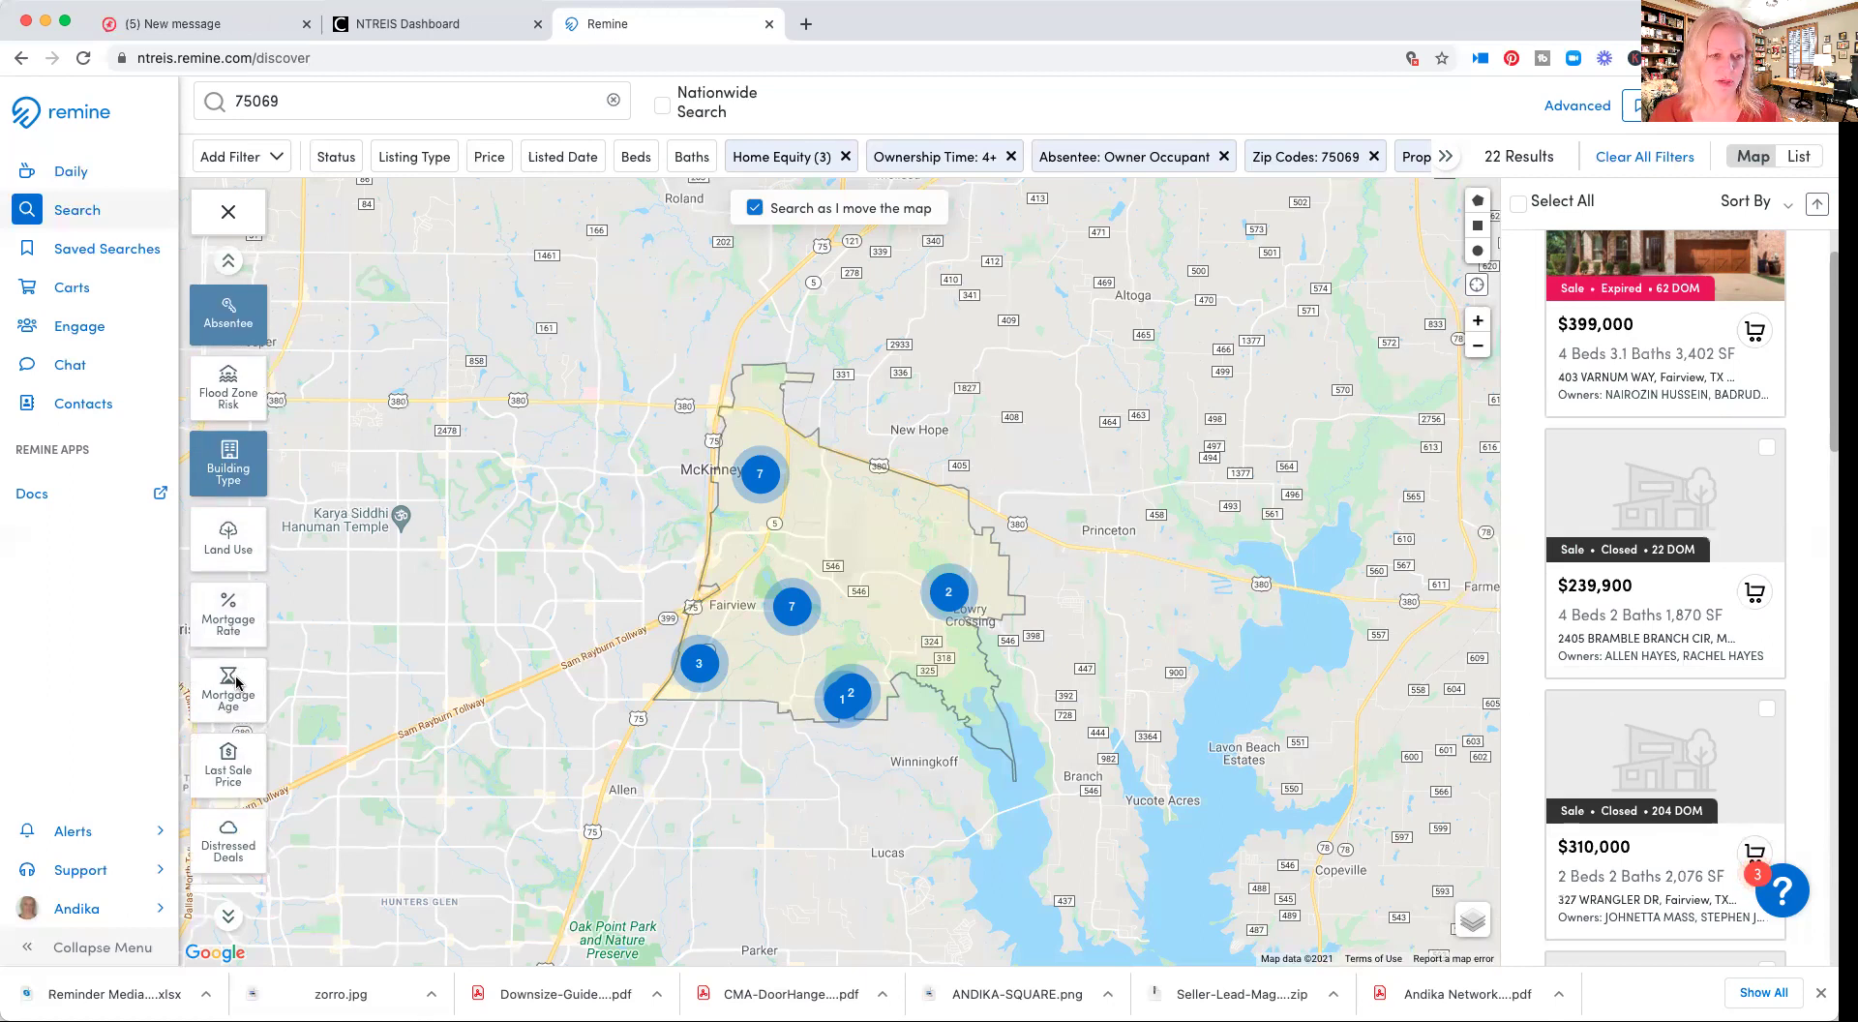
{"action": "scroll", "coordinate": [239, 684], "scroll_direction": "down", "scroll_amount": 5}
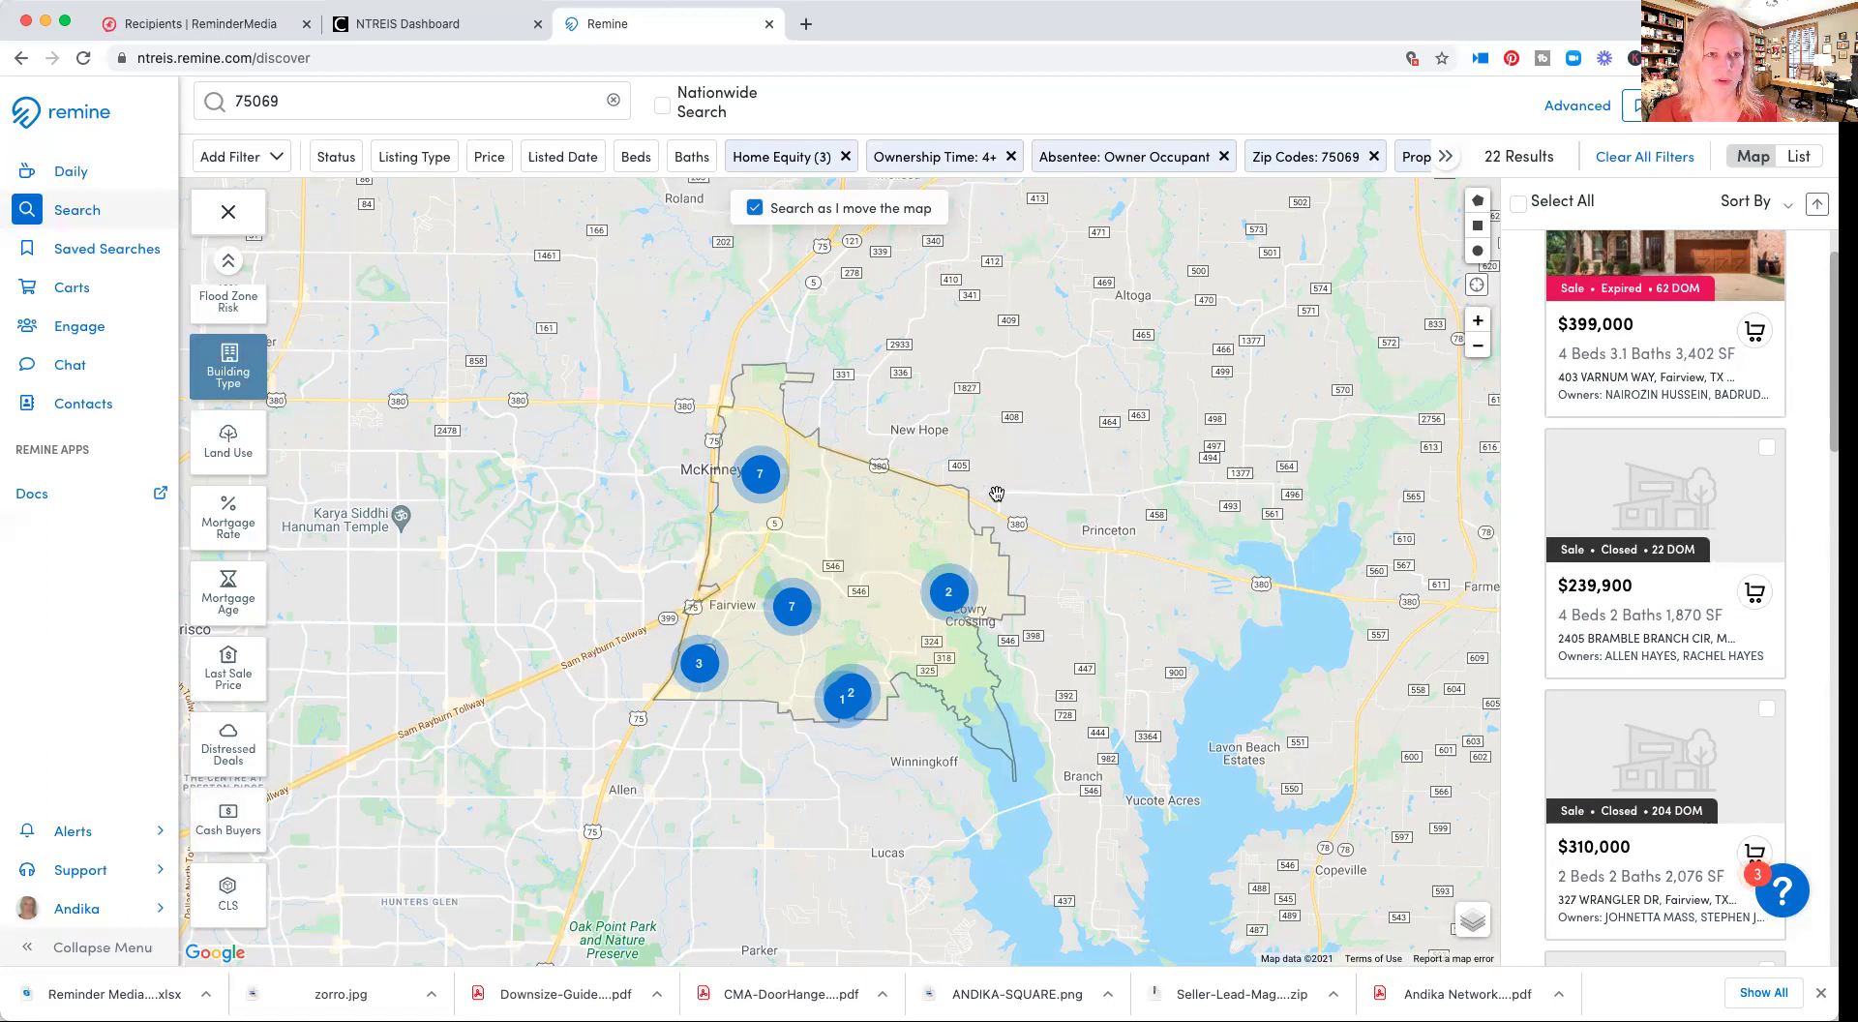
{"action": "scroll", "coordinate": [997, 491], "scroll_direction": "up", "scroll_amount": 2}
{"action": "left_click", "coordinate": [360, 98]}
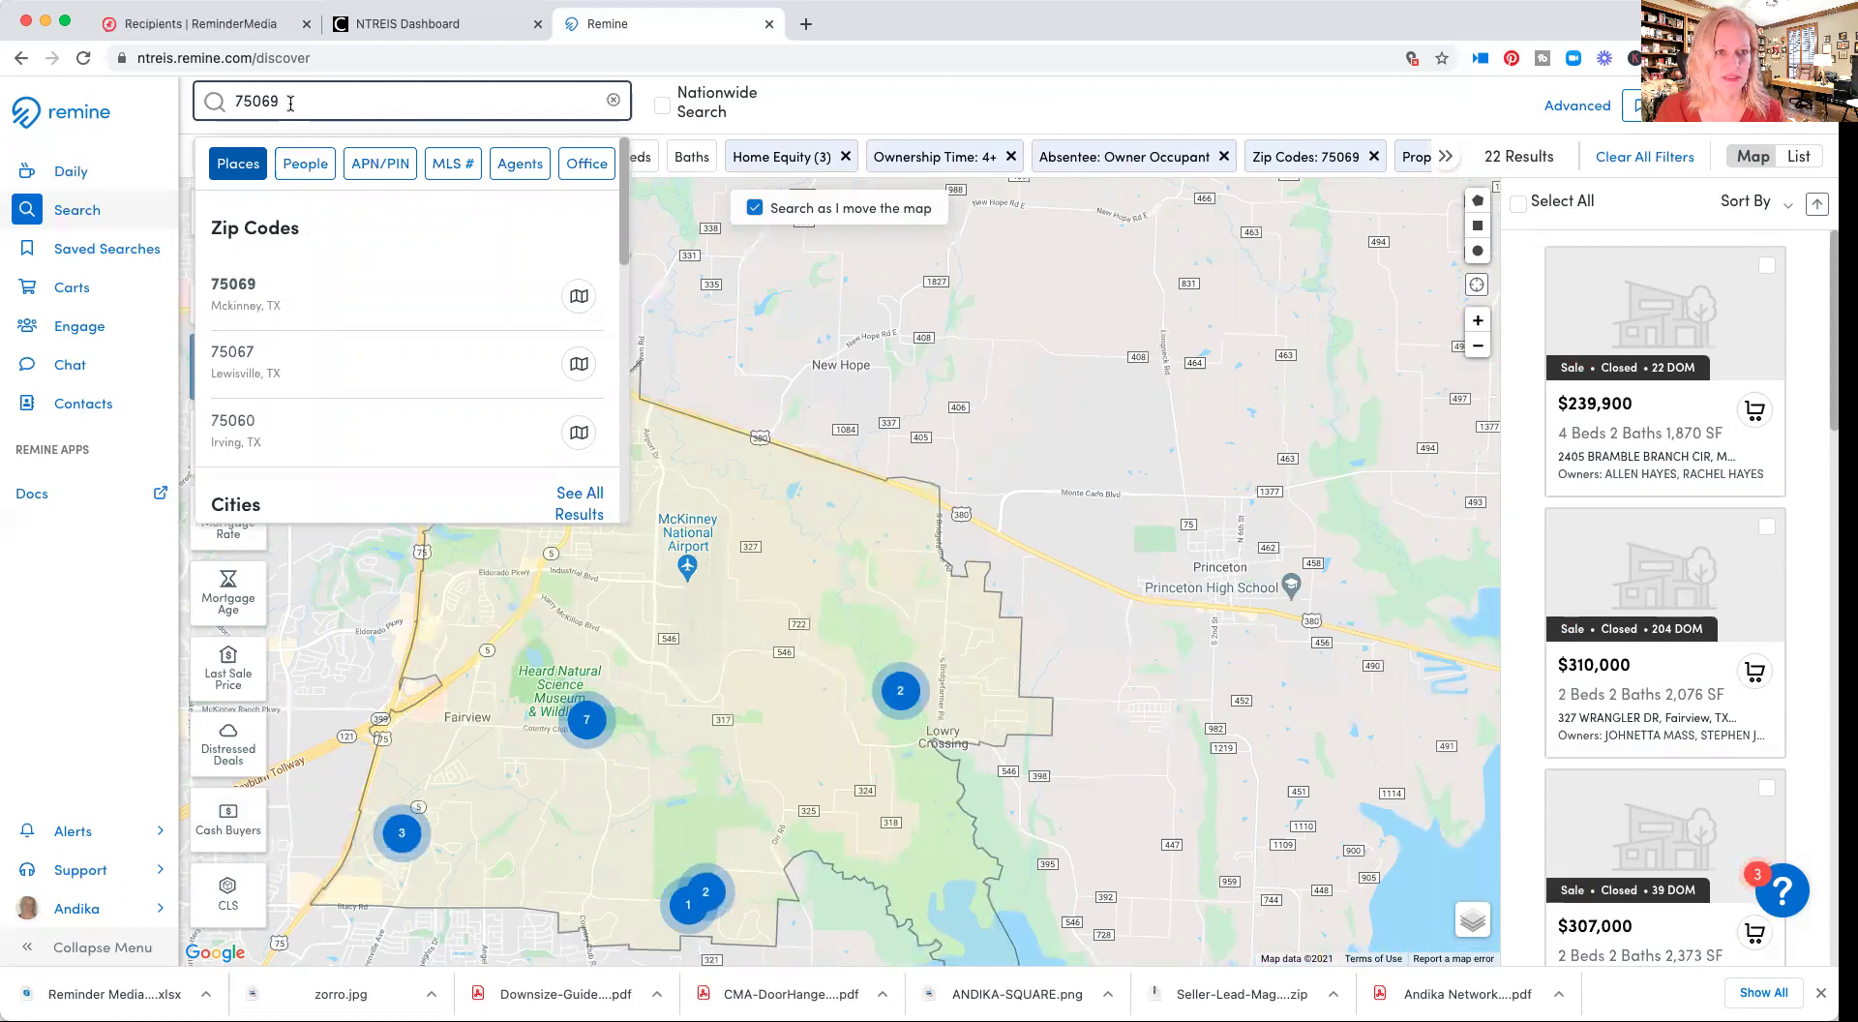
{"action": "left_click", "coordinate": [1519, 204]}
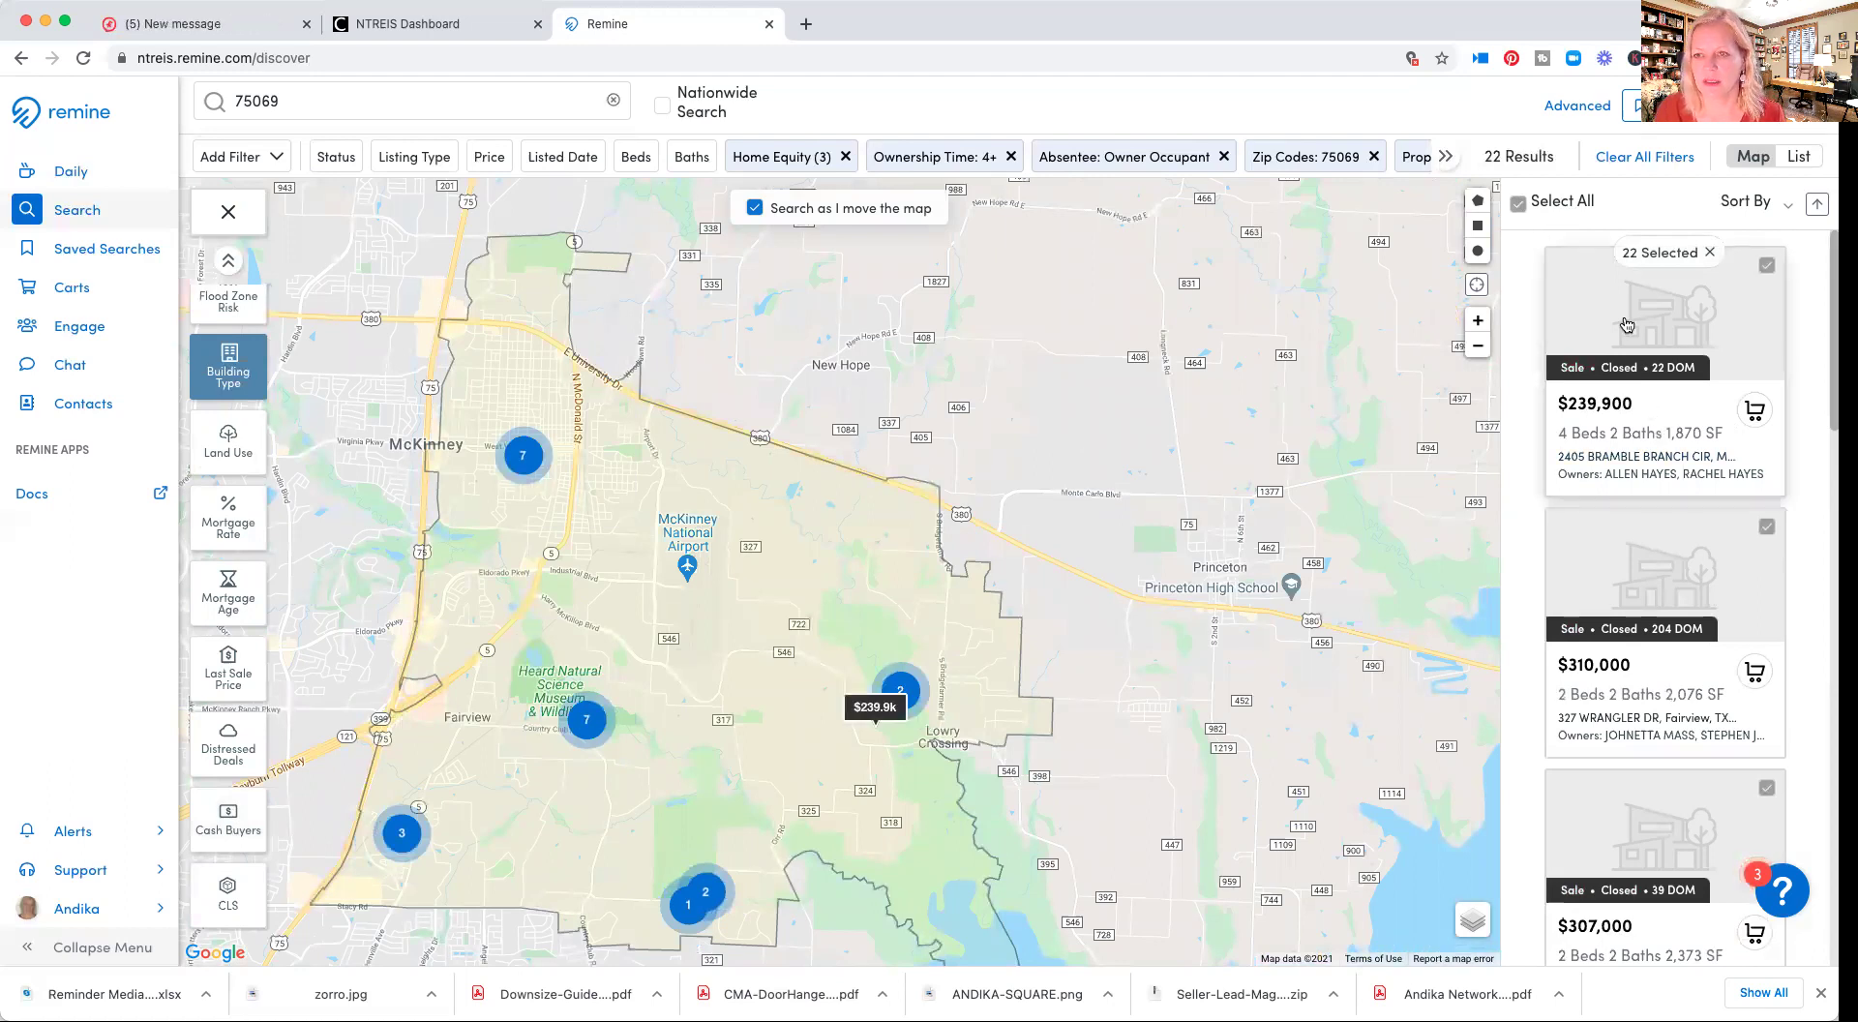
{"action": "scroll", "coordinate": [1690, 389], "scroll_direction": "down", "scroll_amount": 1}
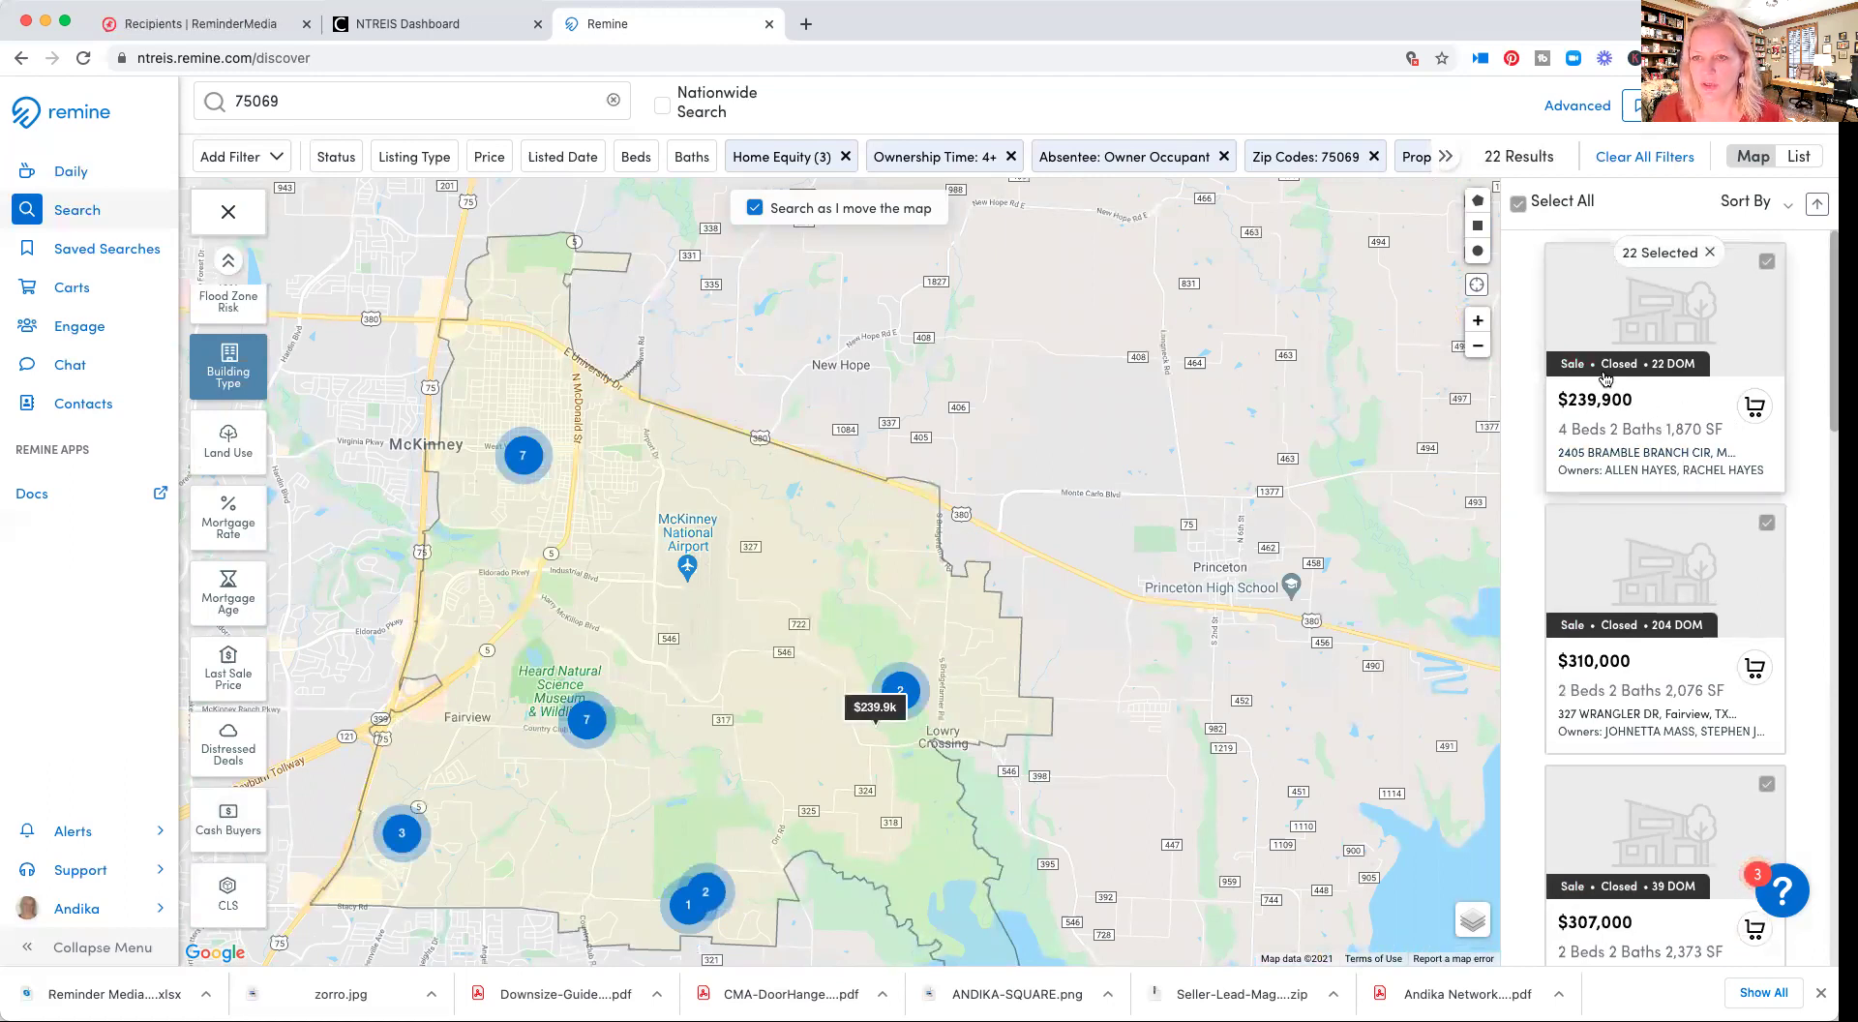
{"action": "scroll", "coordinate": [1656, 358], "scroll_direction": "down", "scroll_amount": 2}
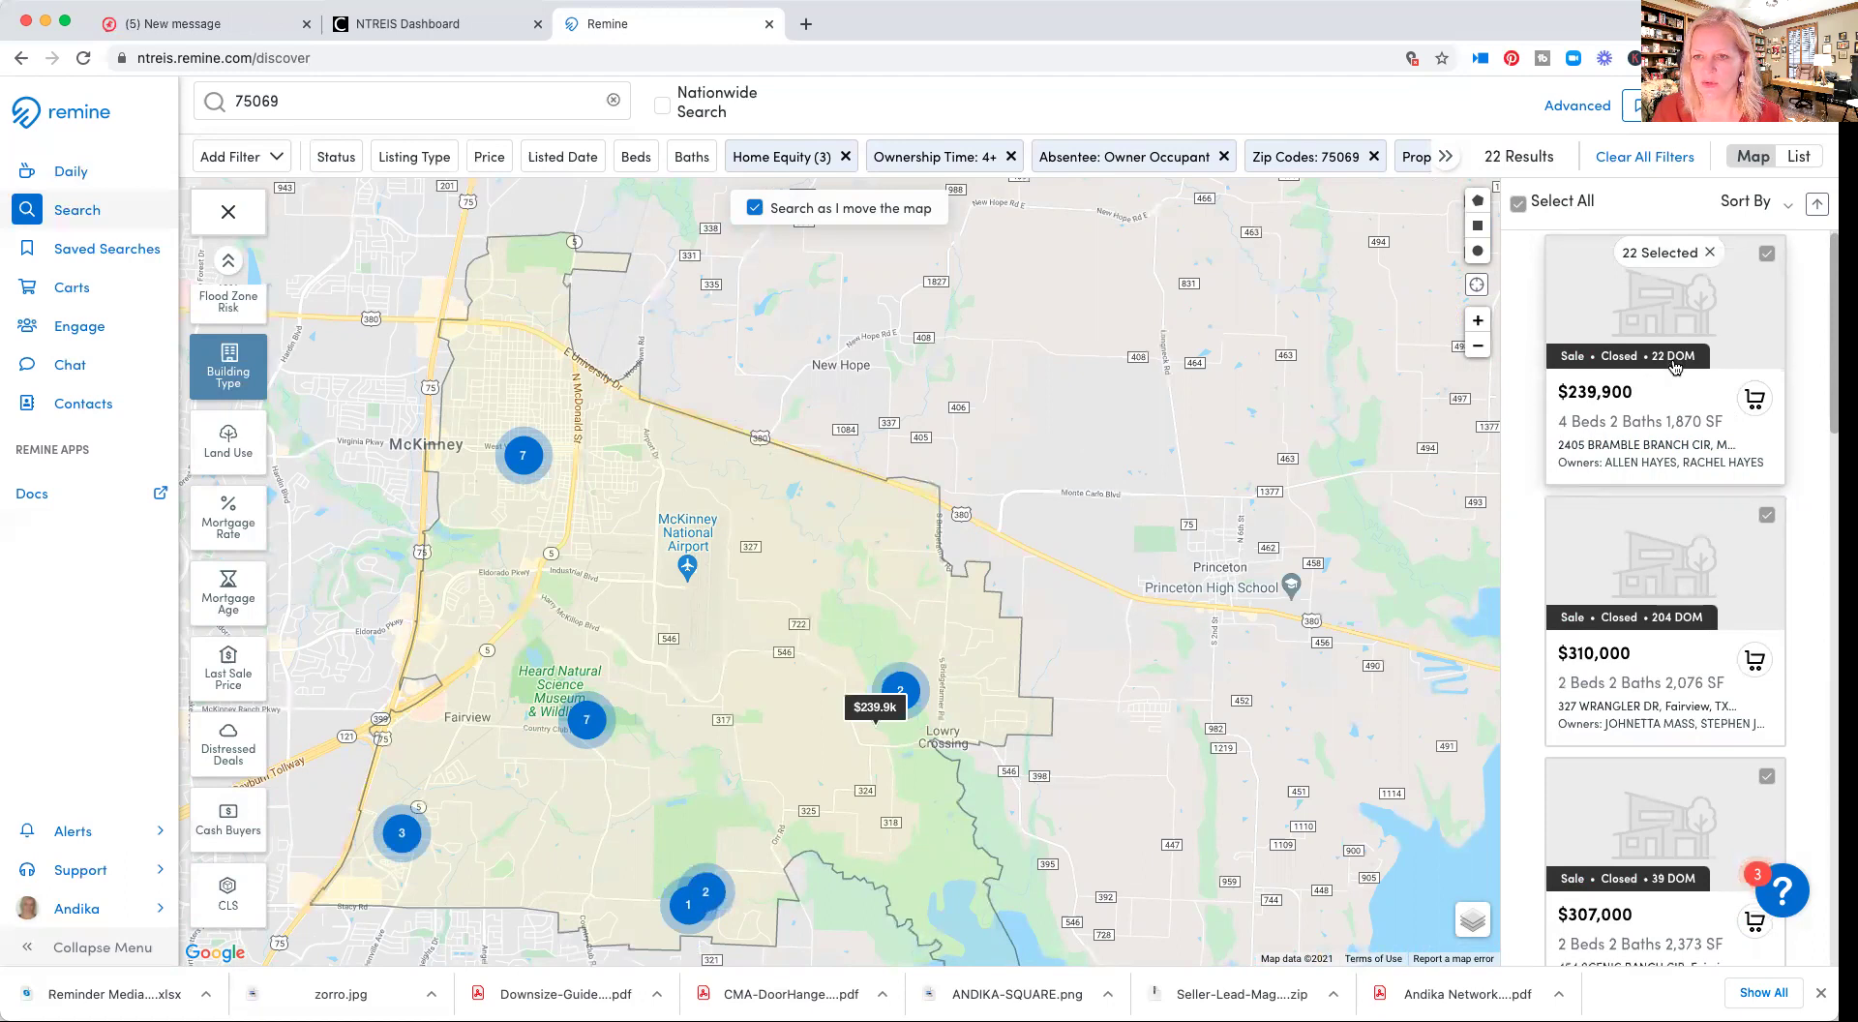
{"action": "left_click", "coordinate": [1652, 293]}
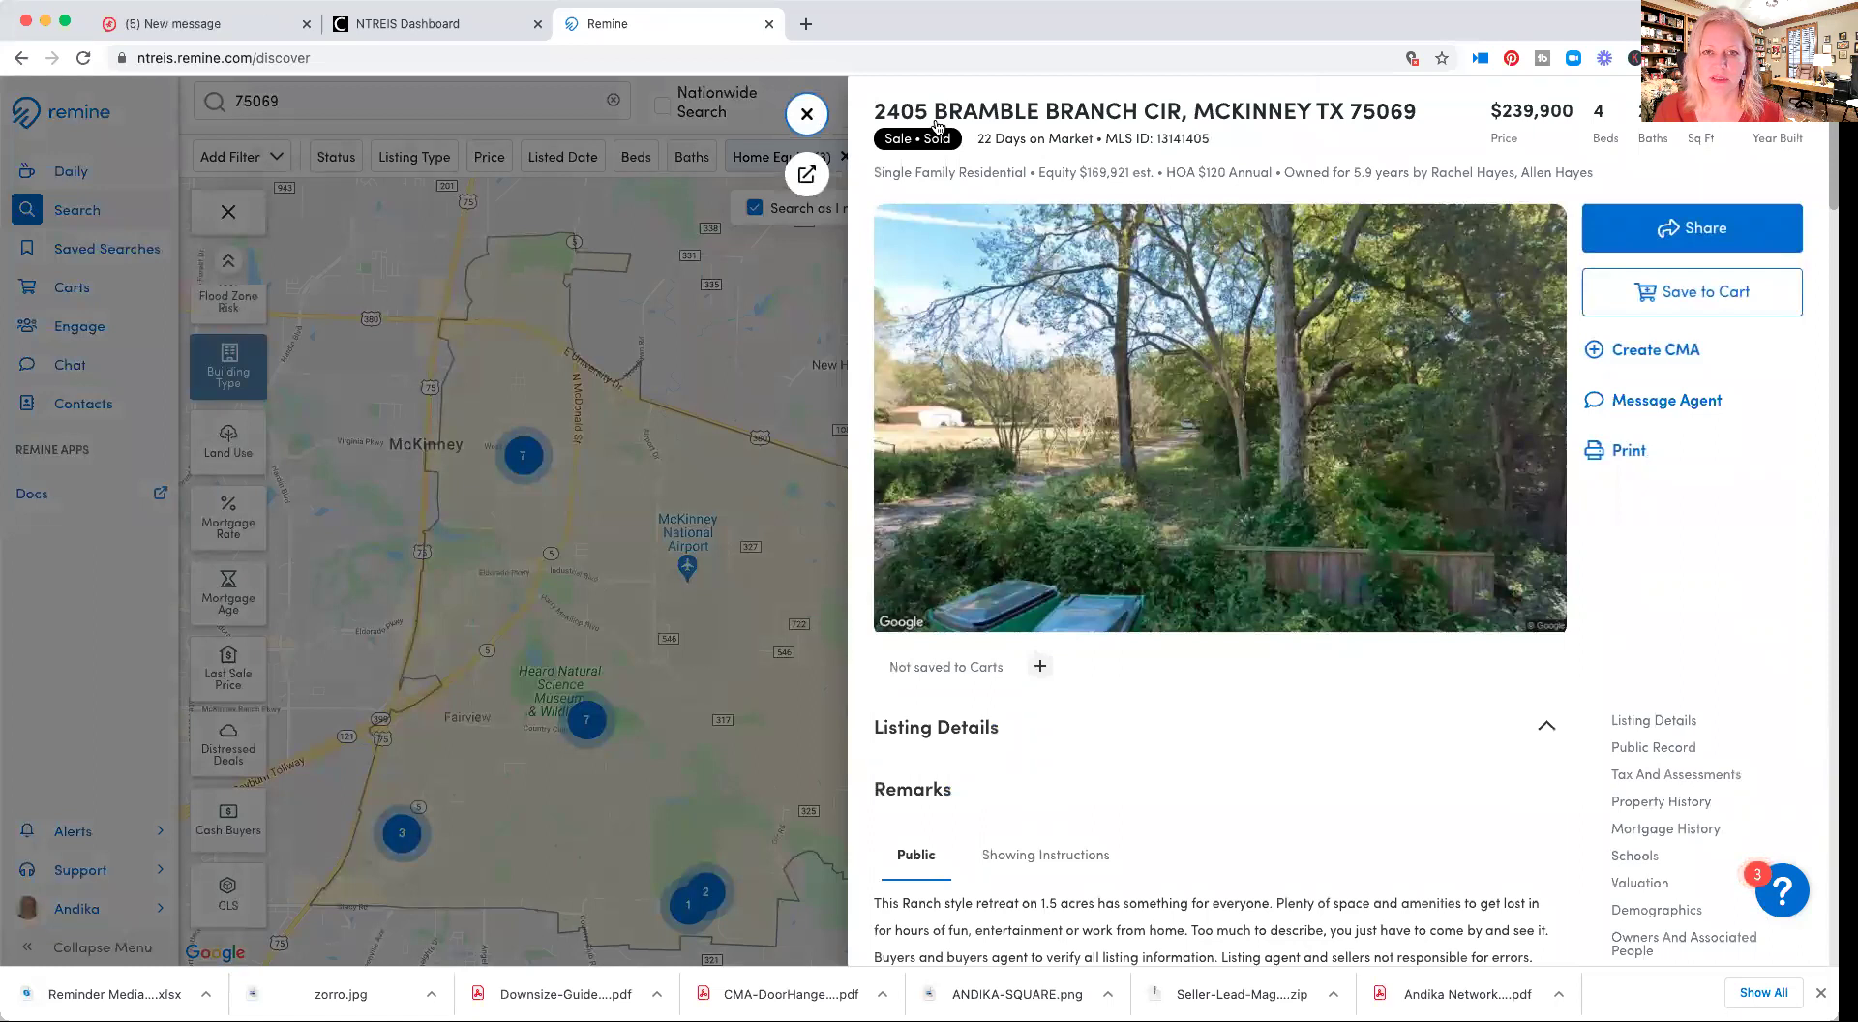
{"action": "left_click", "coordinate": [818, 115]}
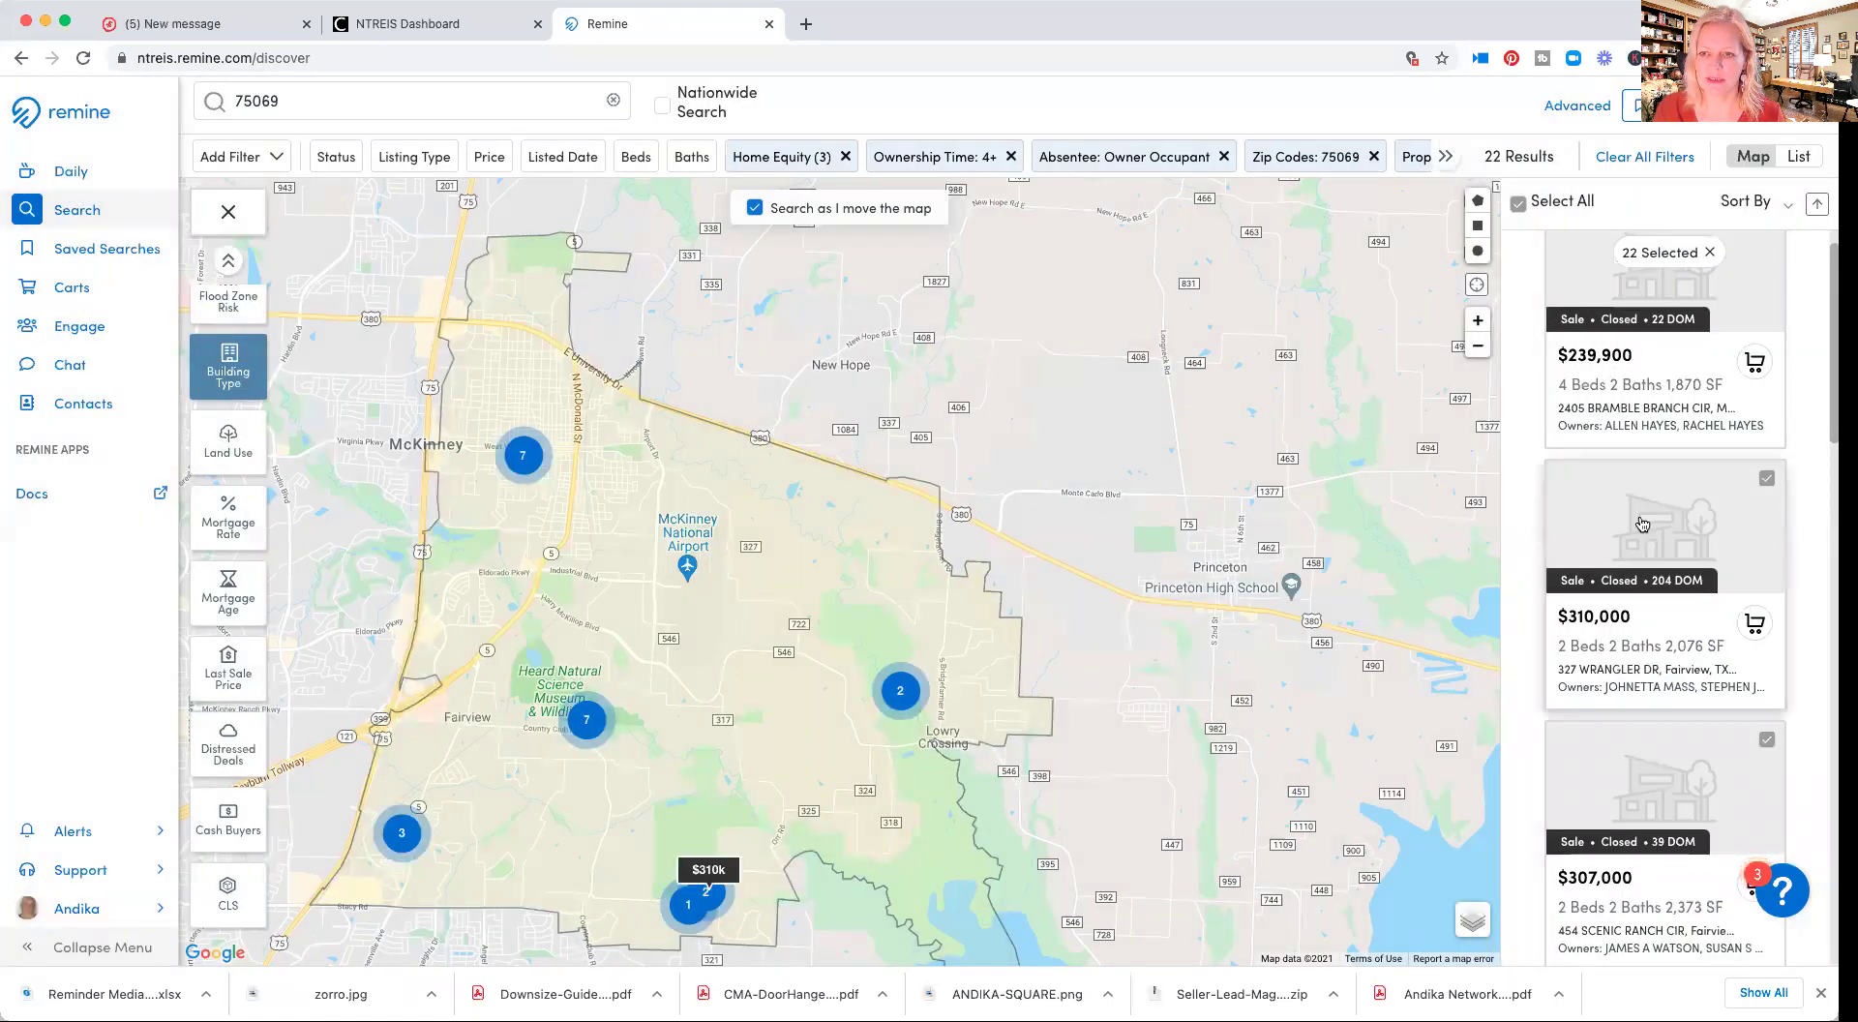
{"action": "left_click", "coordinate": [1639, 522]}
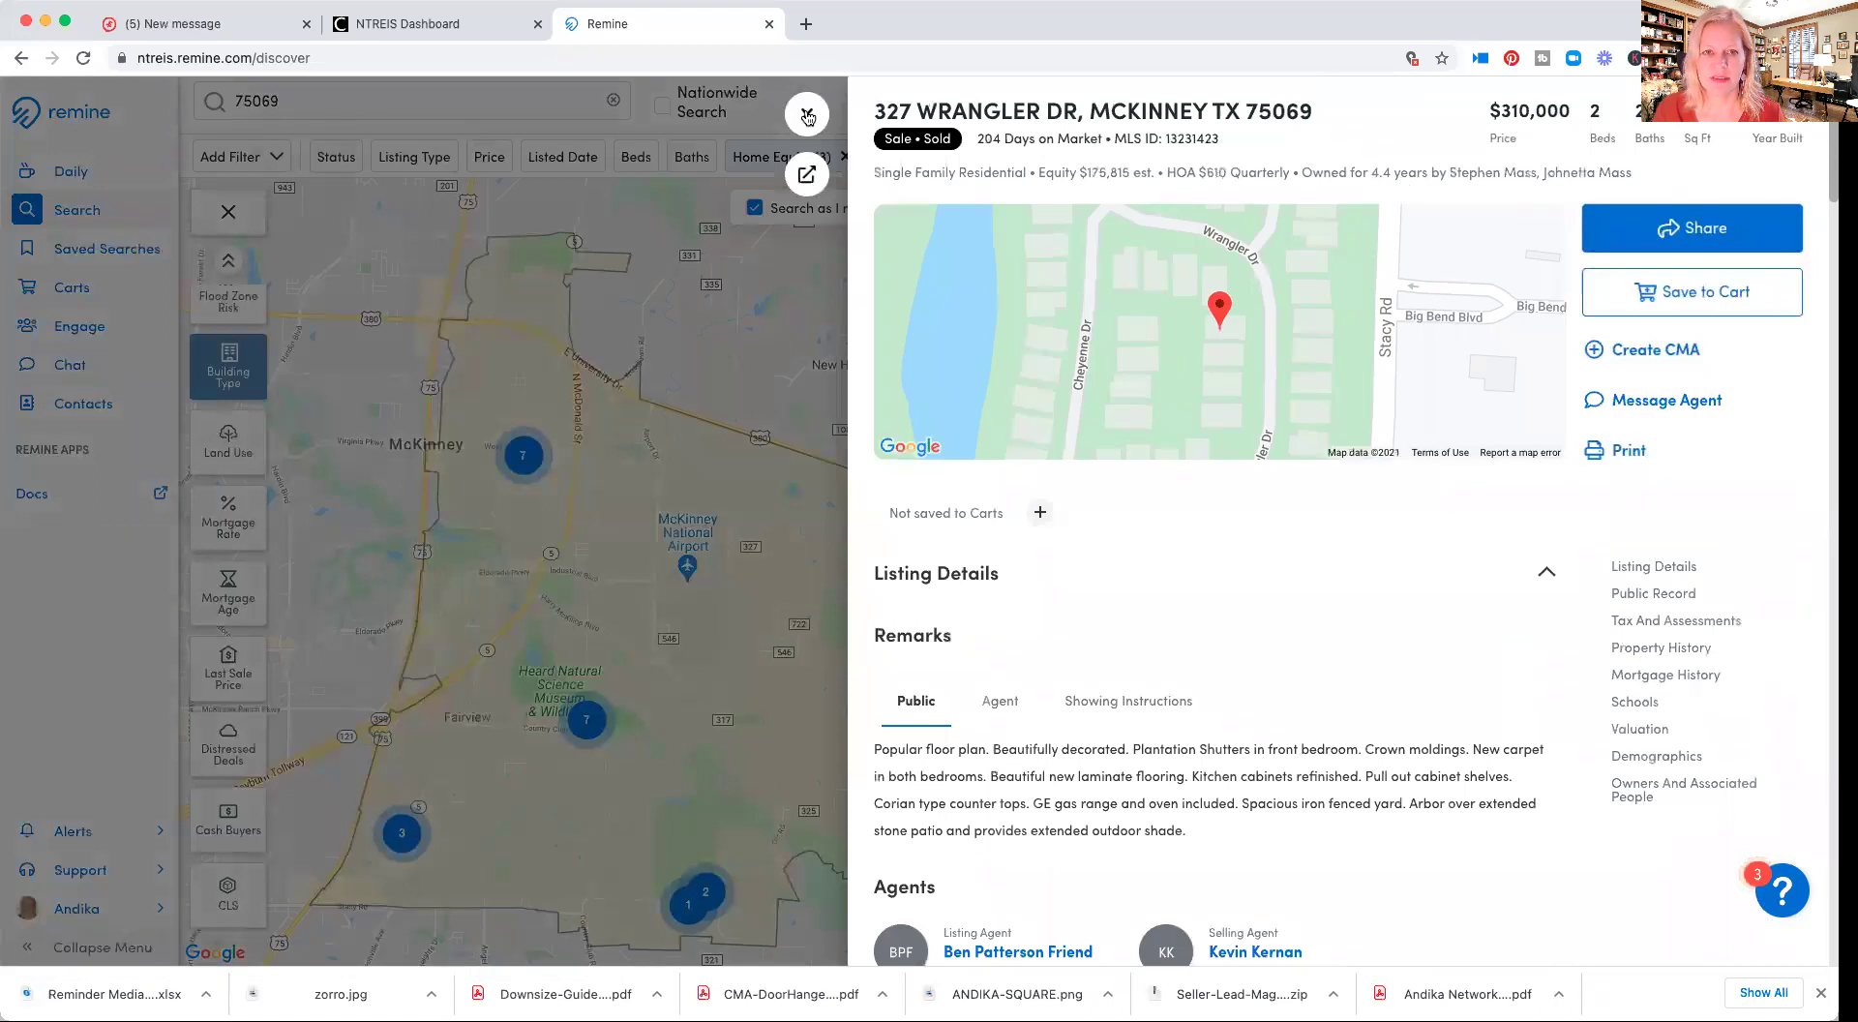
{"action": "key", "text": "Escape"}
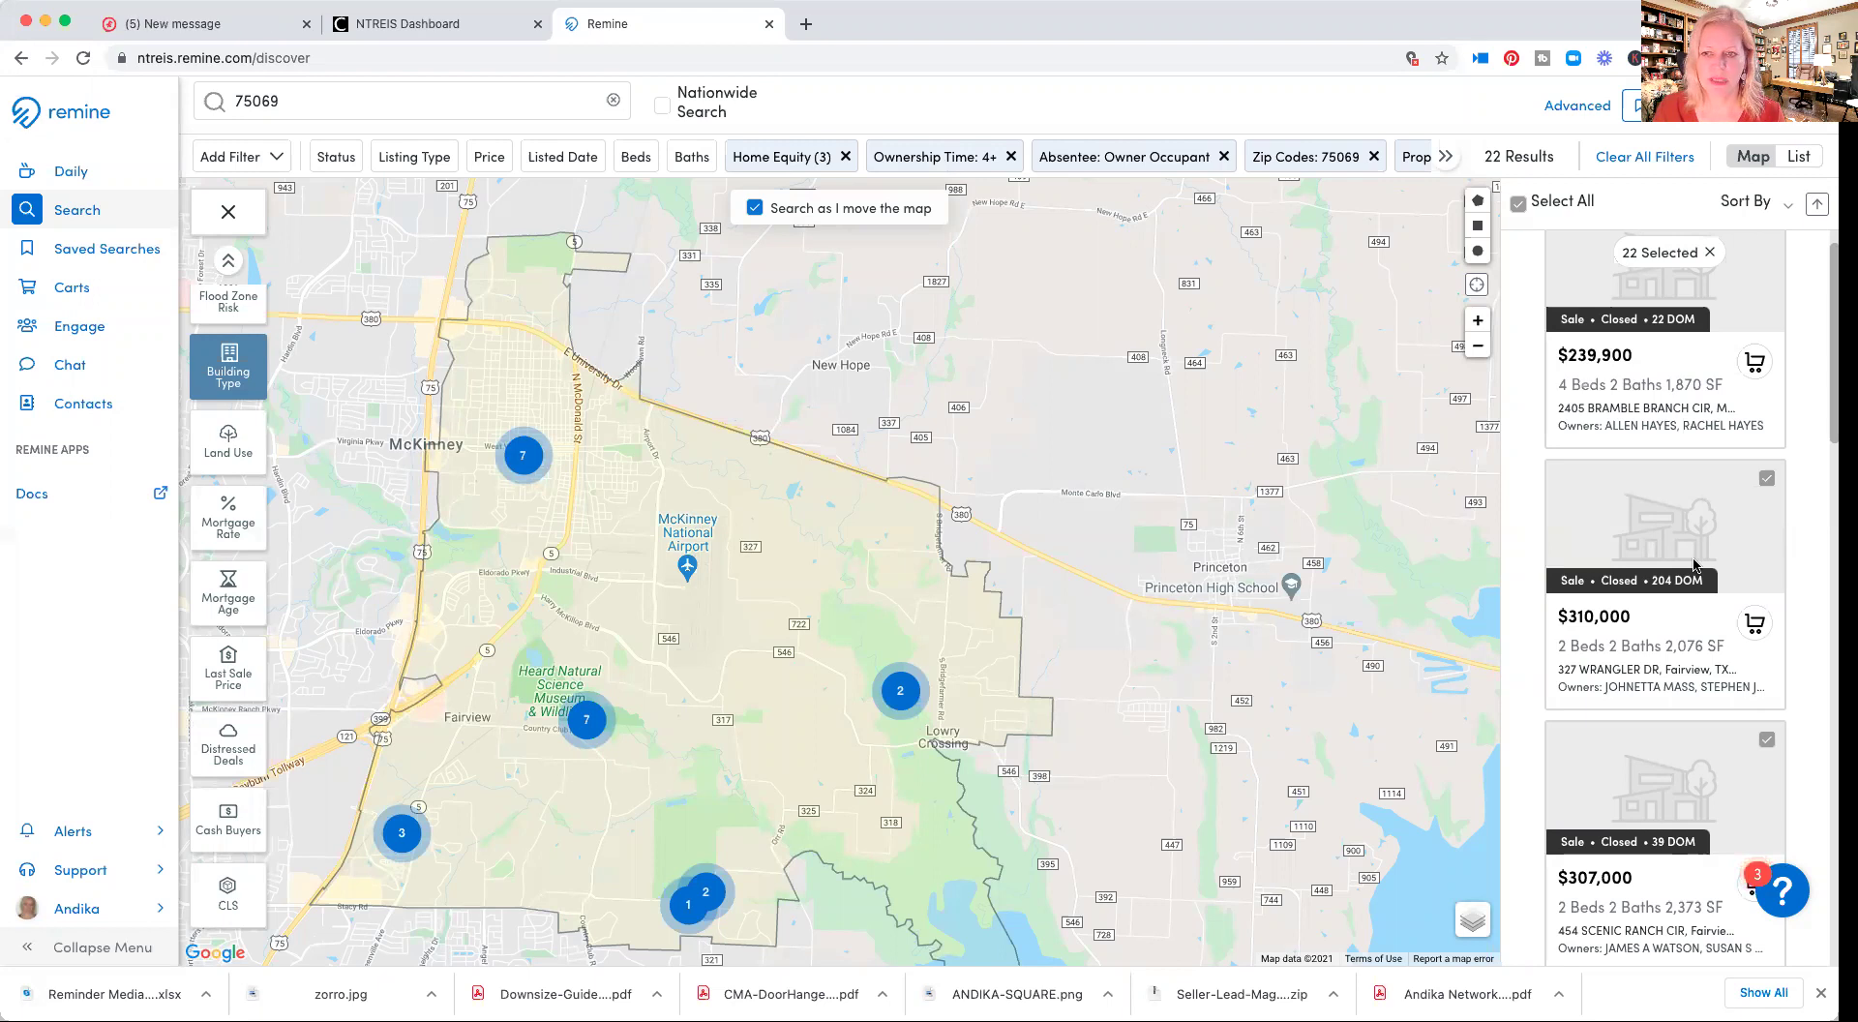
{"action": "scroll", "coordinate": [1692, 565], "scroll_direction": "down", "scroll_amount": 3}
{"action": "scroll", "coordinate": [1692, 565], "scroll_direction": "down", "scroll_amount": 6}
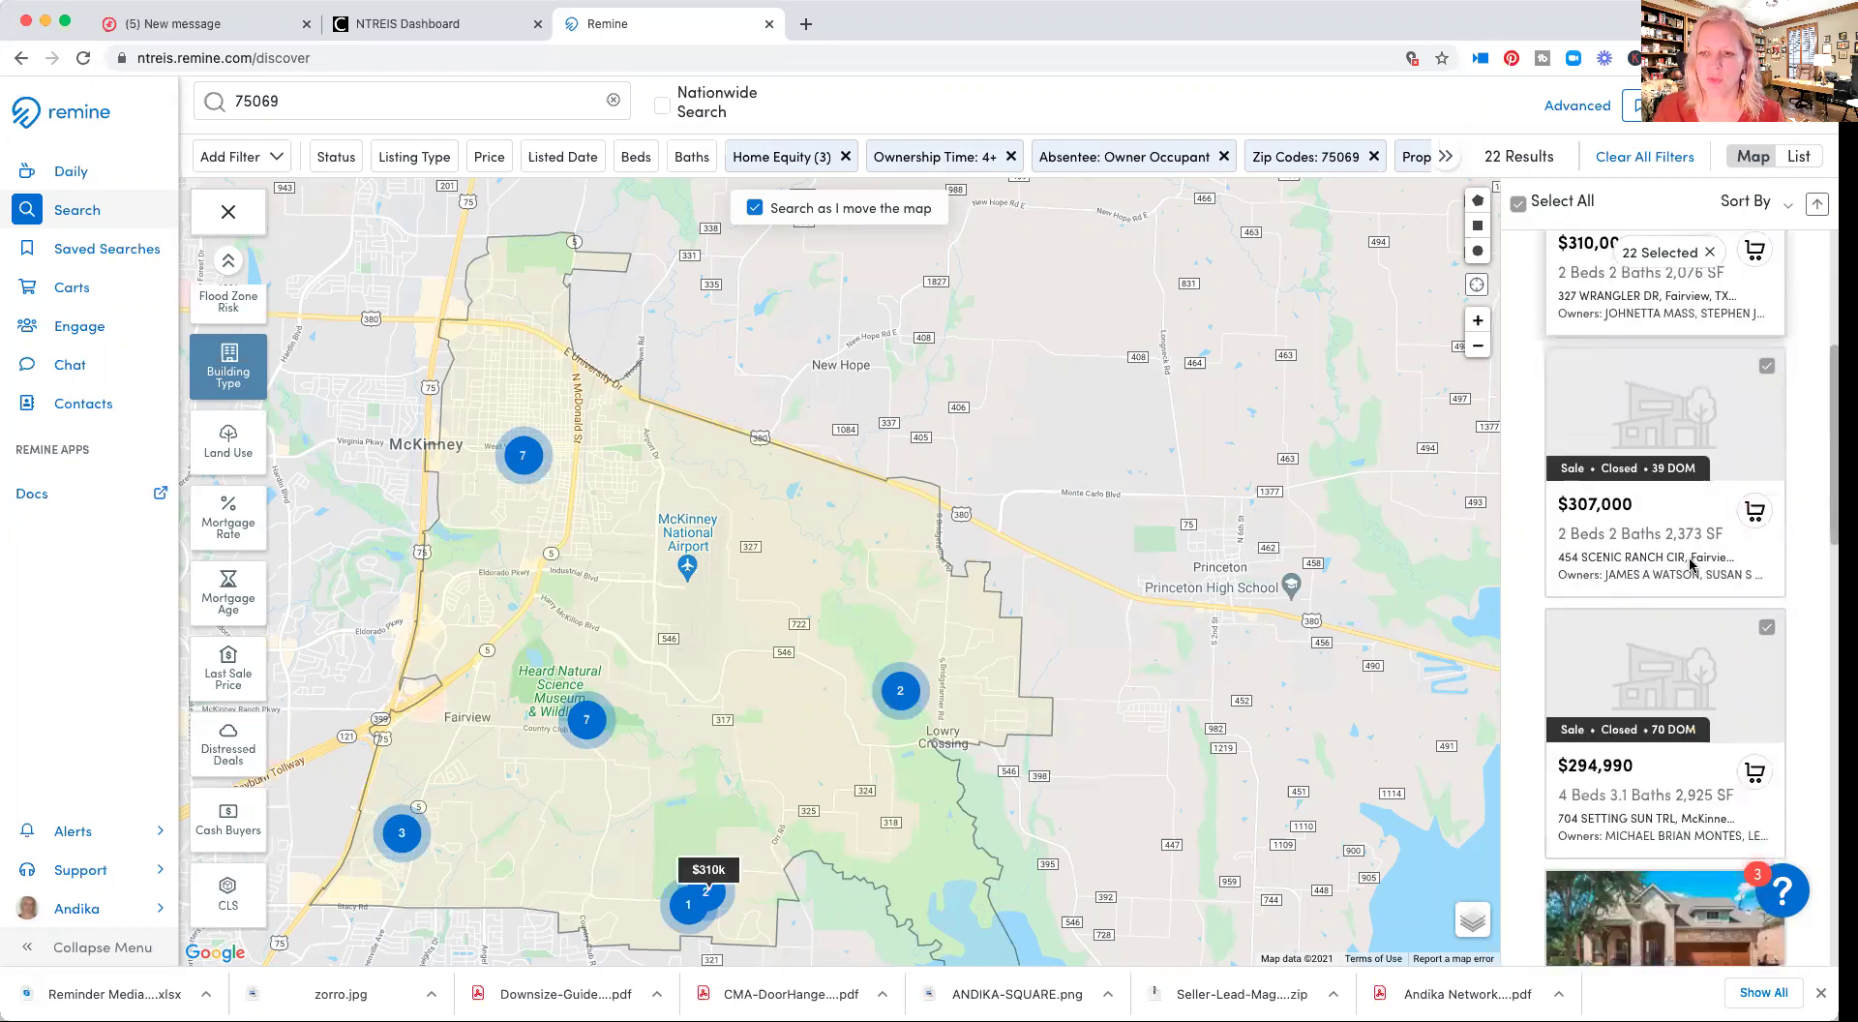
{"action": "scroll", "coordinate": [1692, 565], "scroll_direction": "down", "scroll_amount": 3}
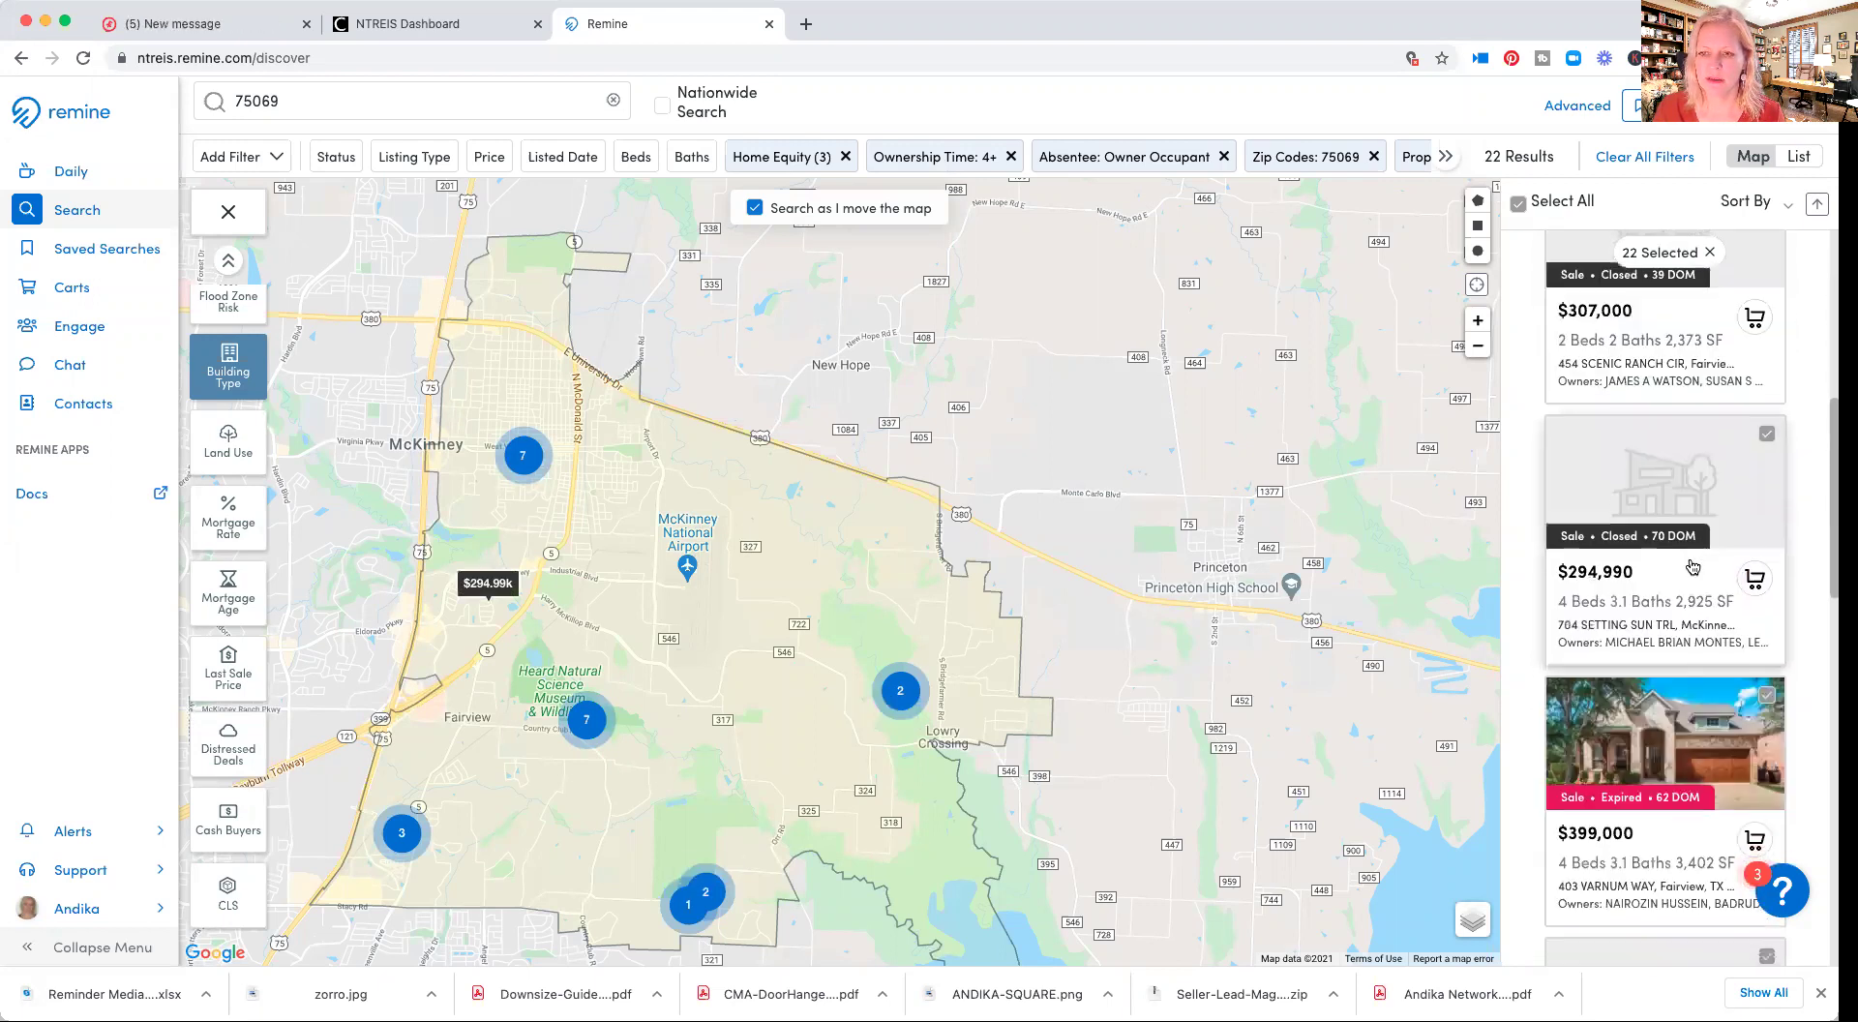
{"action": "mouse_move", "coordinate": [1699, 620]}
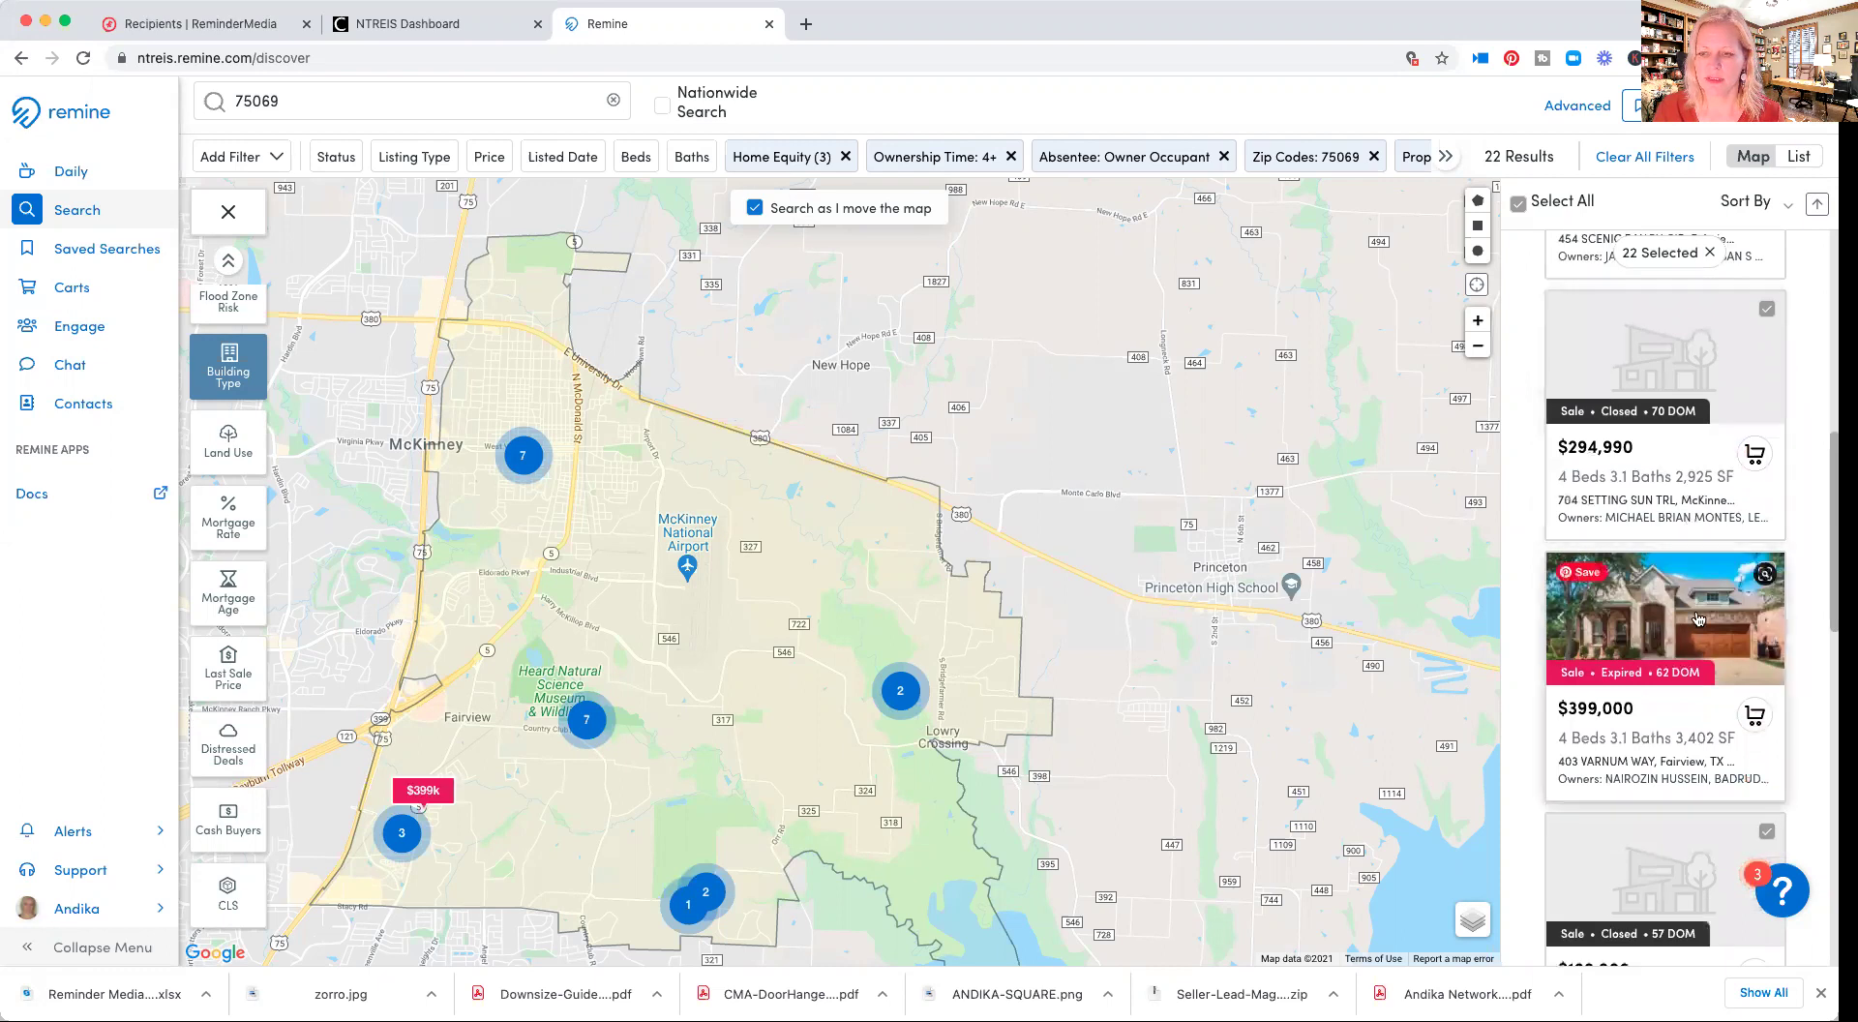
{"action": "left_click", "coordinate": [1699, 620]}
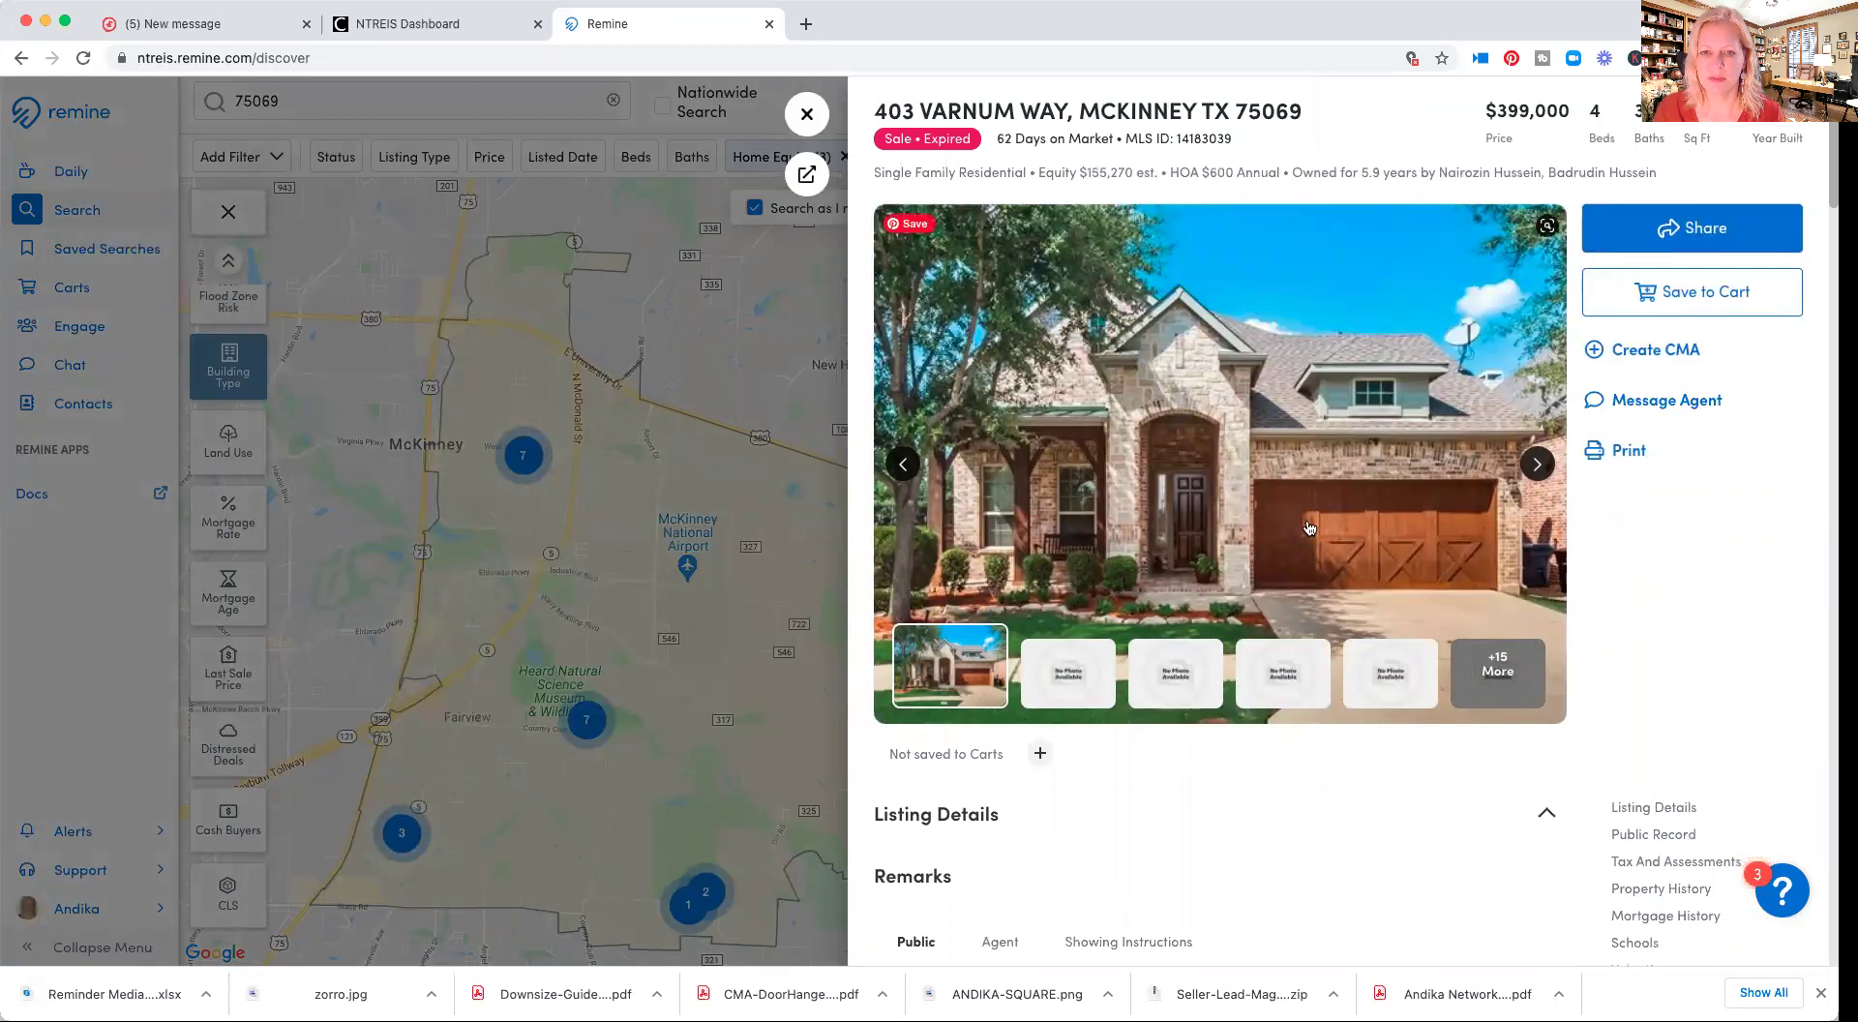
{"action": "left_click", "coordinate": [807, 114]}
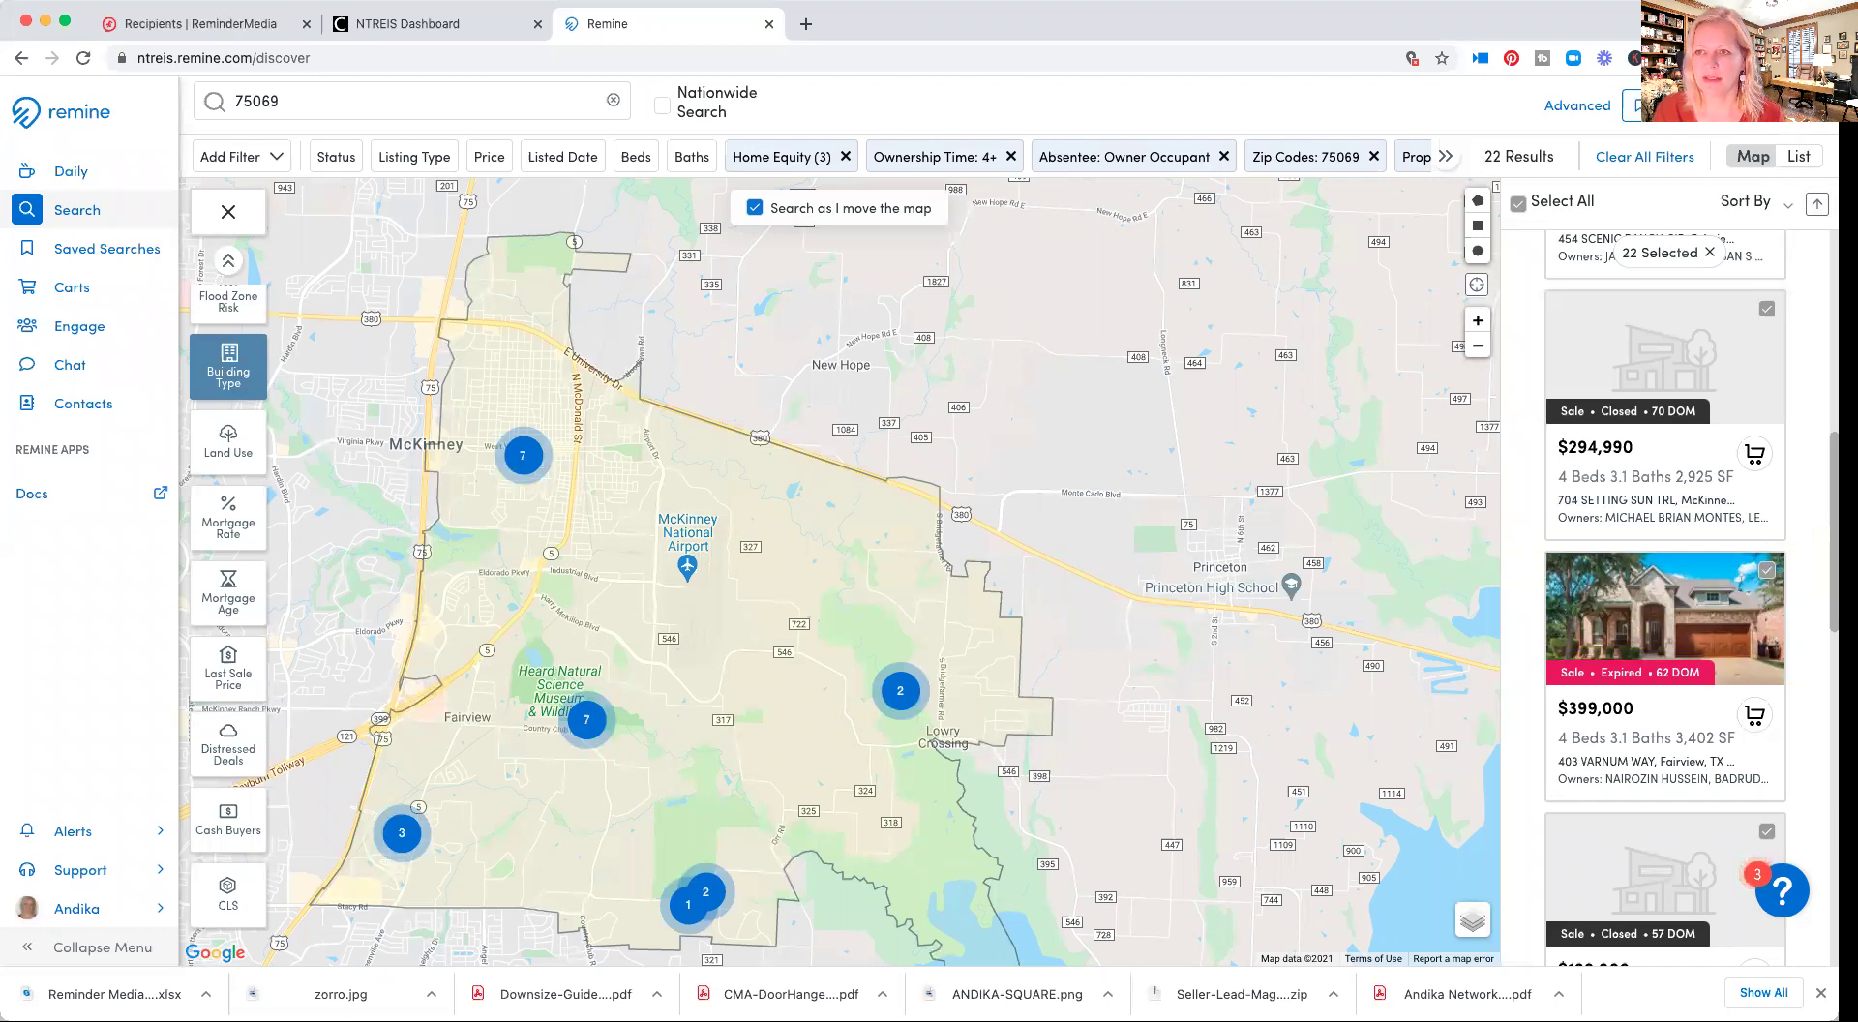
{"action": "left_click", "coordinate": [1645, 106]}
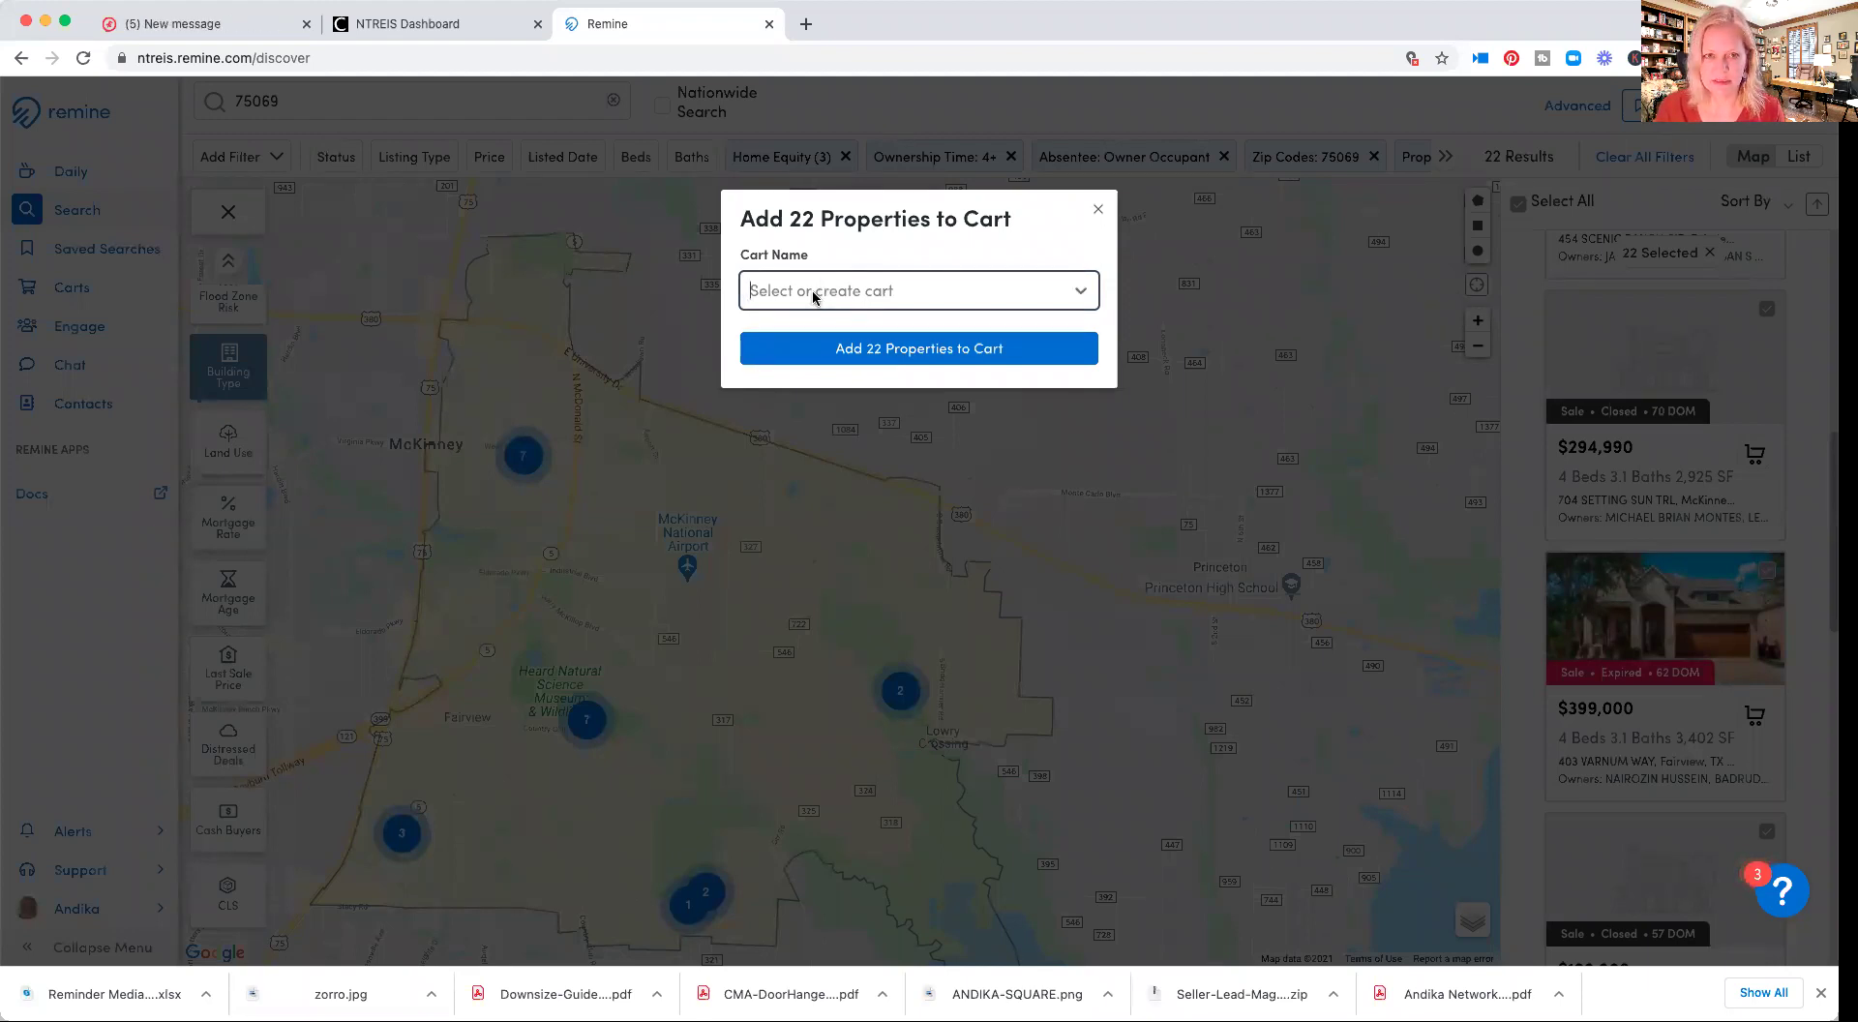
Enter 'McKinney 75069,75071' as the cart name and attempt adding the 22 properties
{"action": "type", "text": "Mc"}
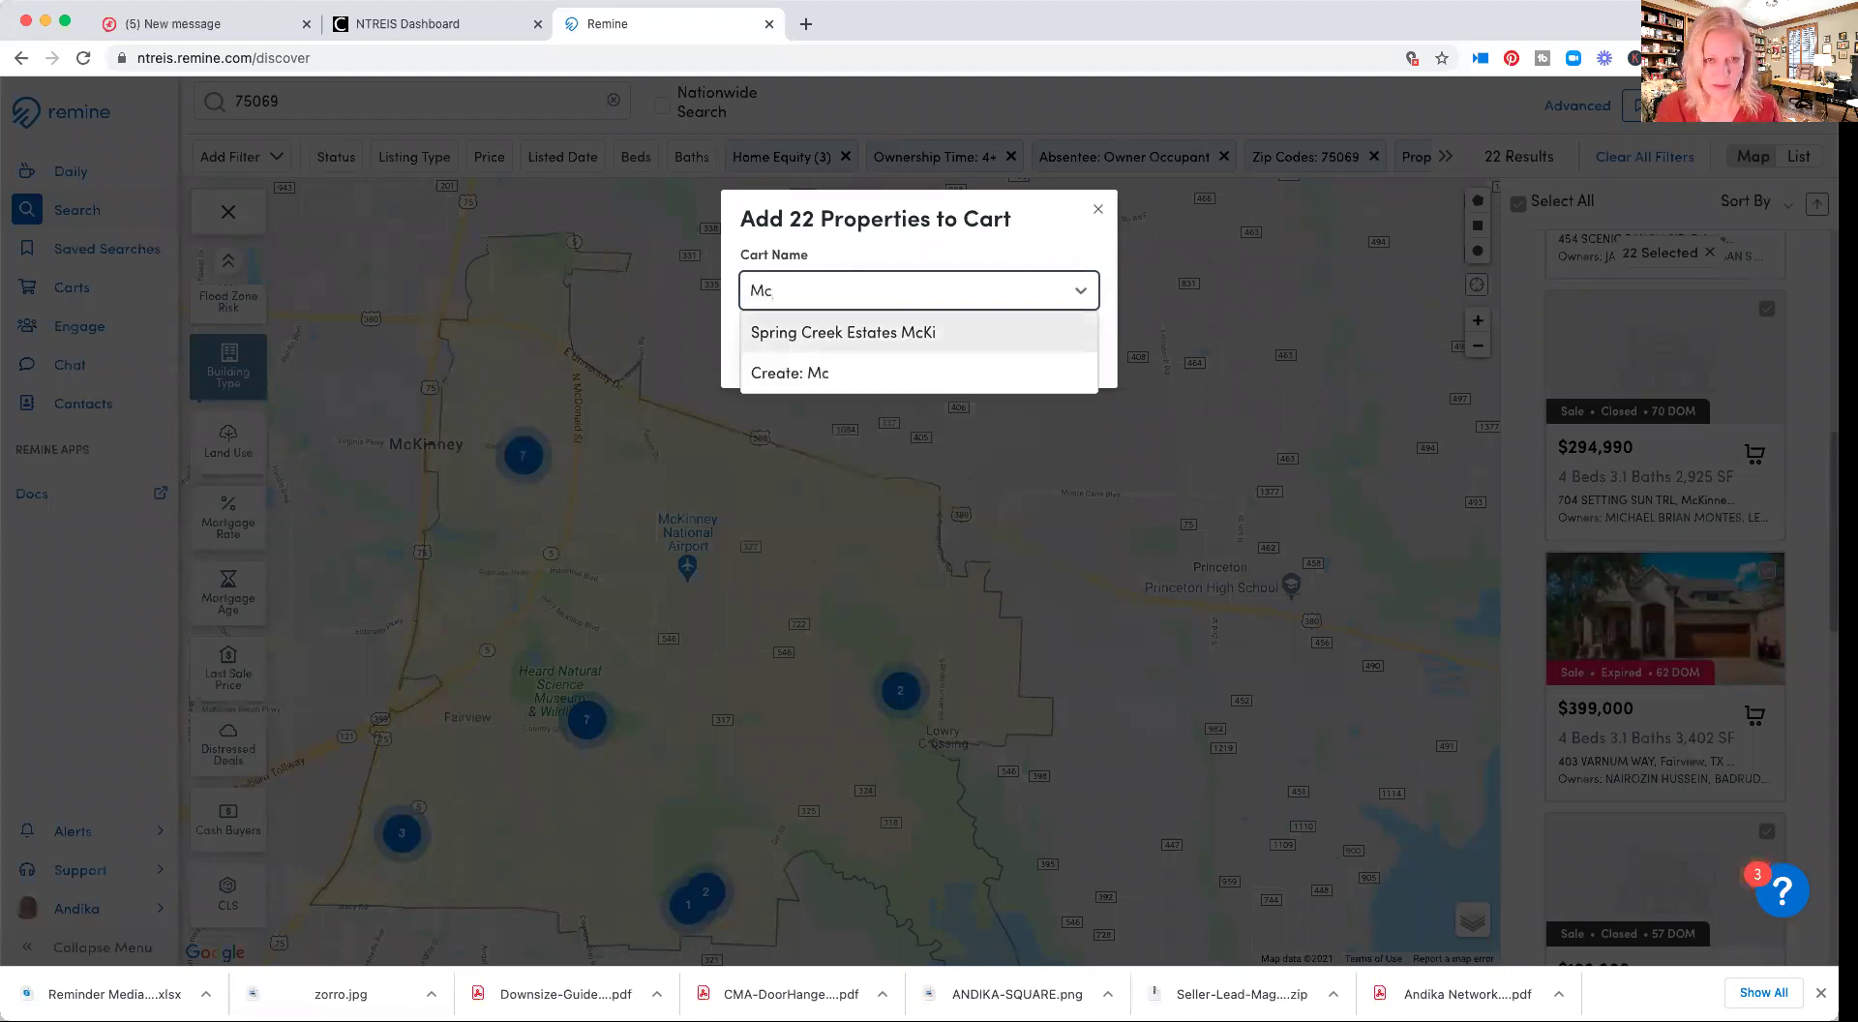
{"action": "type", "text": "Kinney"}
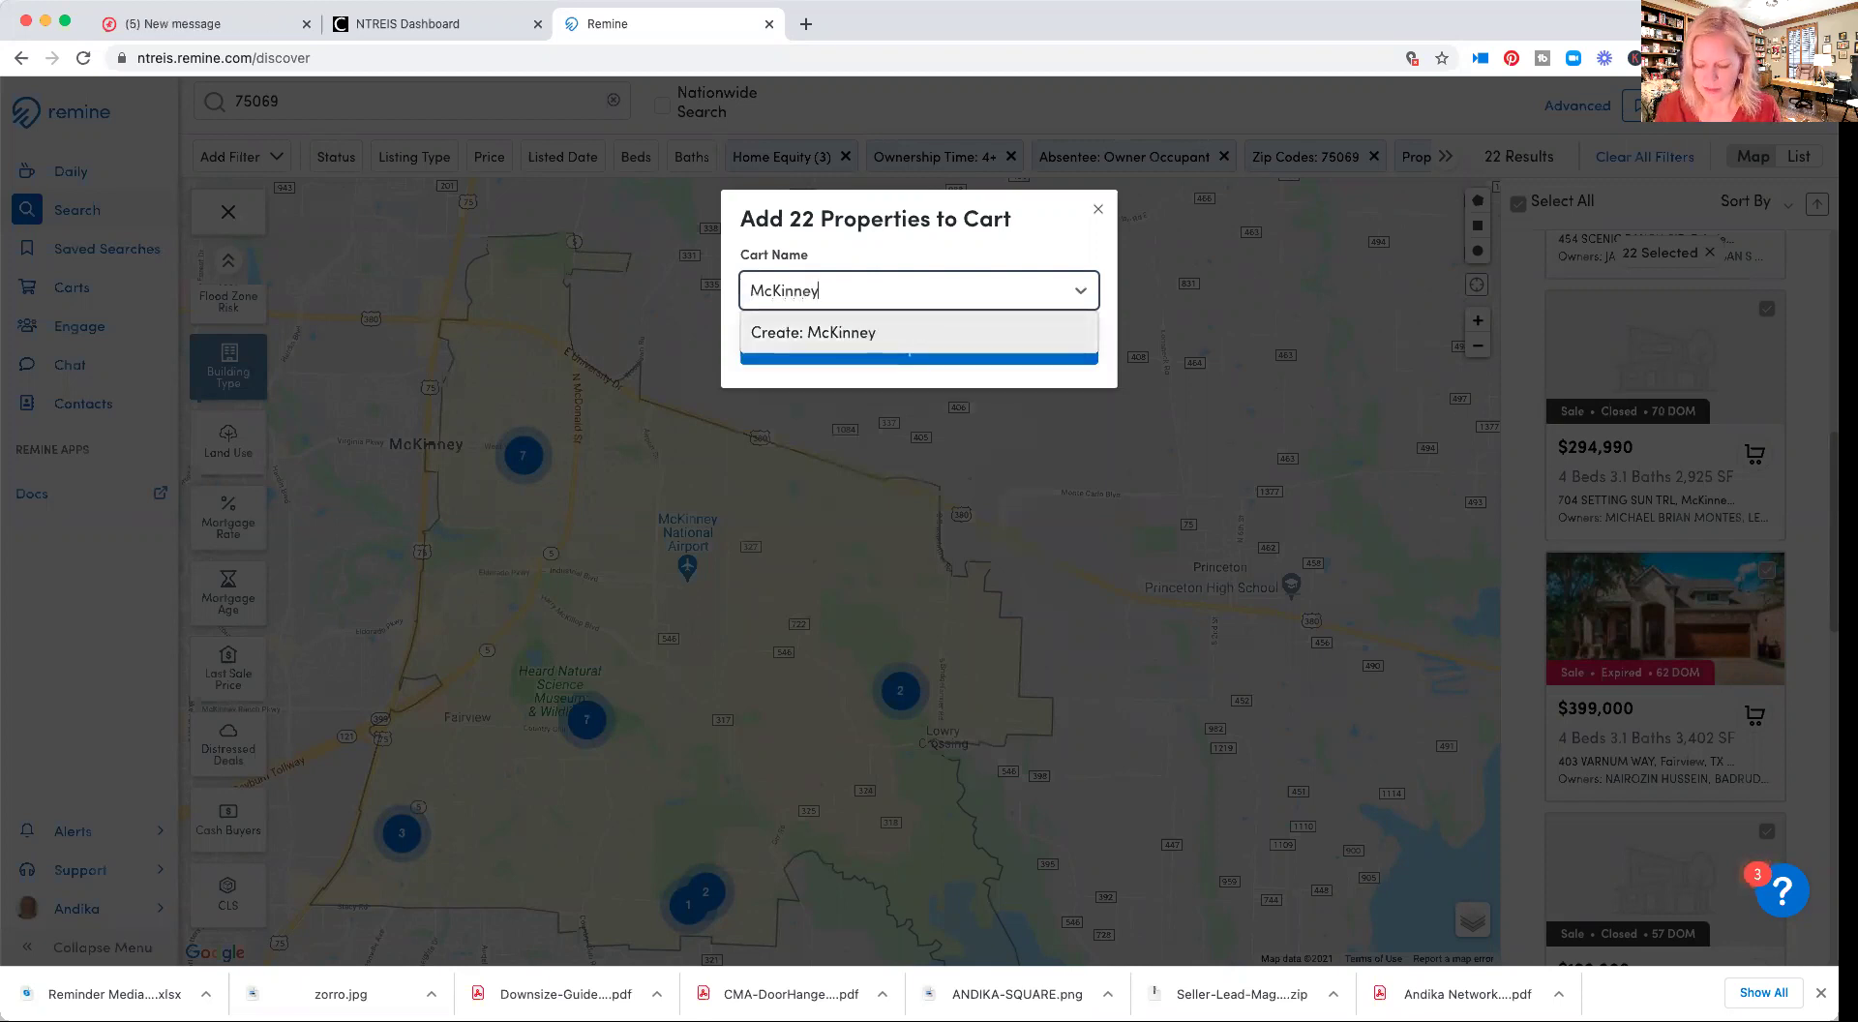
{"action": "type", "text": " 75"}
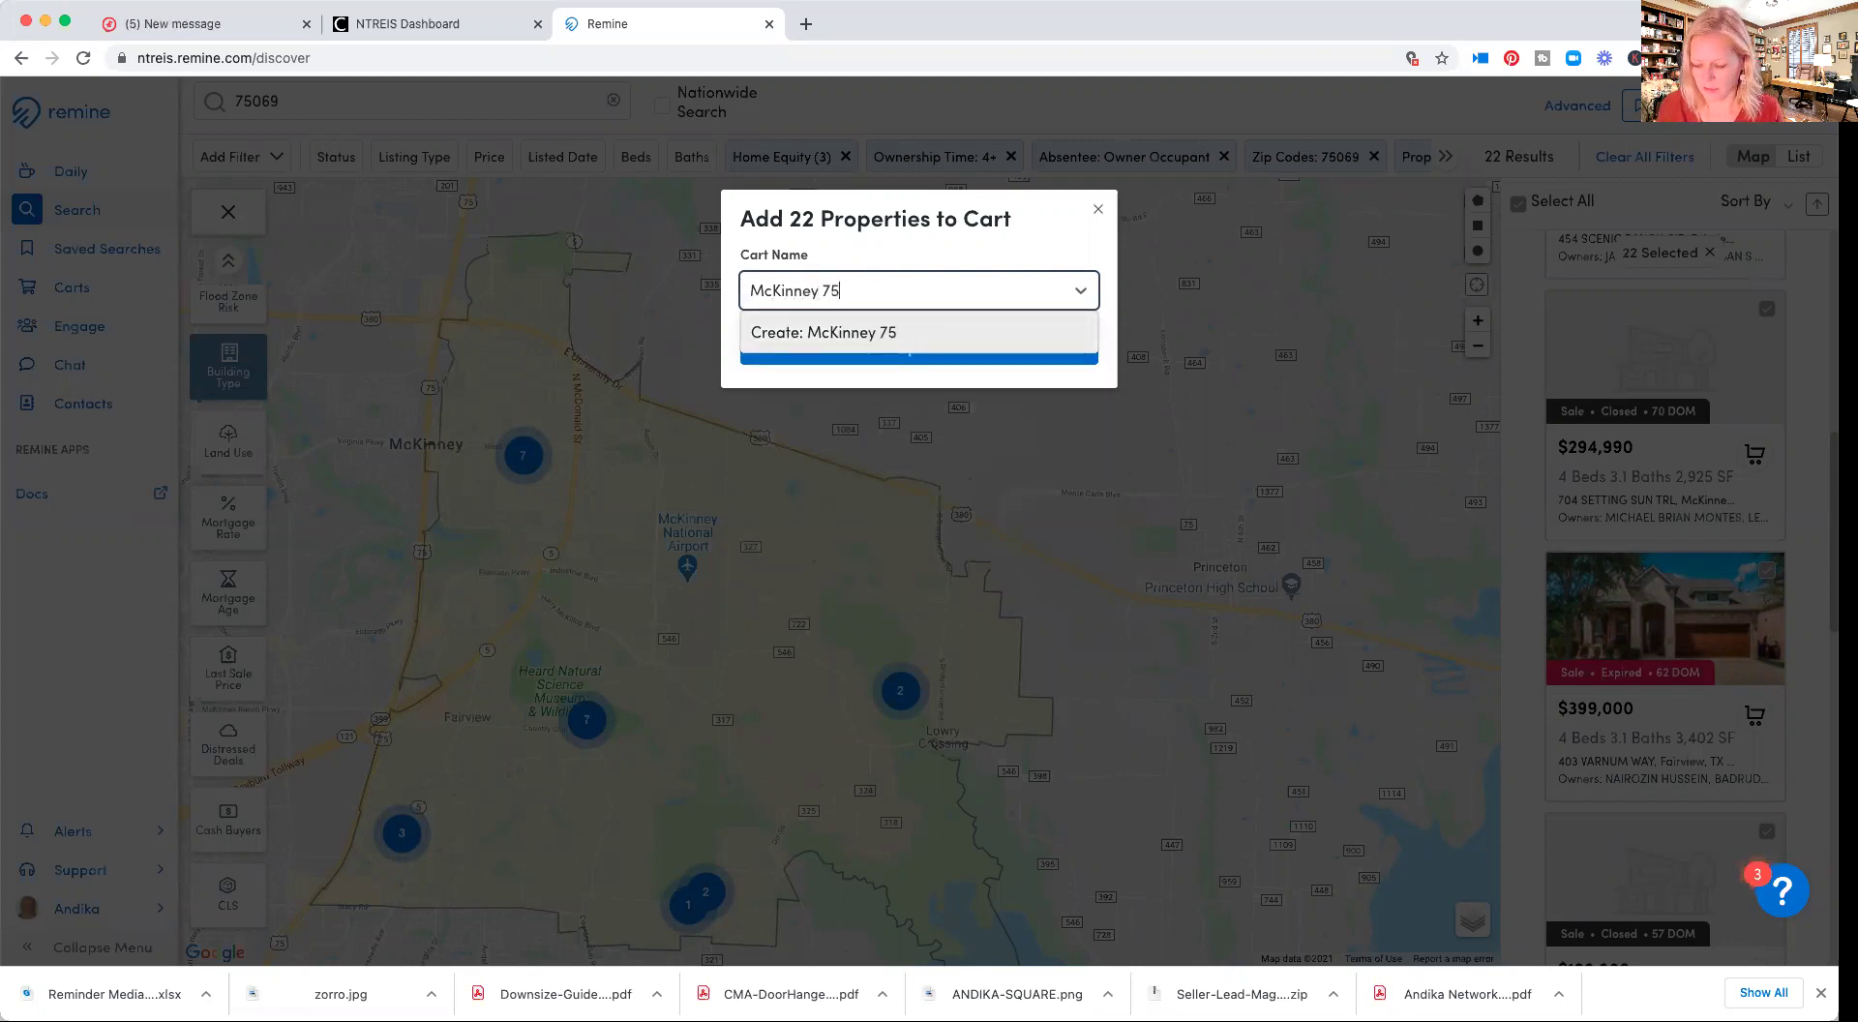
{"action": "type", "text": "069,7"}
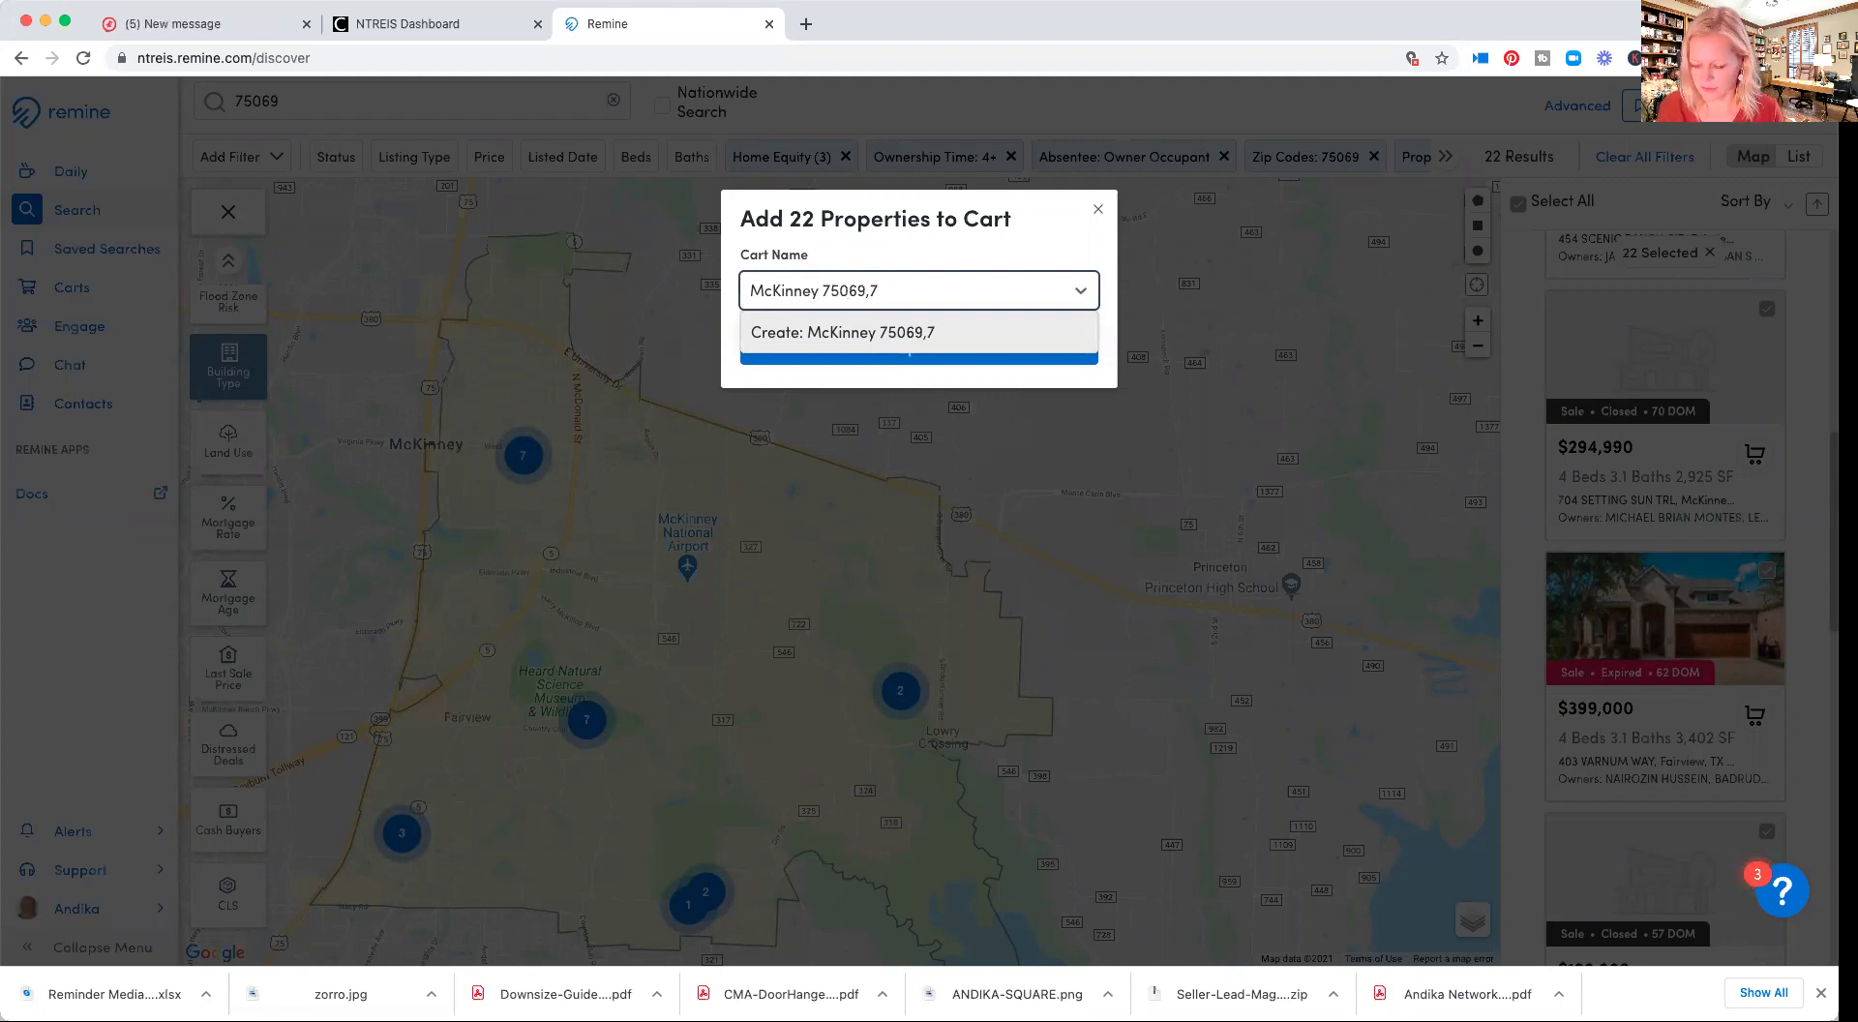
{"action": "type", "text": "5071"}
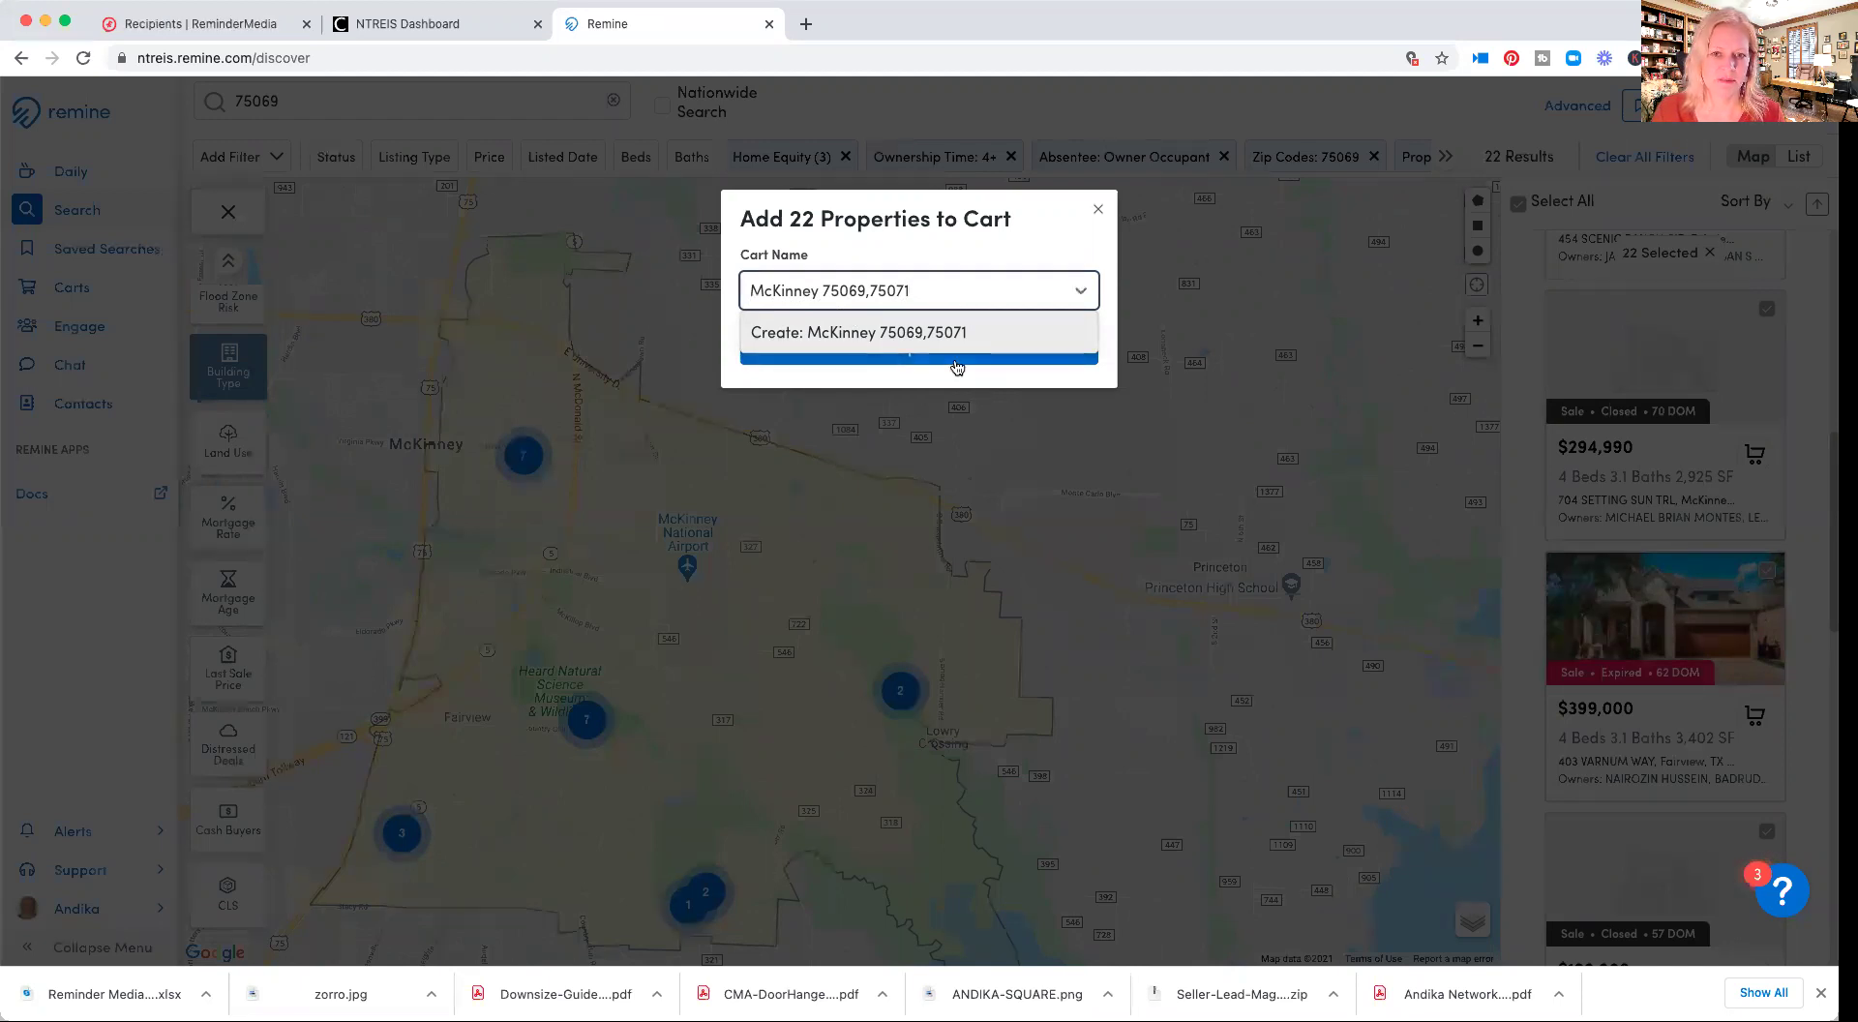
{"action": "left_click", "coordinate": [957, 368]}
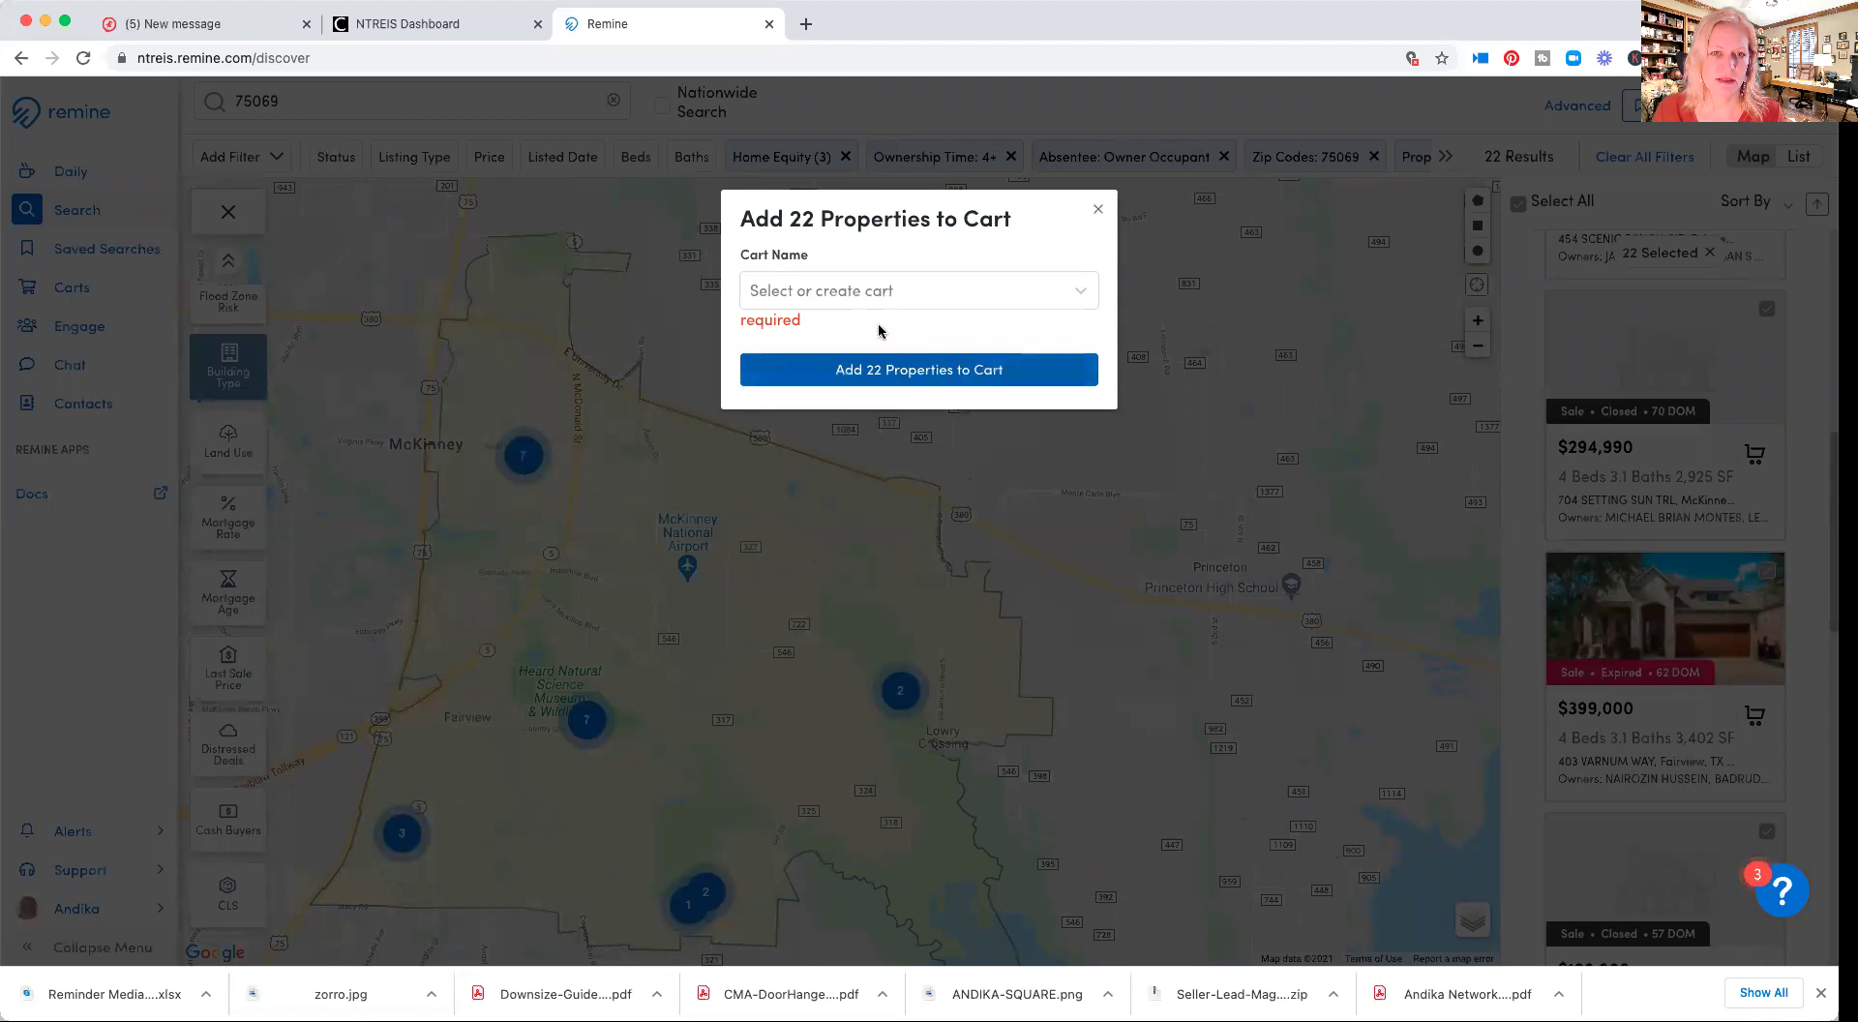
{"action": "left_click", "coordinate": [917, 294]}
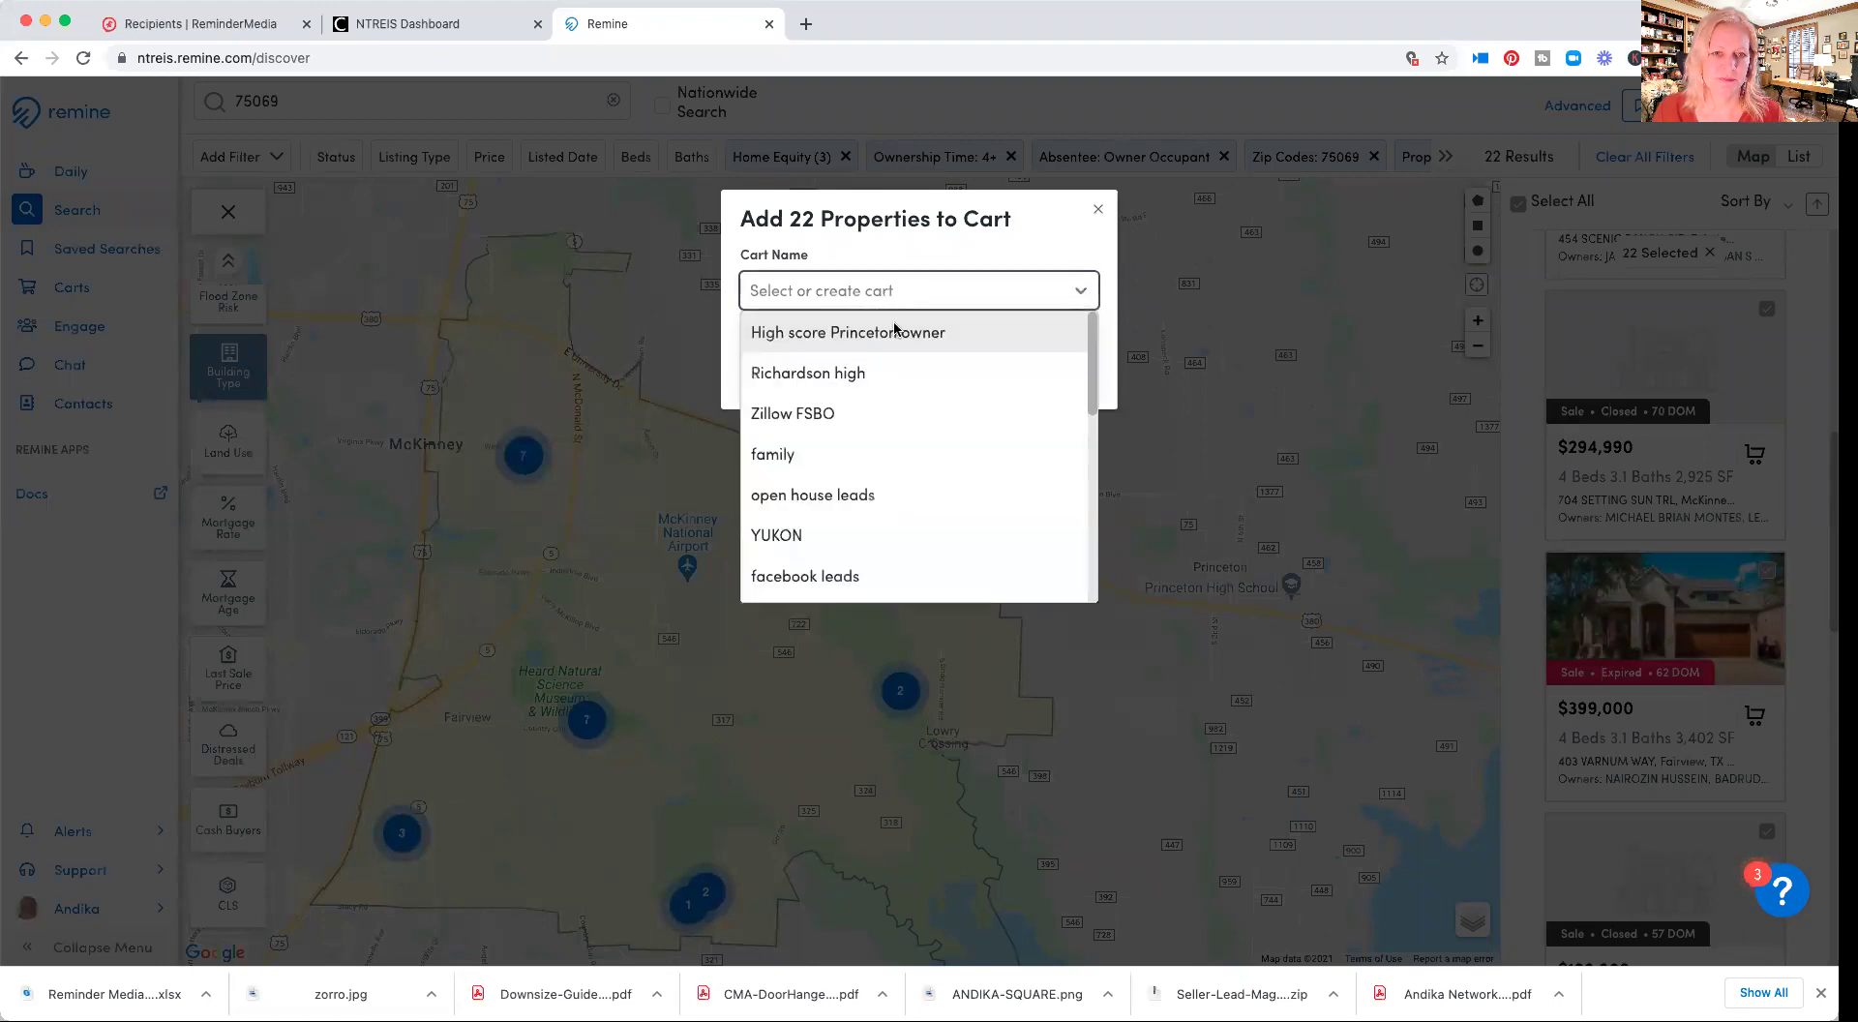
{"action": "scroll", "coordinate": [900, 363], "scroll_direction": "down", "scroll_amount": 5}
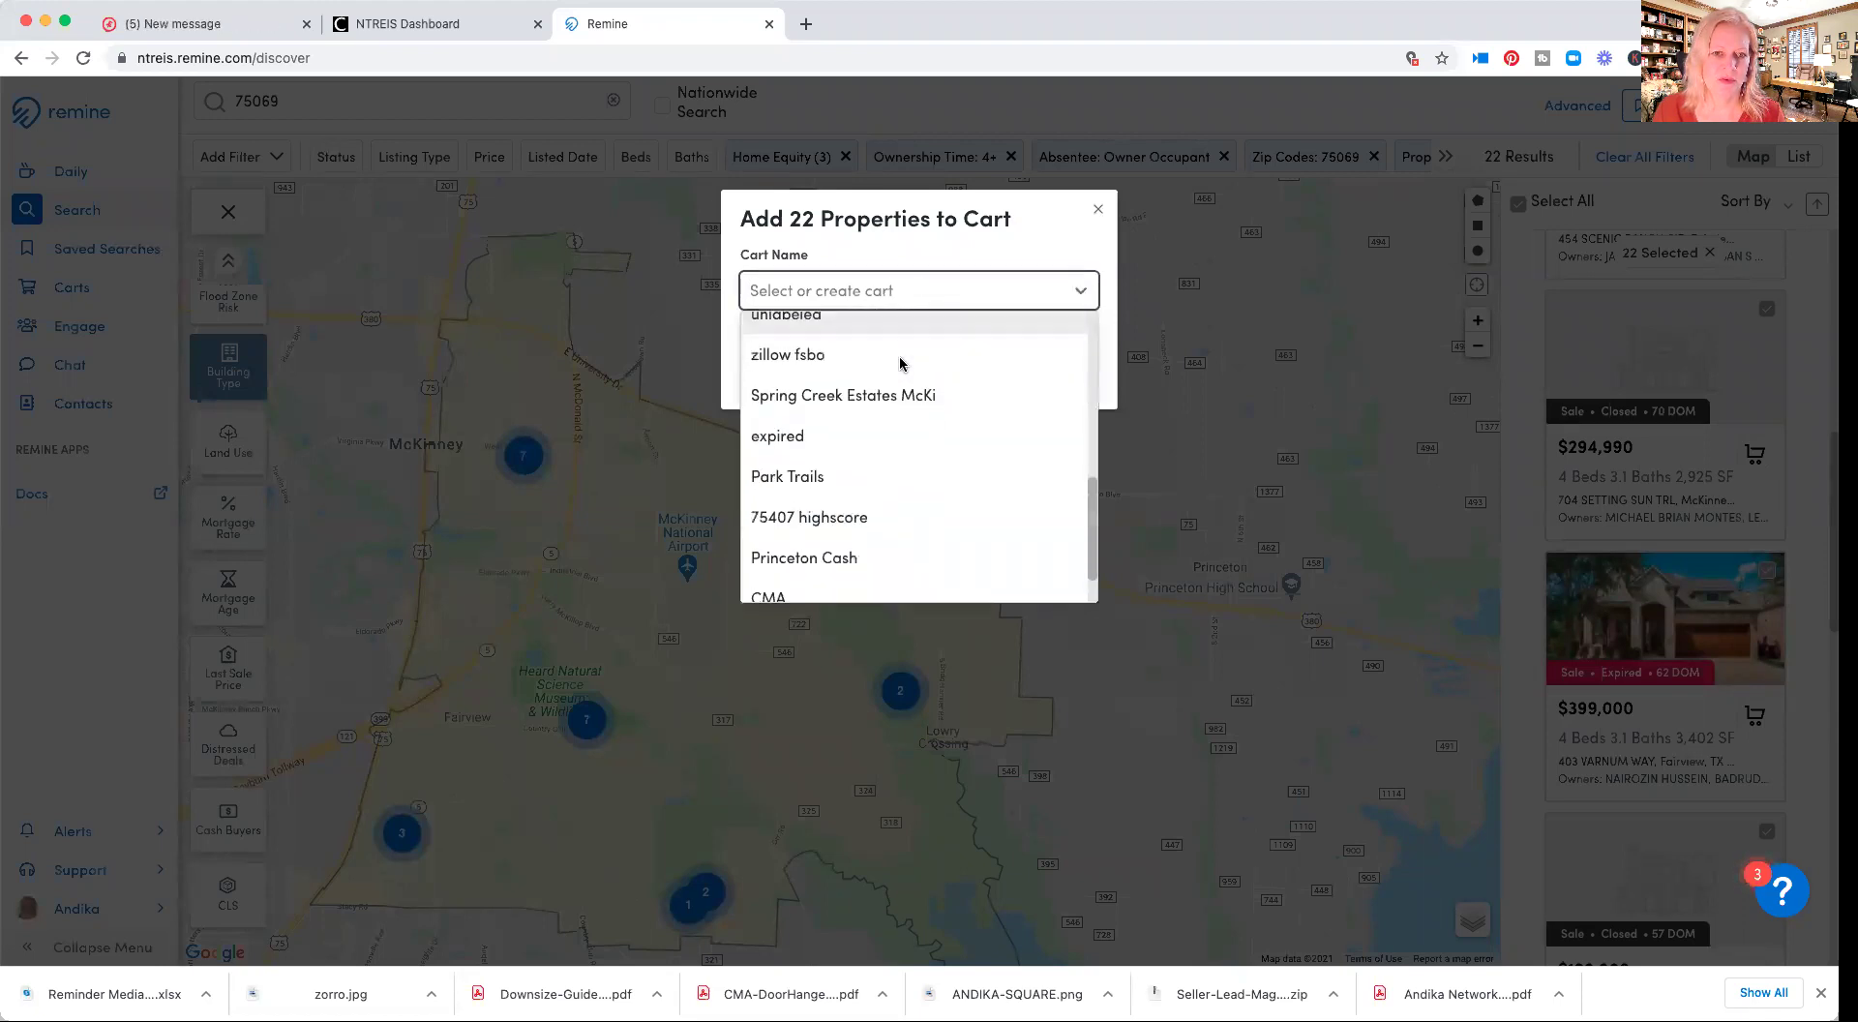
{"action": "scroll", "coordinate": [900, 364], "scroll_direction": "down", "scroll_amount": 1}
{"action": "scroll", "coordinate": [900, 364], "scroll_direction": "up", "scroll_amount": 3}
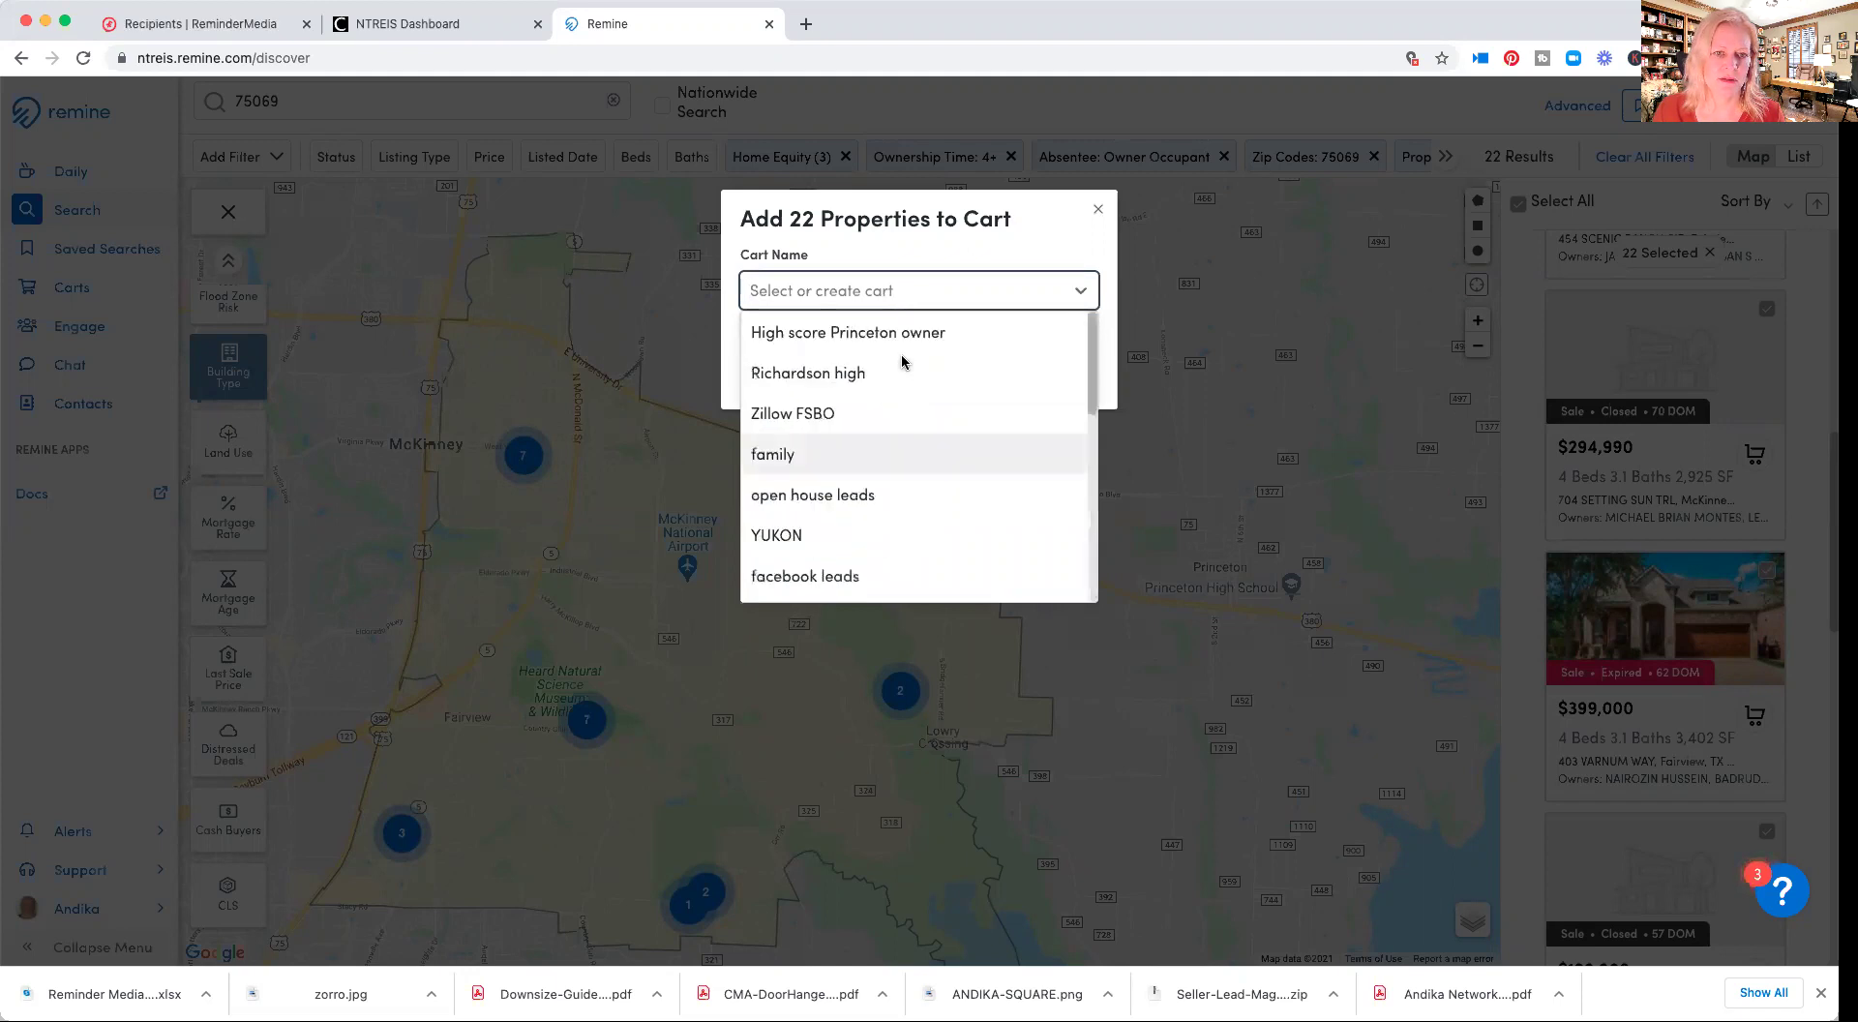
{"action": "left_click", "coordinate": [861, 289]}
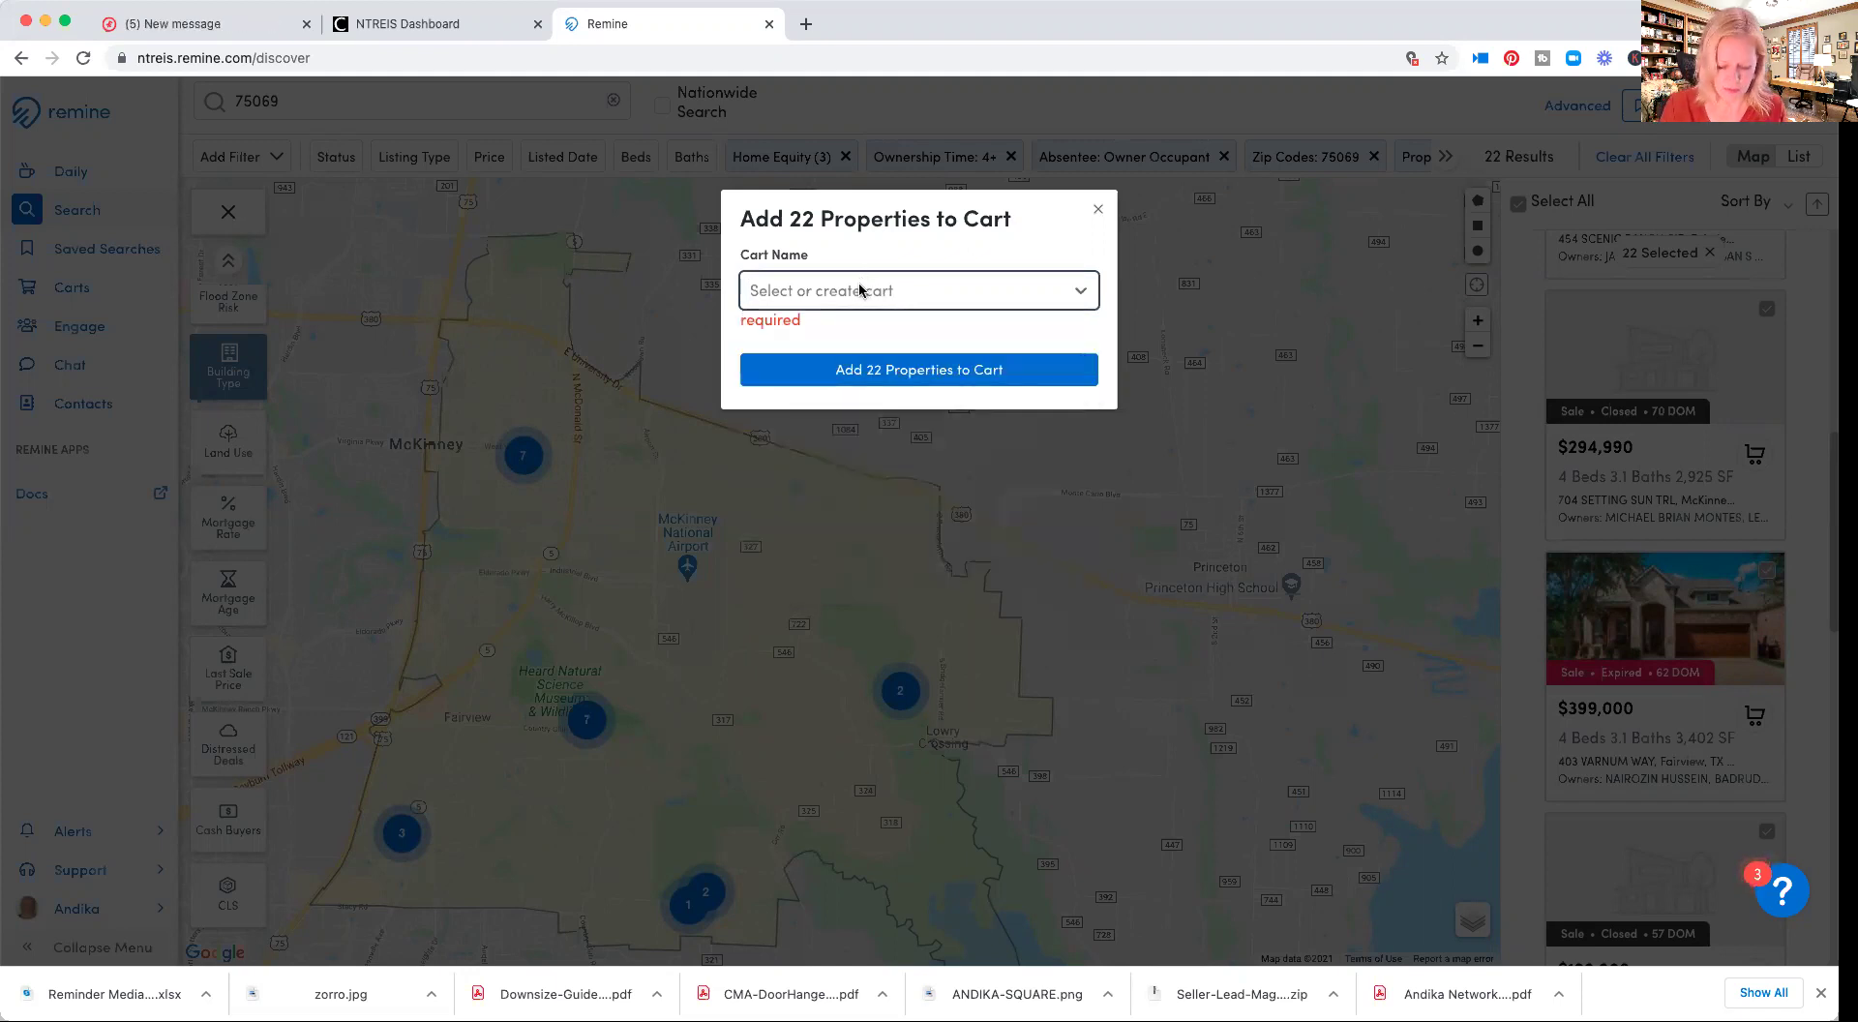
{"action": "type", "text": "McKinn"}
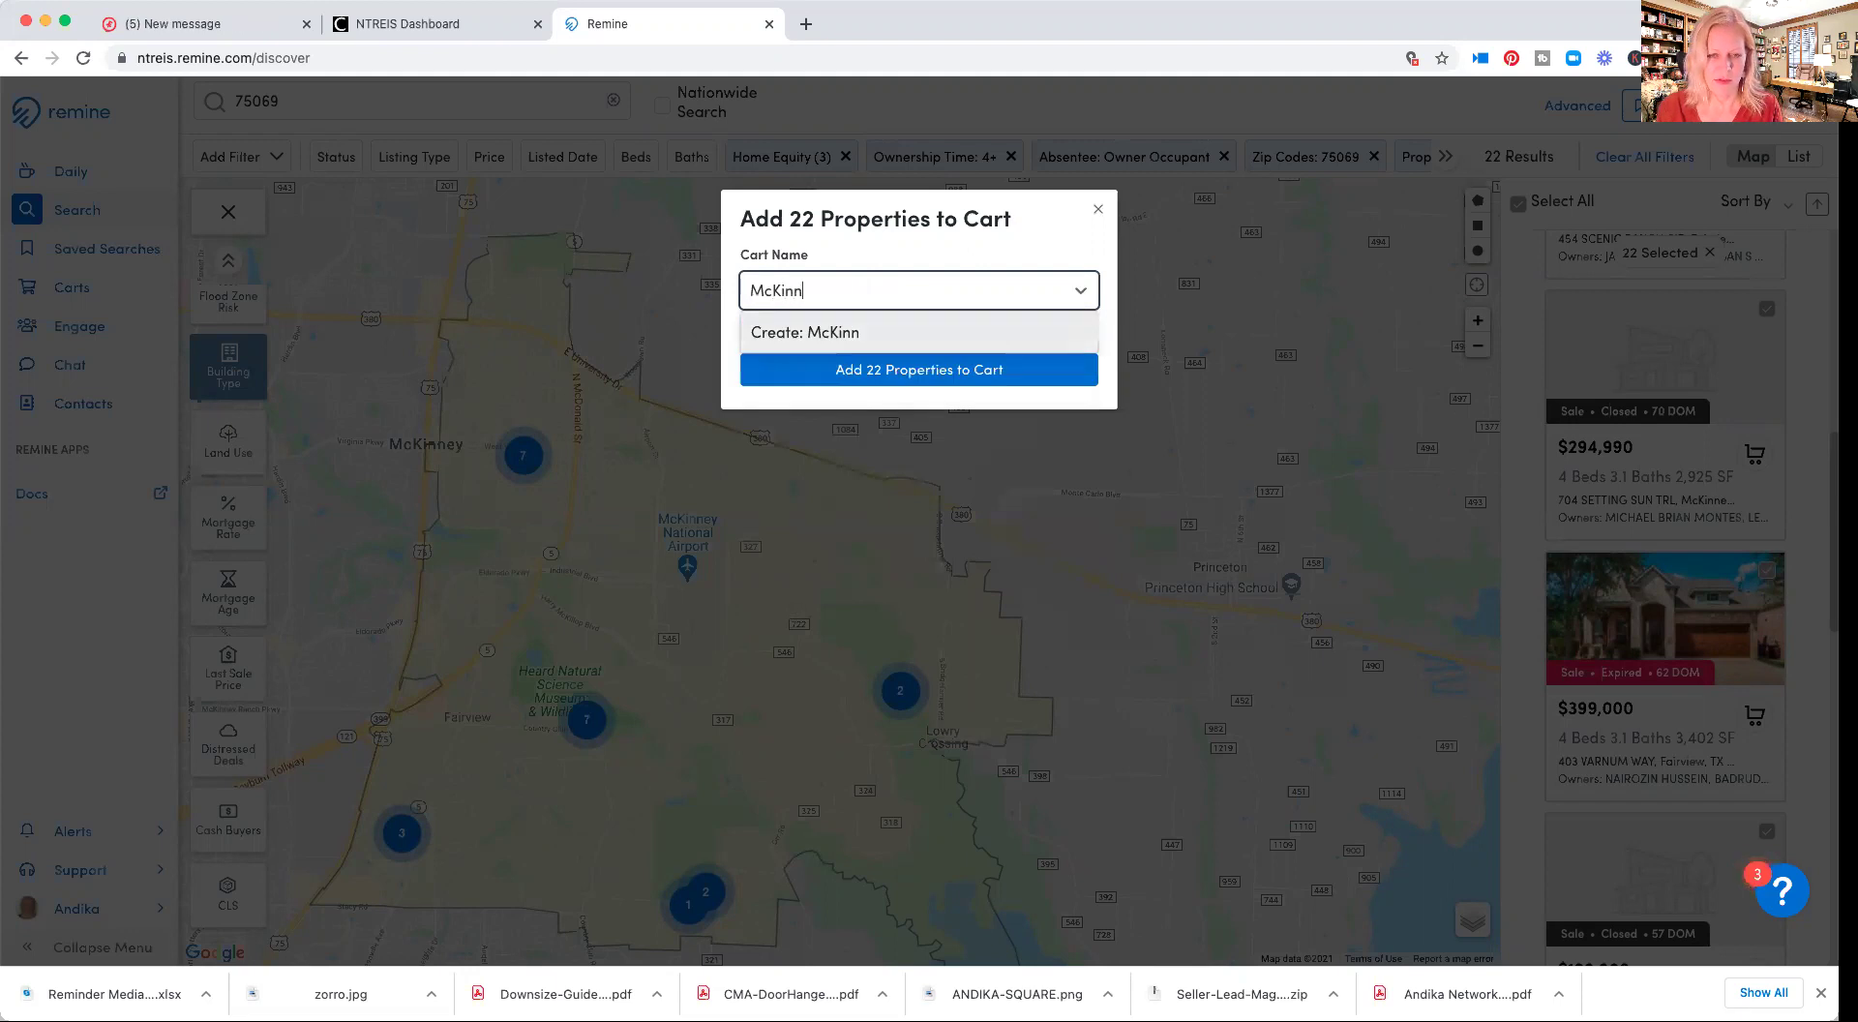
{"action": "type", "text": "ey "}
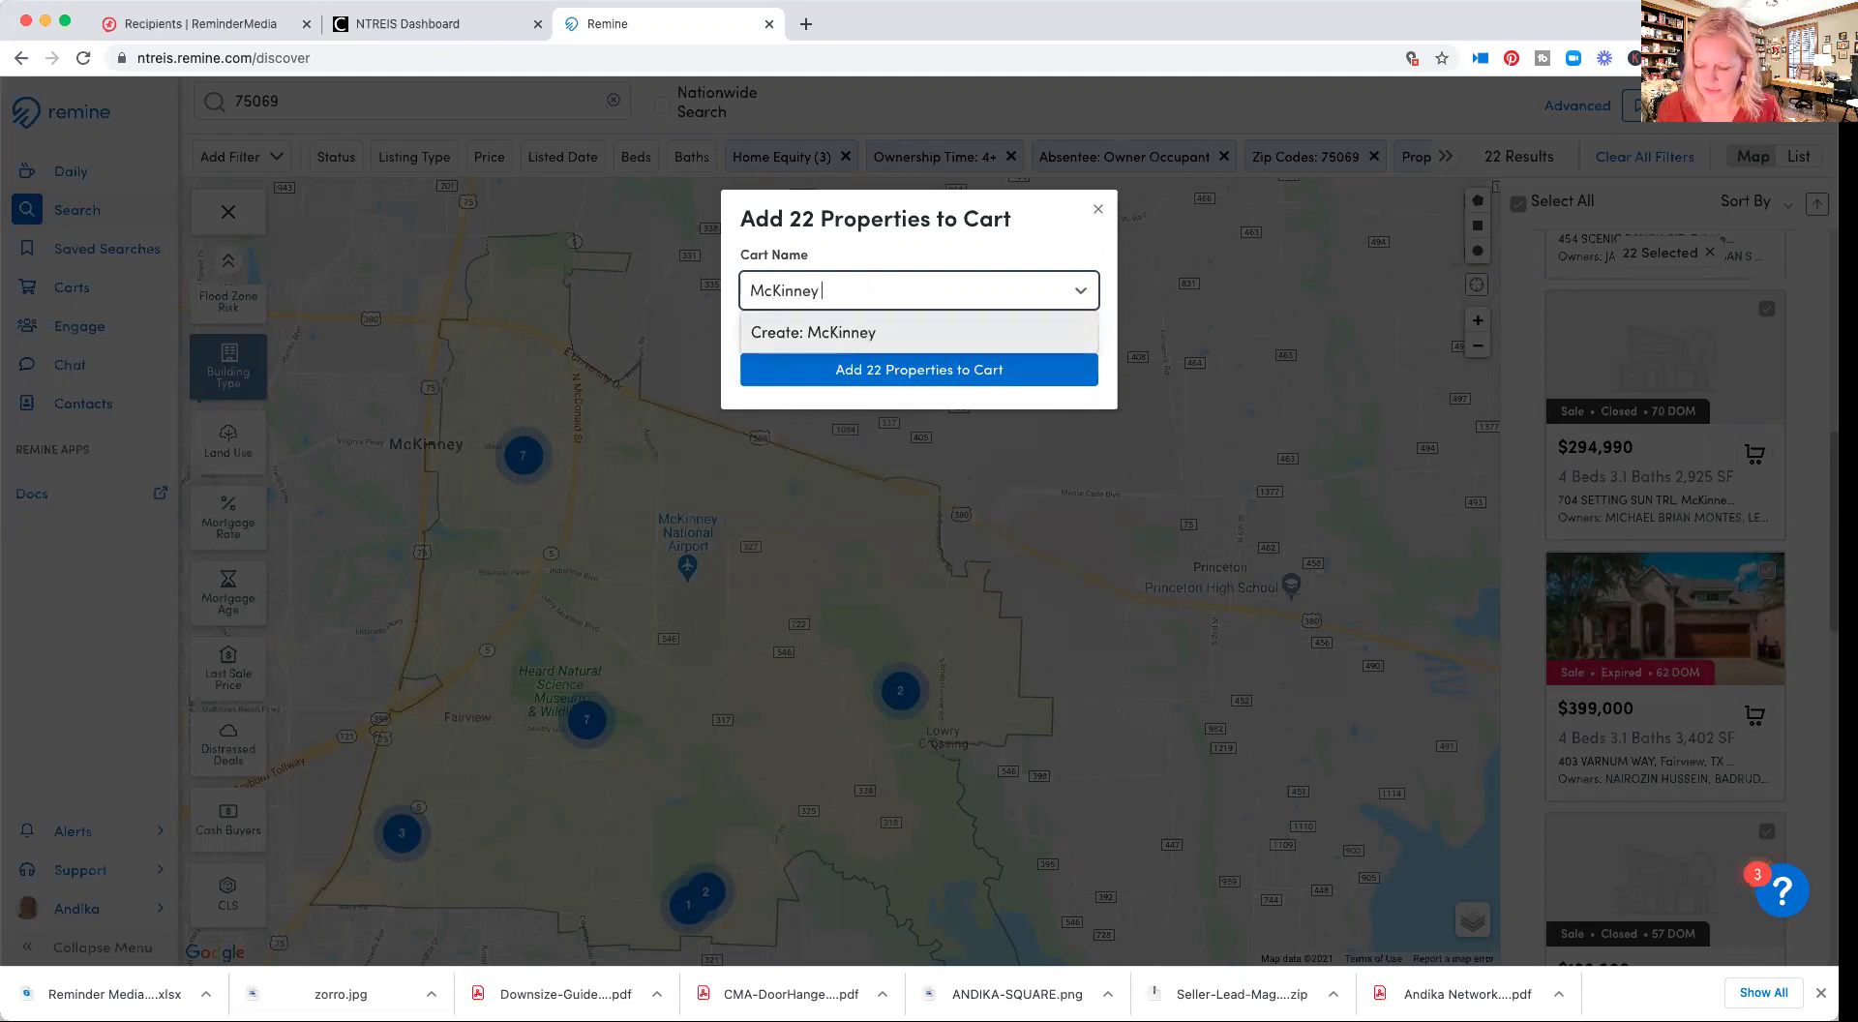
{"action": "type", "text": "75069"}
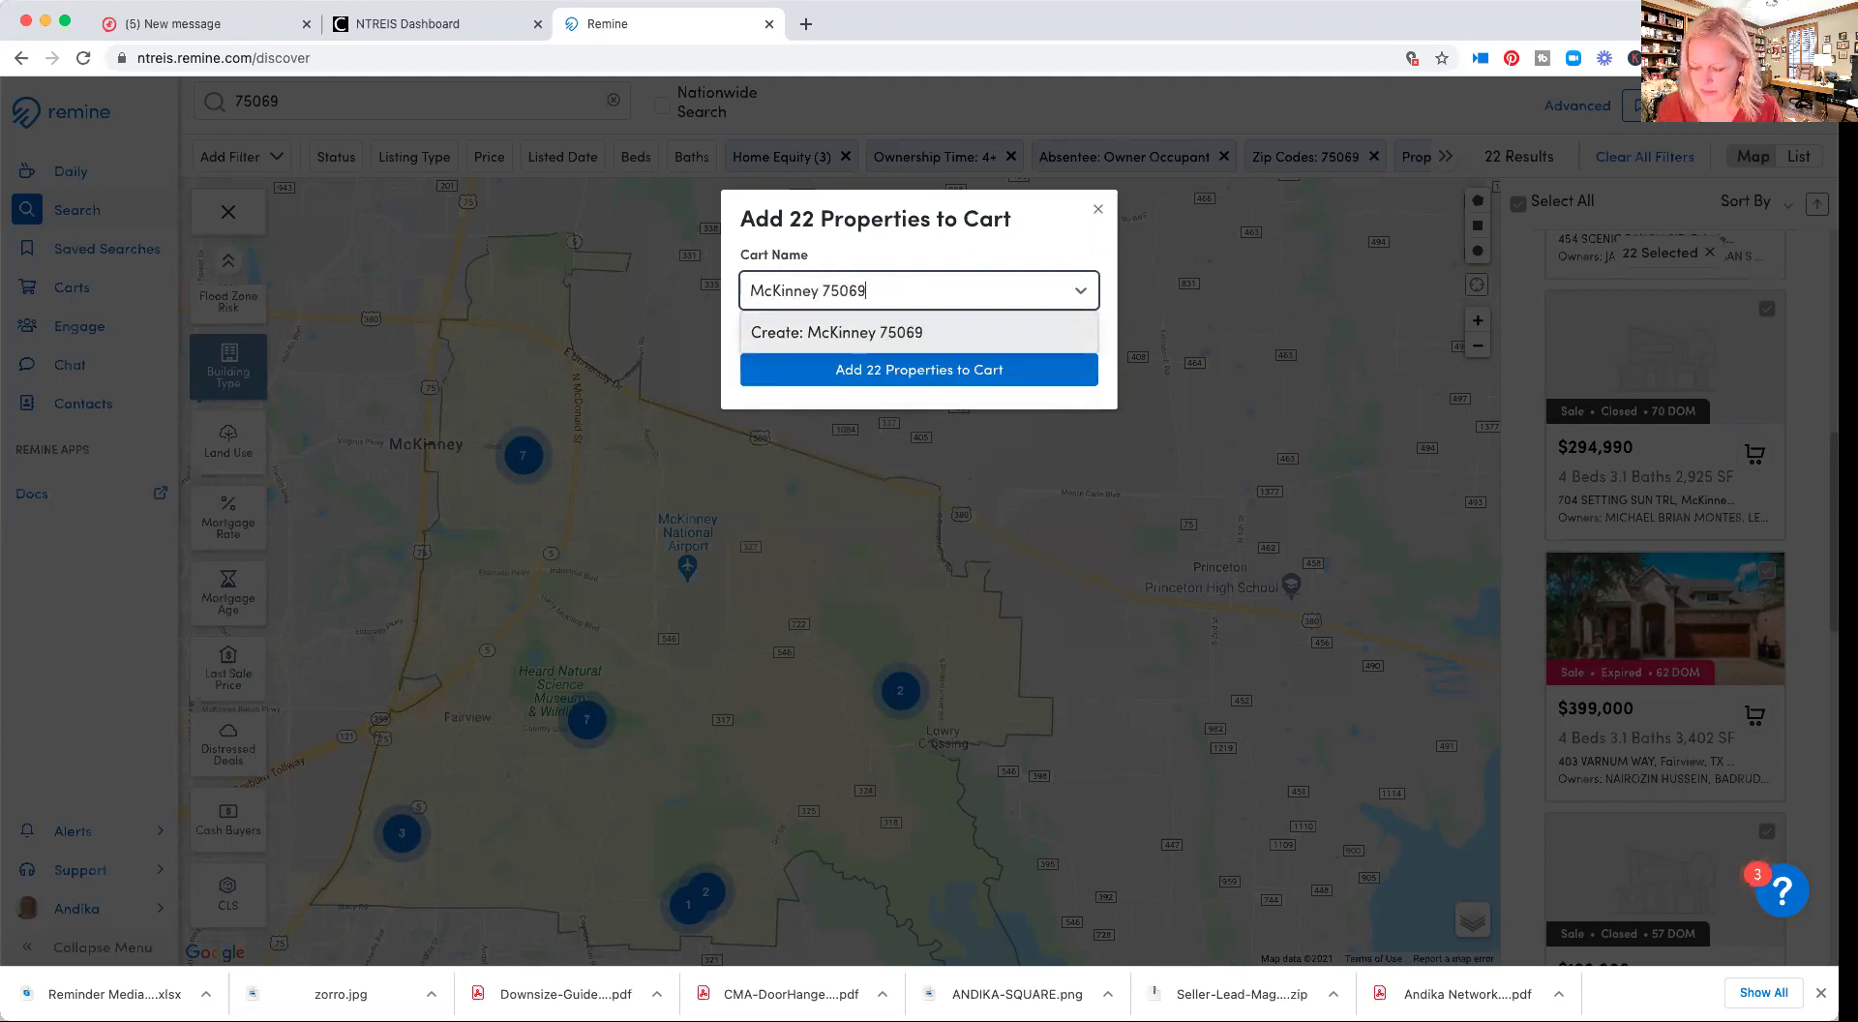
{"action": "type", "text": " 75071"}
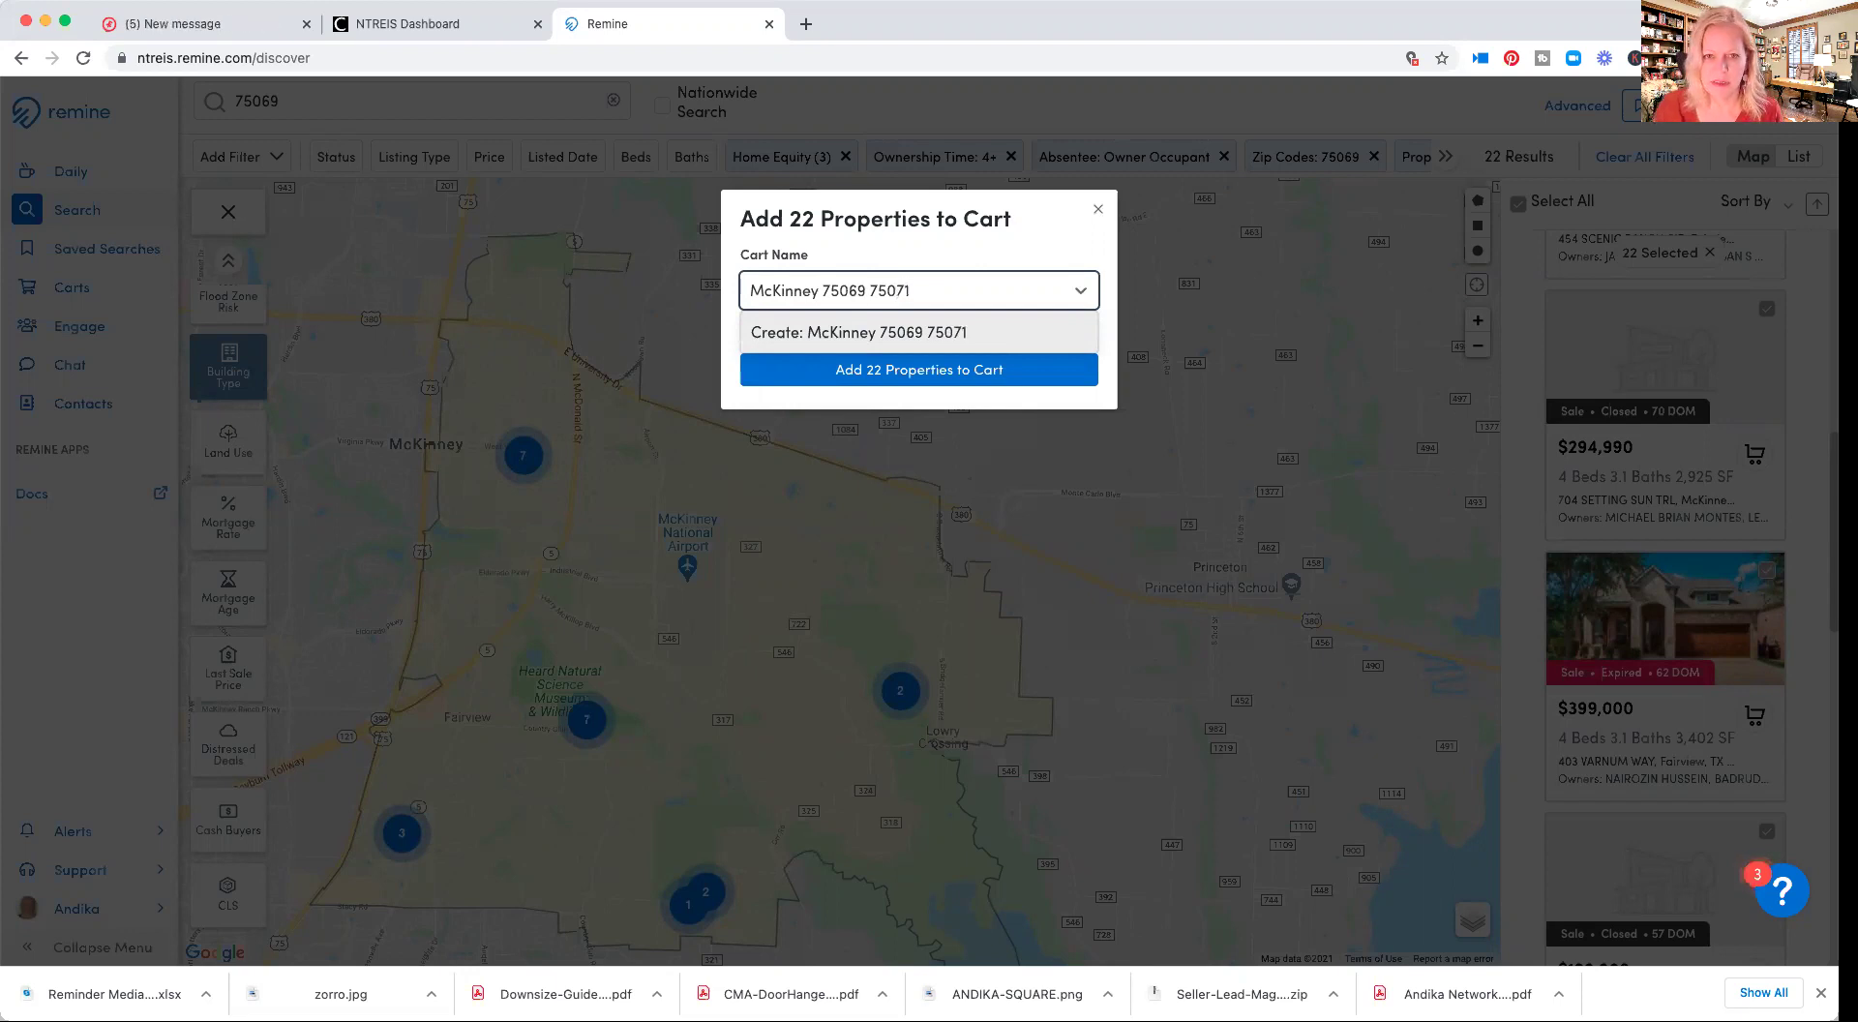
{"action": "left_click", "coordinate": [944, 334]}
{"action": "left_click", "coordinate": [937, 350]}
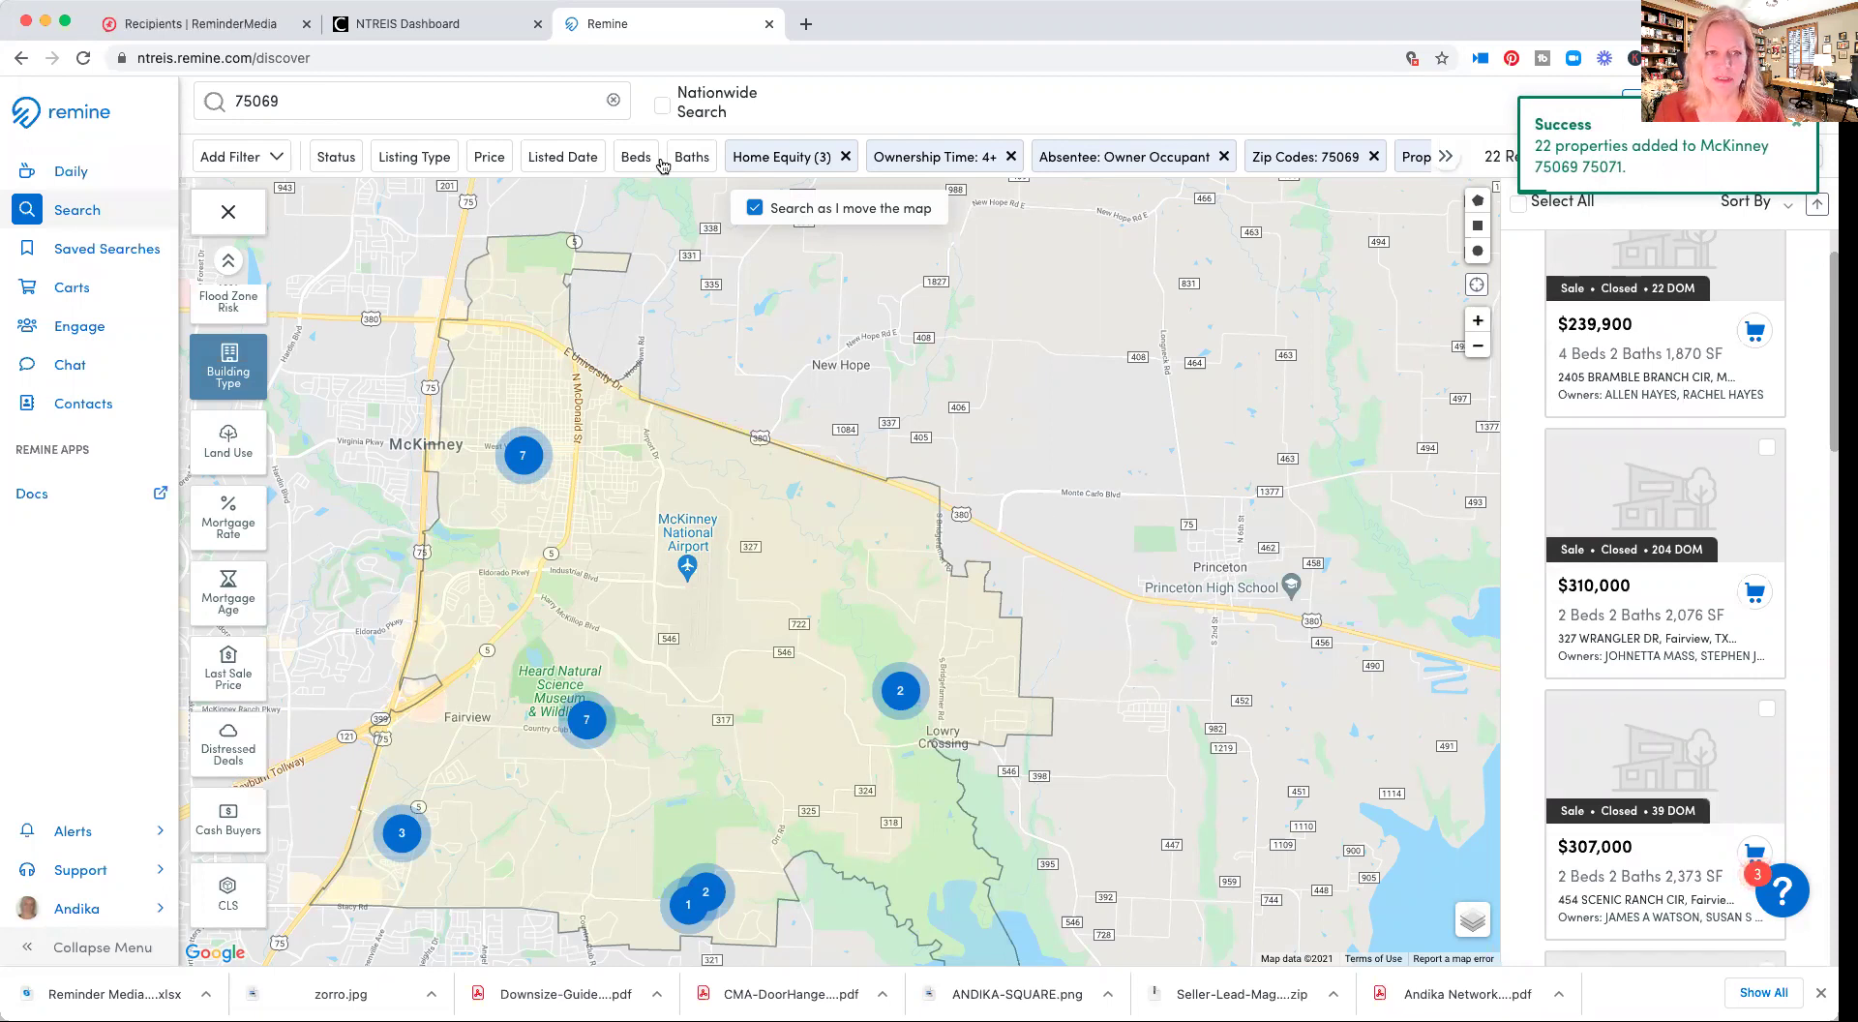
Add McKinney zip code 75071 to the property search, widening results to 97
{"action": "left_click", "coordinate": [244, 97]}
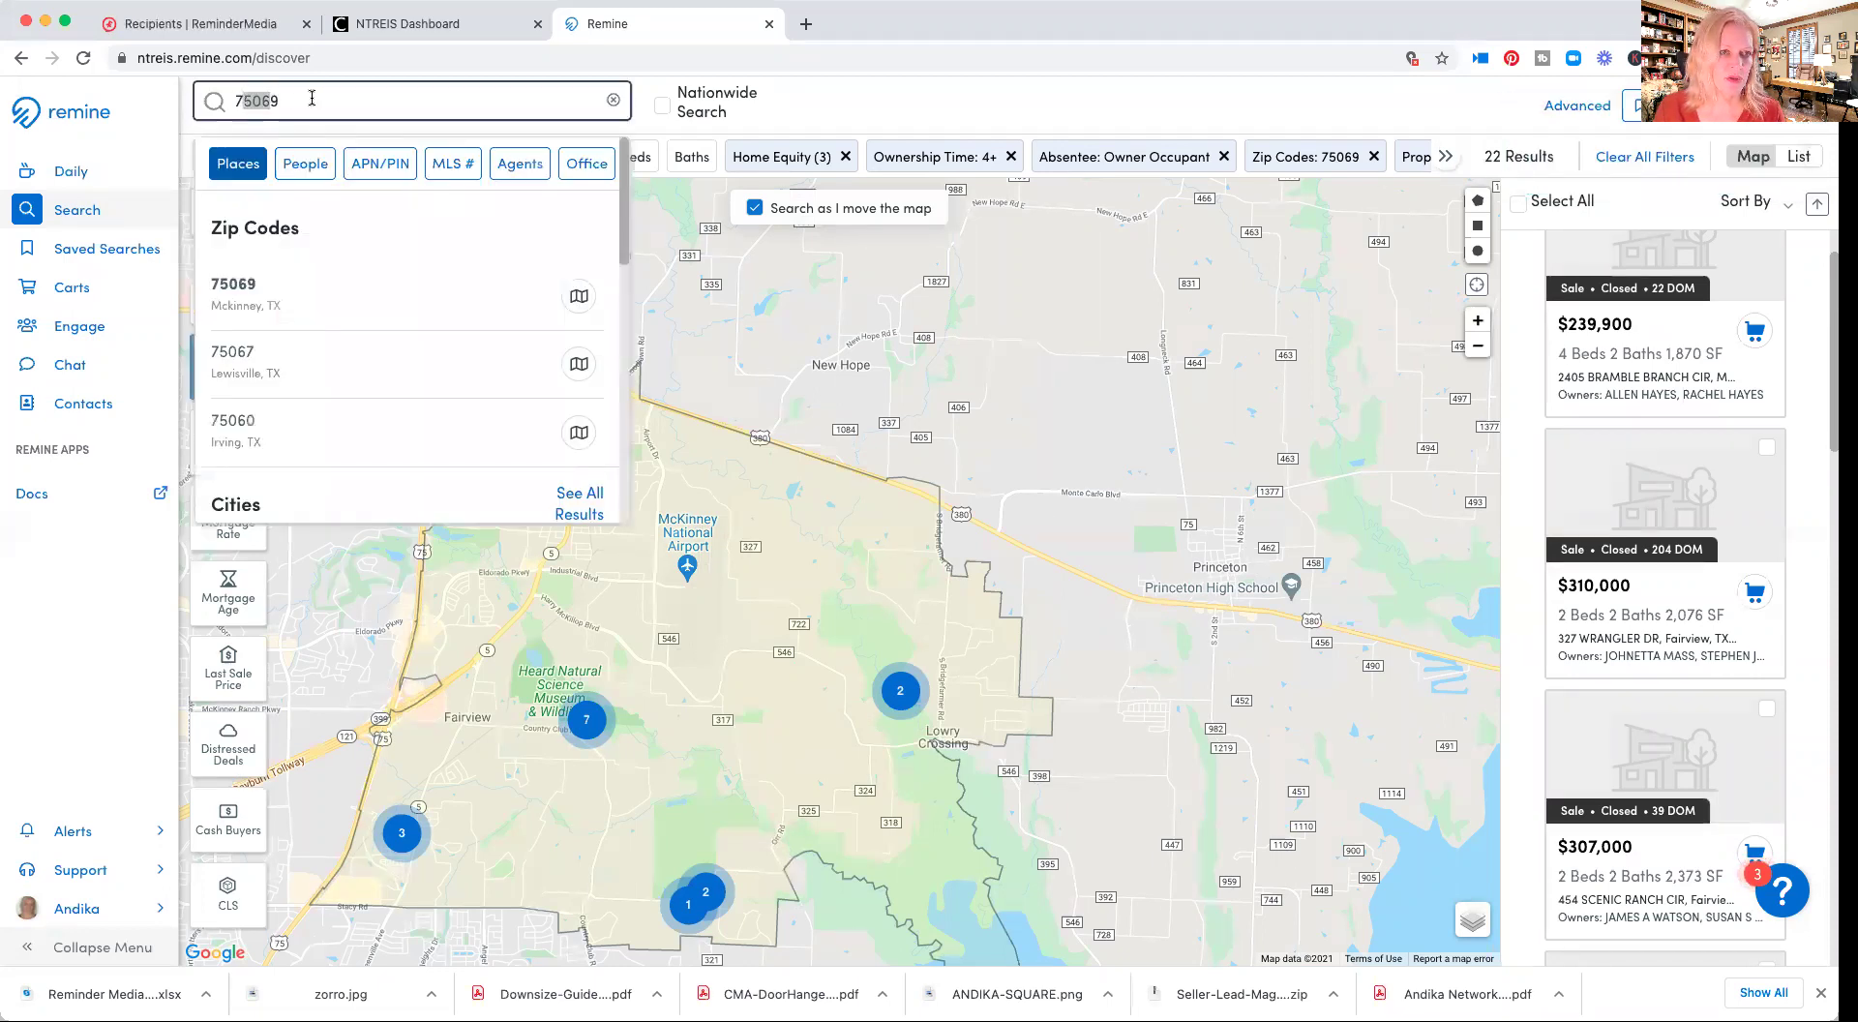
{"action": "double_click", "coordinate": [244, 96]}
{"action": "type", "text": "75"}
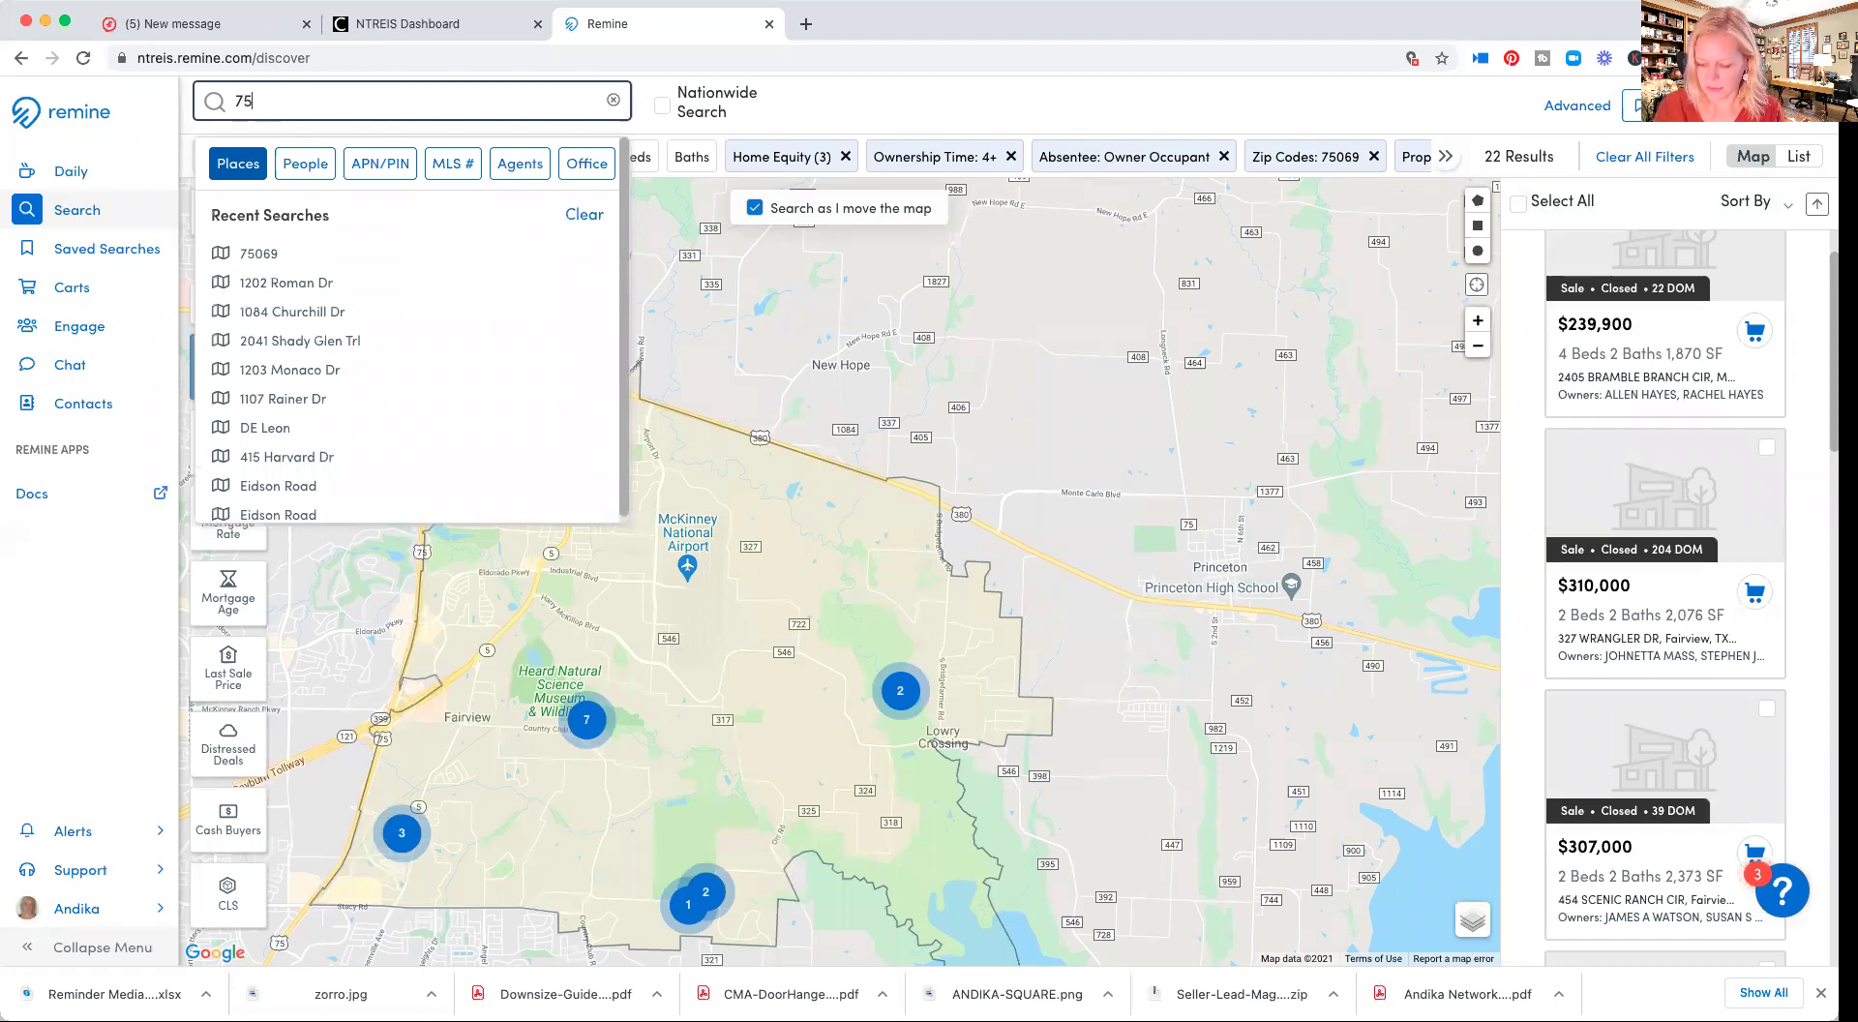
{"action": "type", "text": "071"}
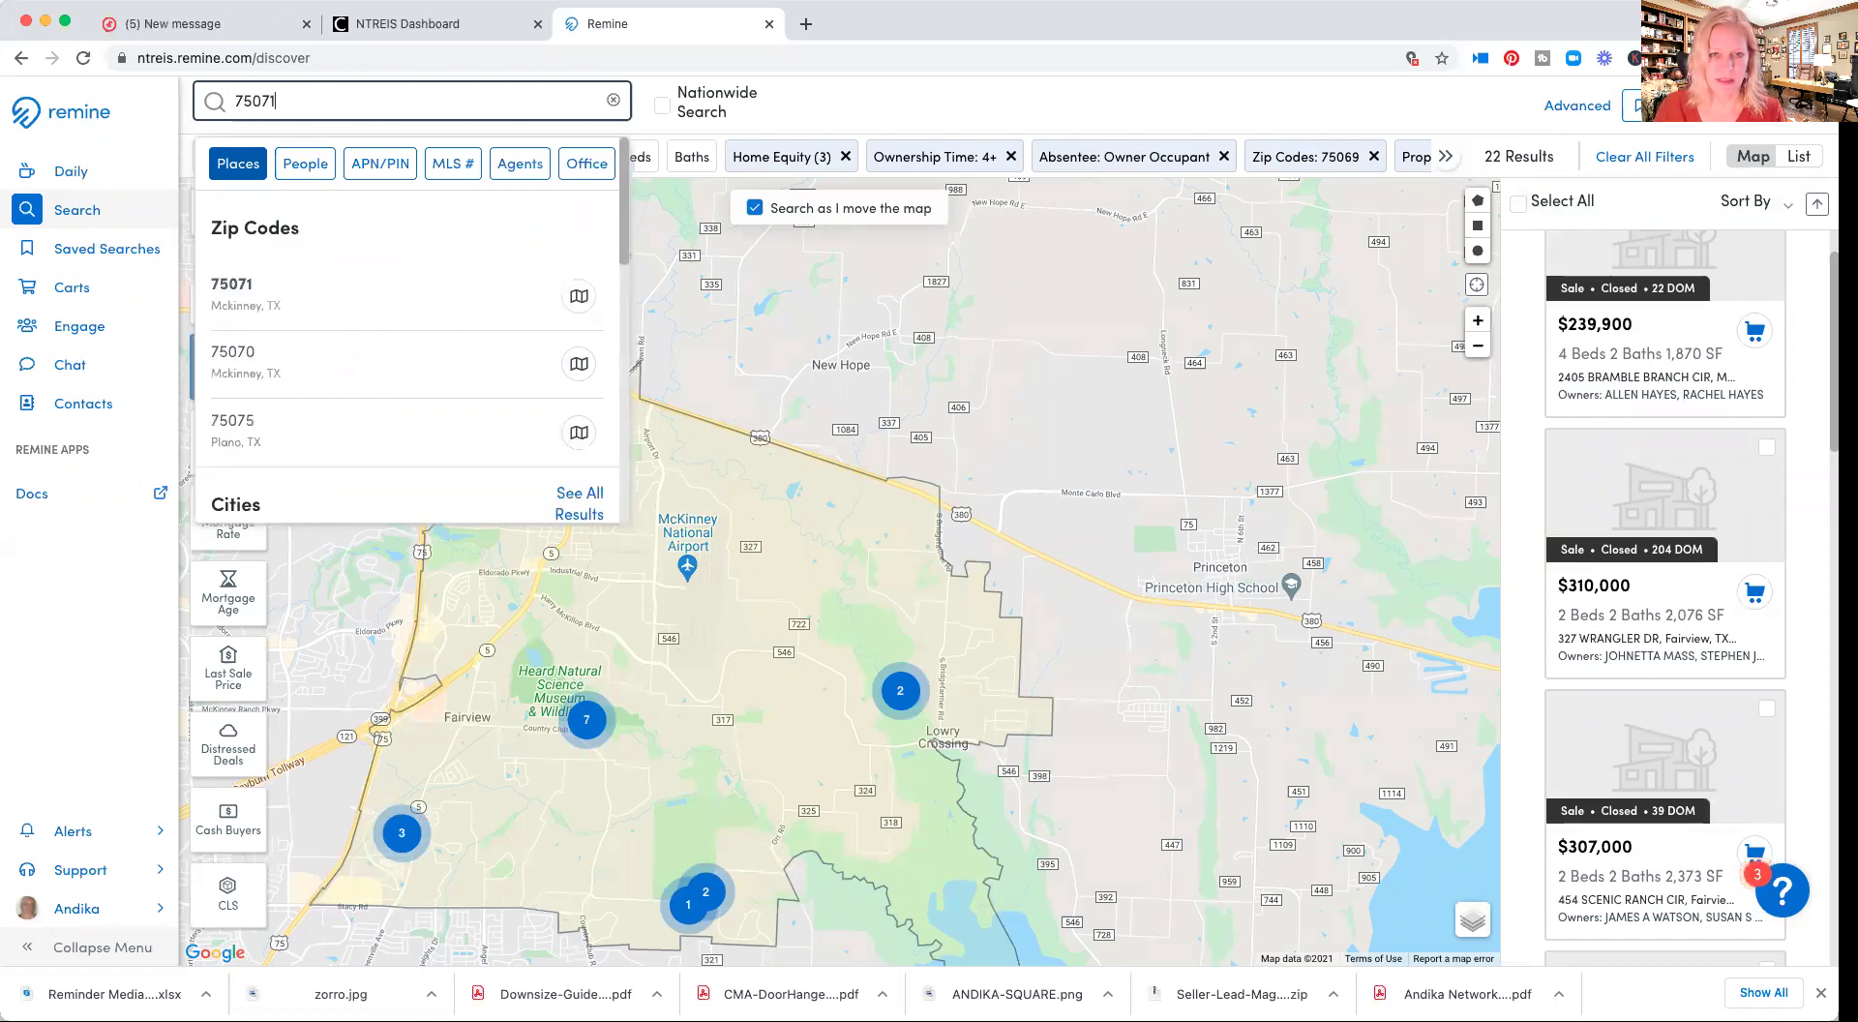
{"action": "key", "text": "Return"}
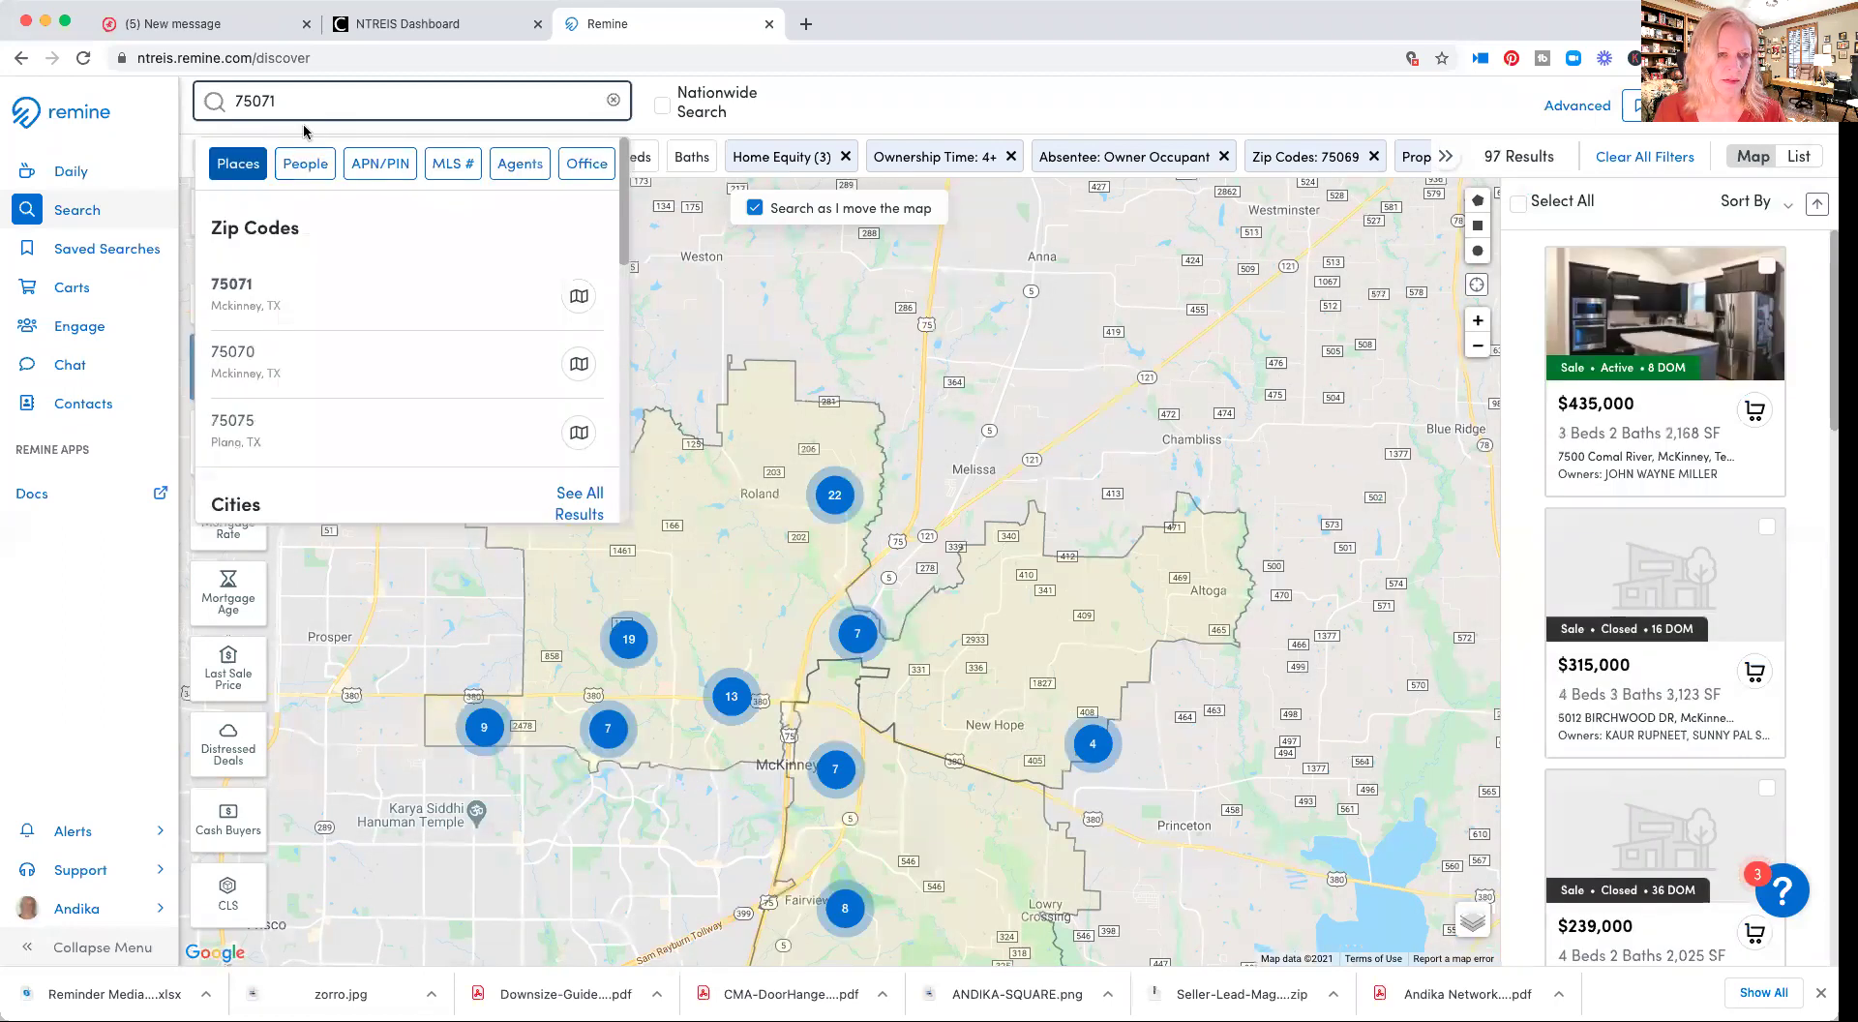
{"action": "left_click", "coordinate": [256, 306]}
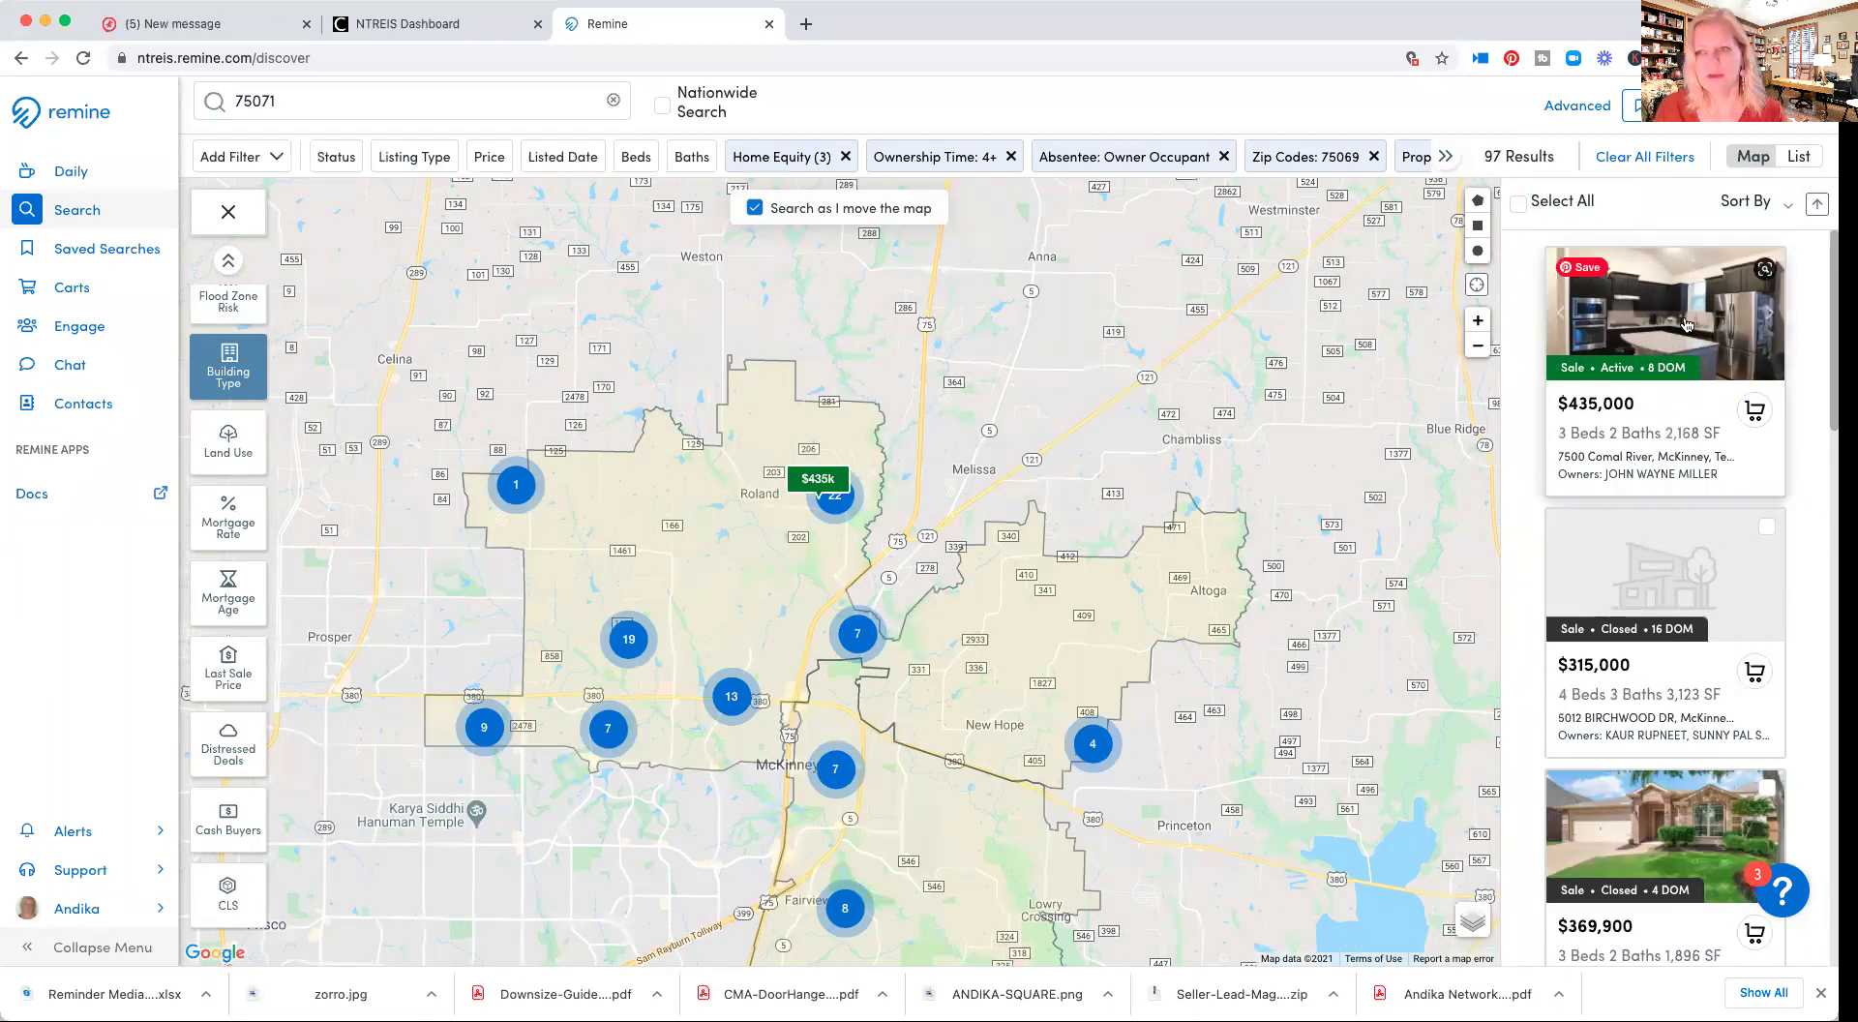
{"action": "left_click", "coordinate": [1516, 203]}
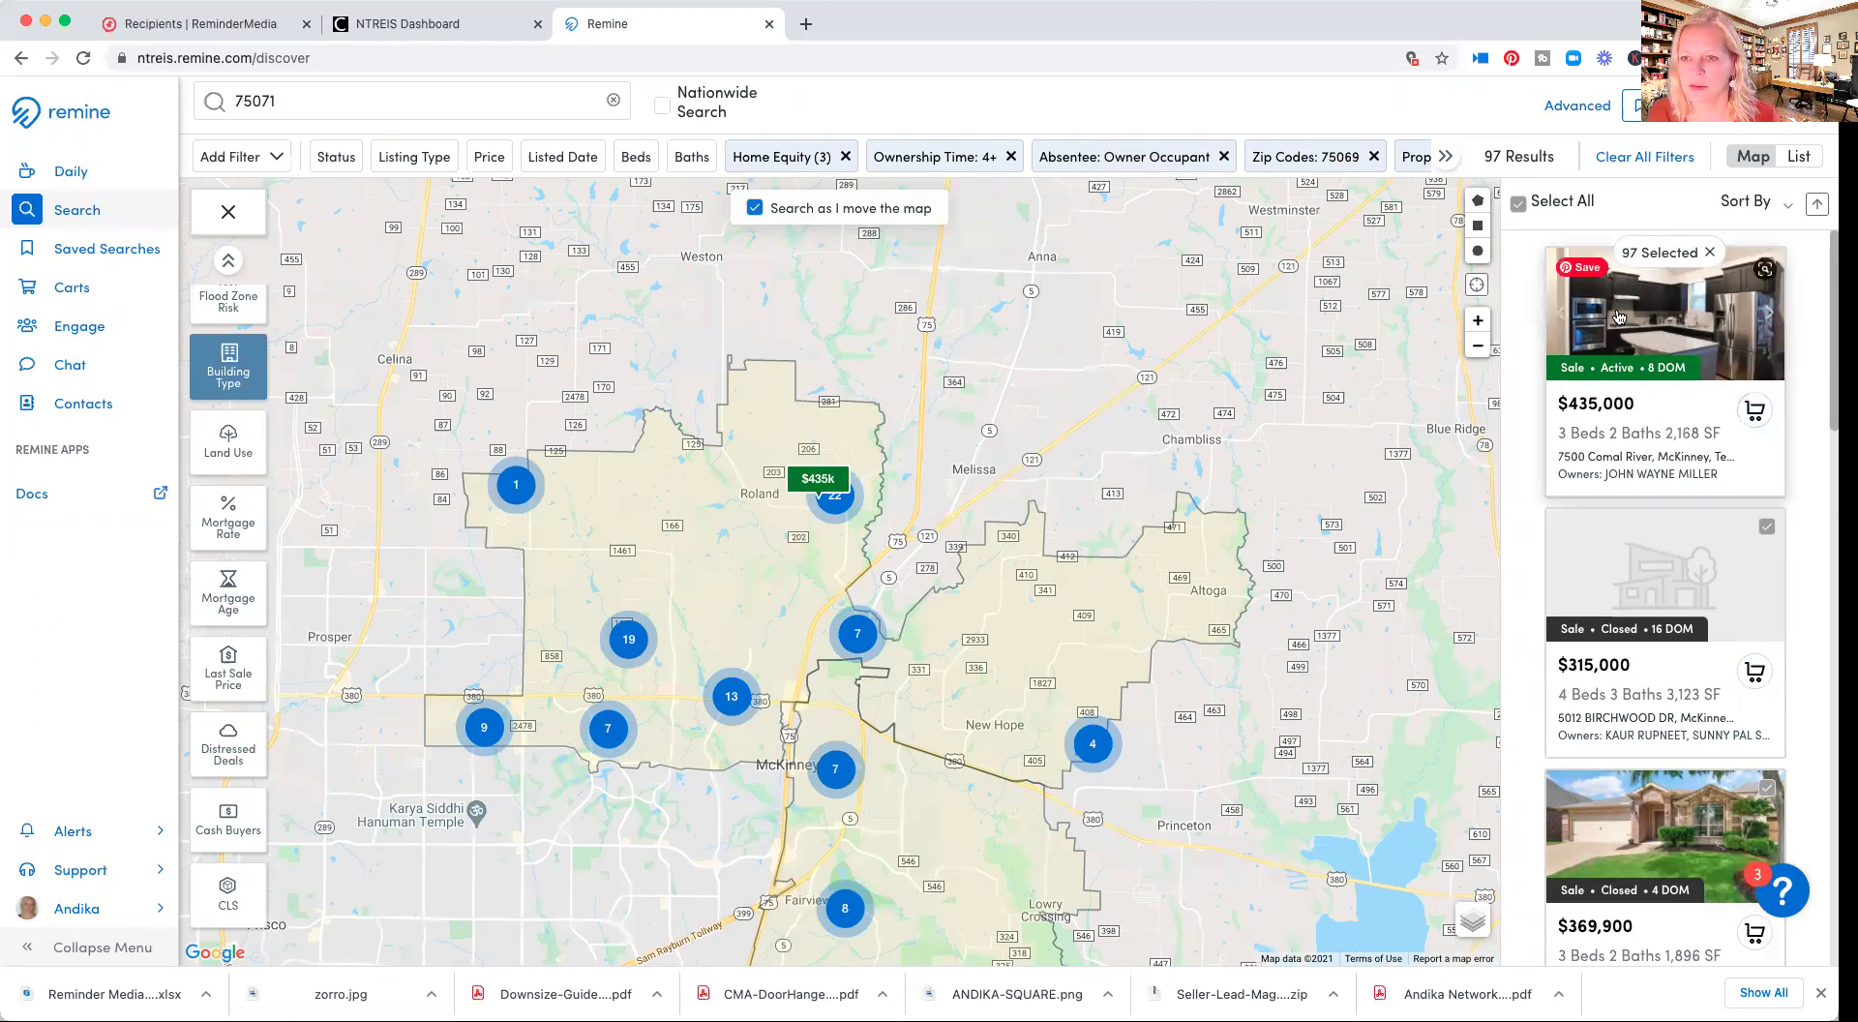
{"action": "left_click", "coordinate": [1518, 203]}
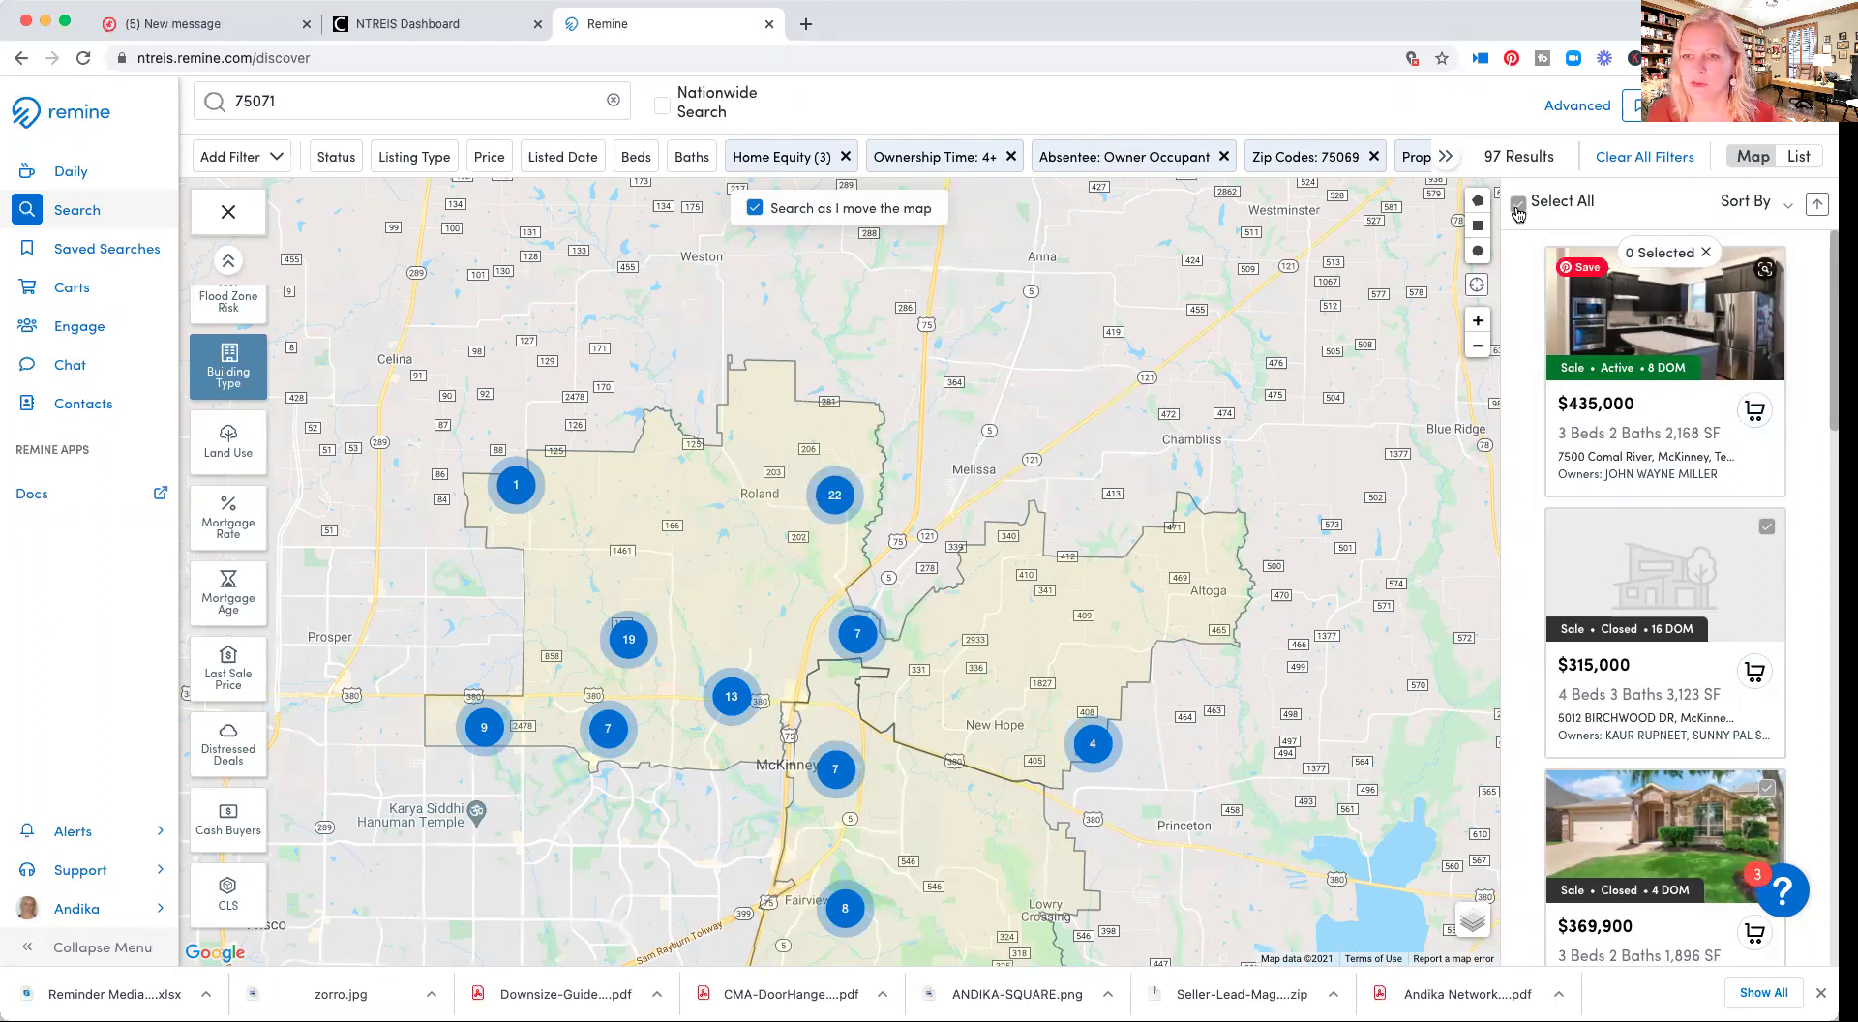
{"action": "left_click", "coordinate": [1767, 527]}
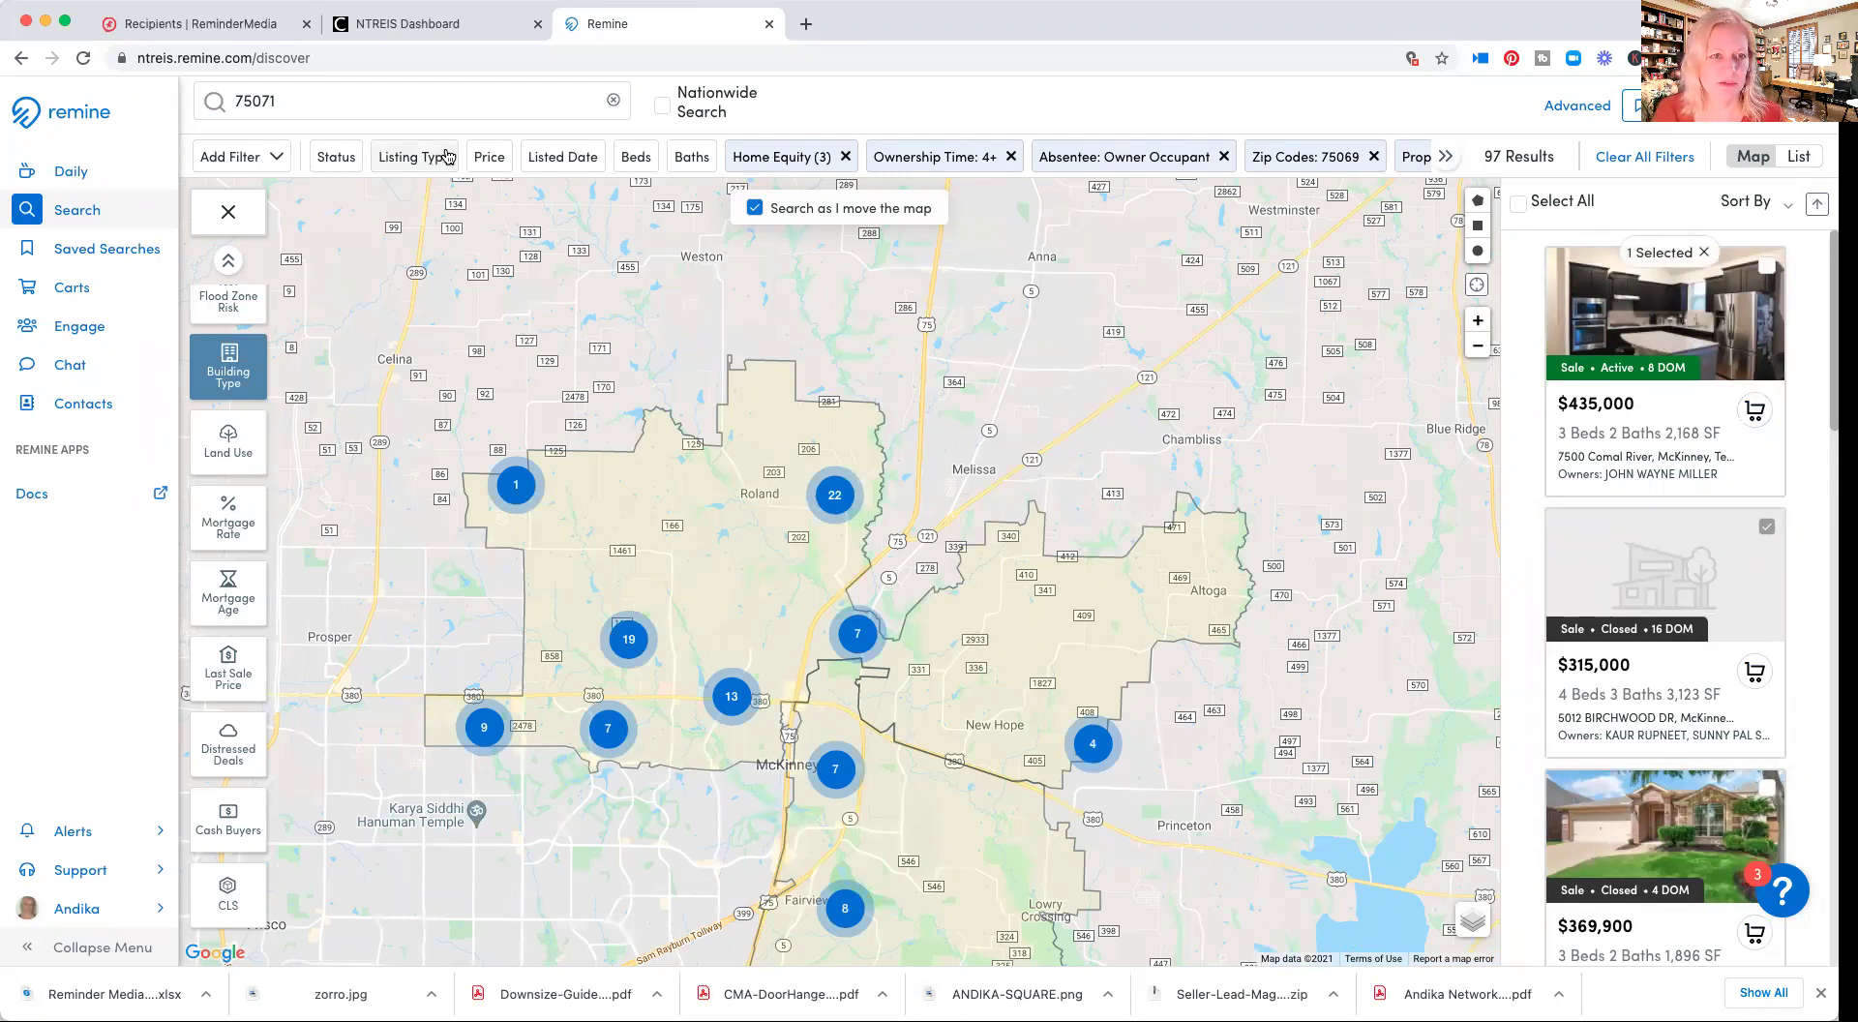
{"action": "left_click", "coordinate": [336, 160]}
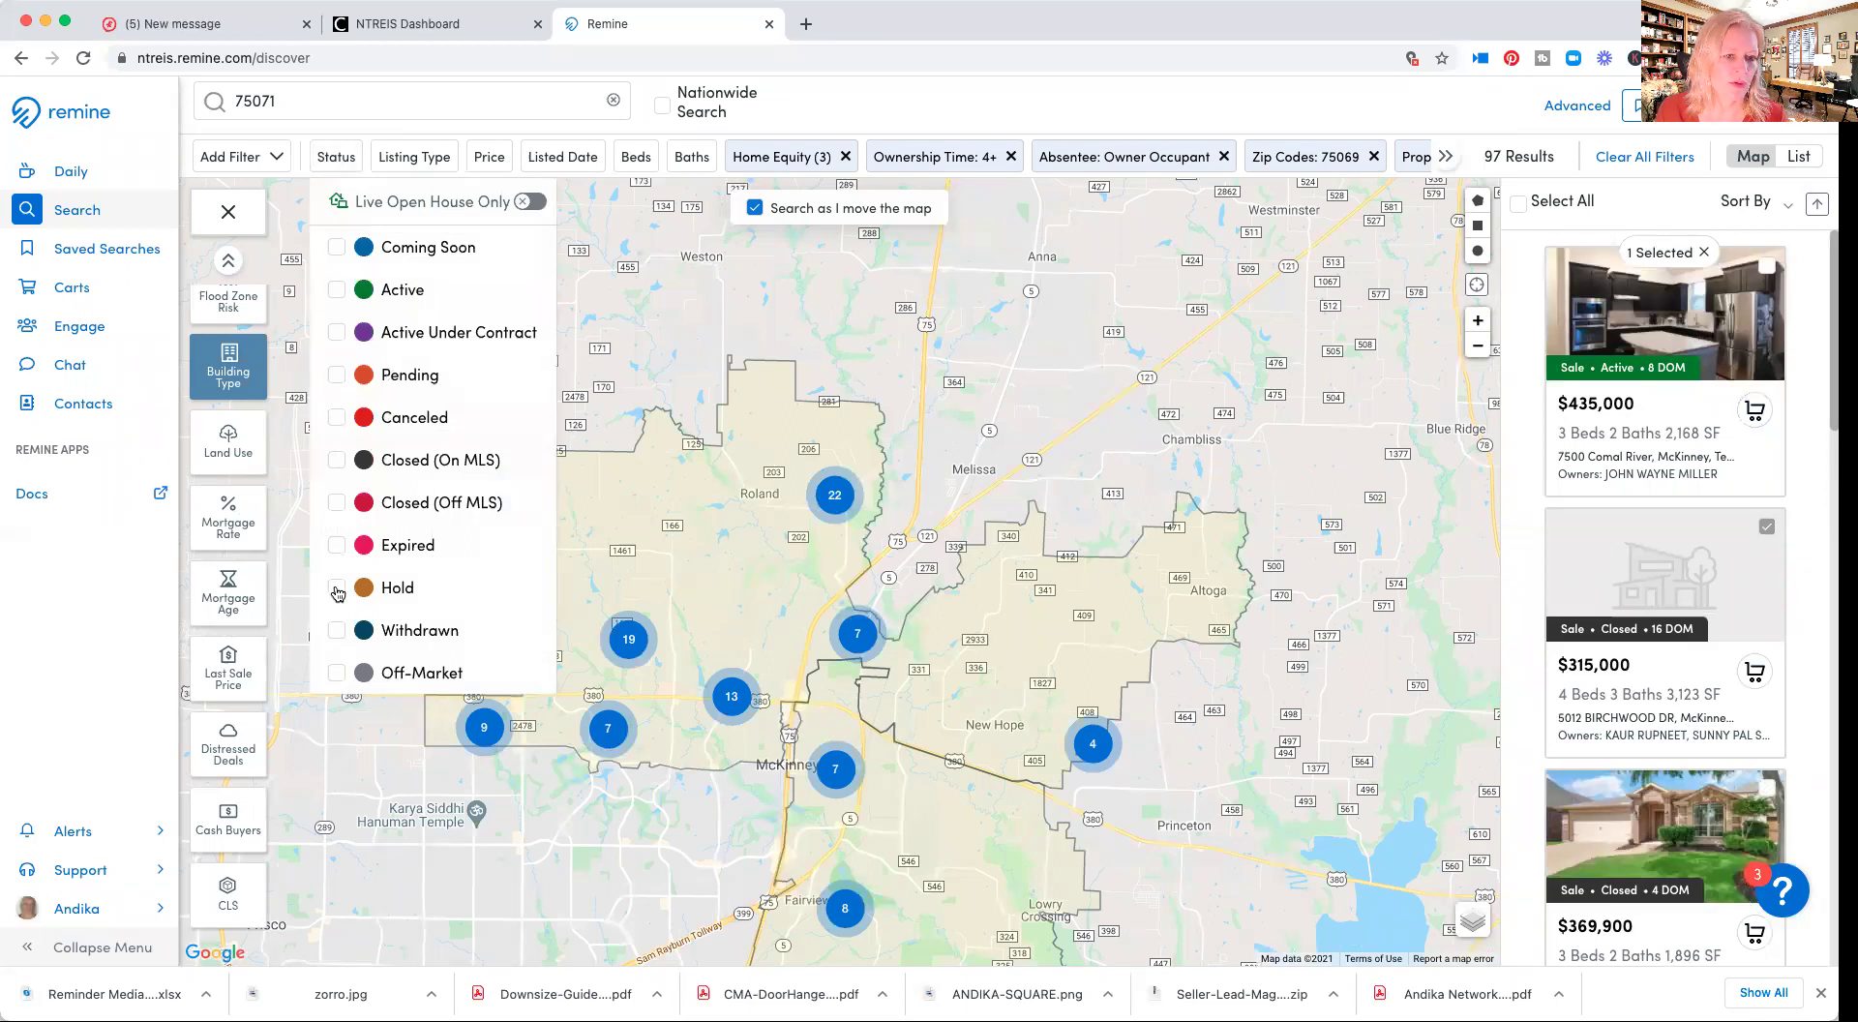
Filter to Off-Market status, select all 90 results, and add them to a cart
{"action": "left_click", "coordinate": [339, 675]}
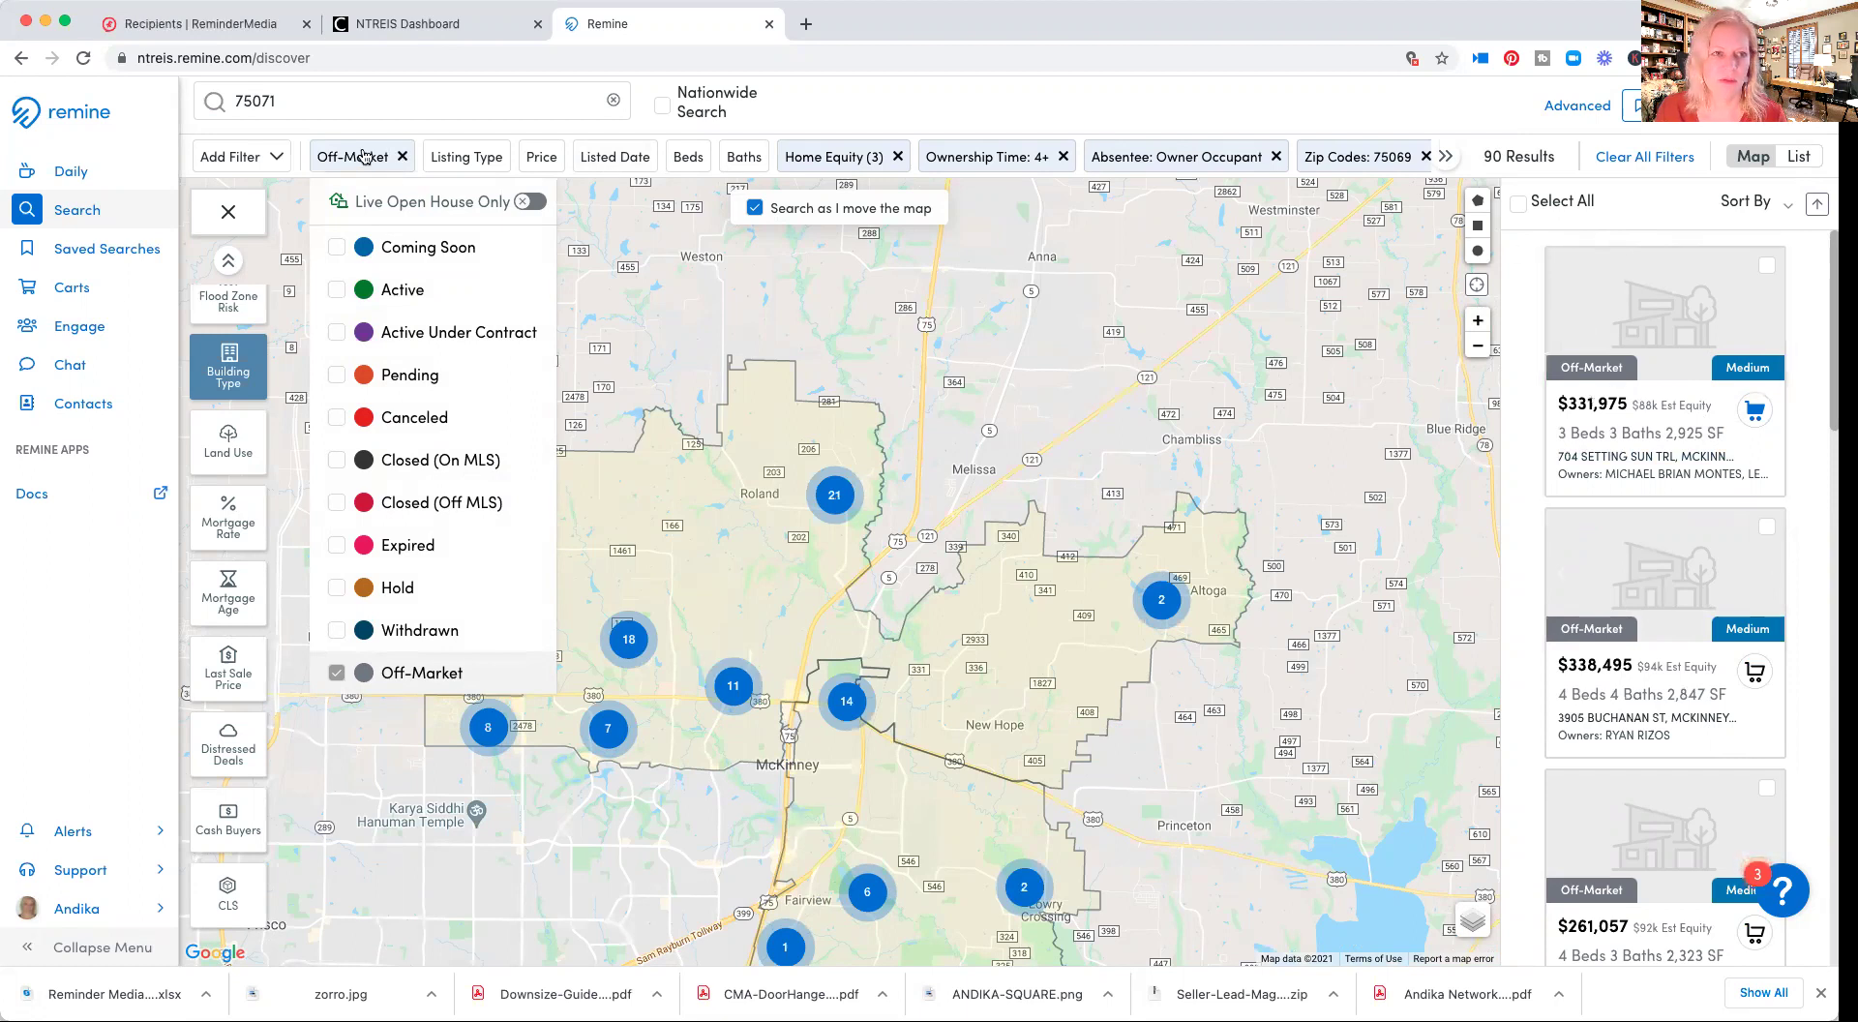
{"action": "left_click", "coordinate": [1519, 205]}
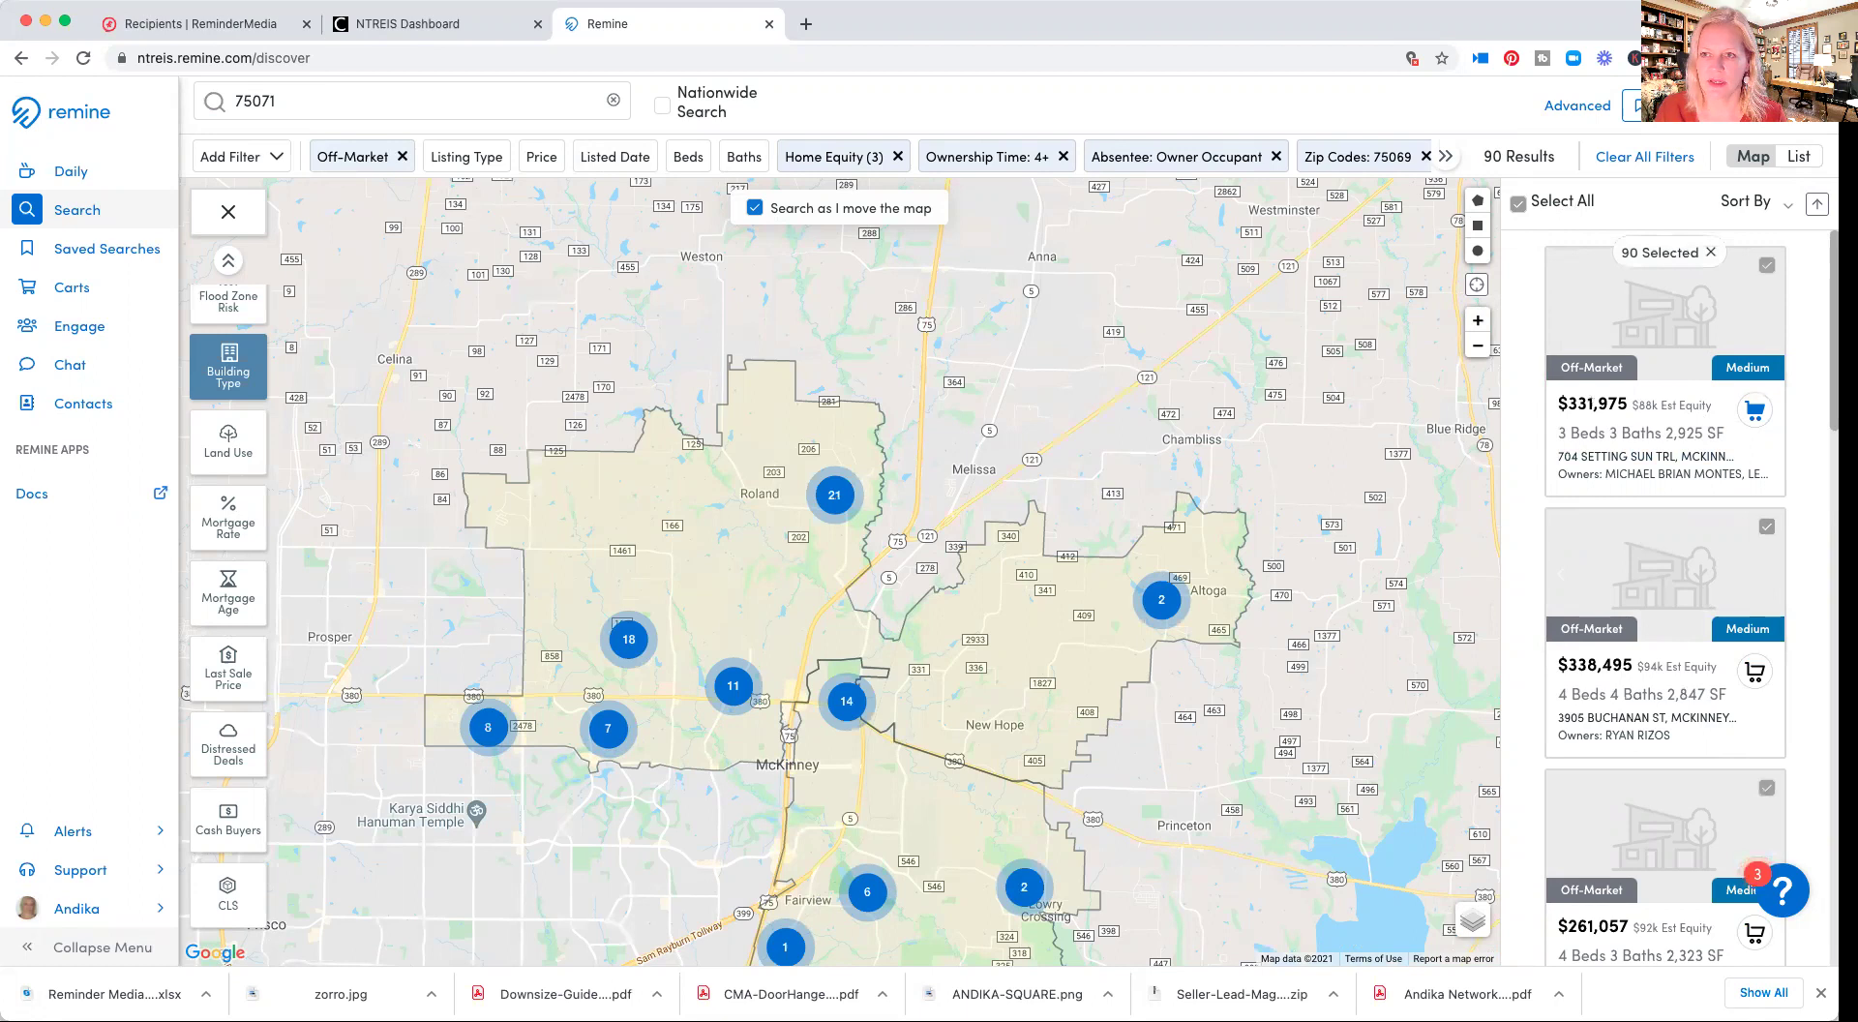
{"action": "left_click", "coordinate": [1754, 671]}
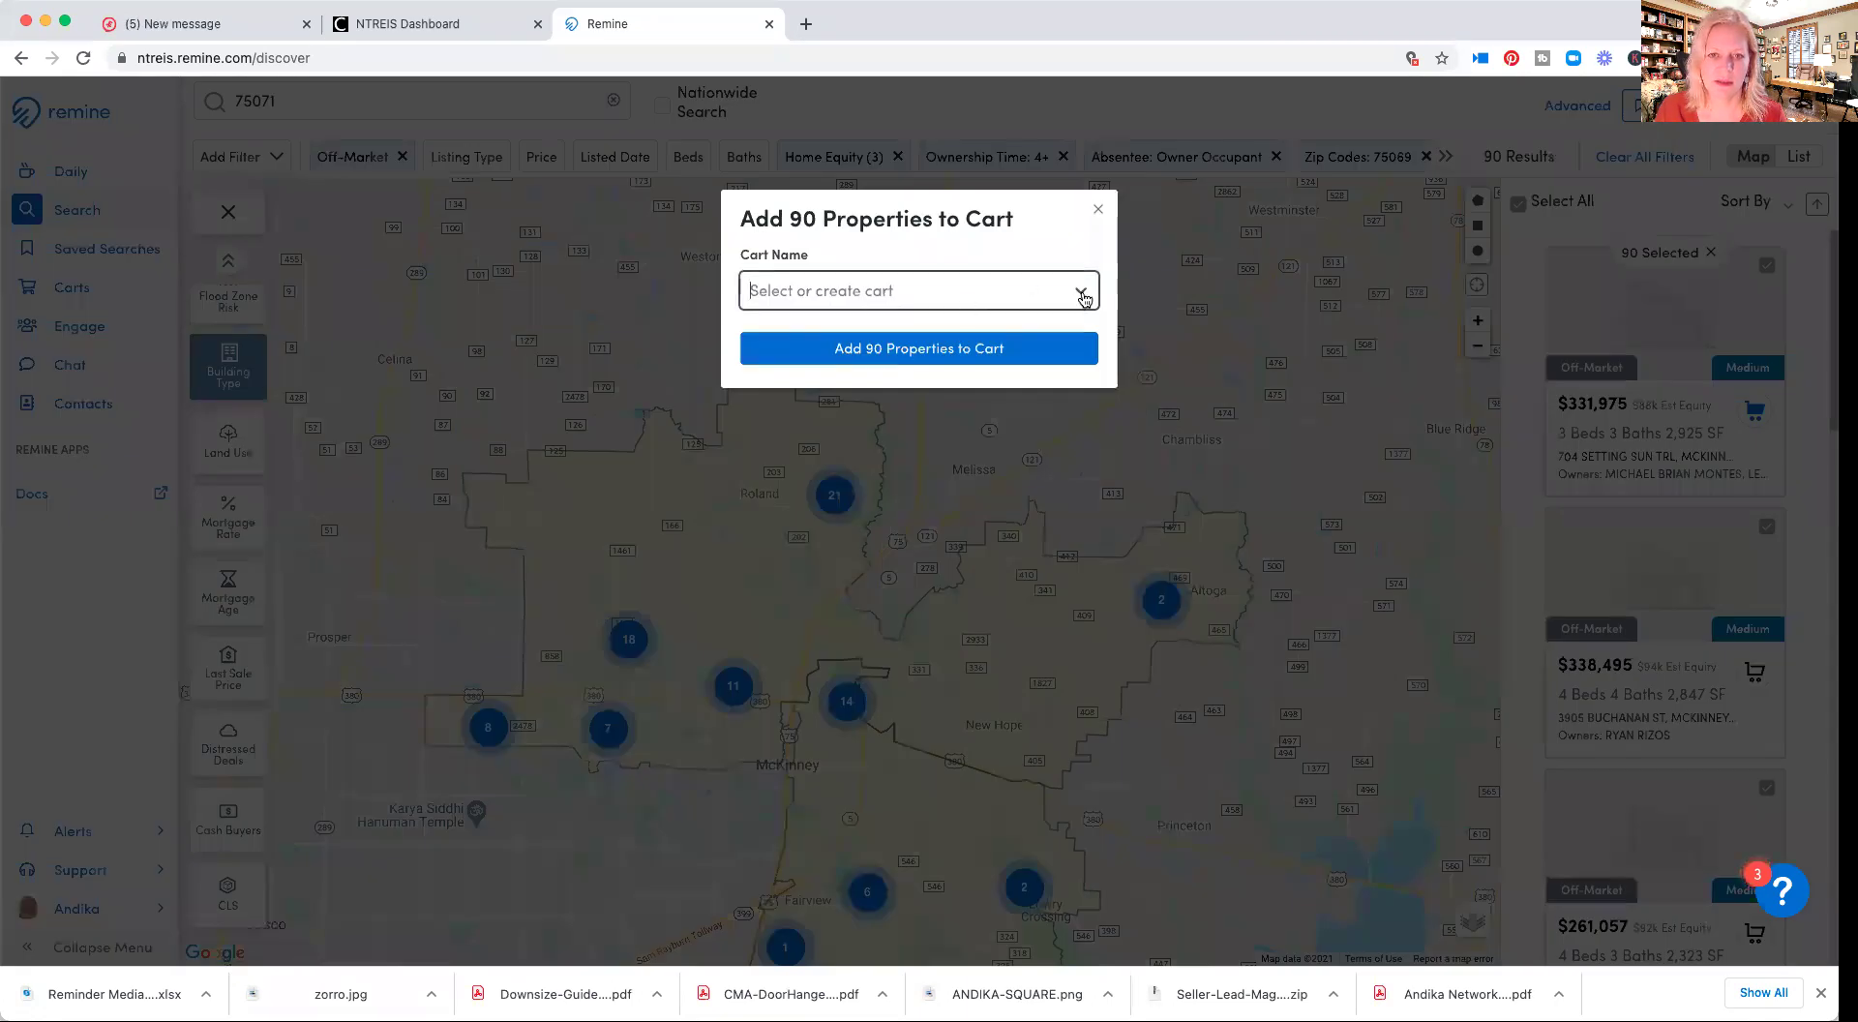
{"action": "left_click", "coordinate": [1083, 298]}
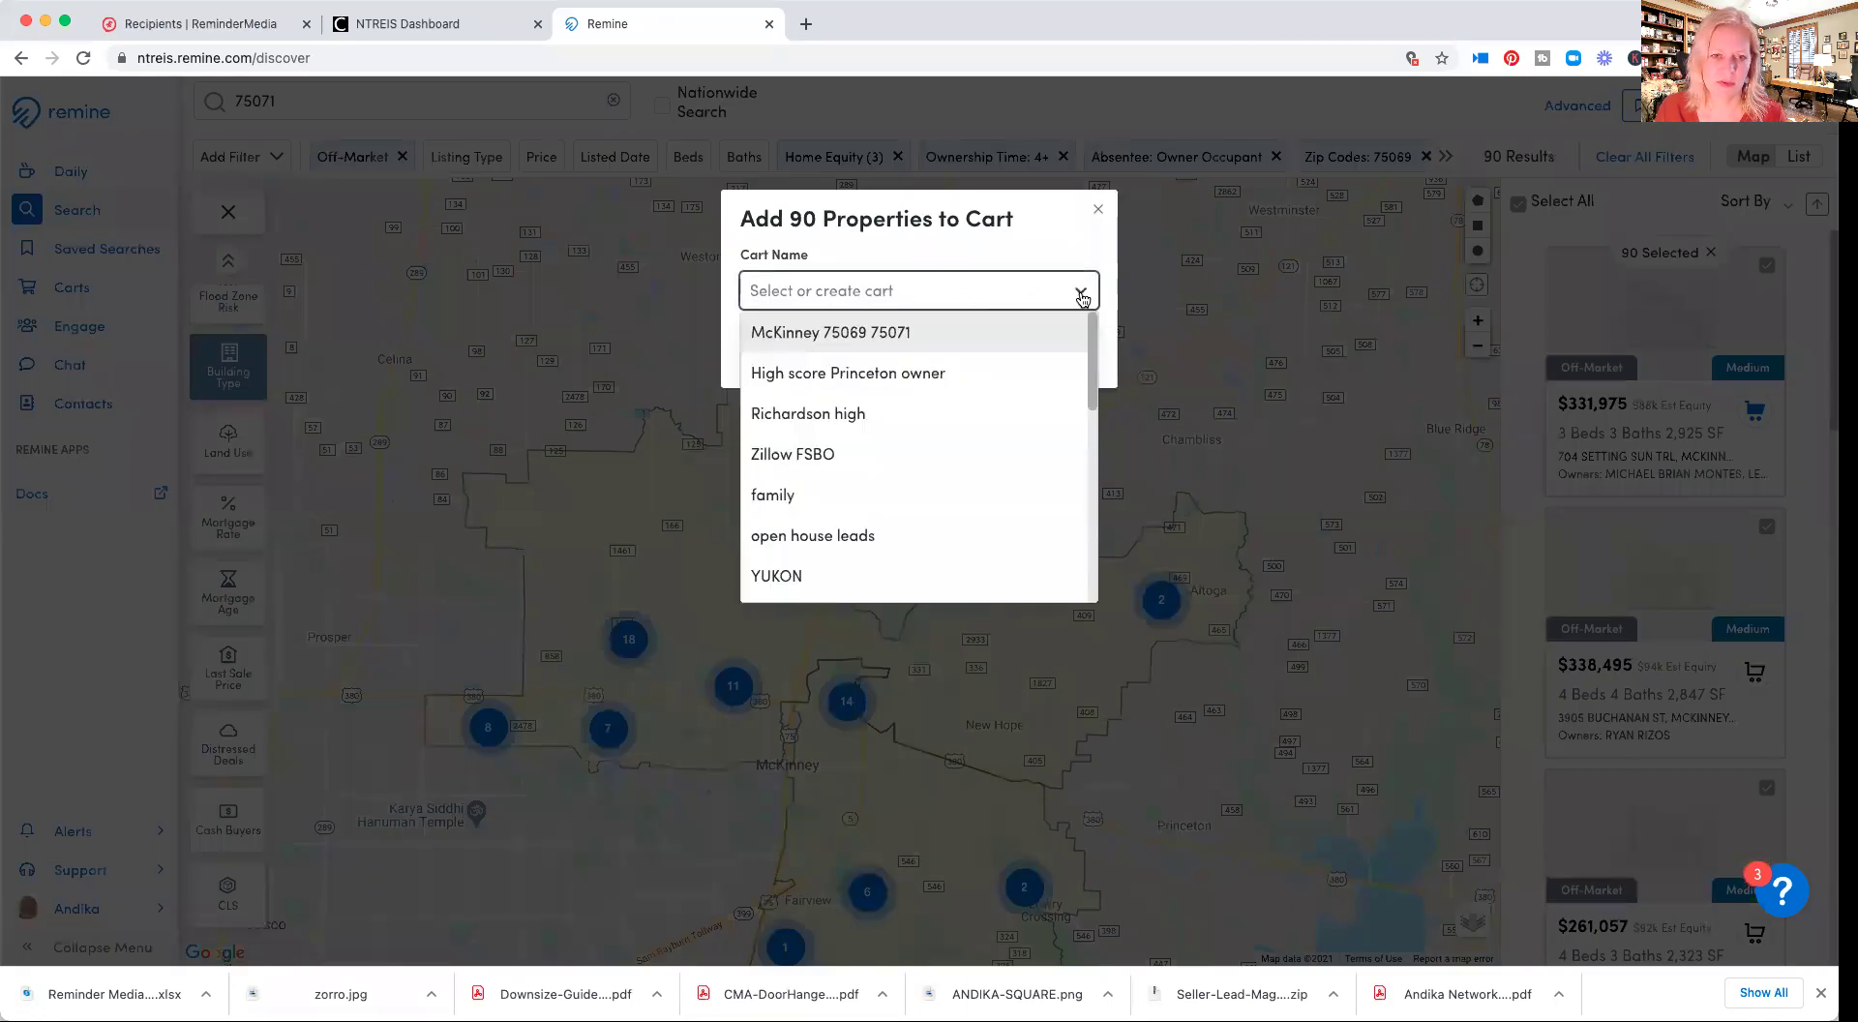
{"action": "left_click", "coordinate": [892, 334]}
{"action": "left_click", "coordinate": [916, 358]}
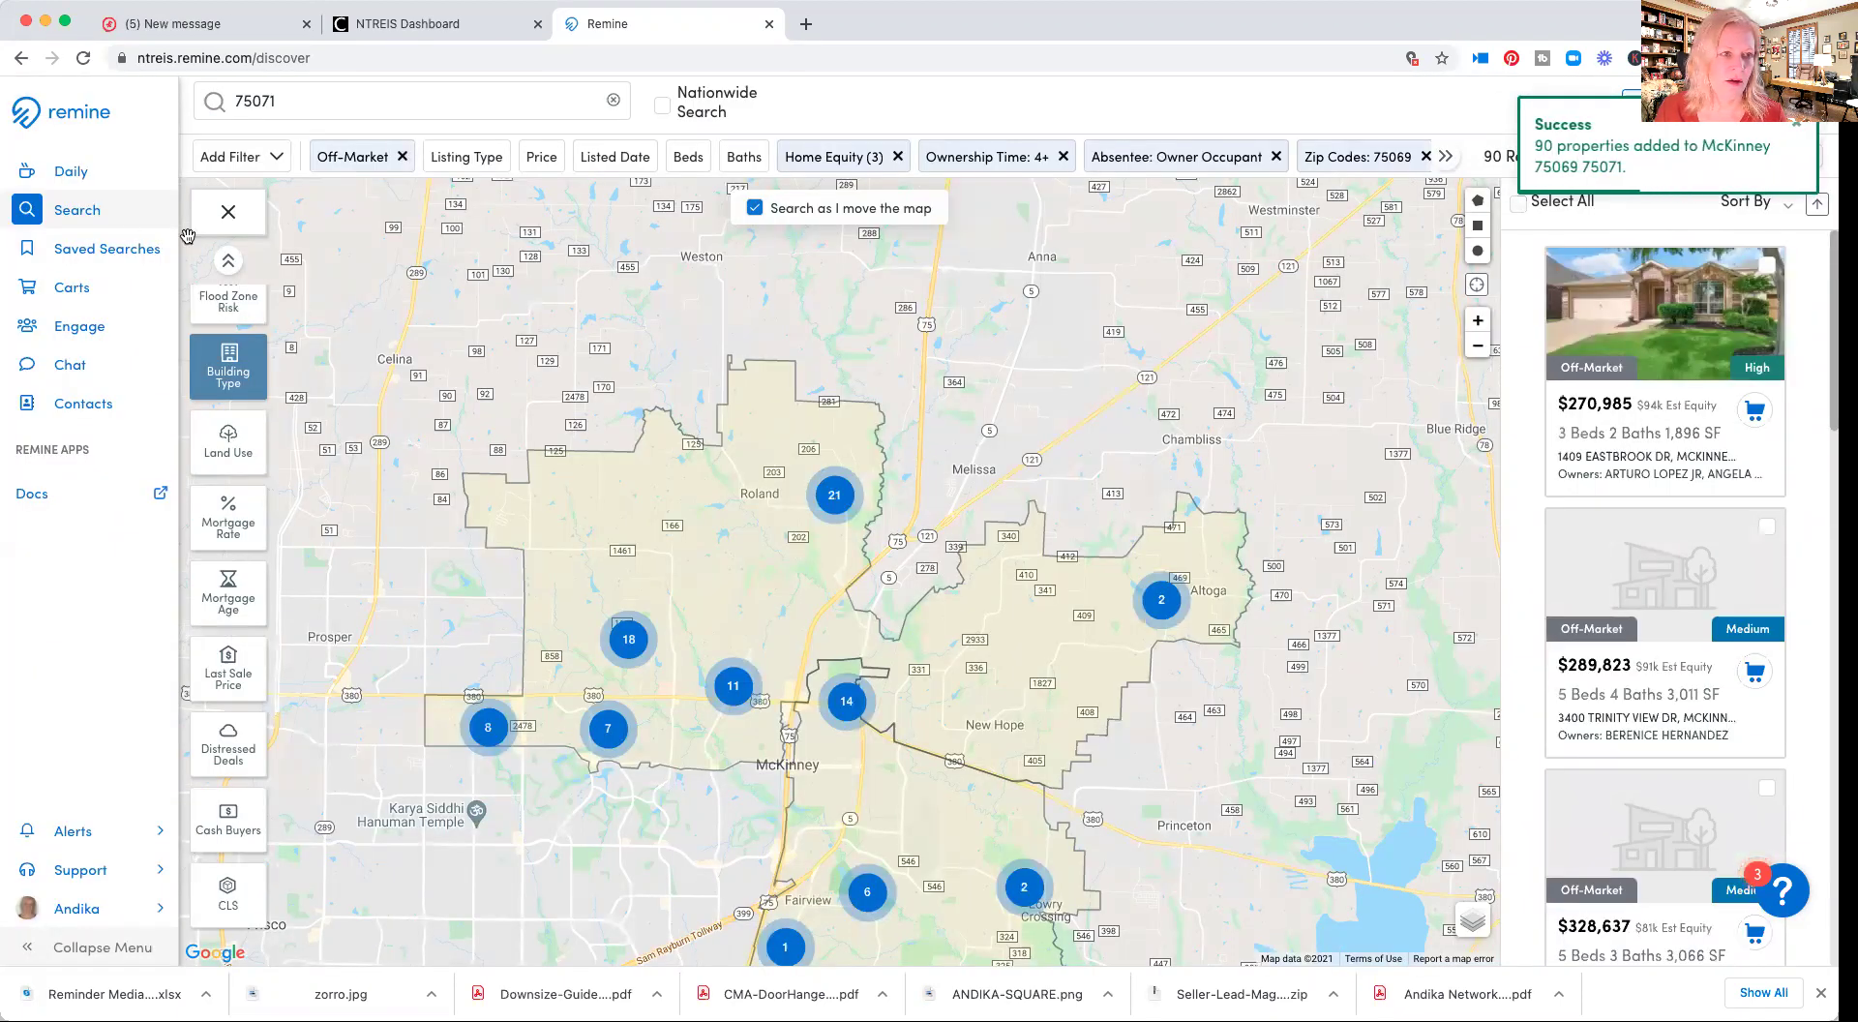
{"action": "left_click", "coordinate": [71, 288]}
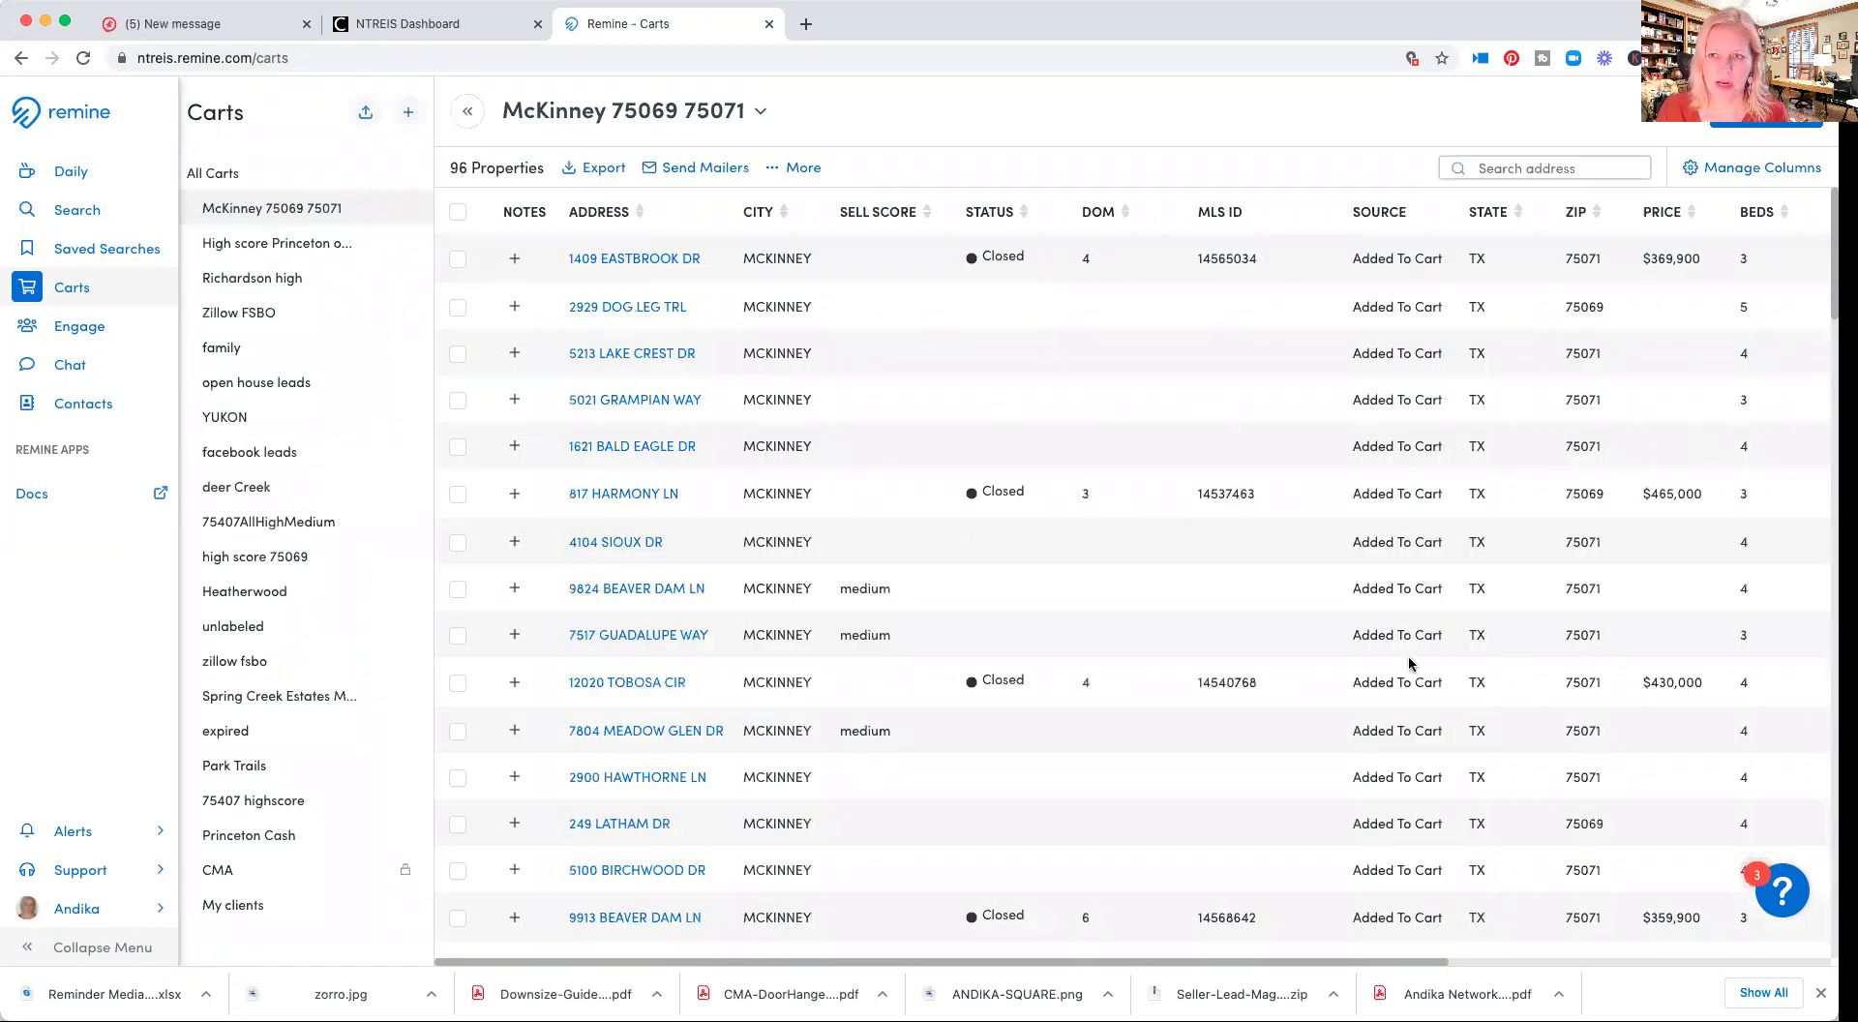
{"action": "scroll", "coordinate": [1618, 479], "scroll_direction": "down", "scroll_amount": 10}
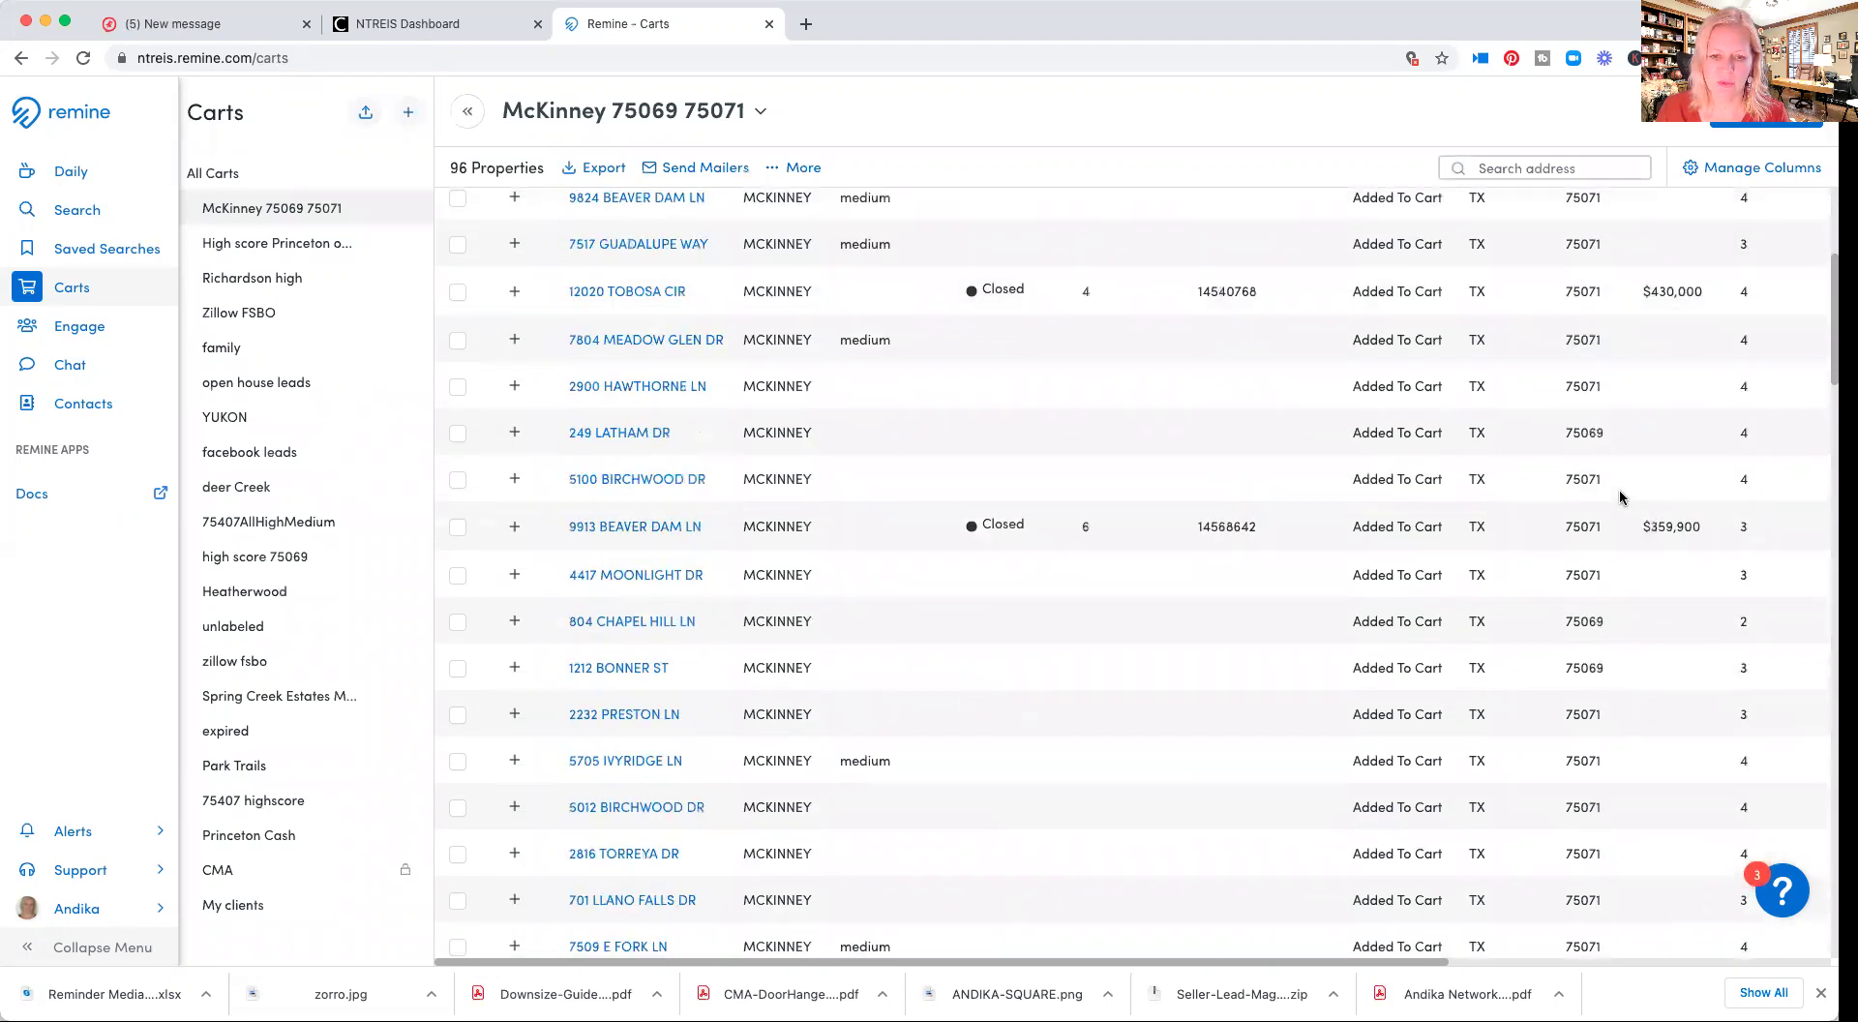
{"action": "scroll", "coordinate": [1621, 498], "scroll_direction": "down", "scroll_amount": 15}
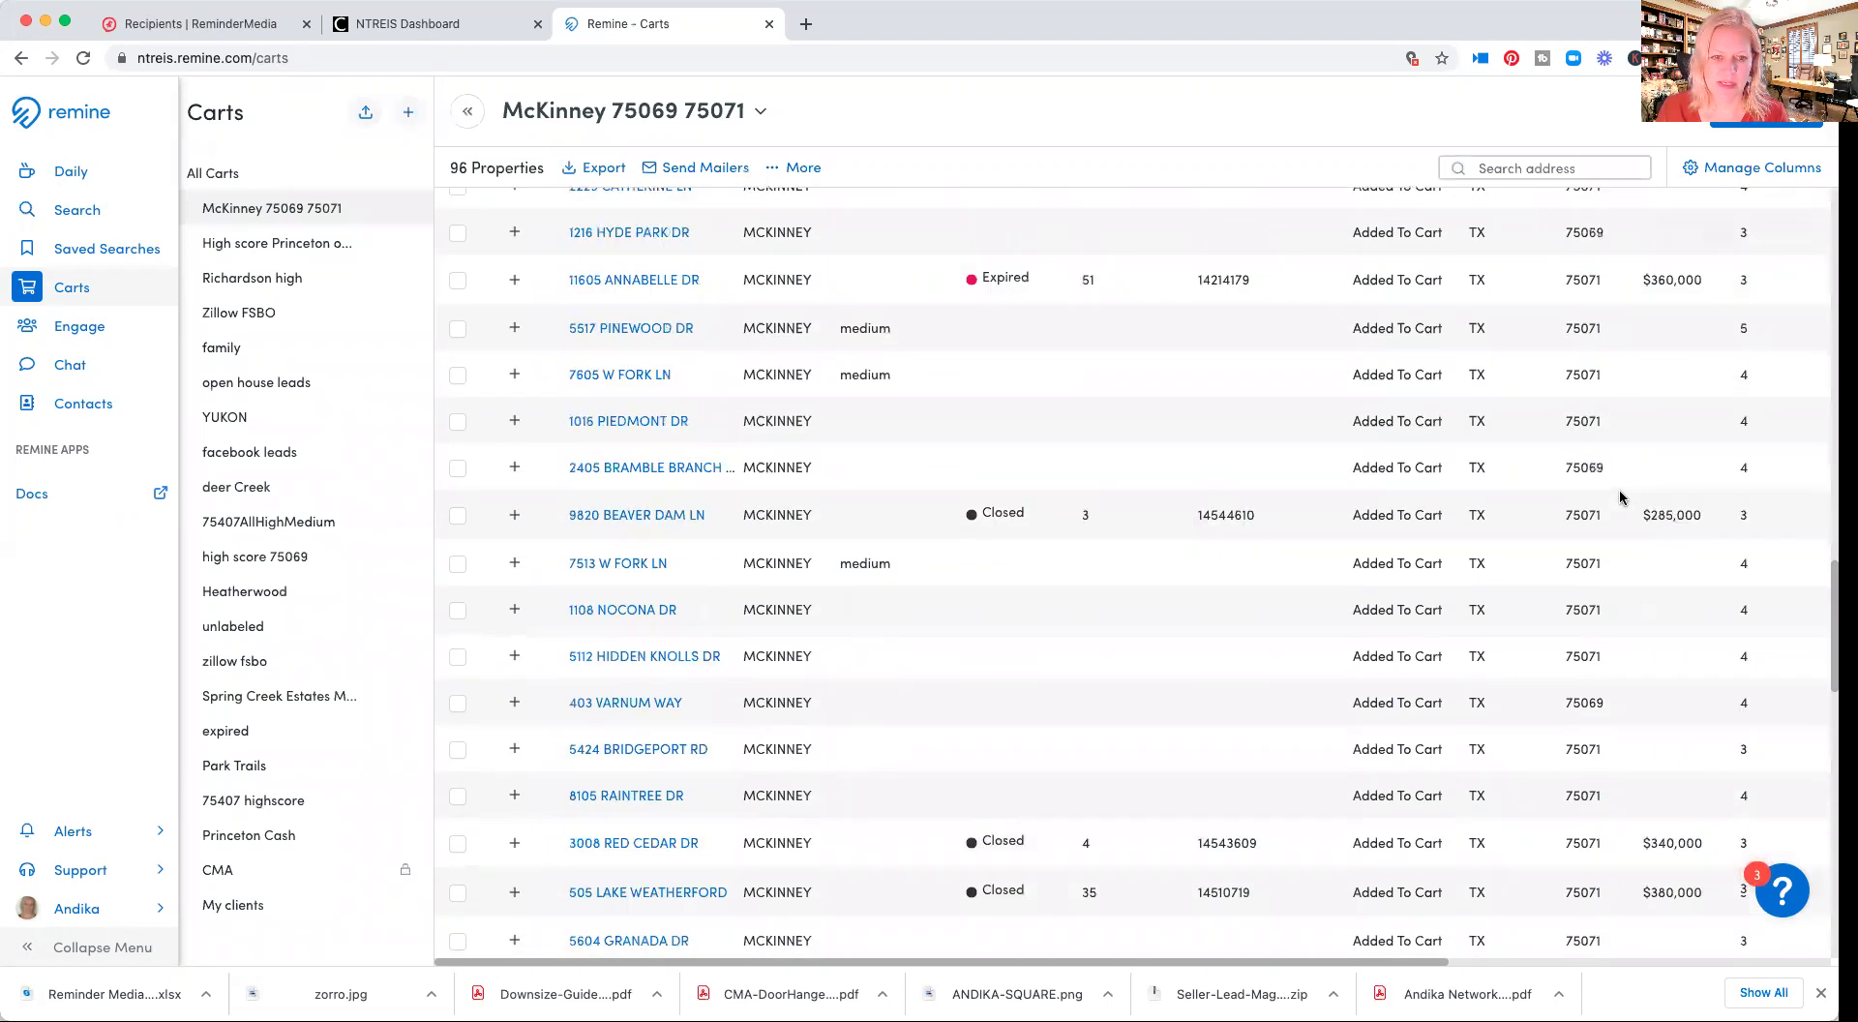
{"action": "scroll", "coordinate": [1621, 497], "scroll_direction": "down", "scroll_amount": 12}
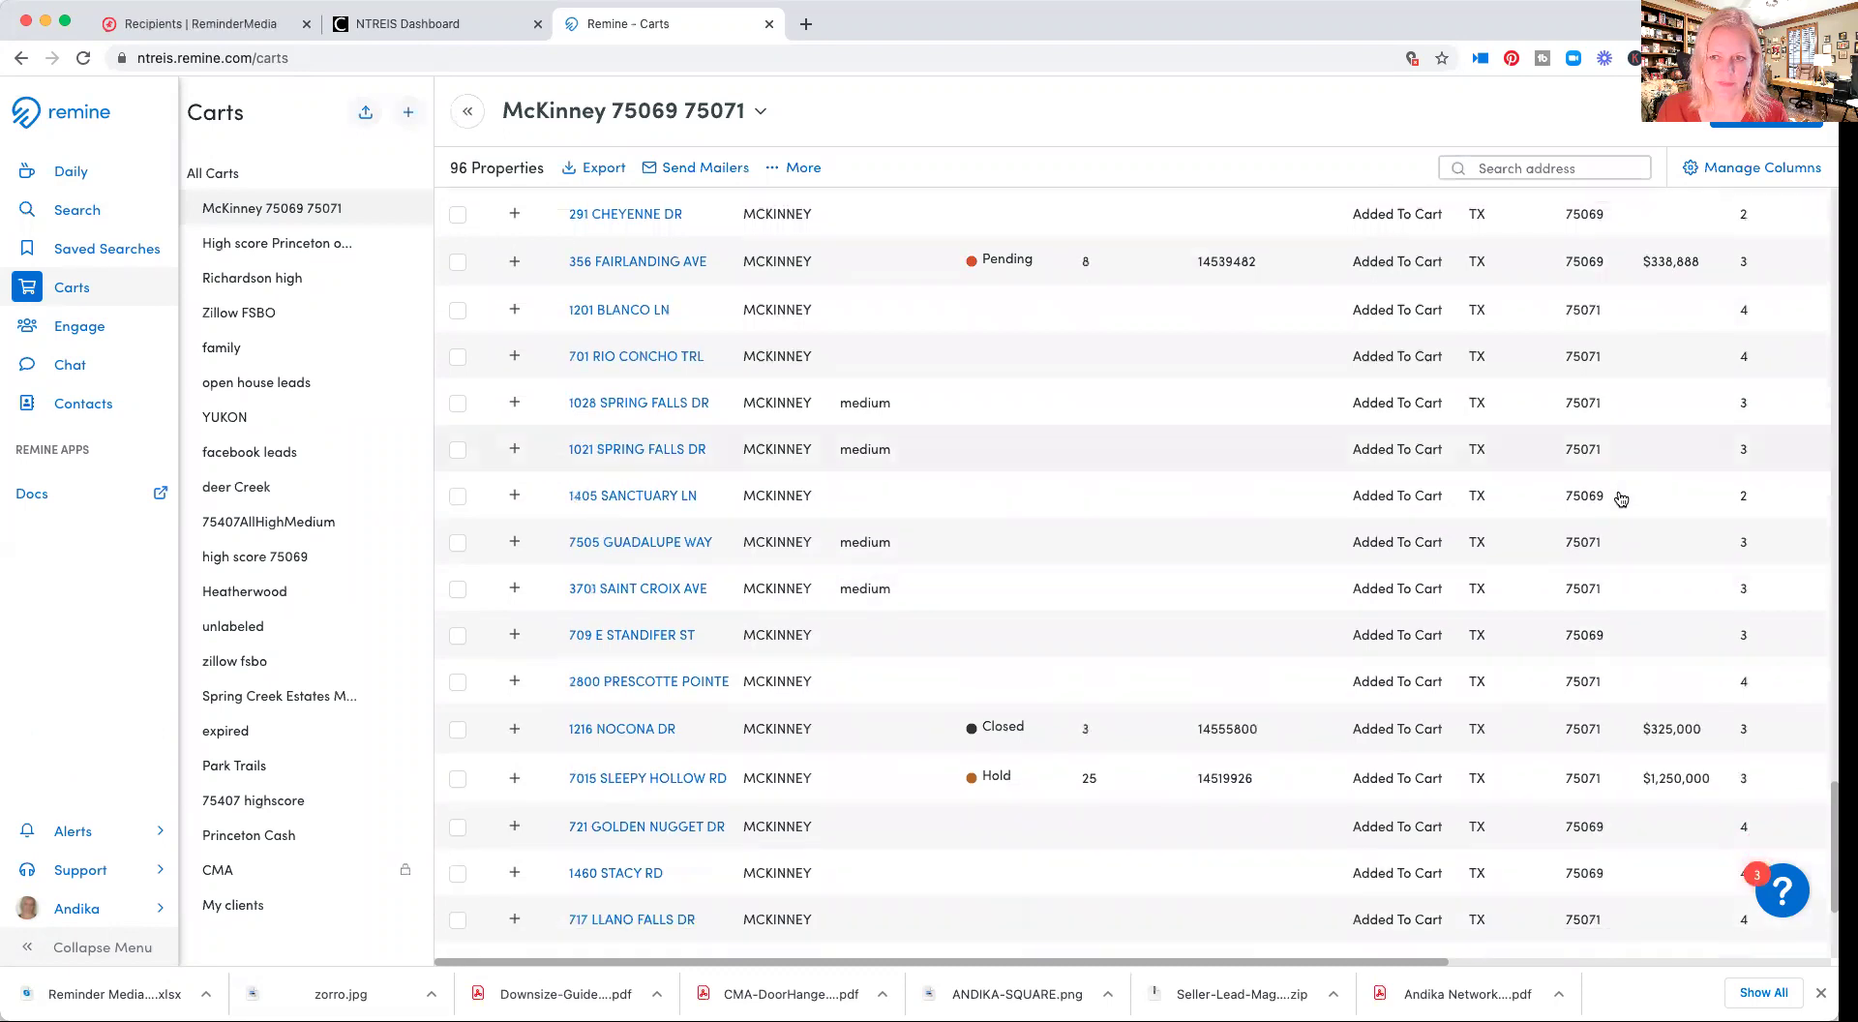
{"action": "scroll", "coordinate": [1621, 498], "scroll_direction": "up", "scroll_amount": 20}
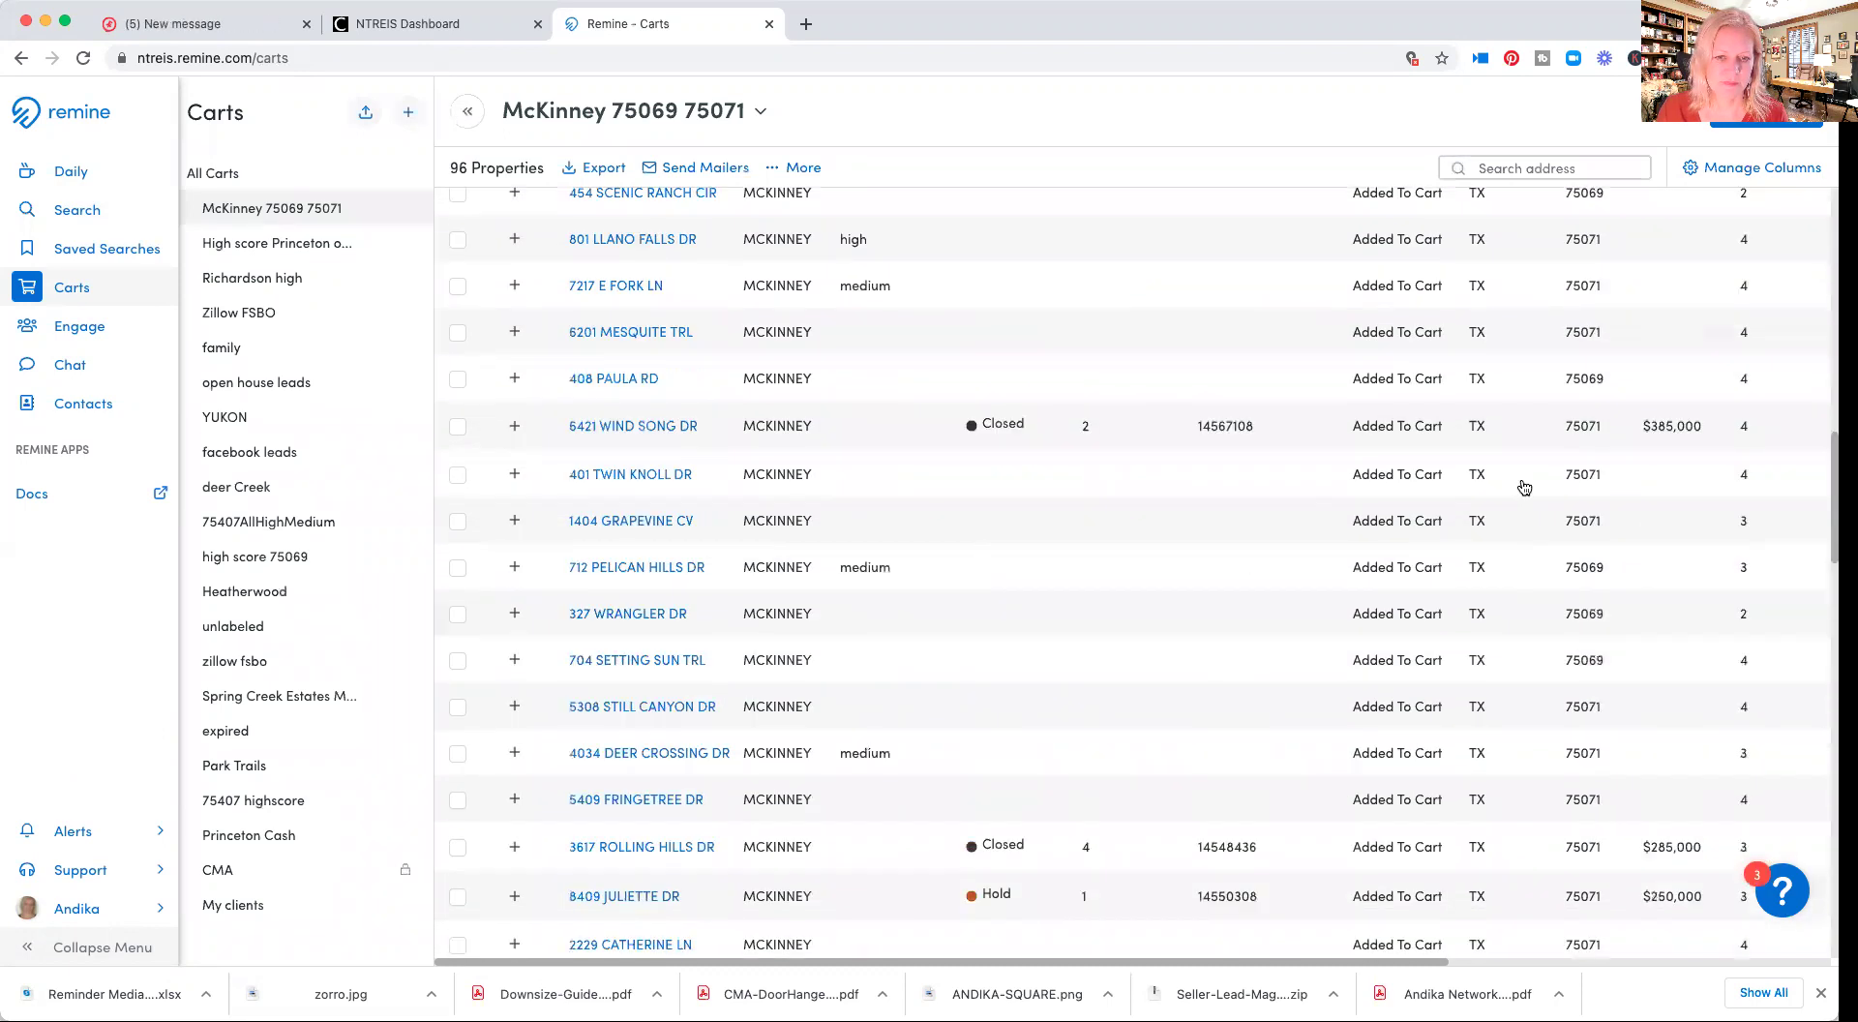
{"action": "scroll", "coordinate": [1525, 488], "scroll_direction": "down", "scroll_amount": 10}
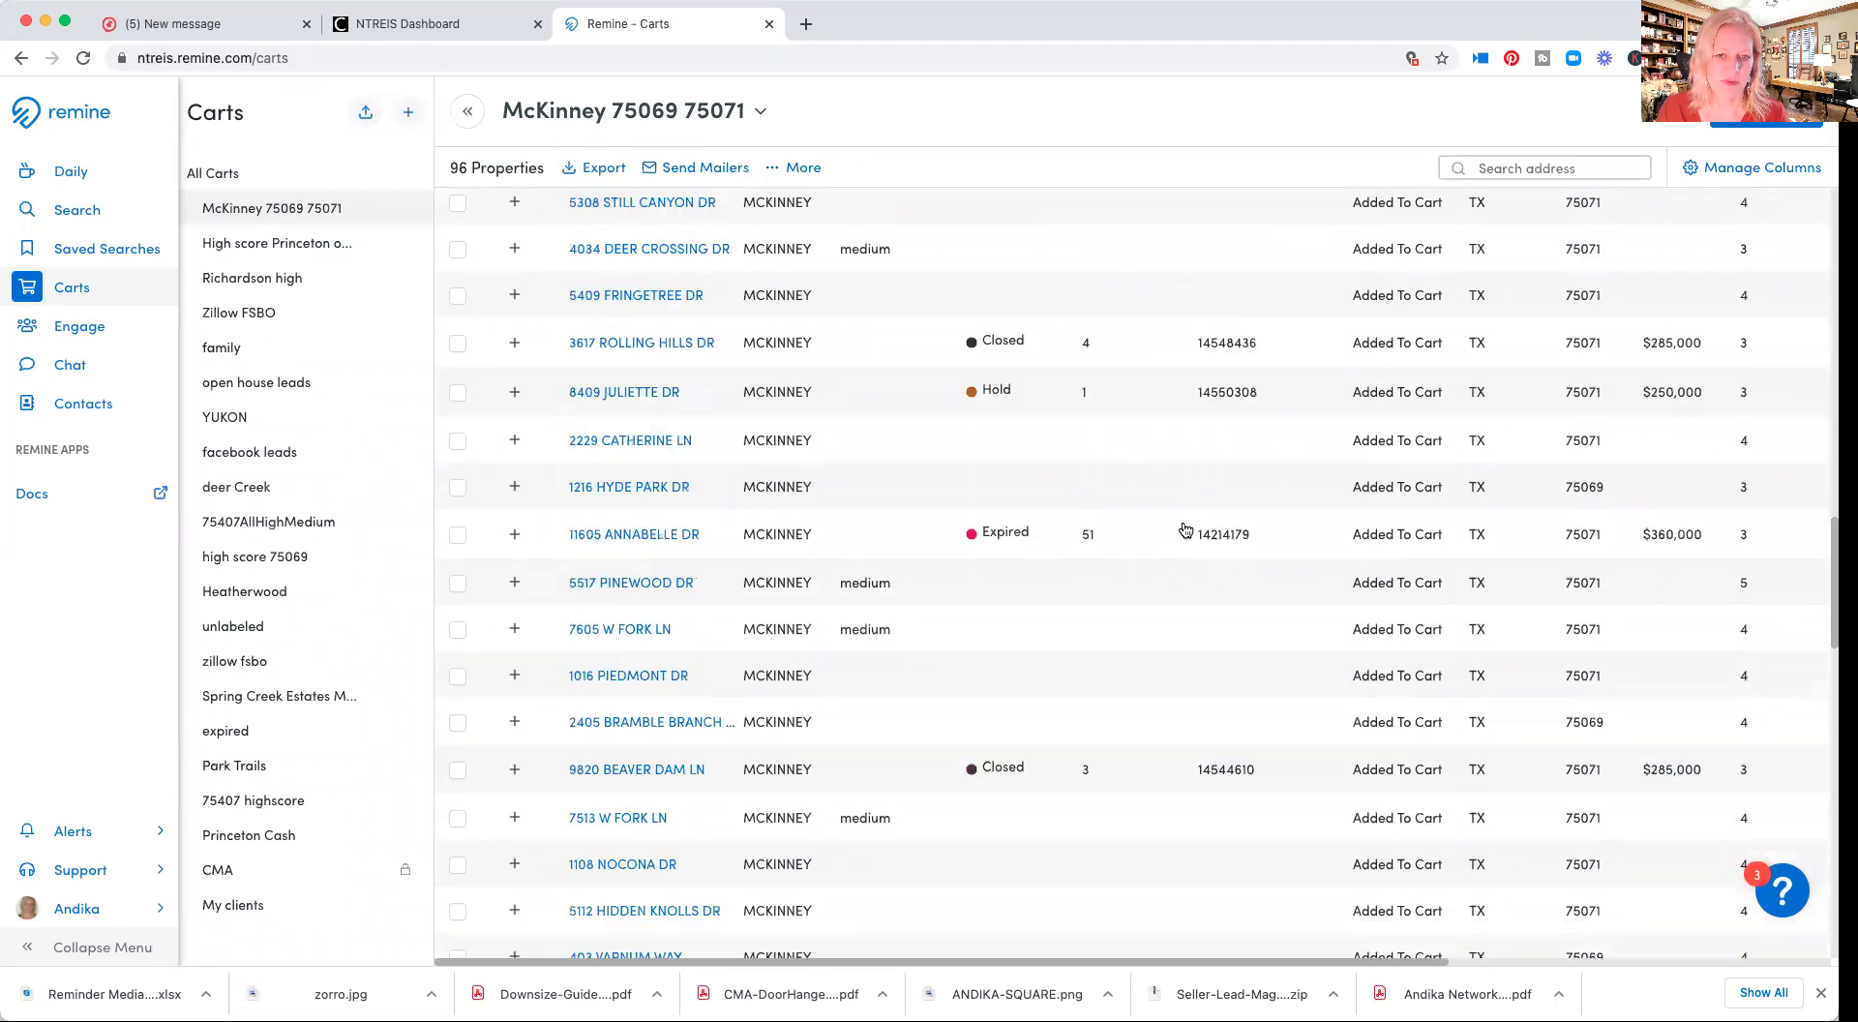
{"action": "scroll", "coordinate": [1185, 530], "scroll_direction": "down", "scroll_amount": 10}
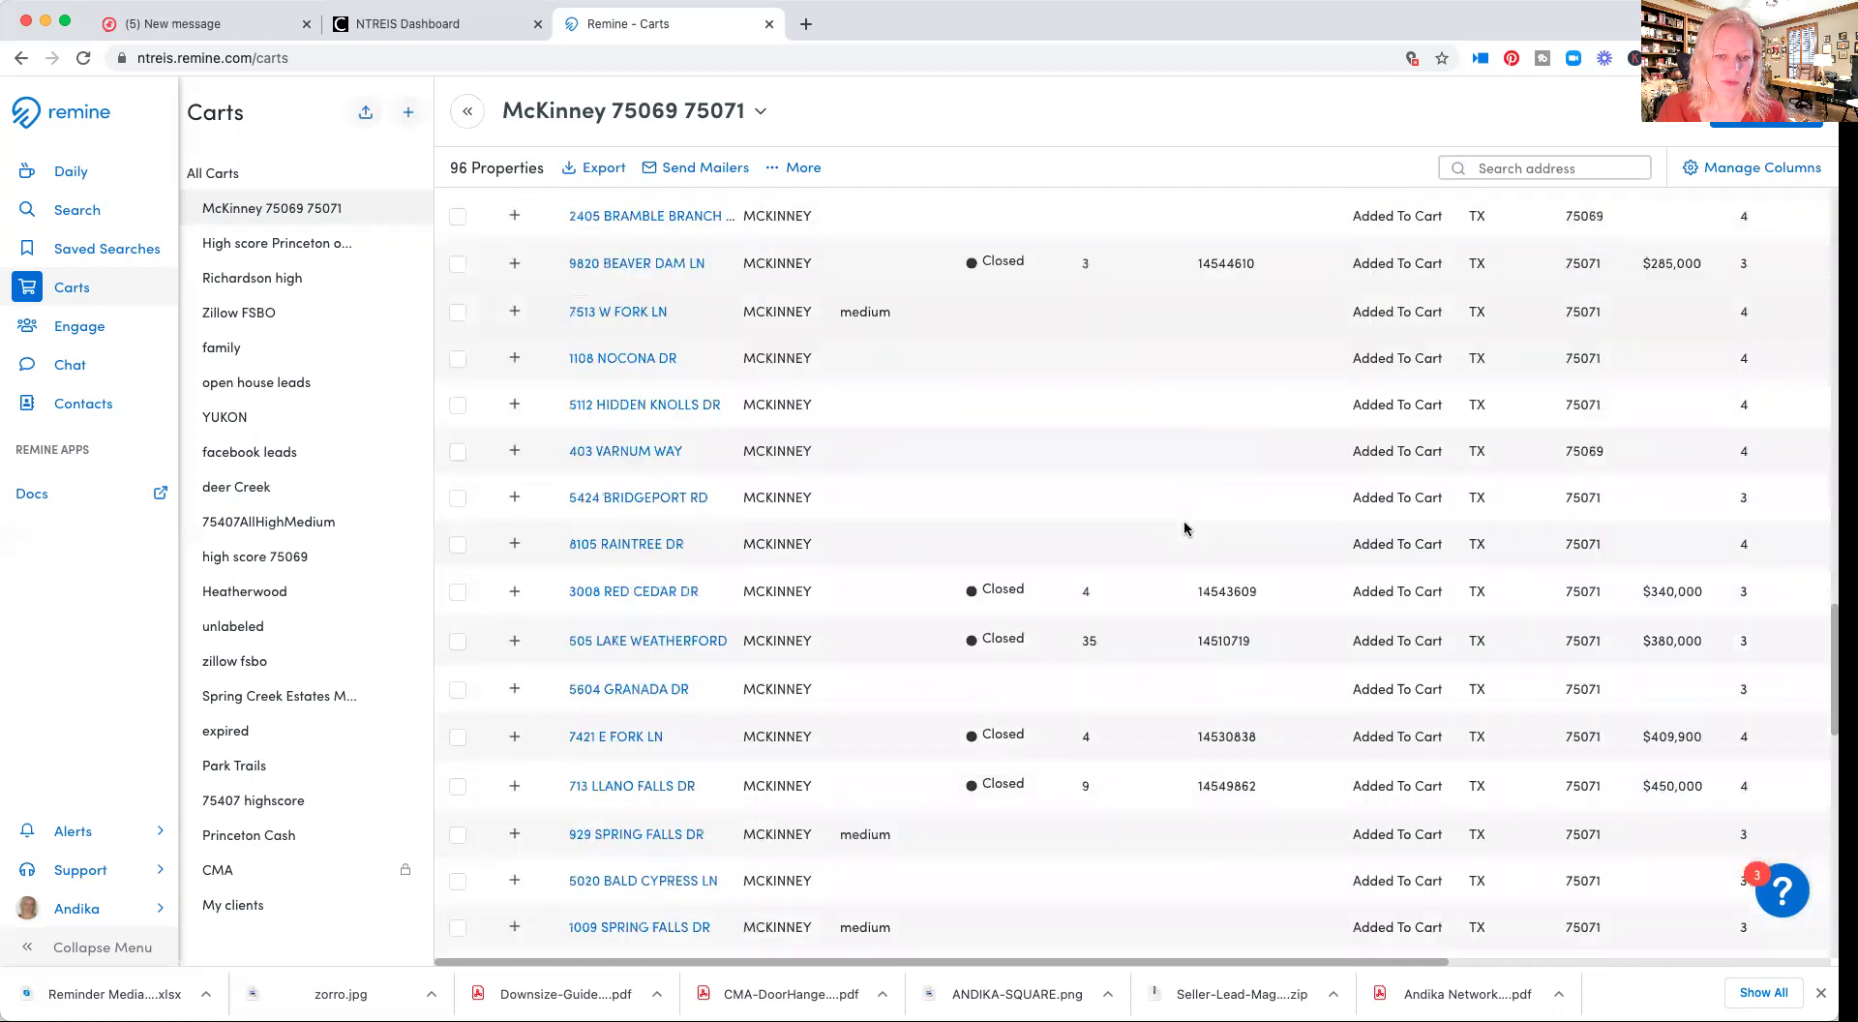
{"action": "scroll", "coordinate": [1185, 529], "scroll_direction": "down", "scroll_amount": 5}
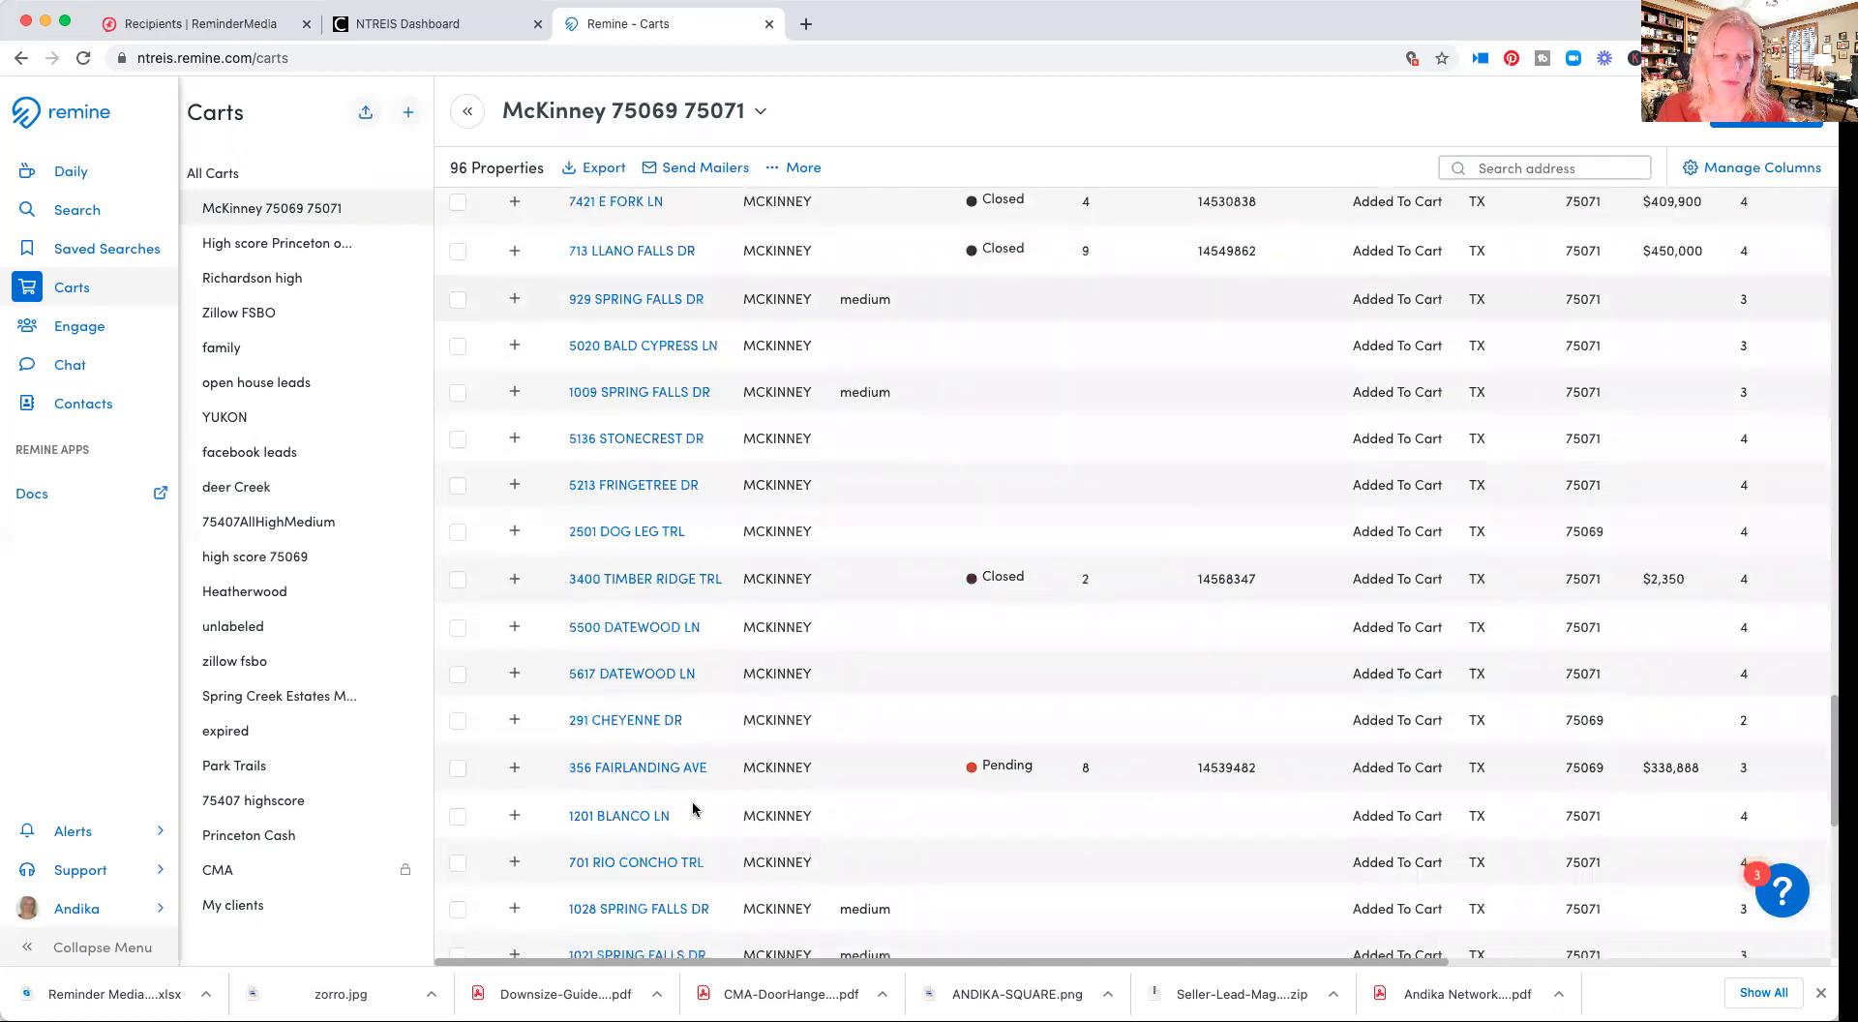
{"action": "left_click", "coordinate": [457, 769]}
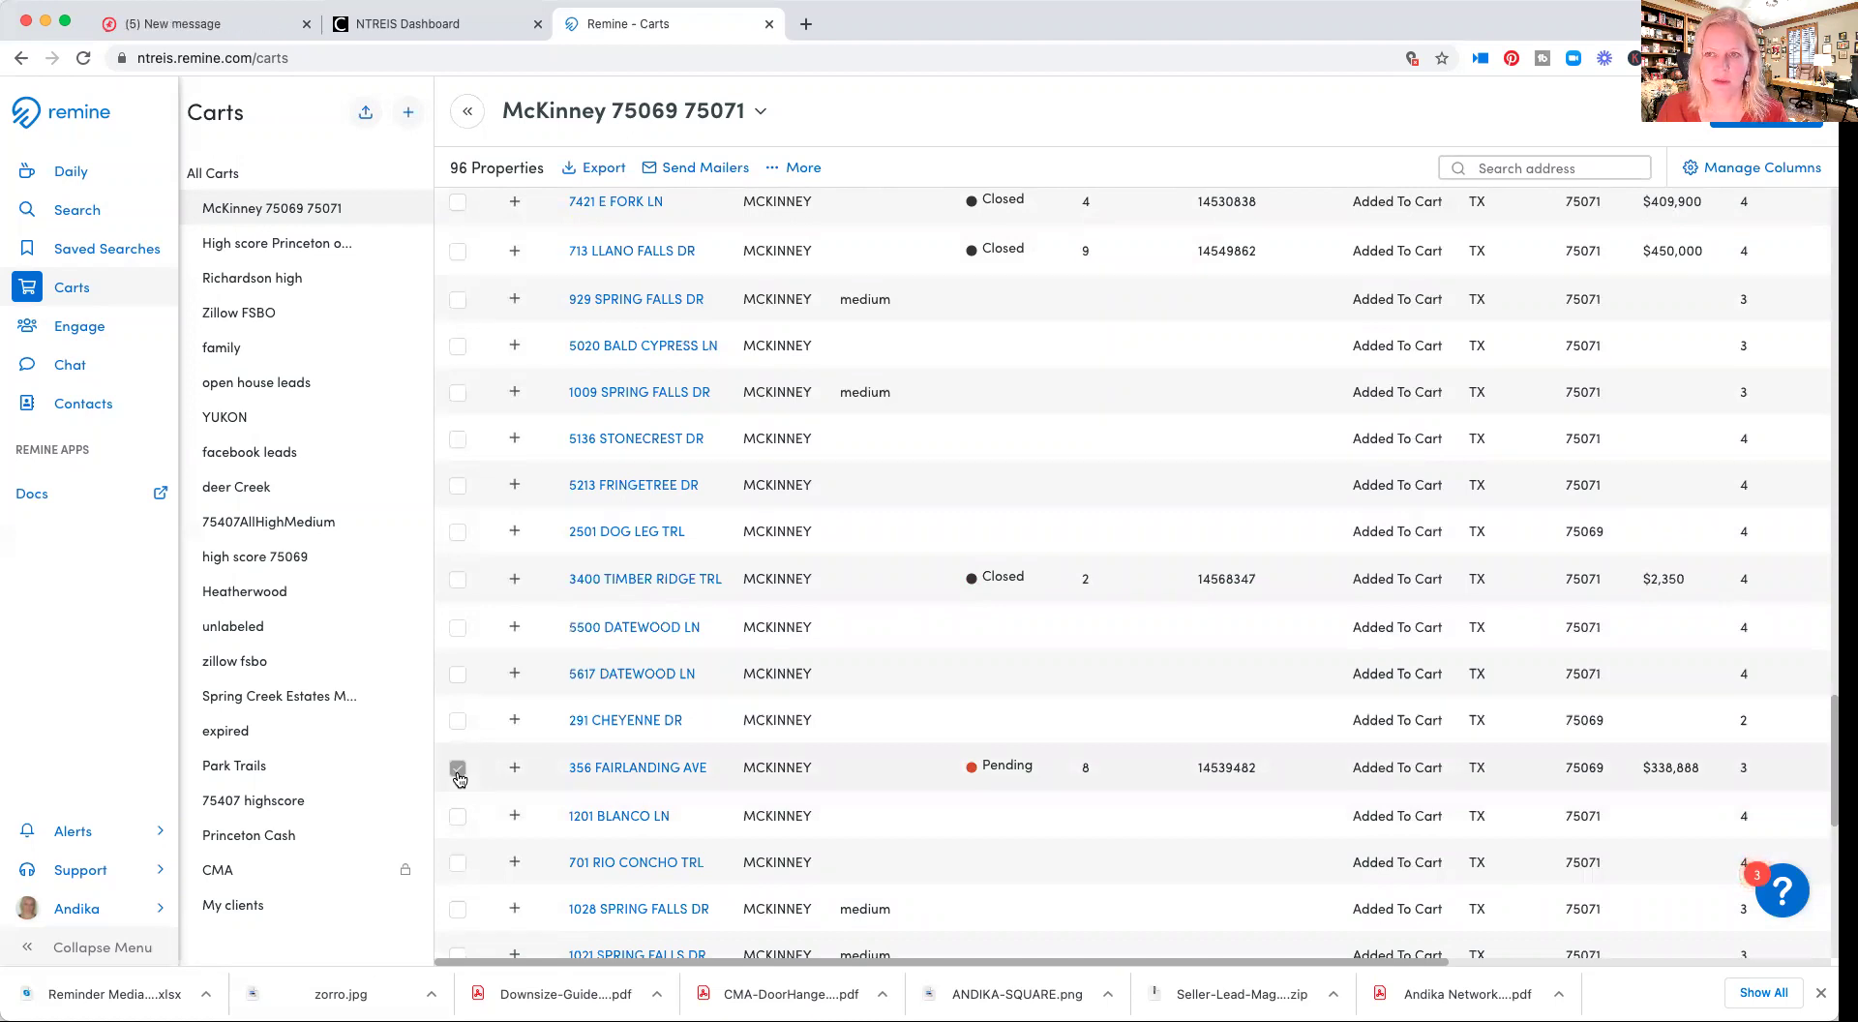
{"action": "left_click", "coordinate": [779, 166]}
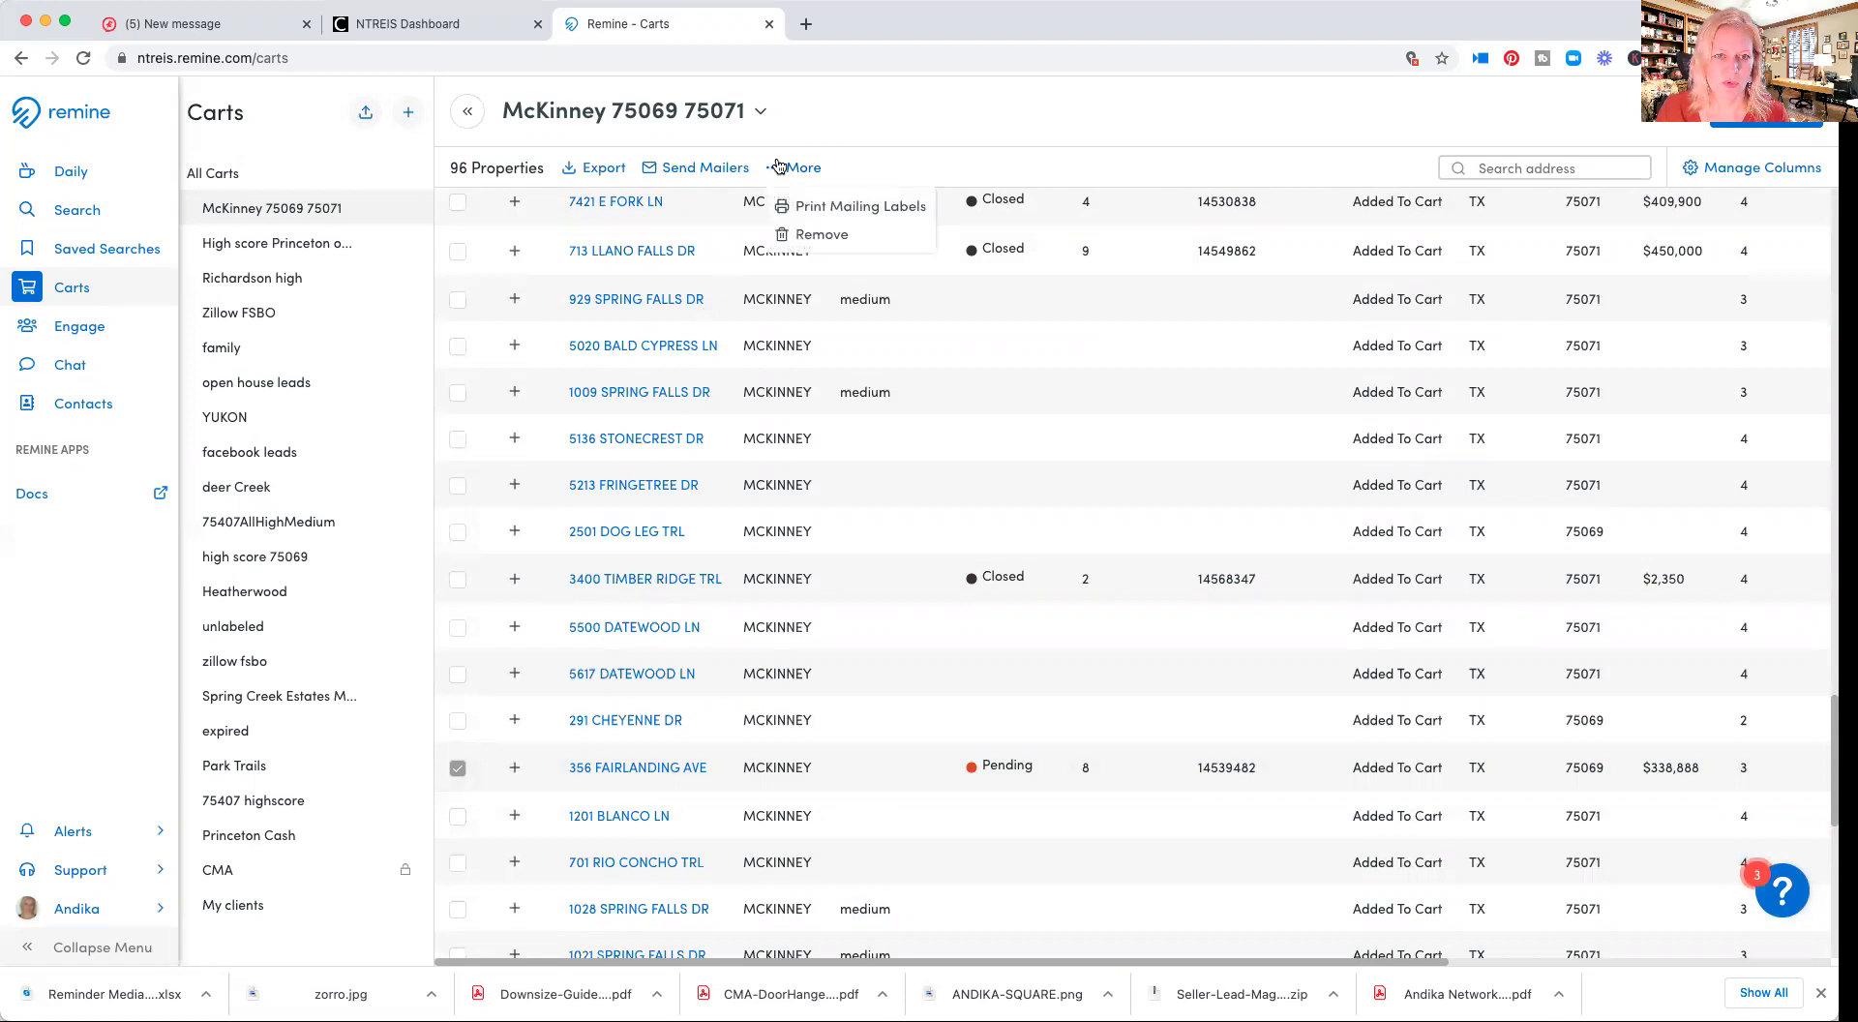
{"action": "left_click", "coordinate": [805, 245]}
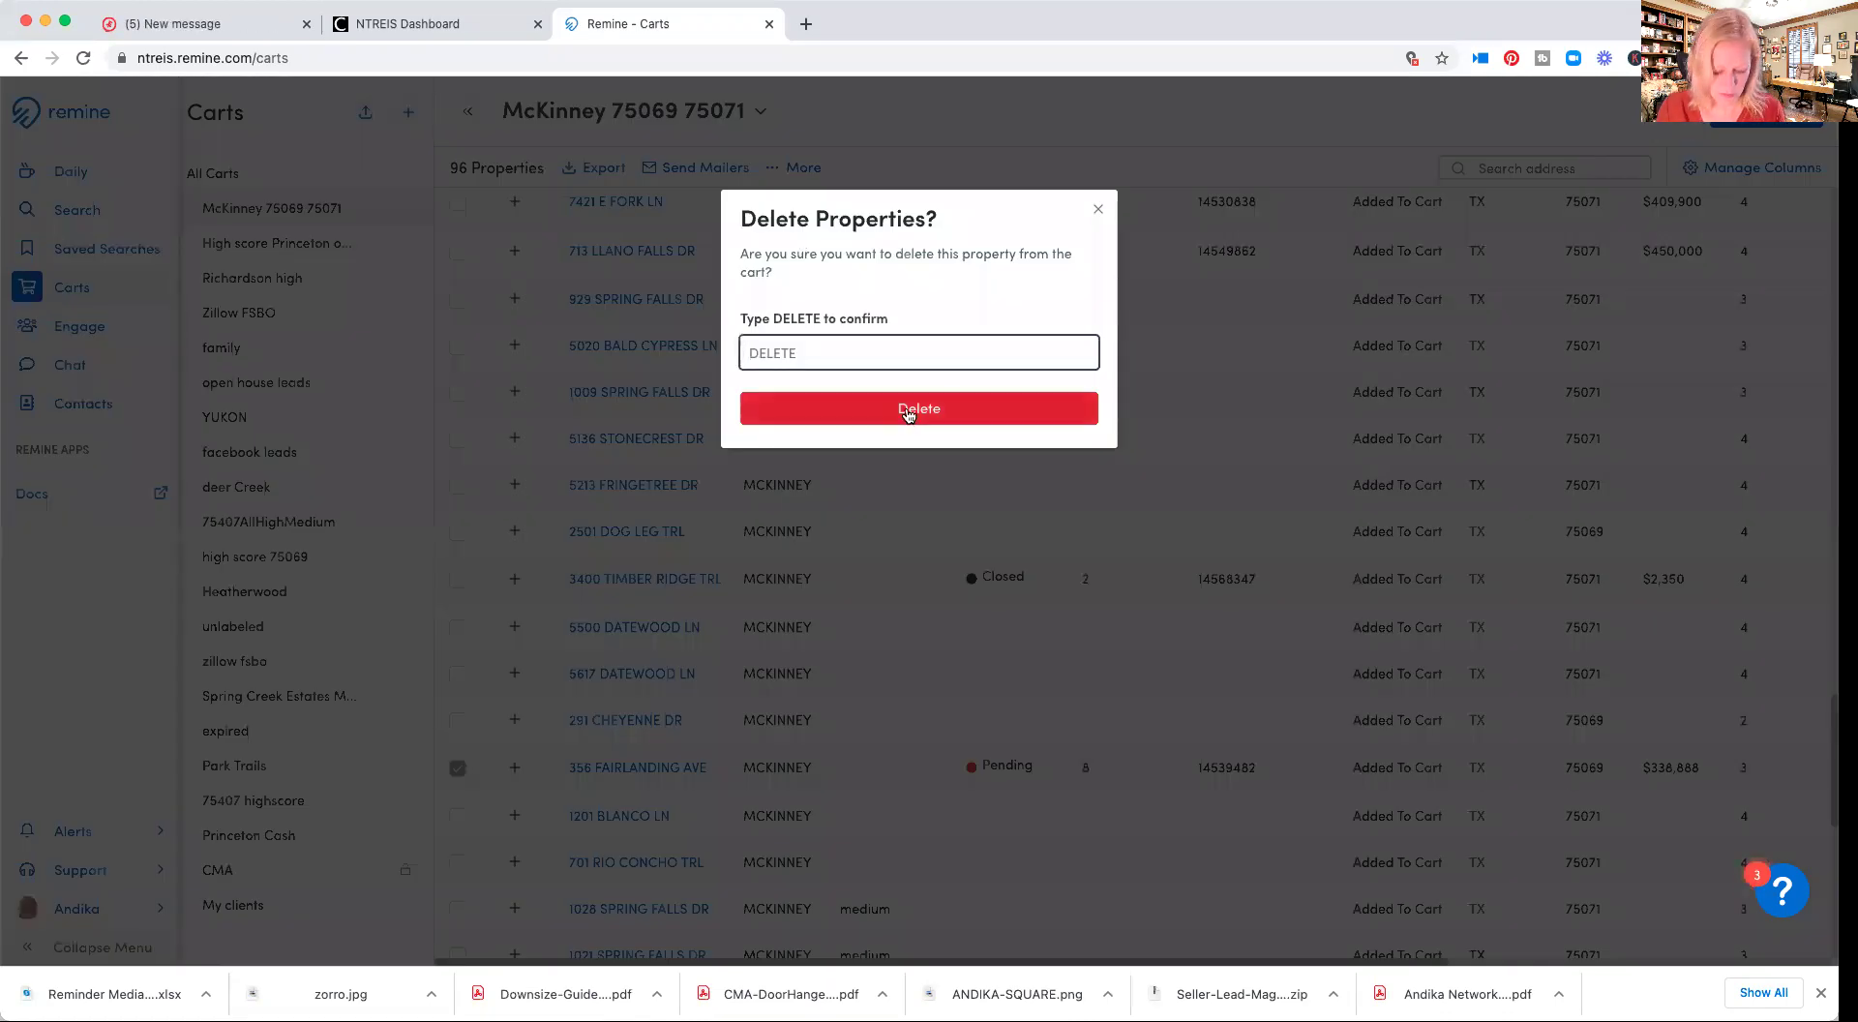
{"action": "type", "text": "DELETE"}
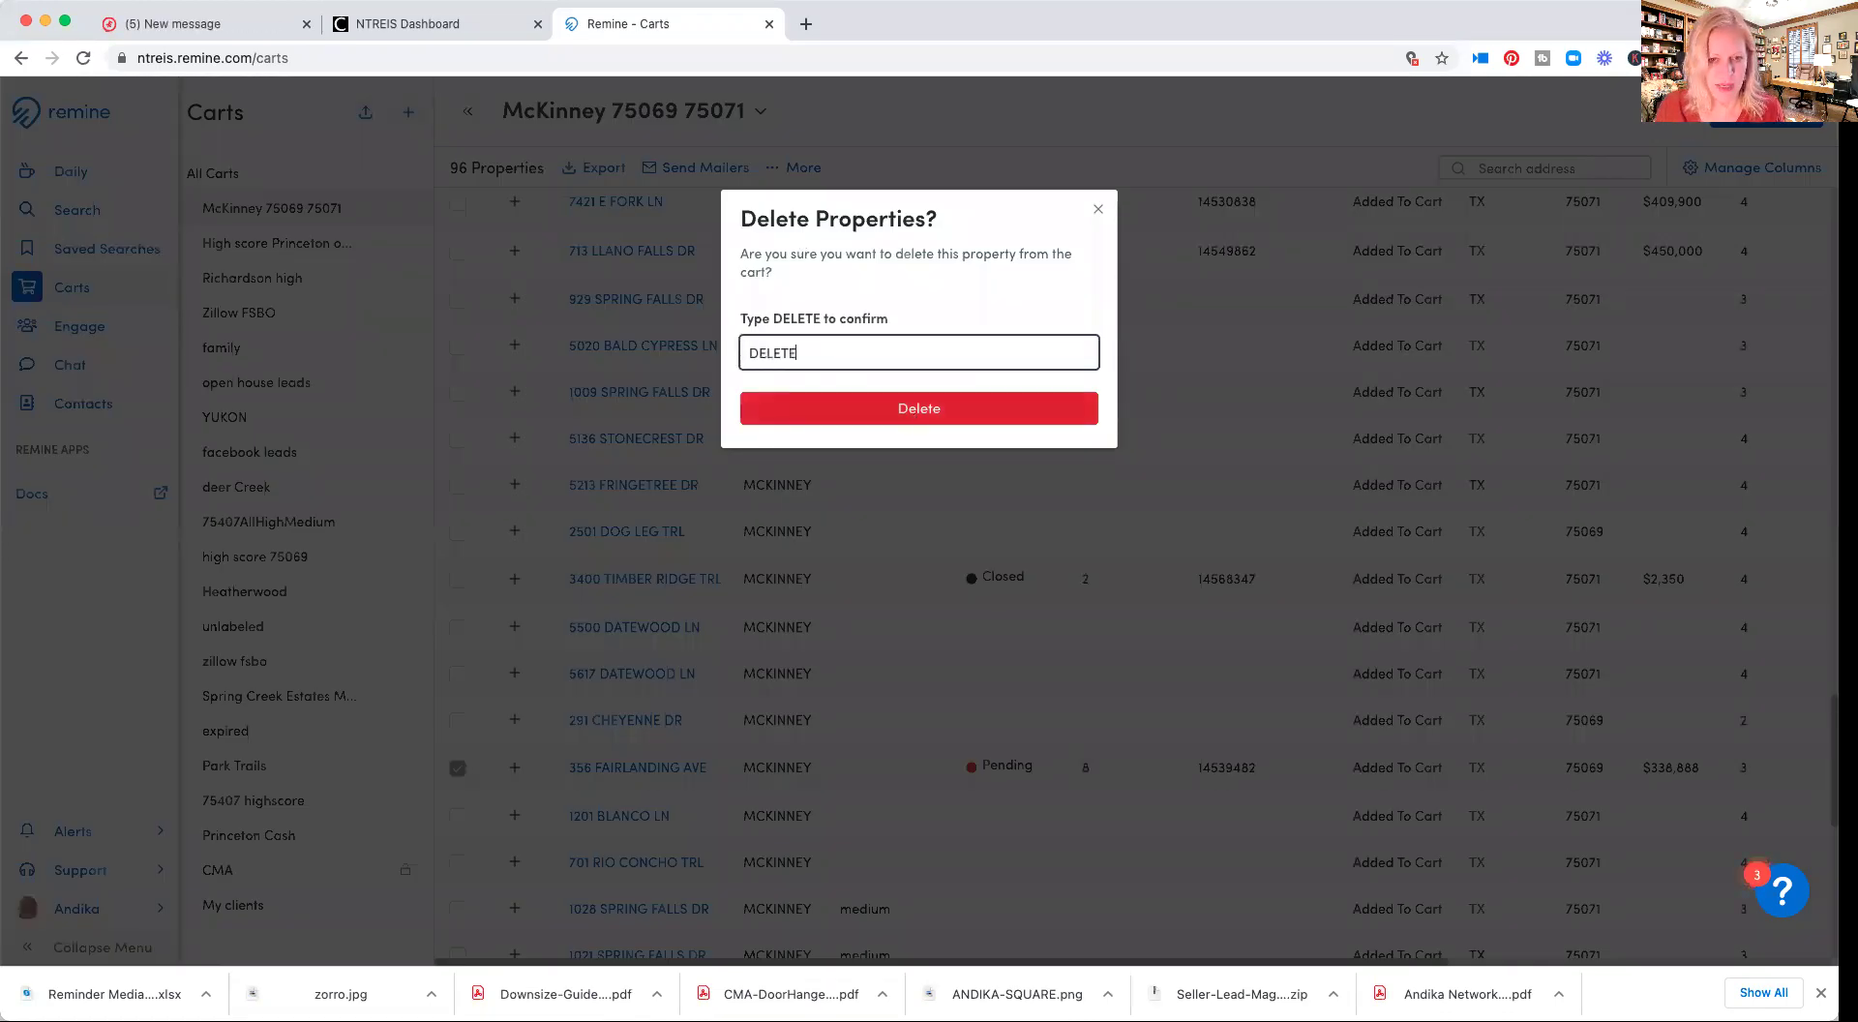
{"action": "left_click", "coordinate": [949, 418]}
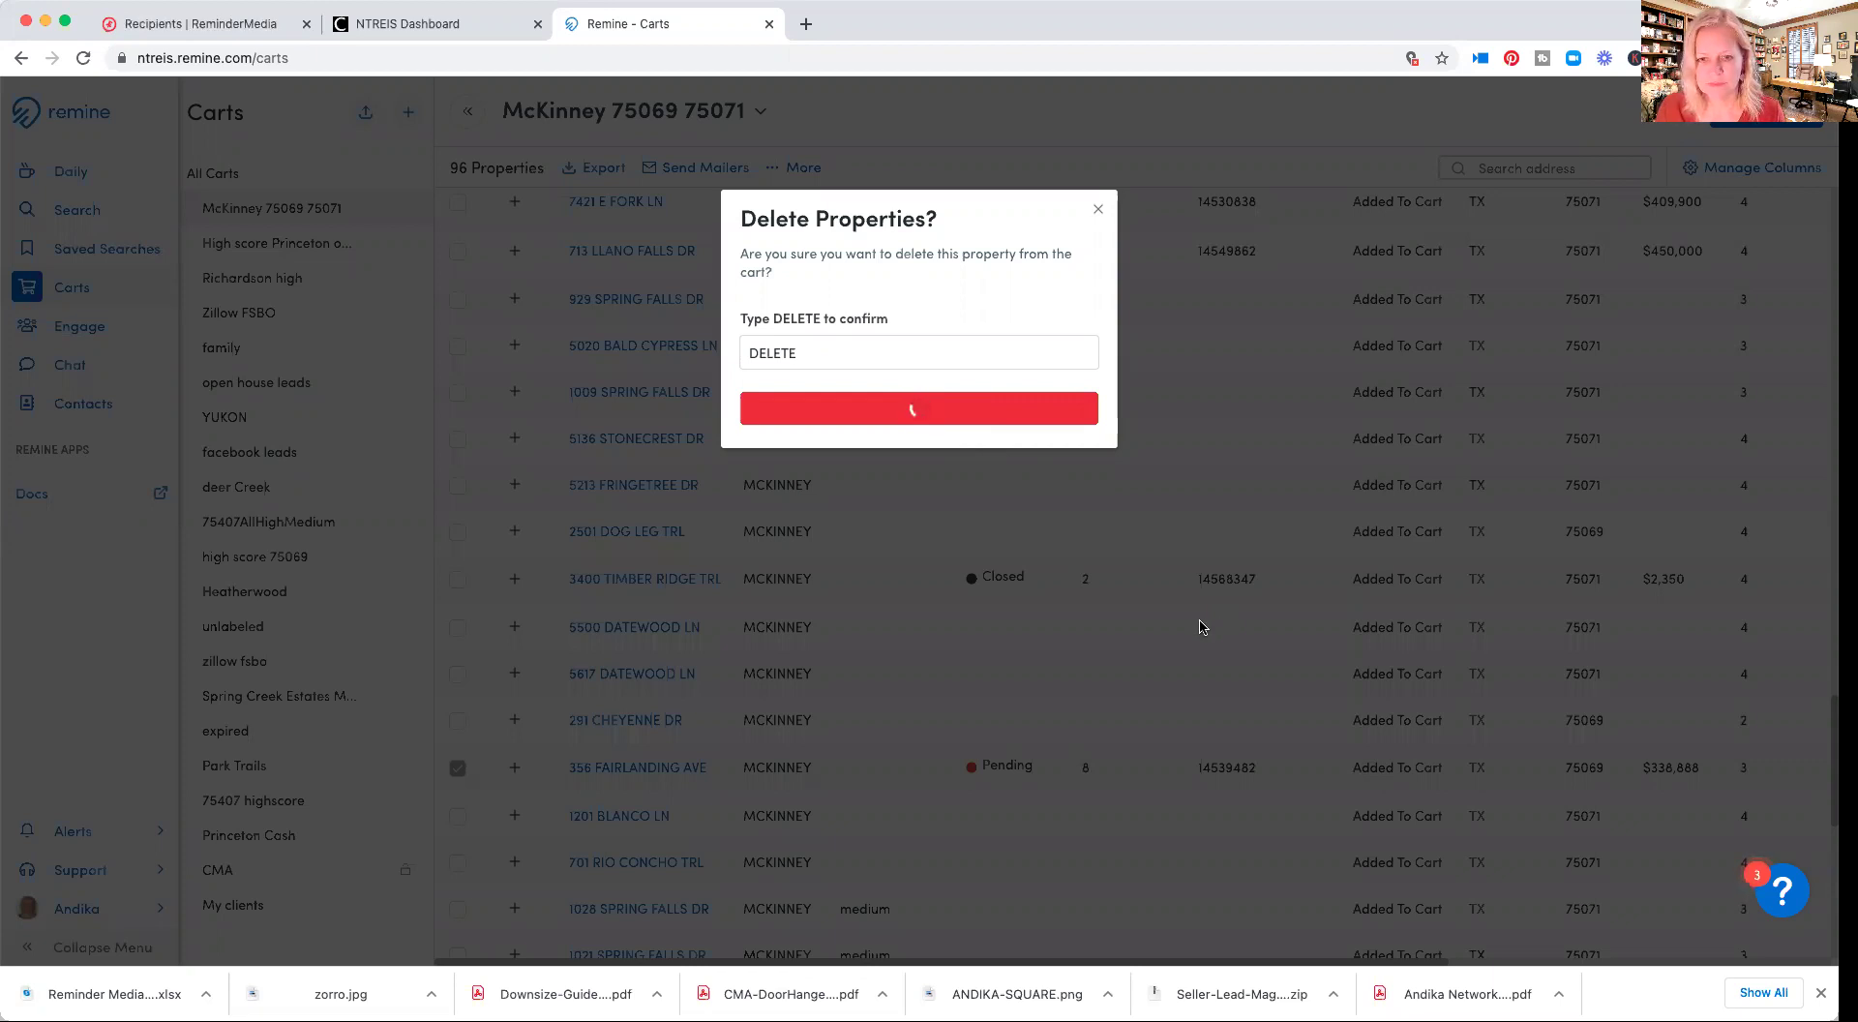
Select all 95 remaining cart properties for CSV export
{"action": "scroll", "coordinate": [1200, 627], "scroll_direction": "down", "scroll_amount": 5}
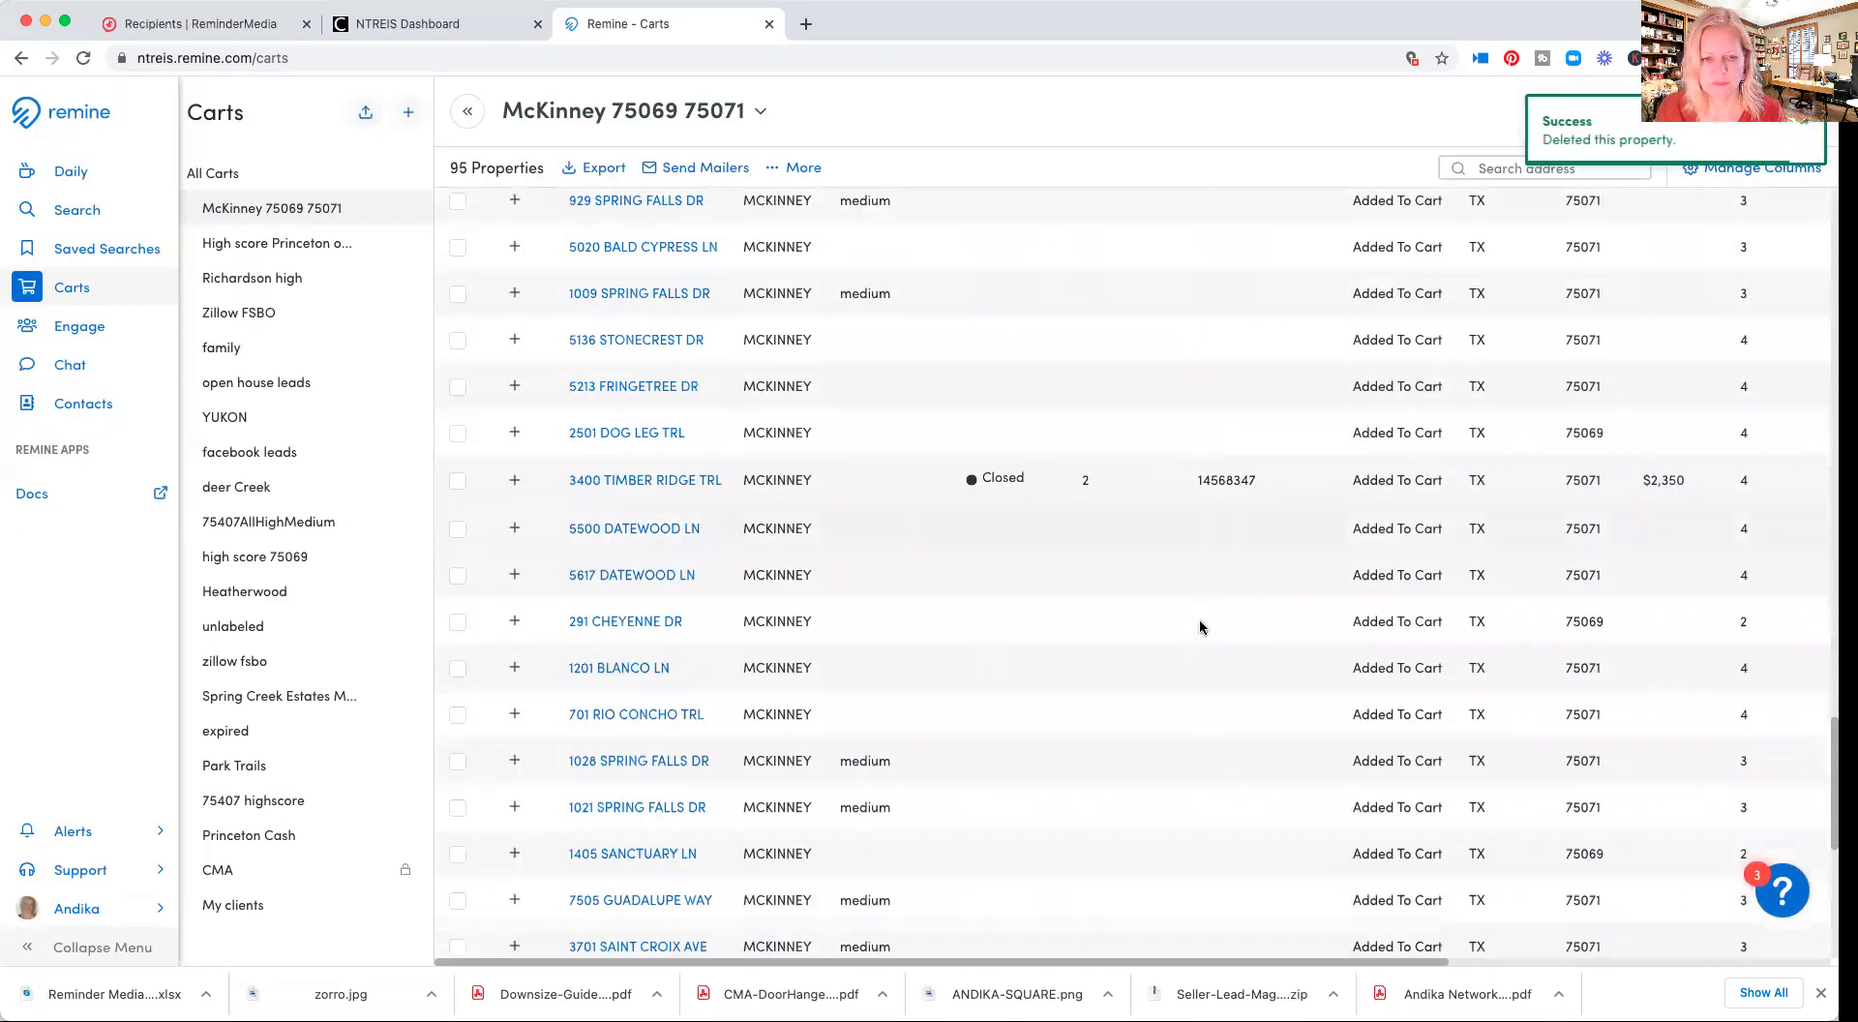
{"action": "scroll", "coordinate": [1200, 626], "scroll_direction": "down", "scroll_amount": 5}
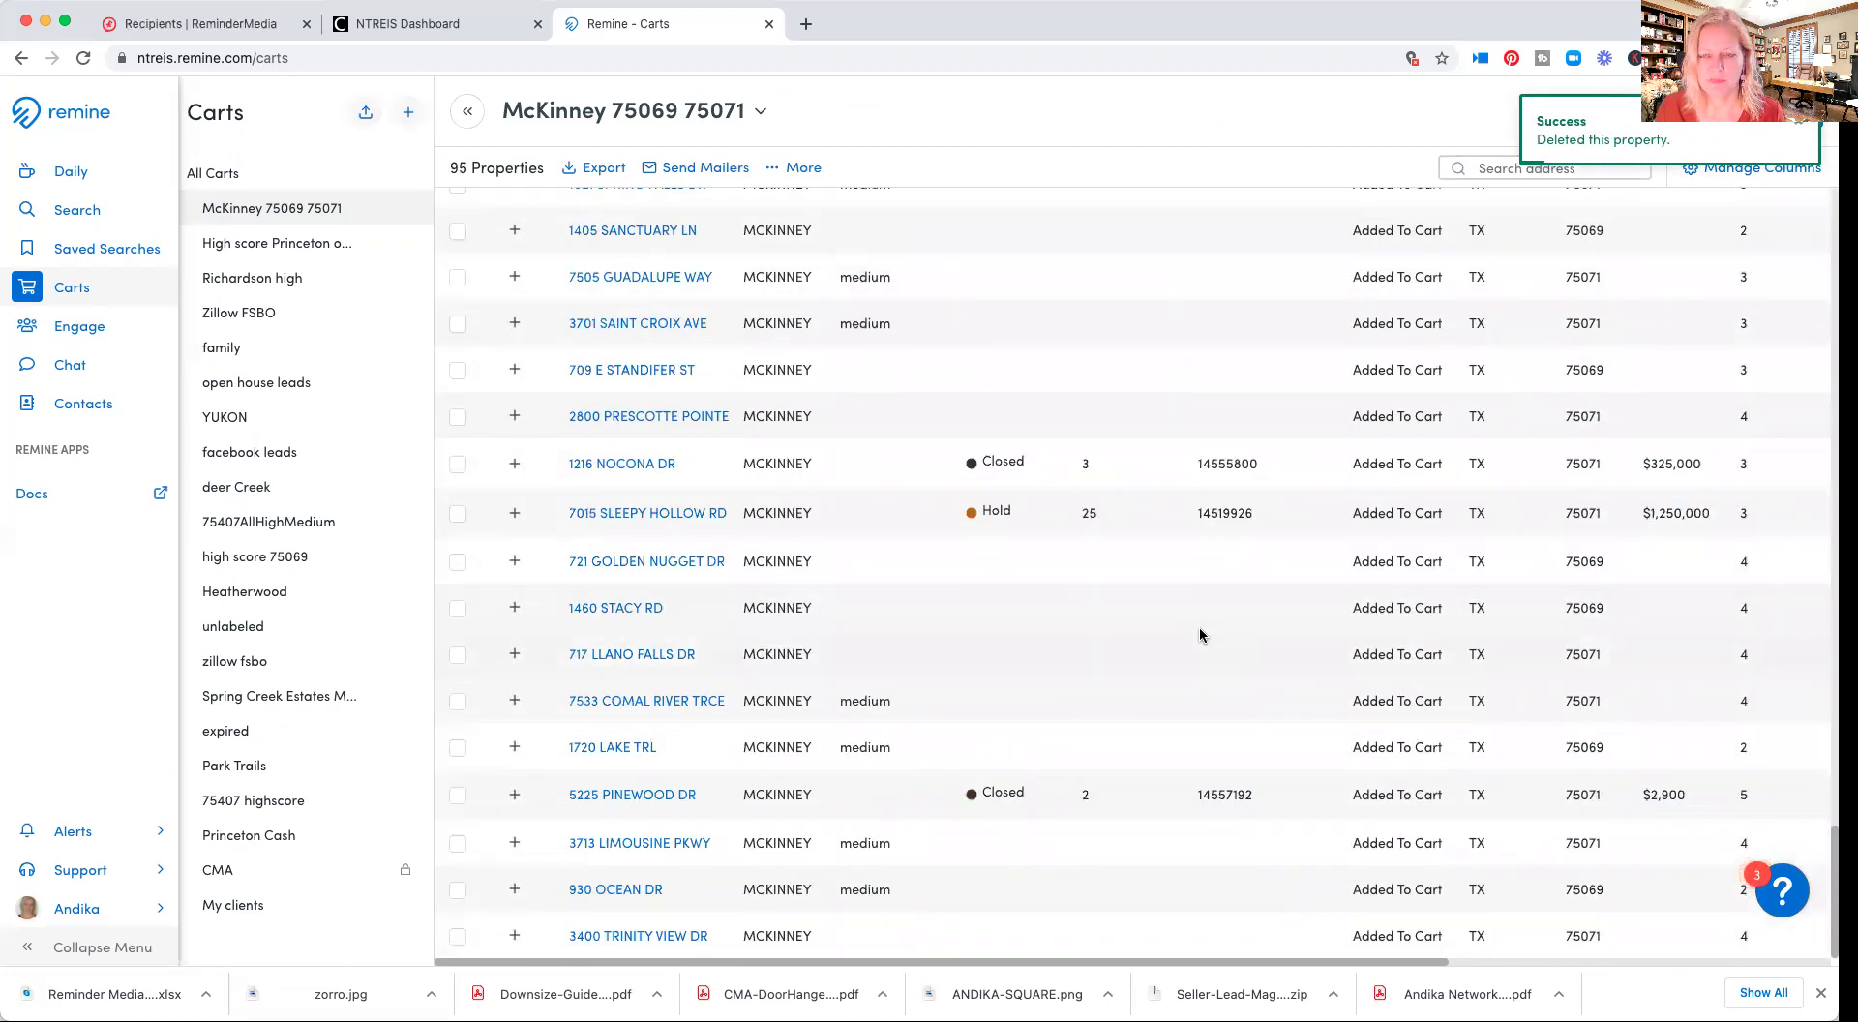
{"action": "scroll", "coordinate": [566, 484], "scroll_direction": "up", "scroll_amount": 15}
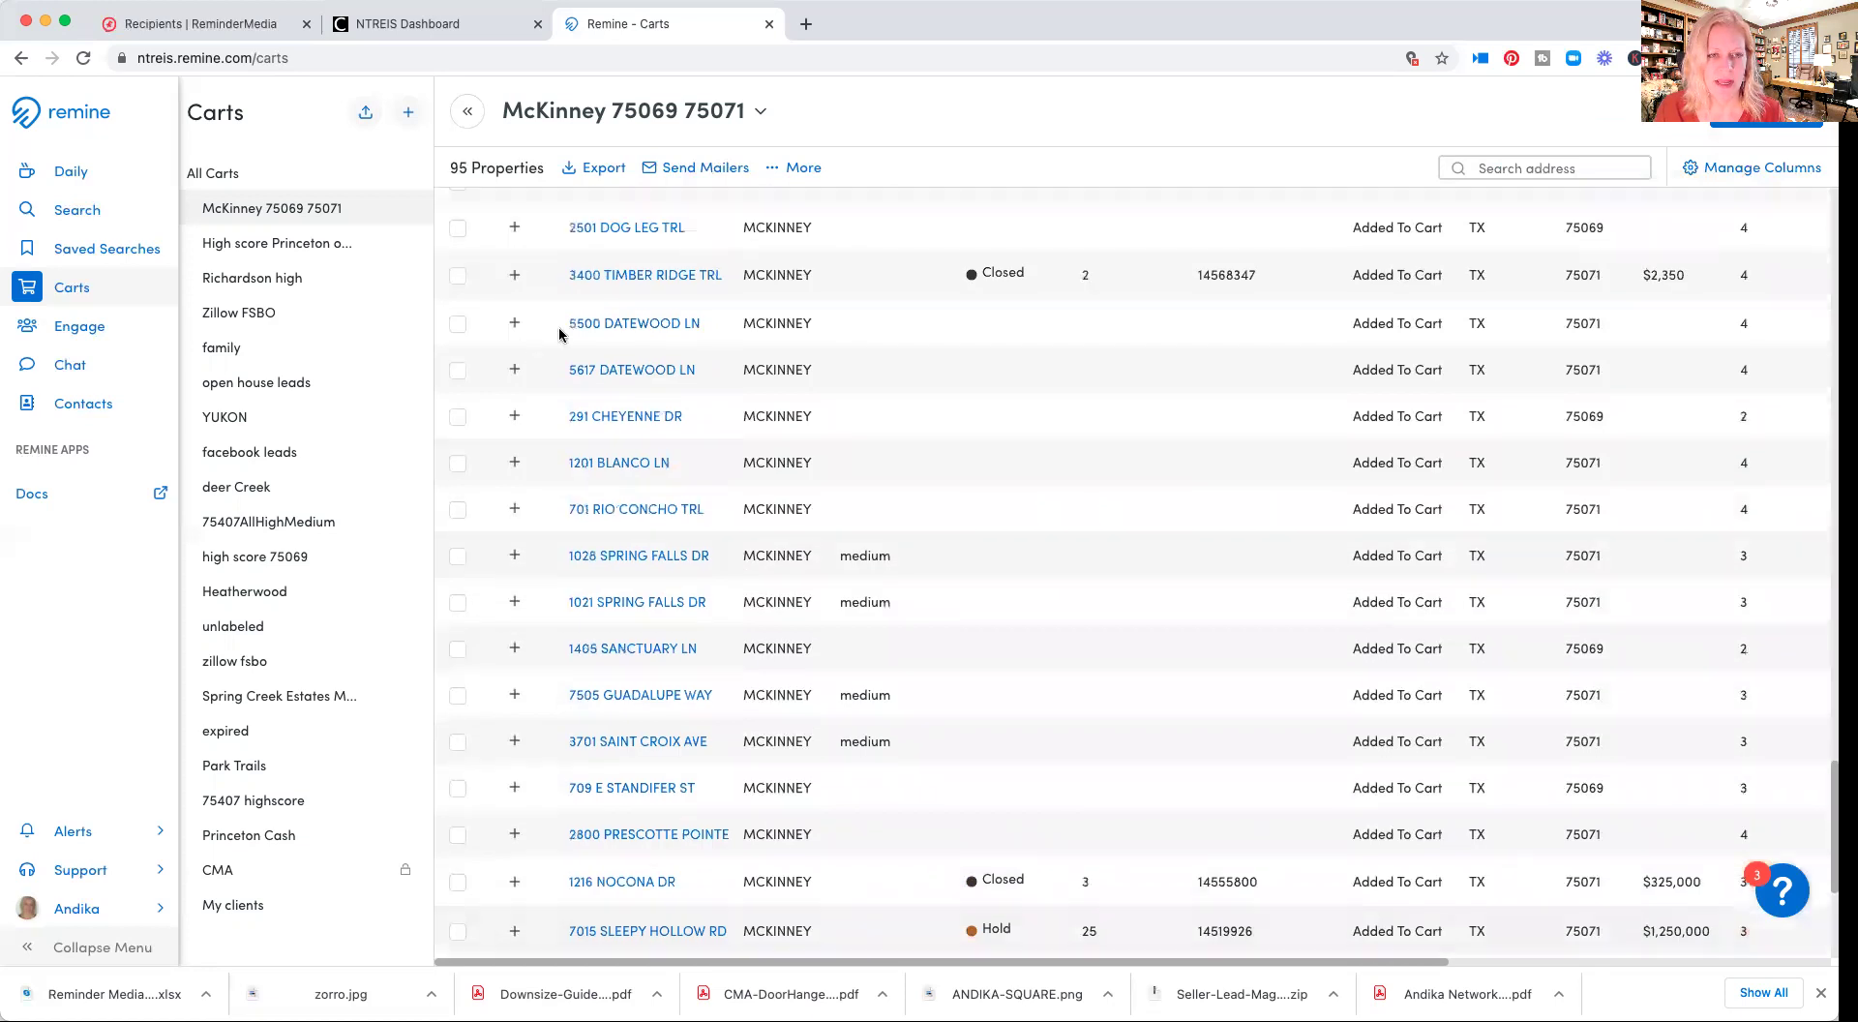
{"action": "scroll", "coordinate": [468, 218], "scroll_direction": "up", "scroll_amount": 10}
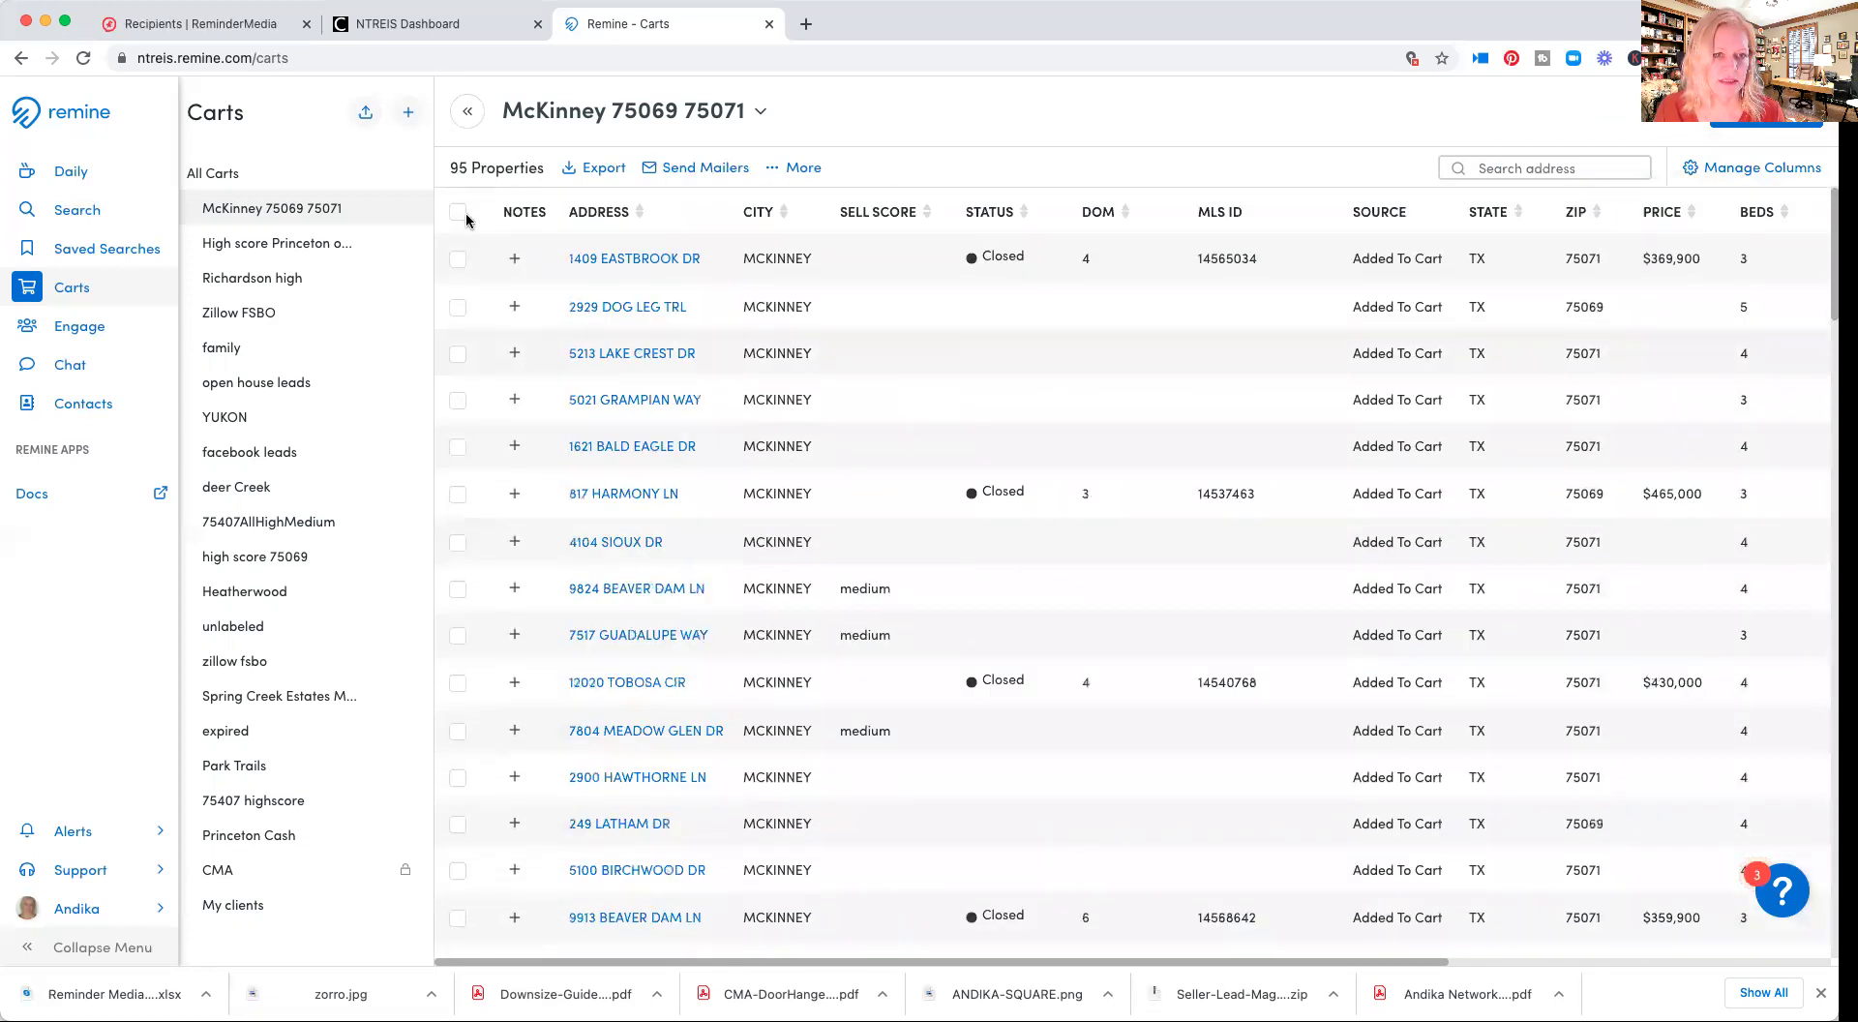
{"action": "left_click", "coordinate": [458, 212]}
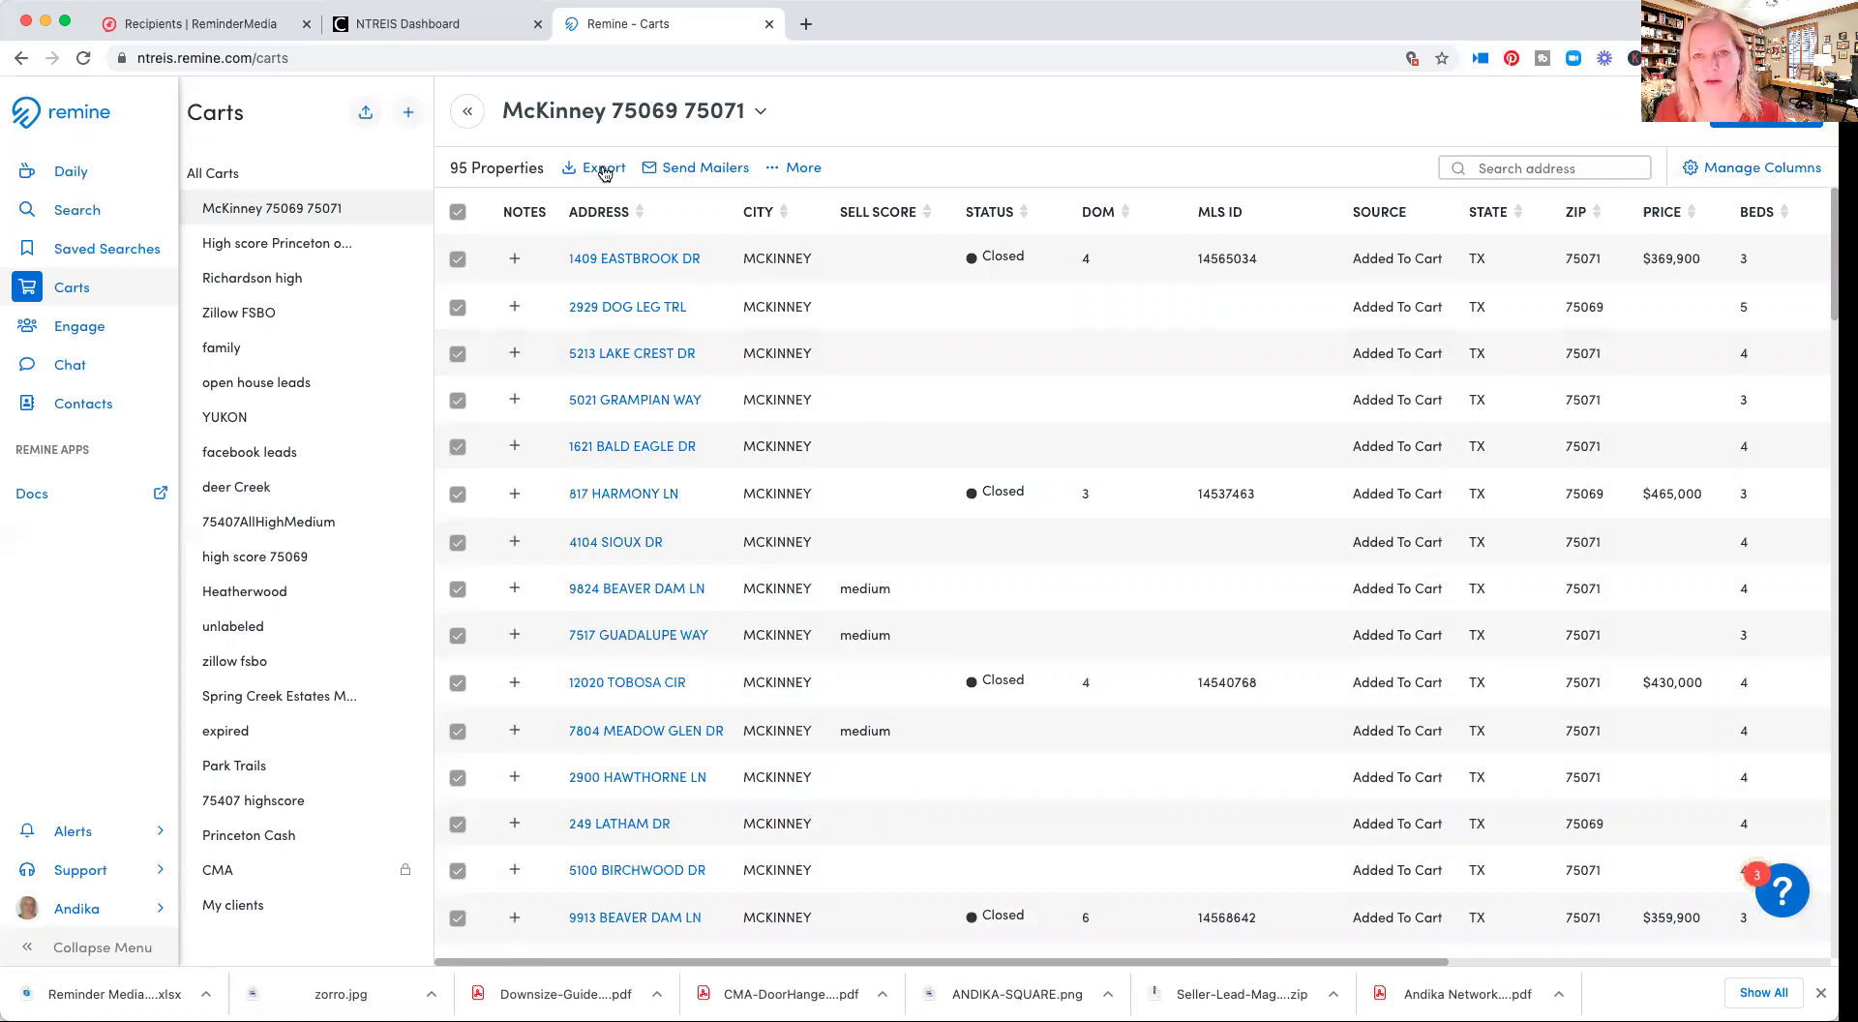
{"action": "left_click", "coordinate": [605, 171]}
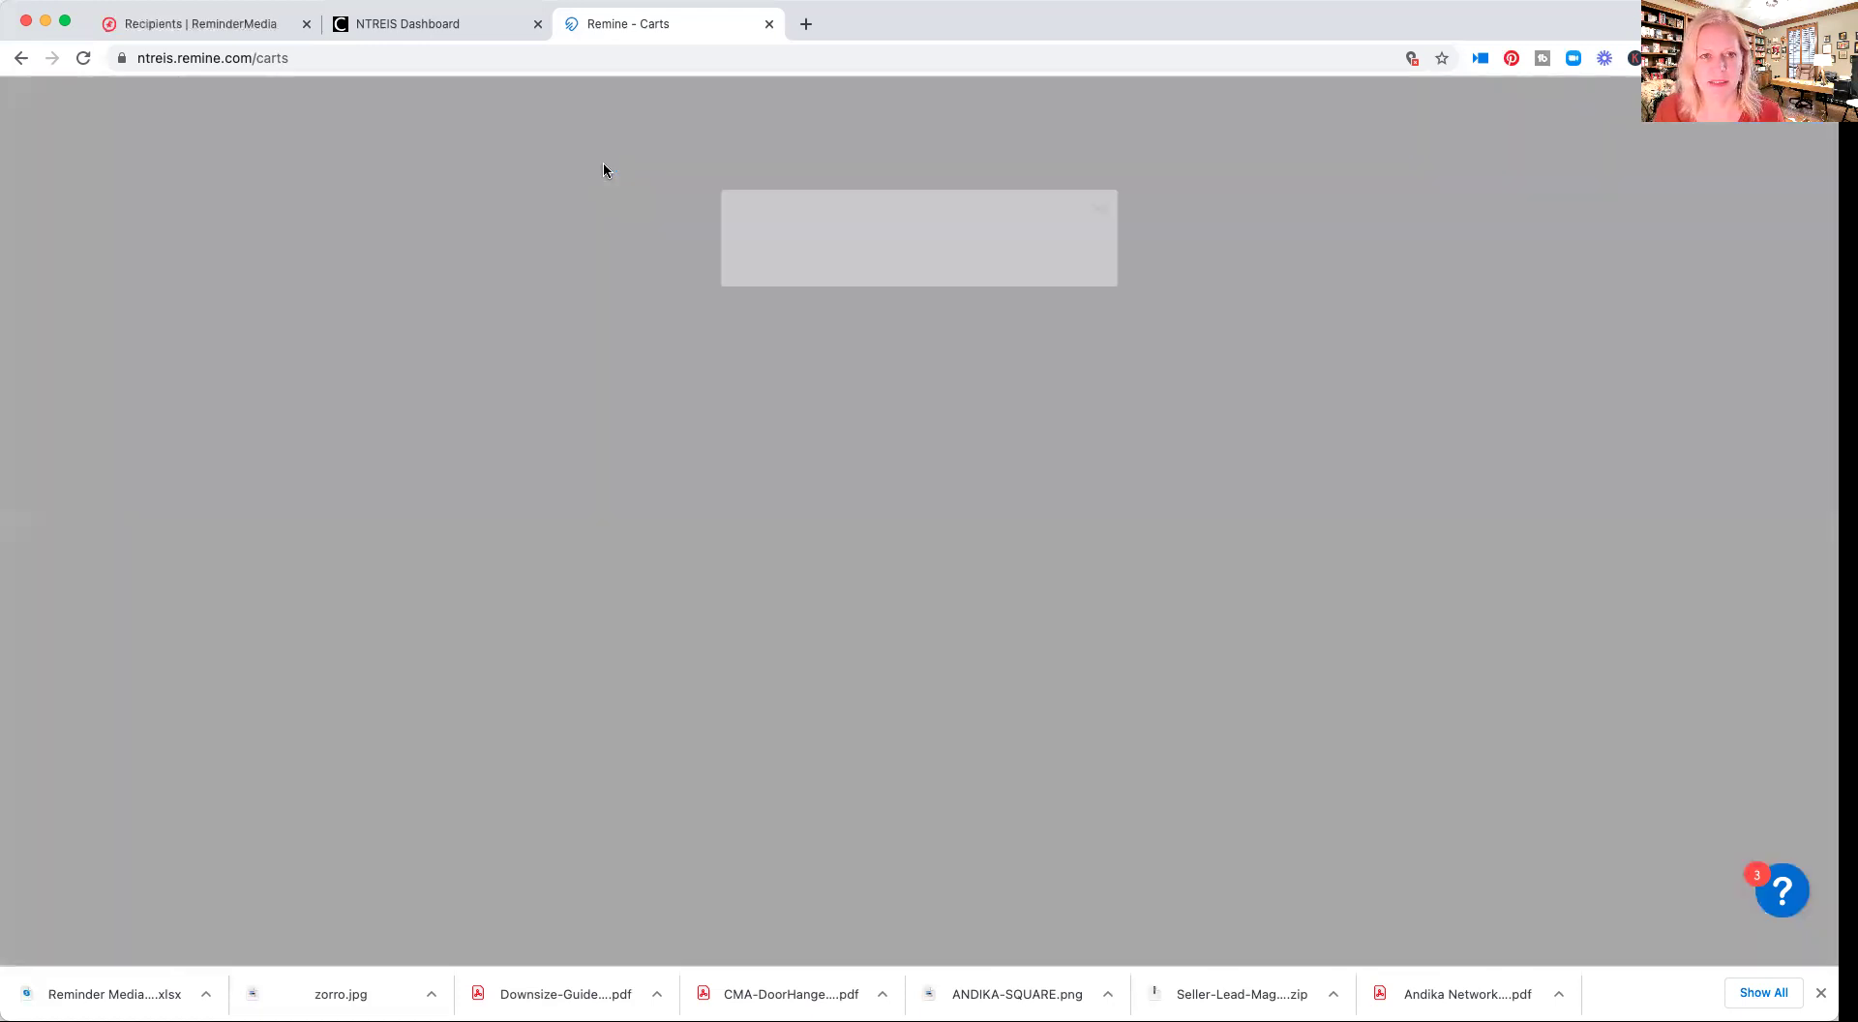
{"action": "left_click", "coordinate": [784, 308]}
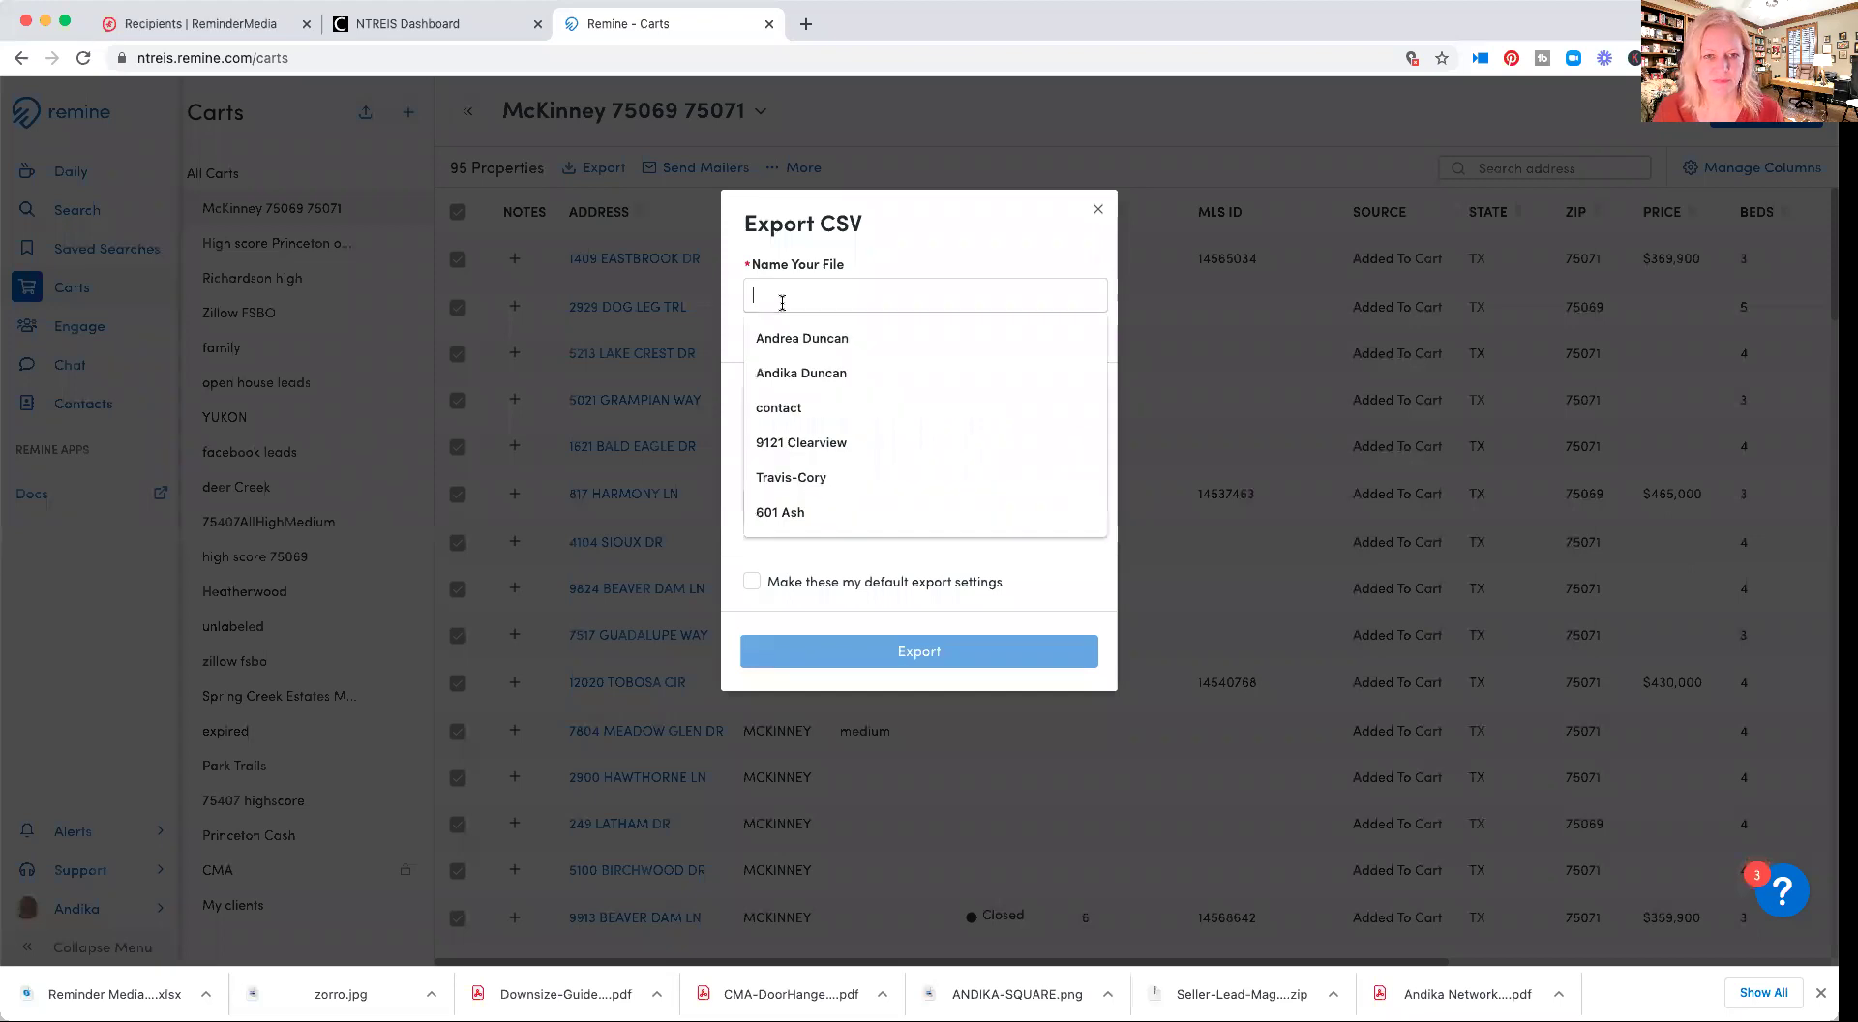
{"action": "type", "text": "McK"}
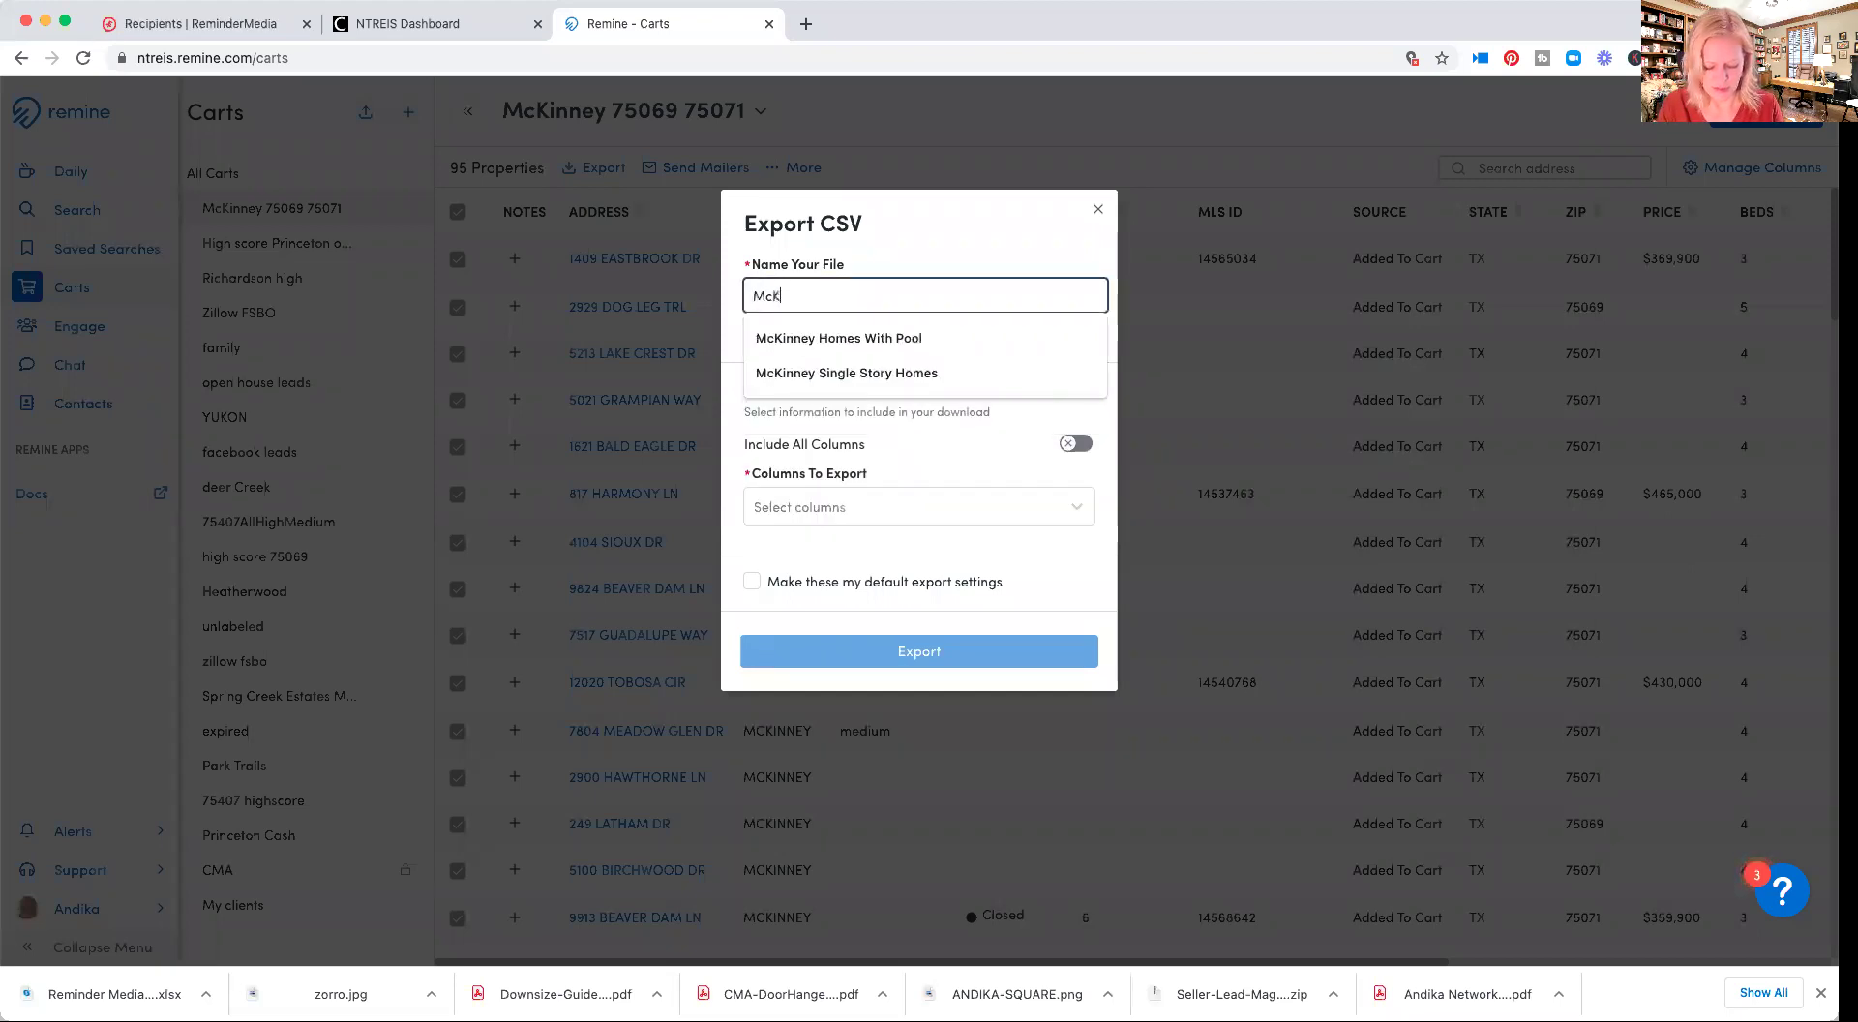
{"action": "type", "text": "inney 75"}
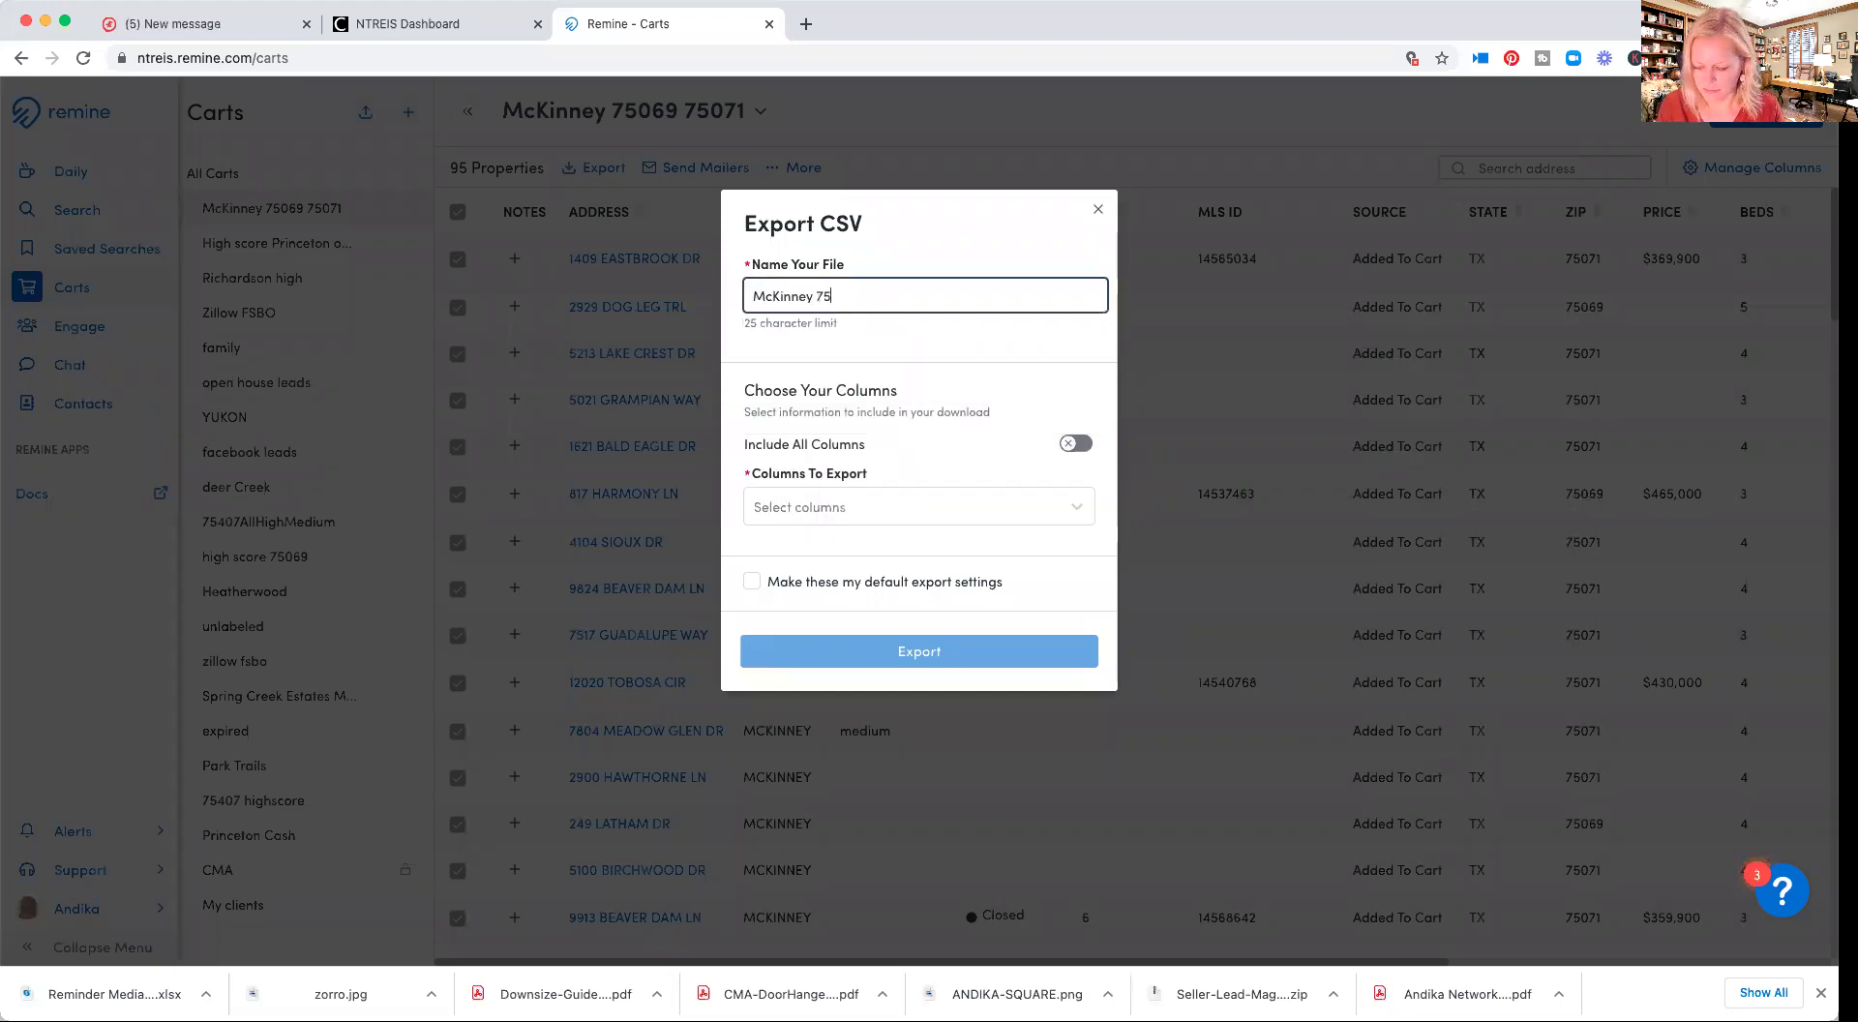
{"action": "type", "text": "069 7507"}
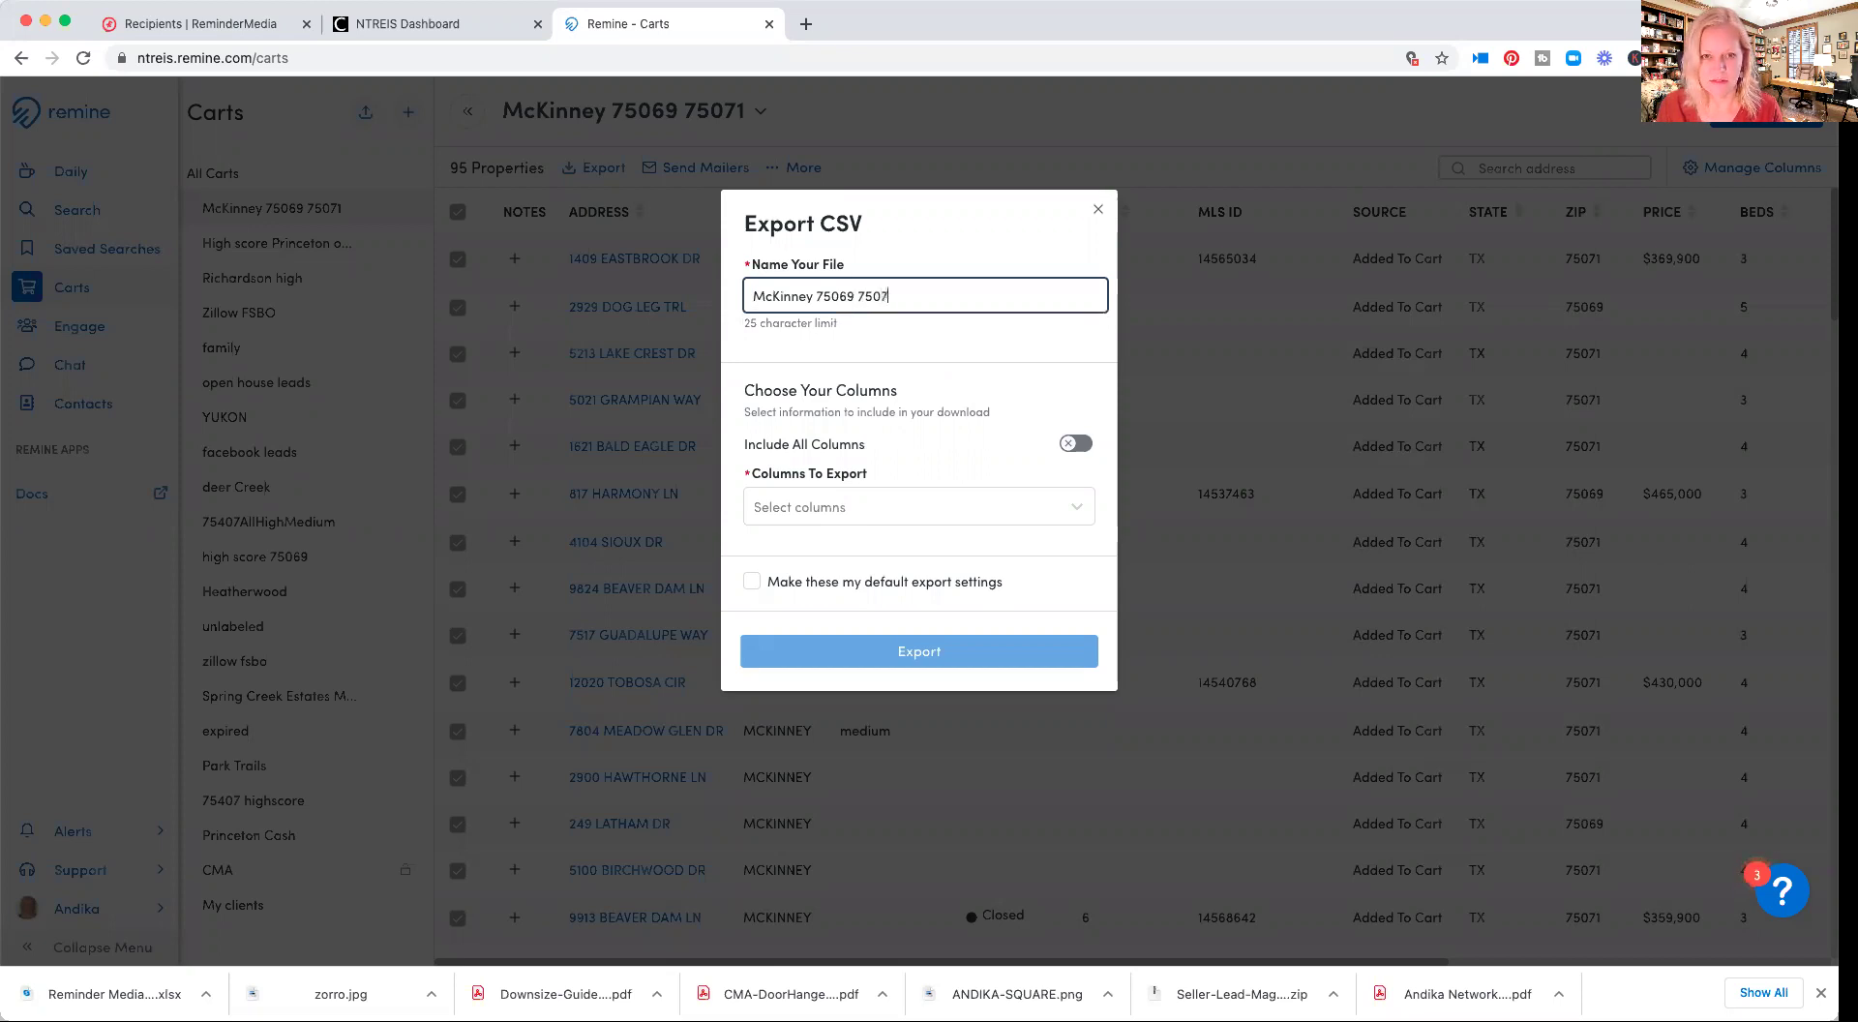
{"action": "type", "text": "1"}
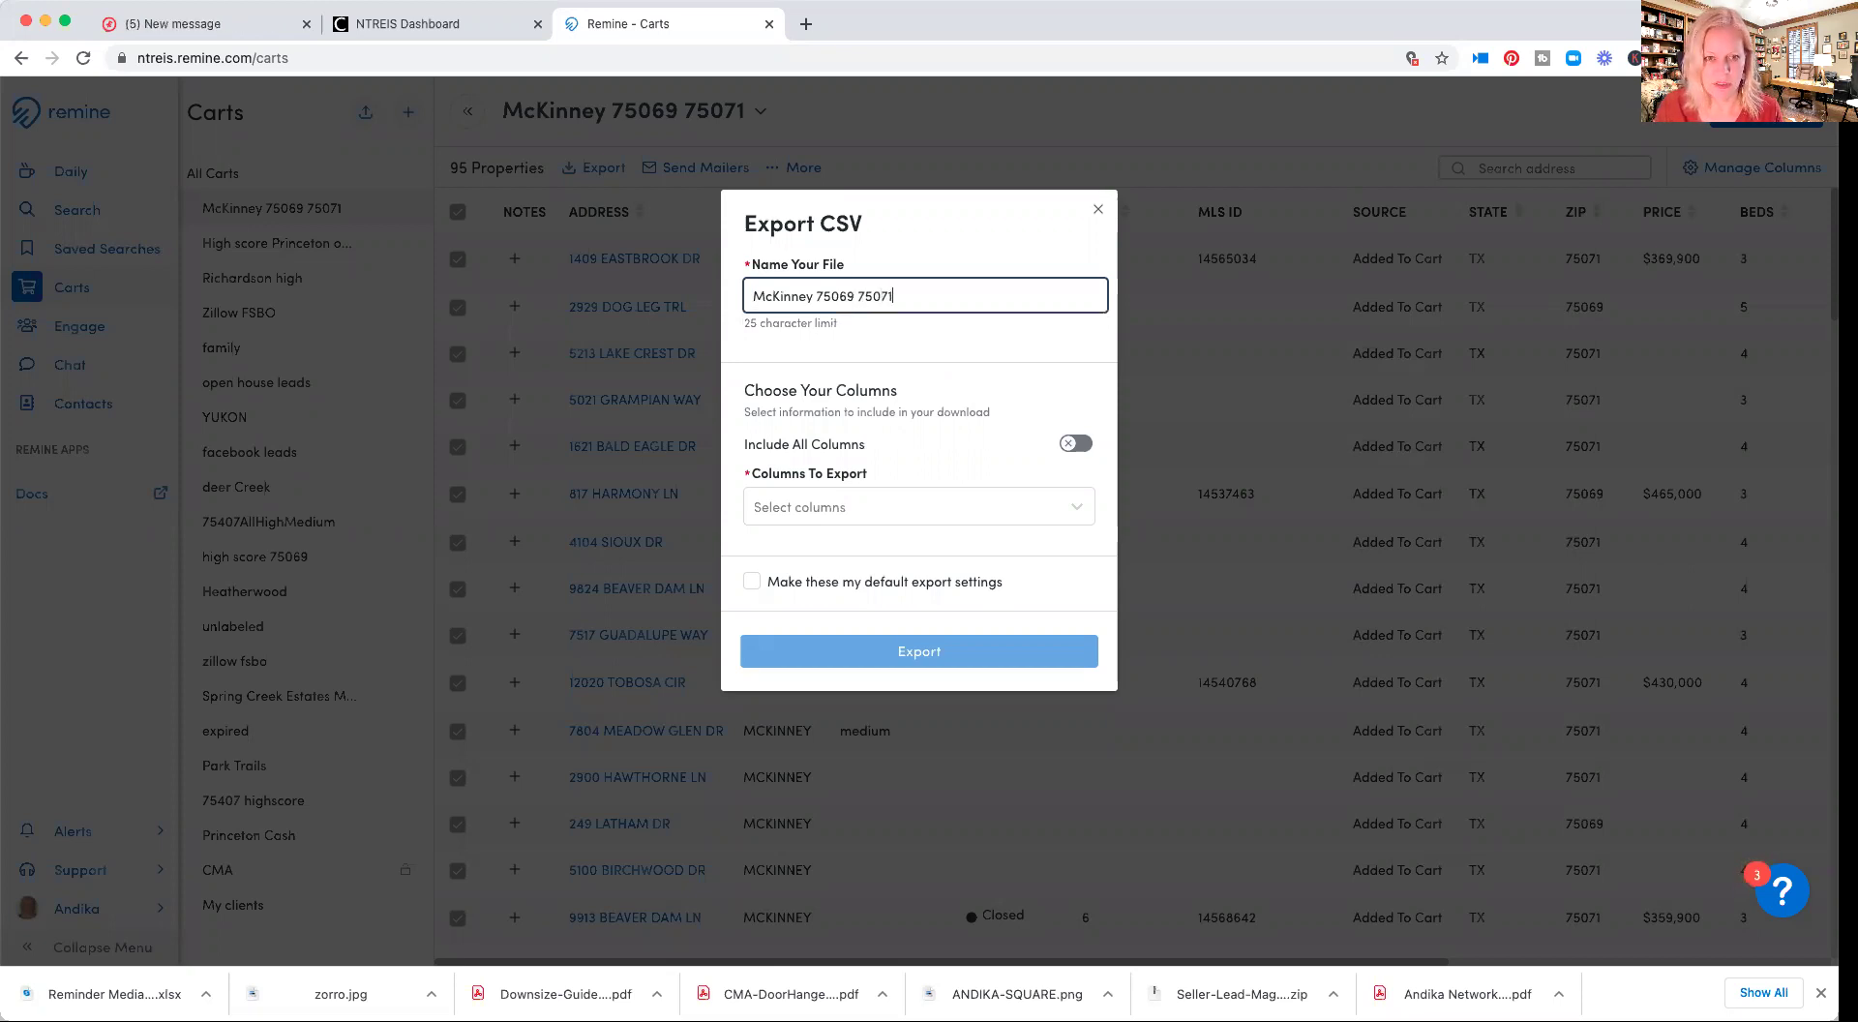
{"action": "left_click", "coordinate": [868, 511]}
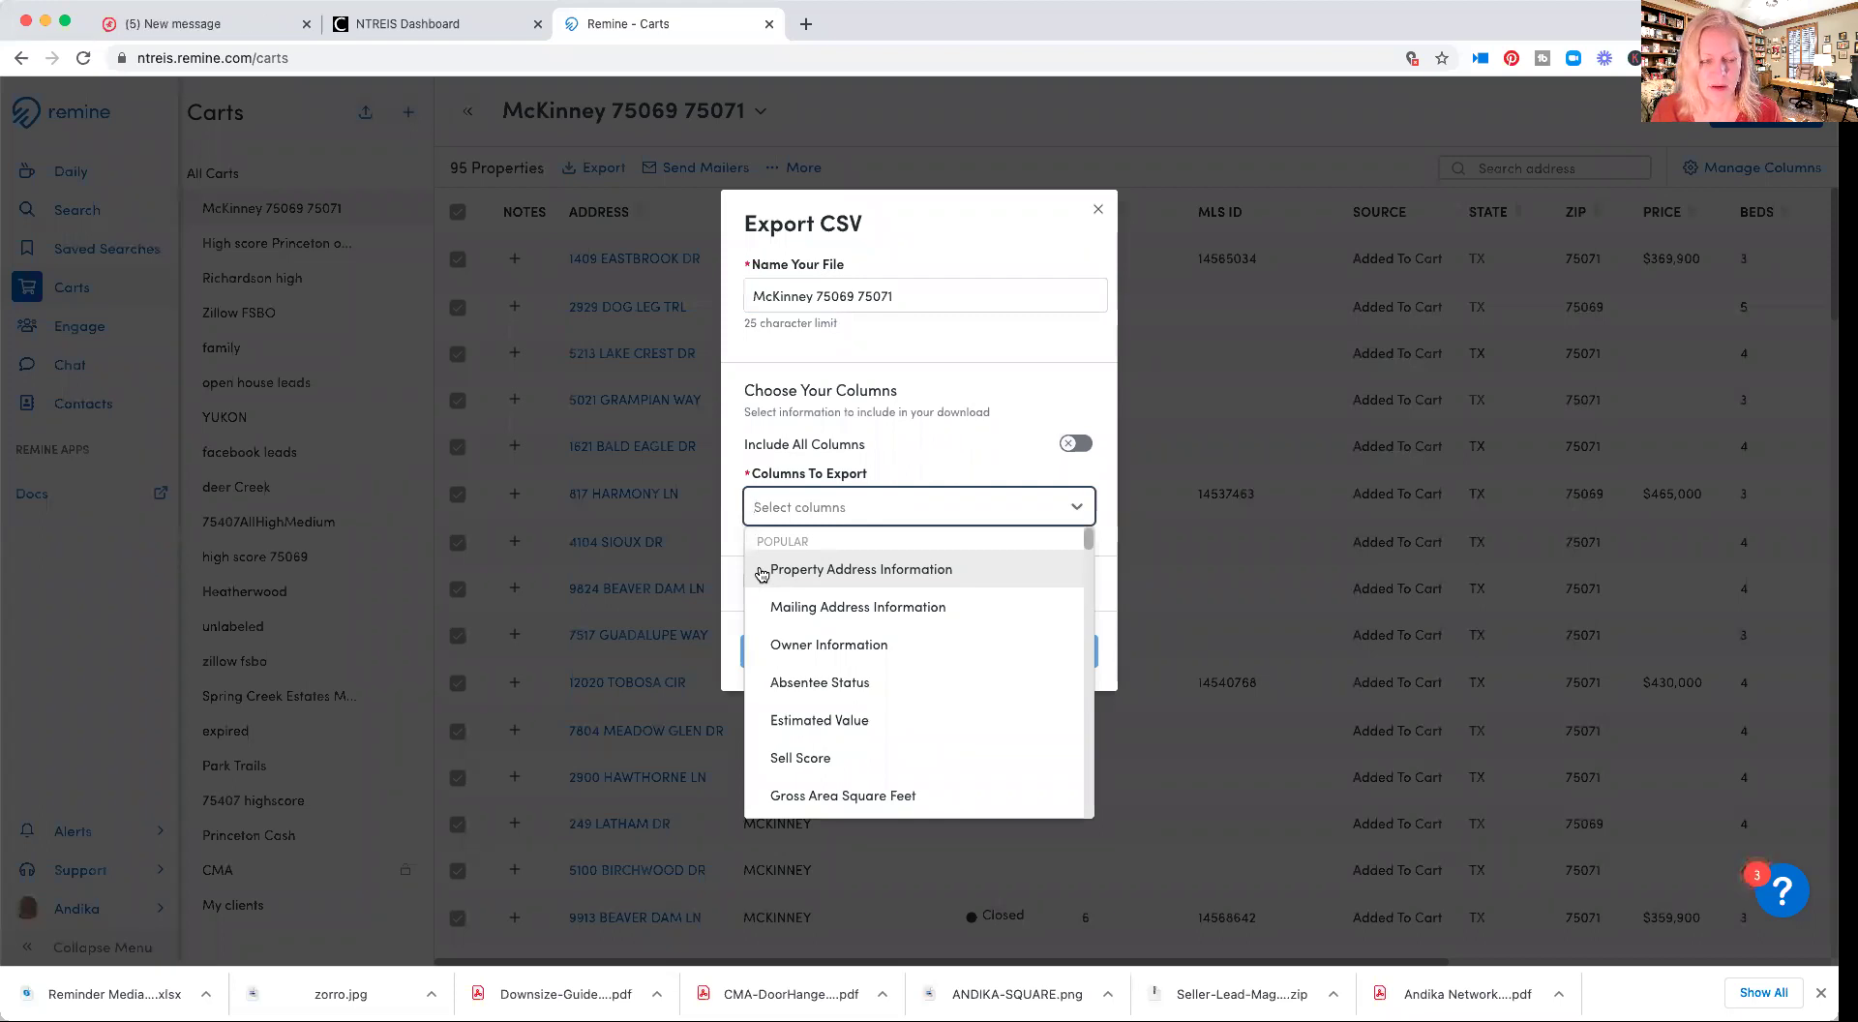
{"action": "left_click", "coordinate": [812, 572]}
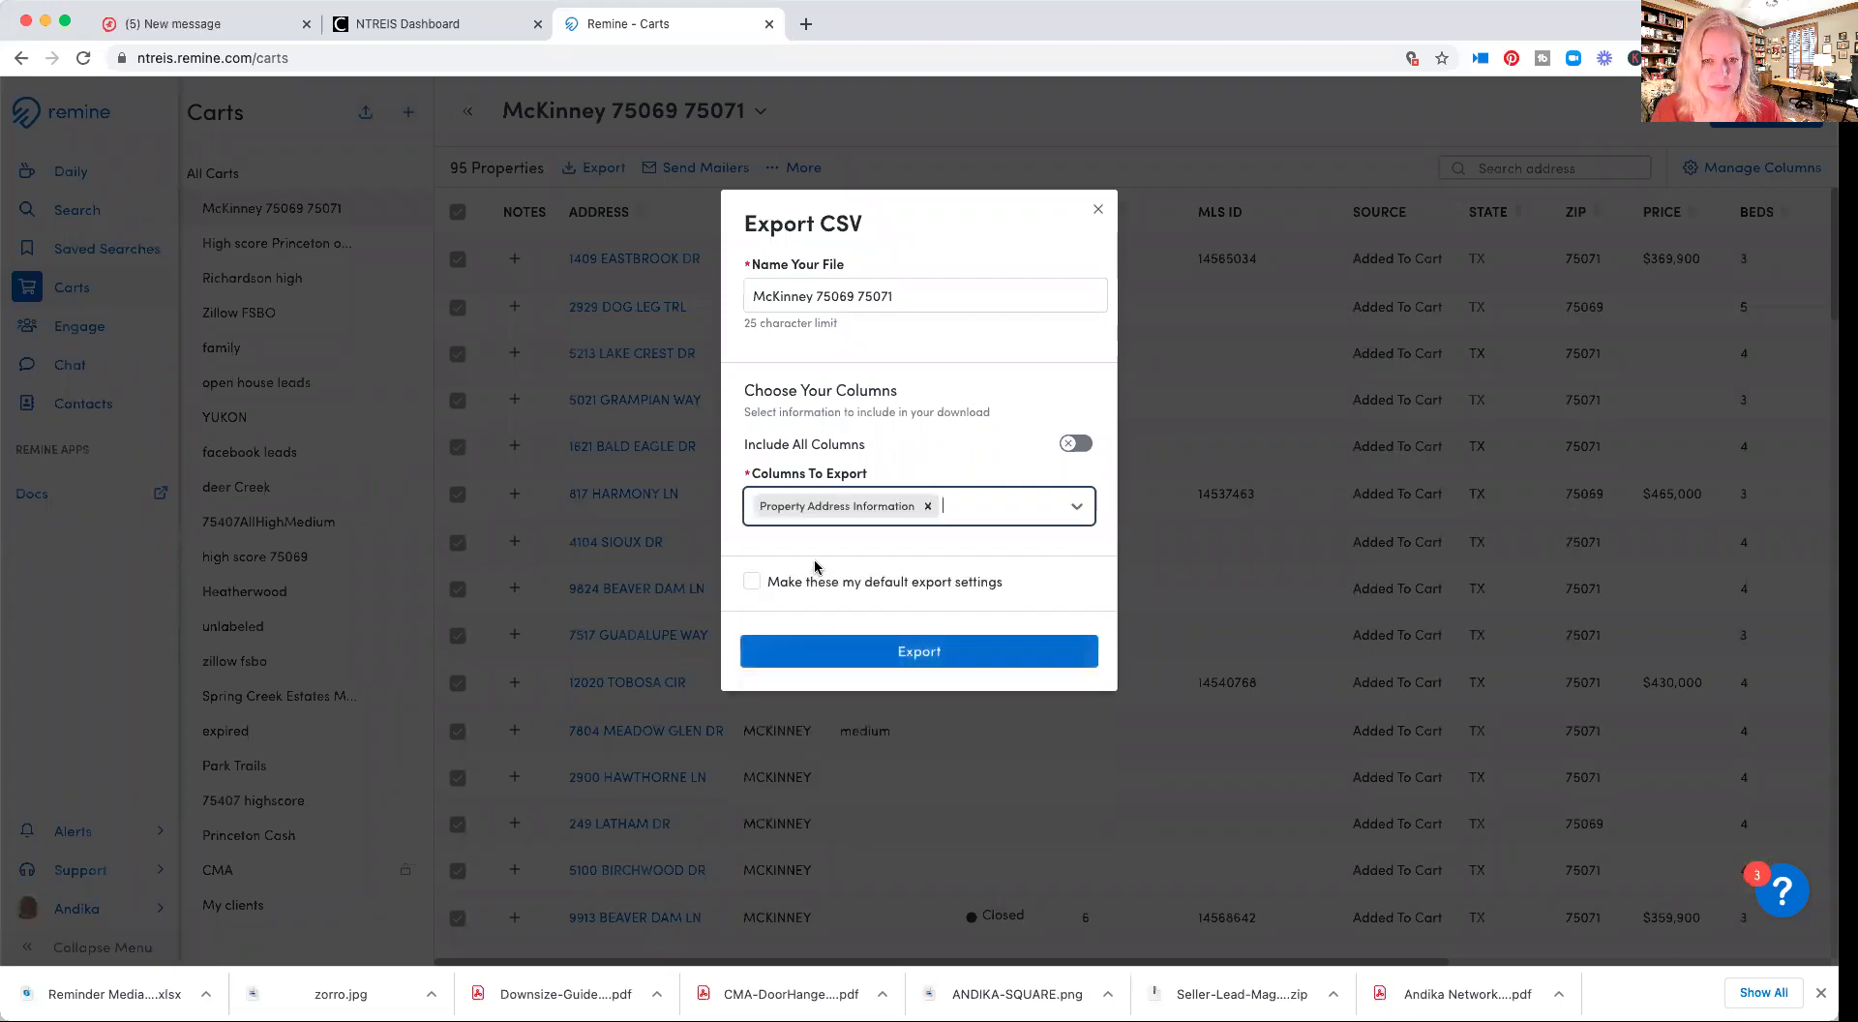
Add the Owner Information column and export the CSV
{"action": "left_click", "coordinate": [967, 505]}
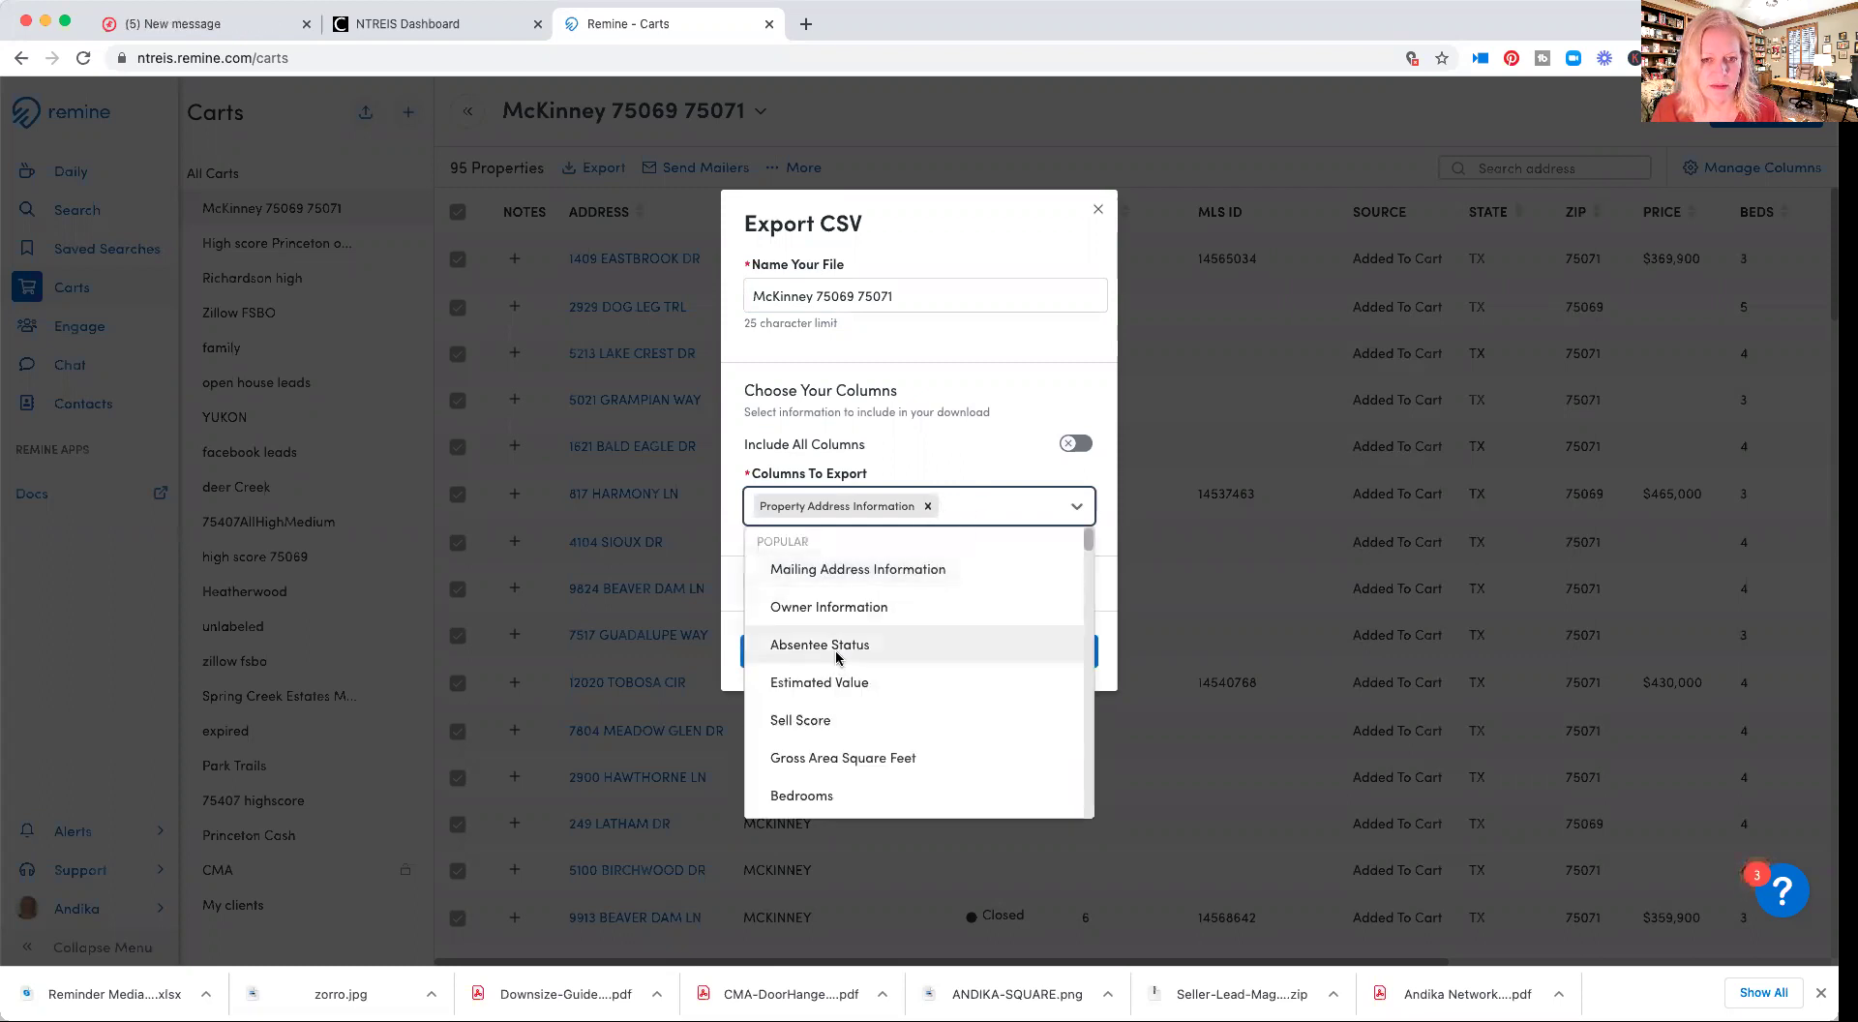
{"action": "scroll", "coordinate": [830, 700], "scroll_direction": "down", "scroll_amount": 1}
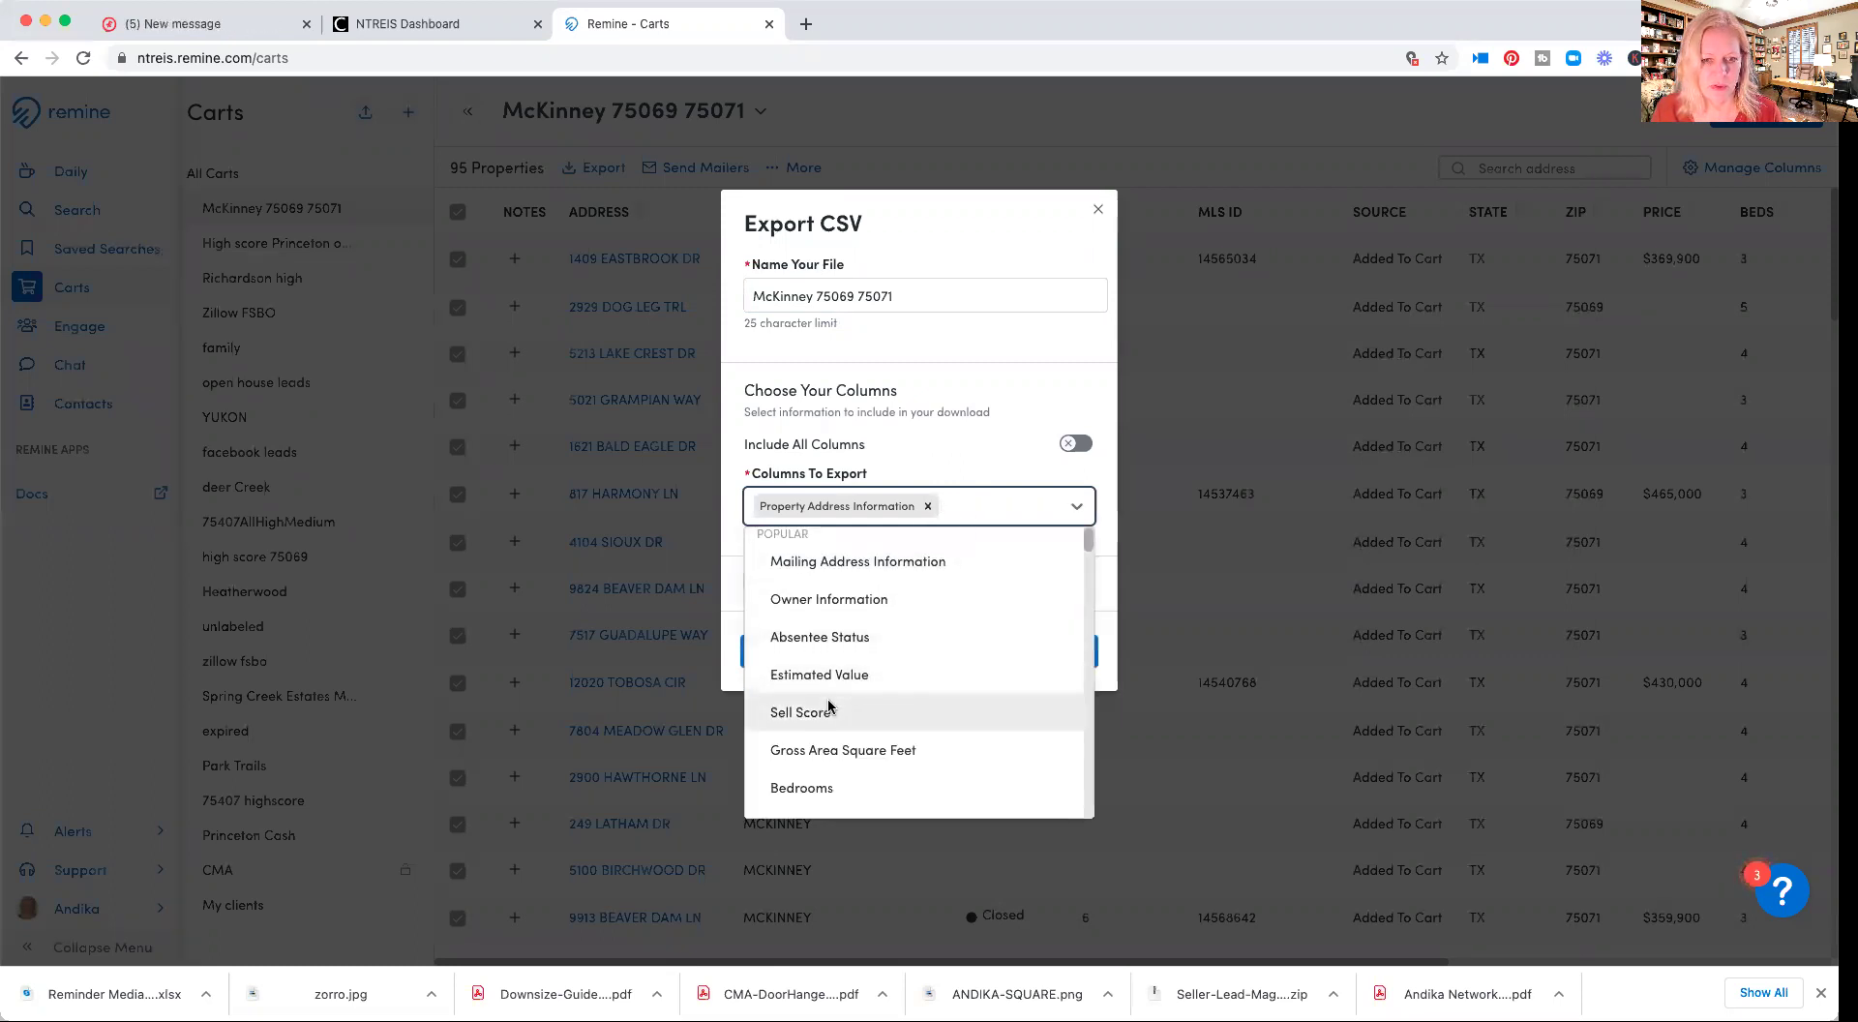
{"action": "left_click", "coordinate": [848, 602]}
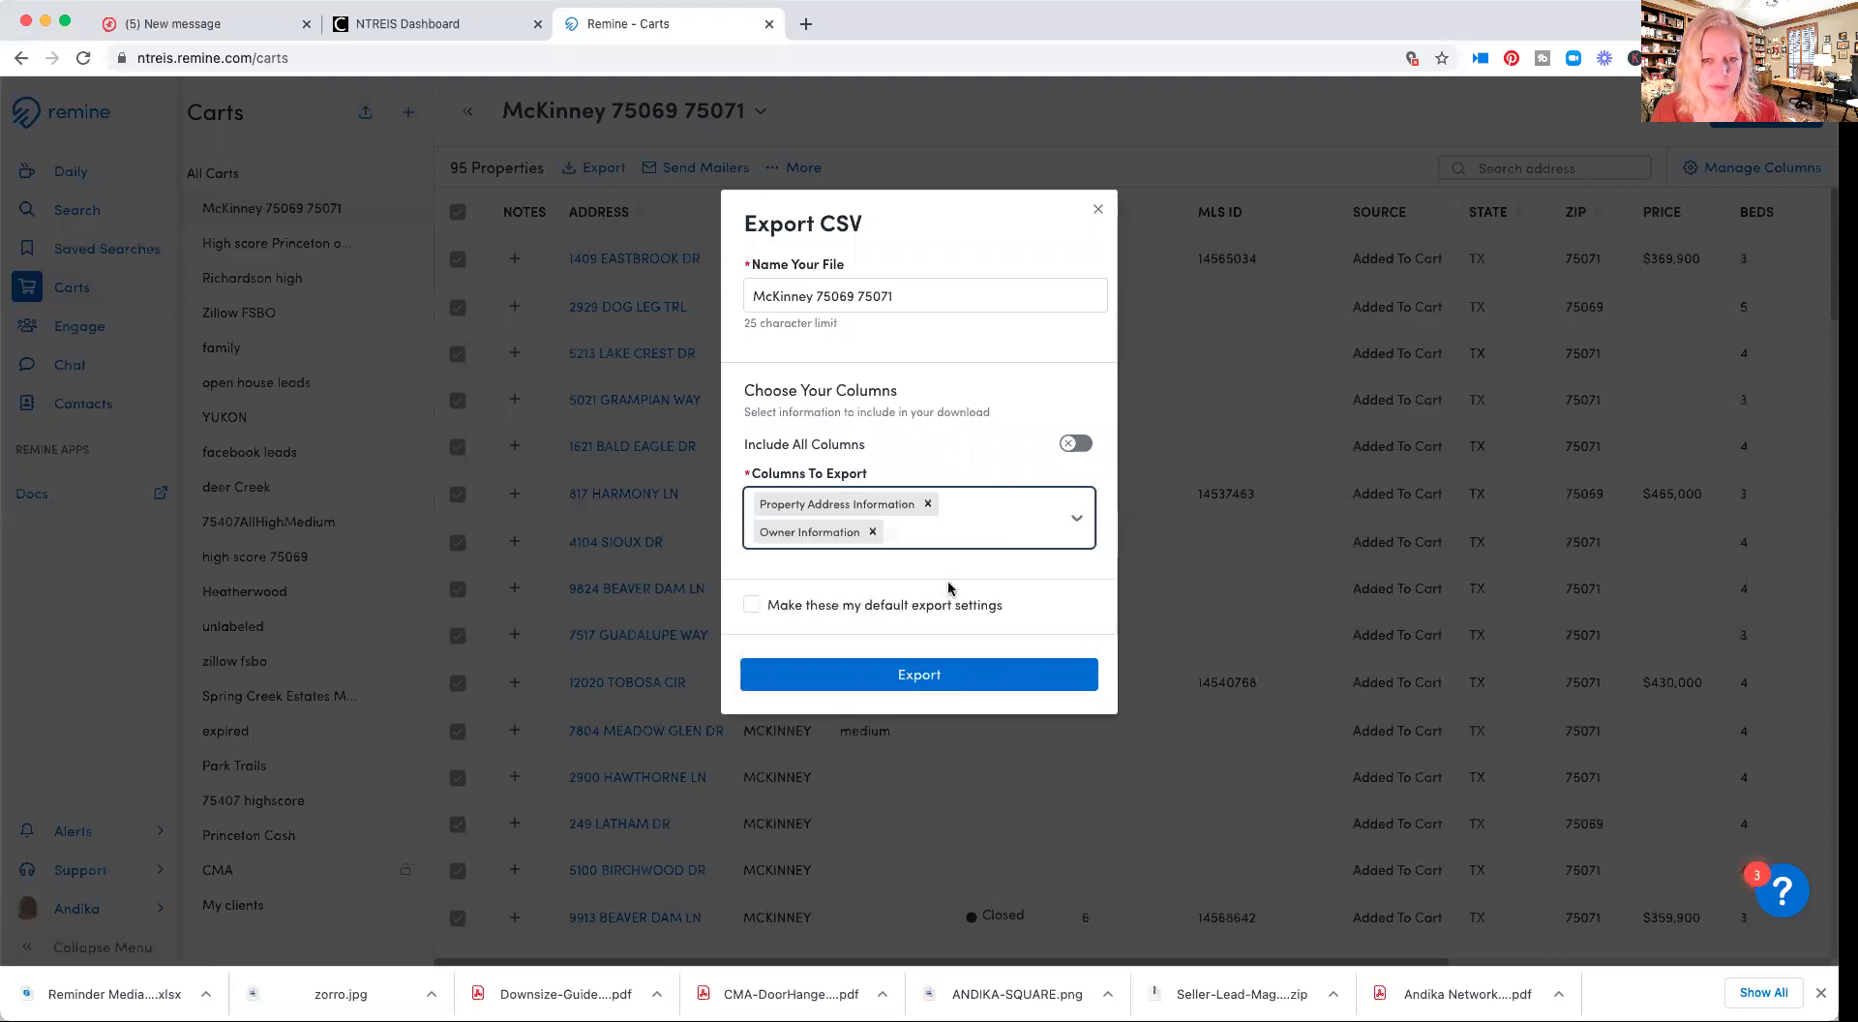
{"action": "left_click", "coordinate": [980, 538]}
{"action": "scroll", "coordinate": [860, 674], "scroll_direction": "down", "scroll_amount": 2}
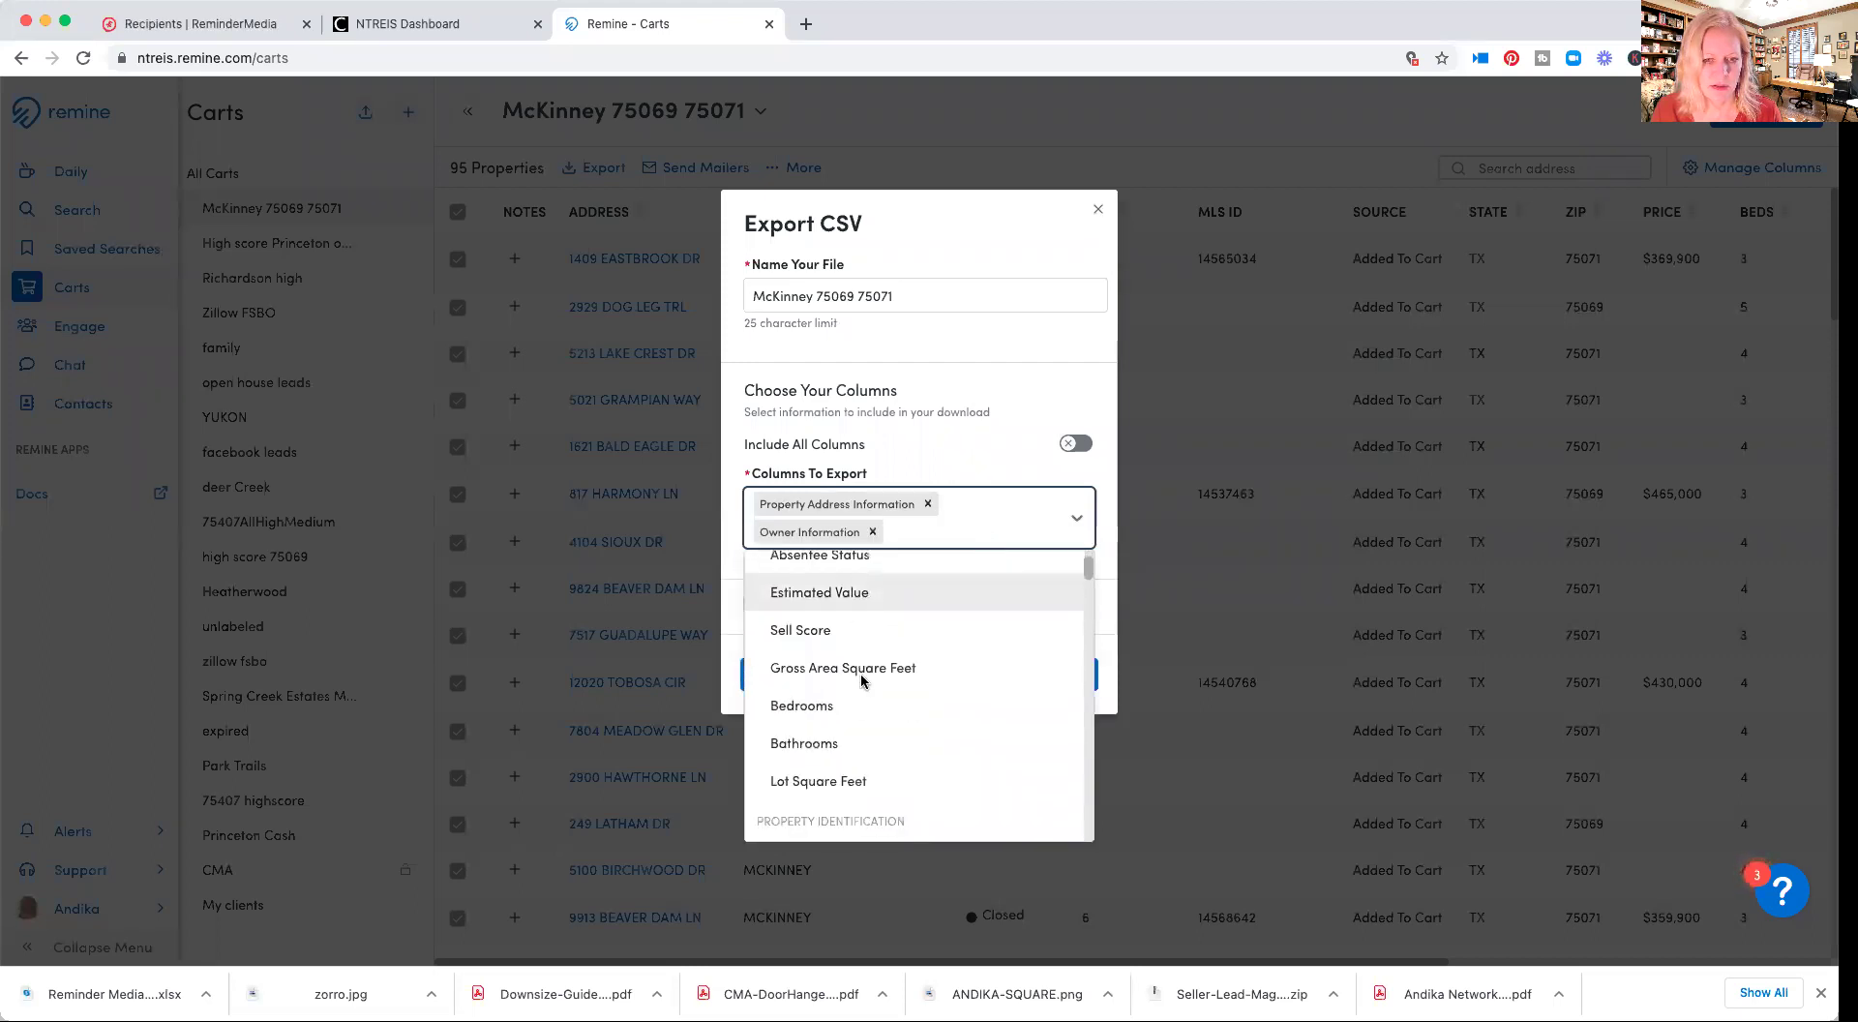
{"action": "scroll", "coordinate": [861, 681], "scroll_direction": "down", "scroll_amount": 4}
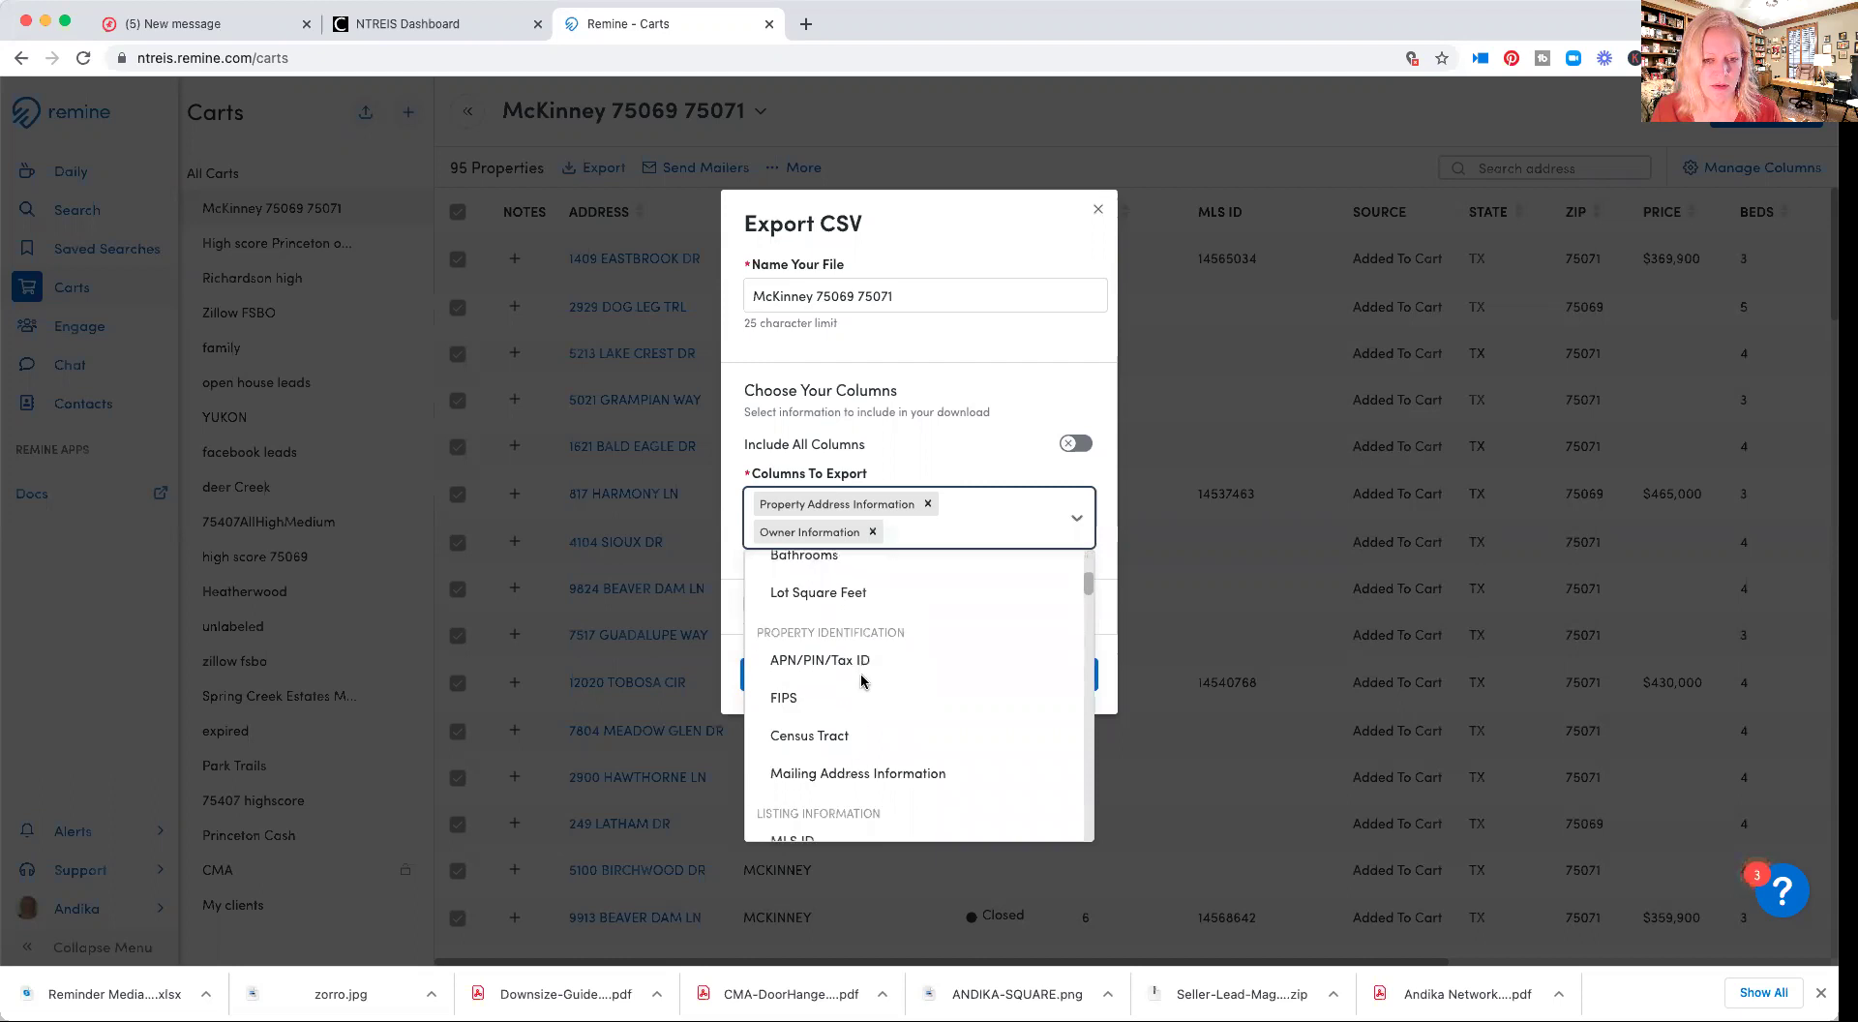
{"action": "scroll", "coordinate": [861, 681], "scroll_direction": "down", "scroll_amount": 5}
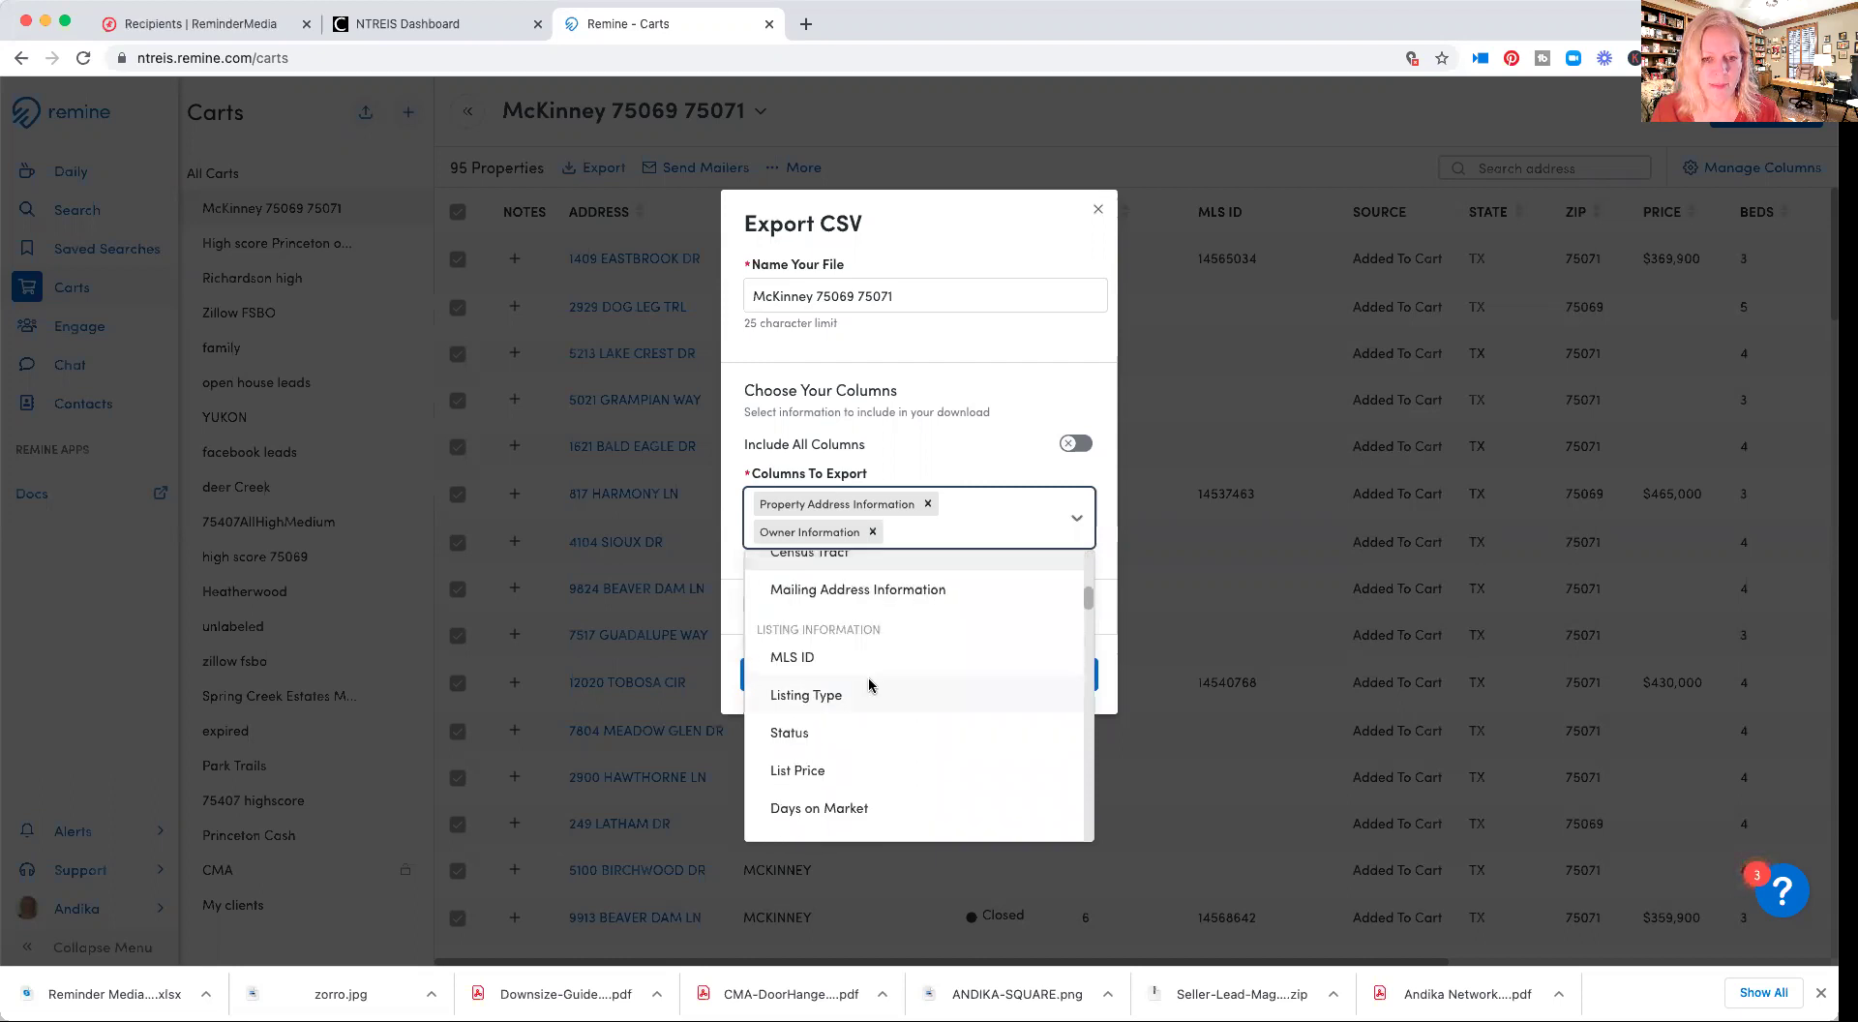
{"action": "scroll", "coordinate": [869, 684], "scroll_direction": "down", "scroll_amount": 5}
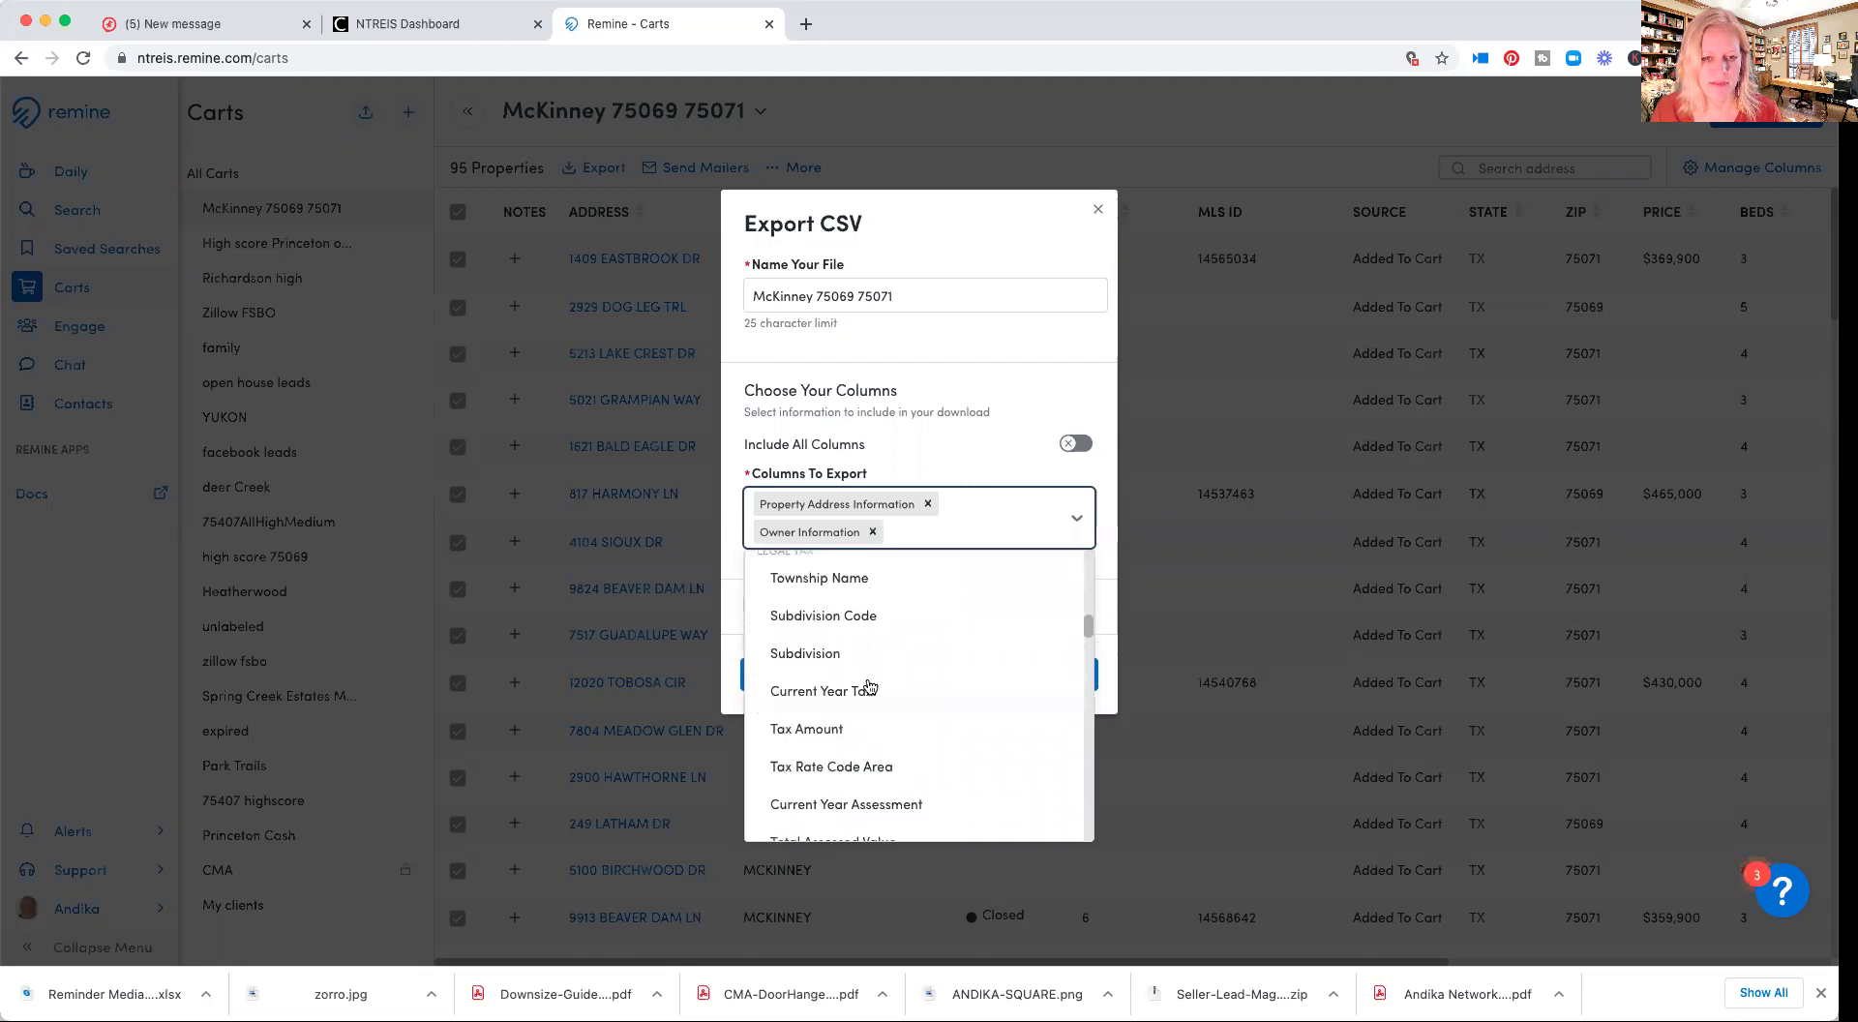
{"action": "scroll", "coordinate": [869, 684], "scroll_direction": "down", "scroll_amount": 10}
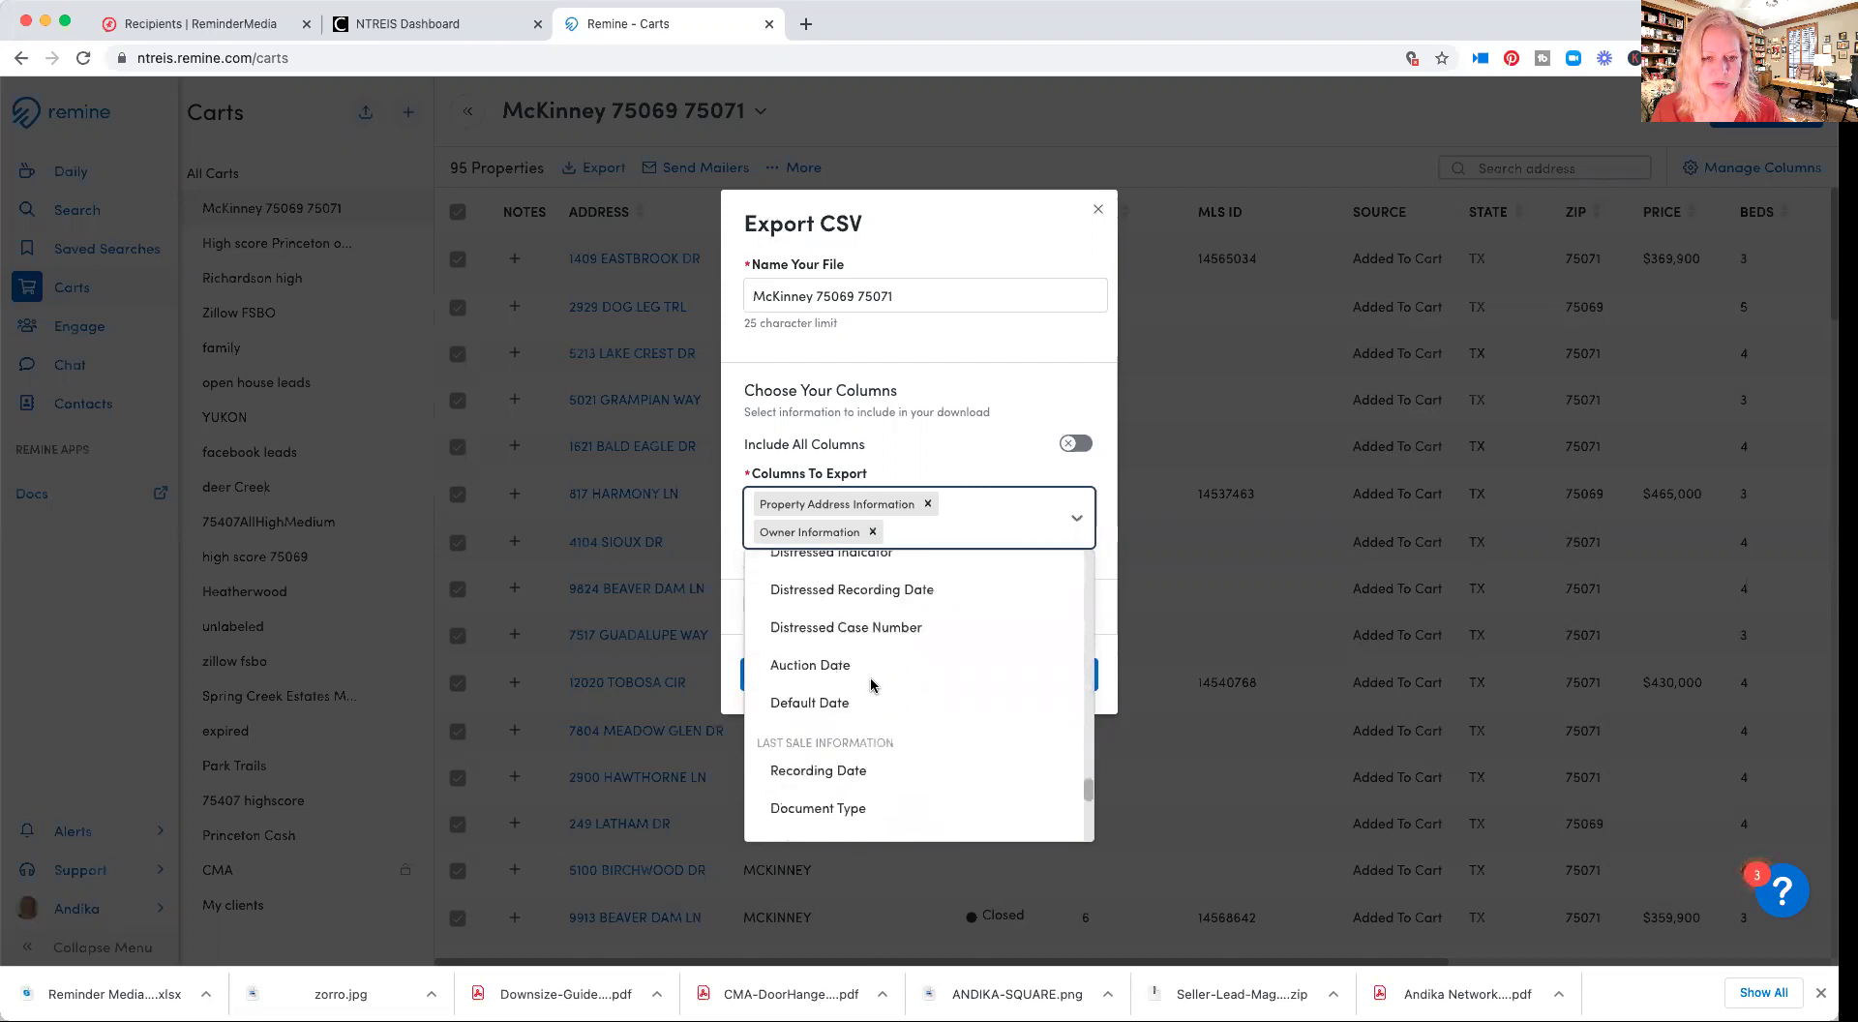
{"action": "left_click", "coordinate": [1010, 456]}
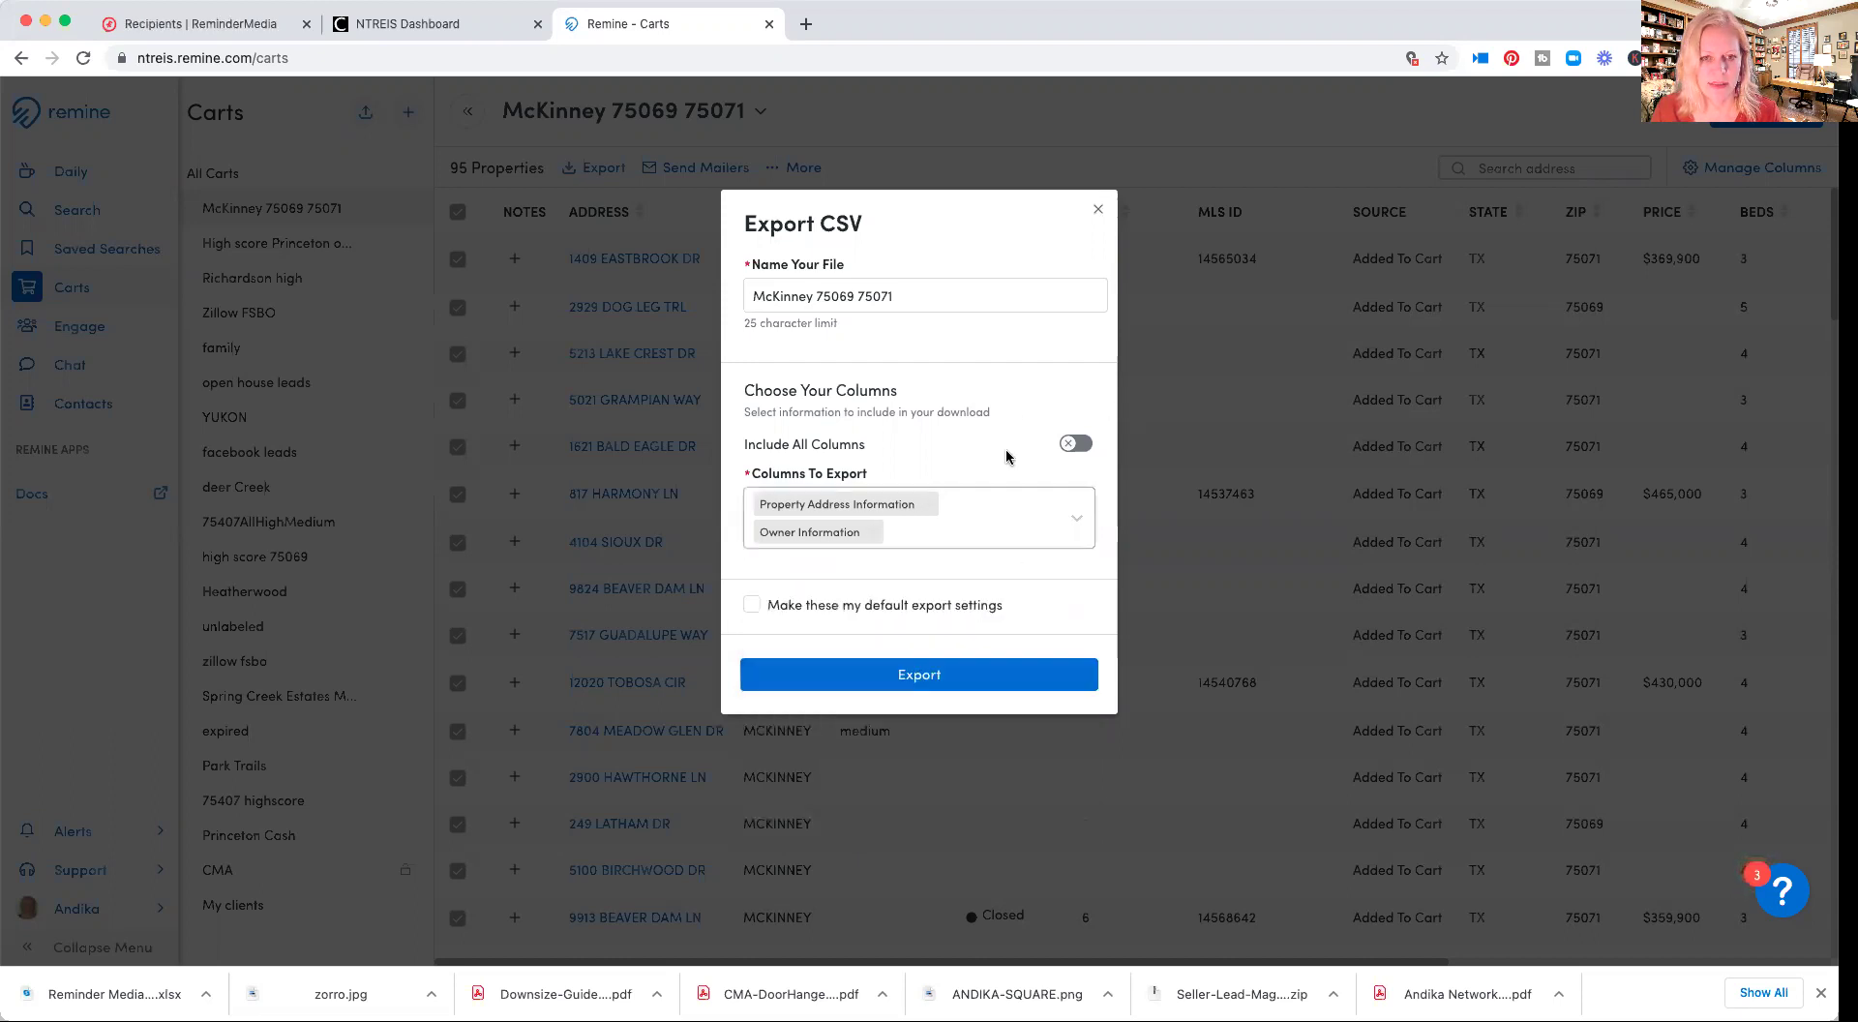
{"action": "left_click", "coordinate": [874, 686]}
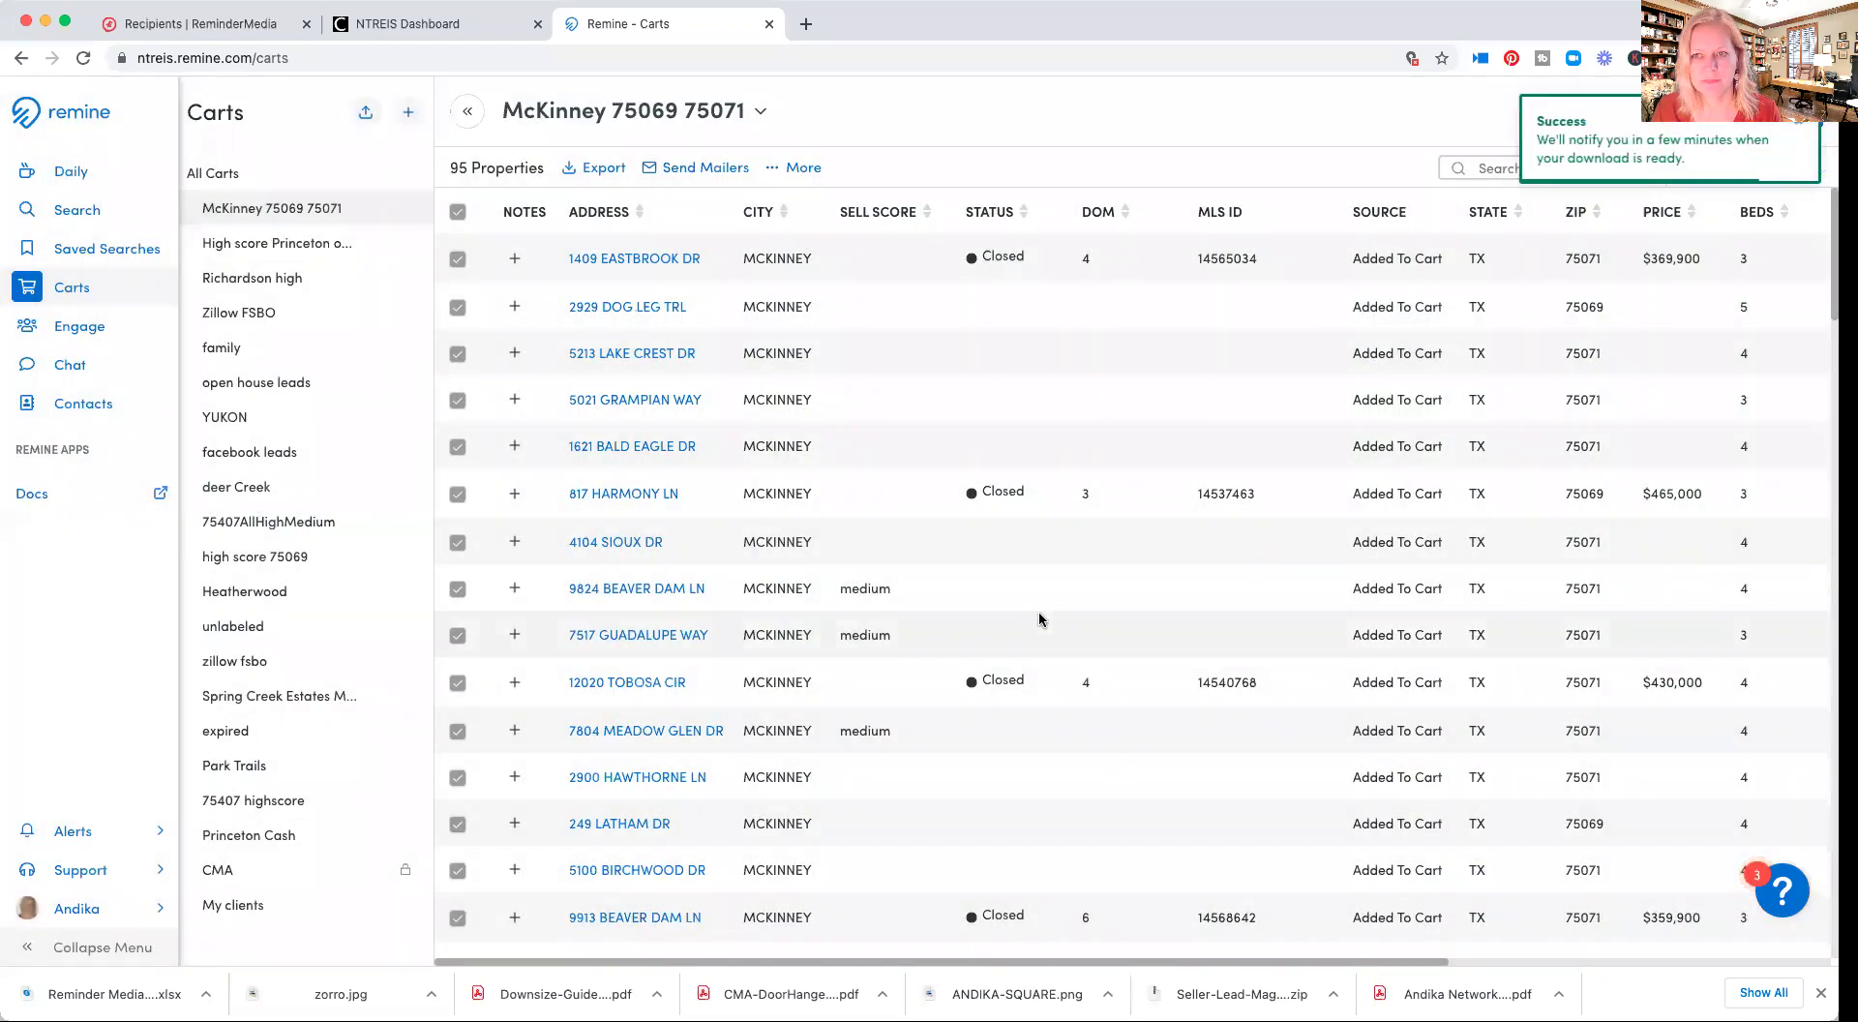